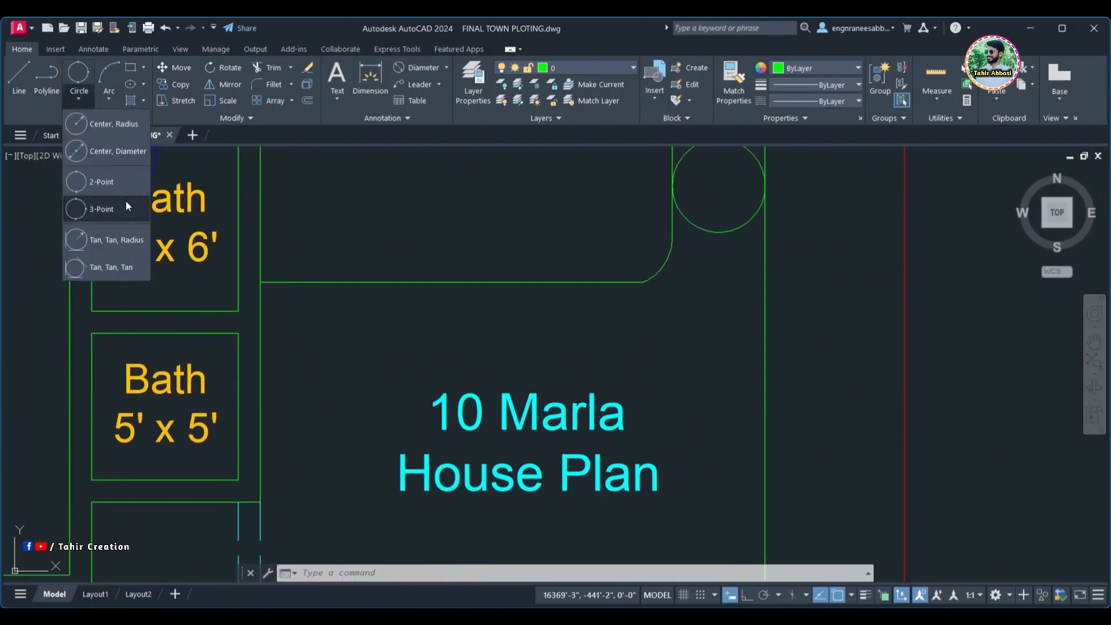
- Draw a three-point circle and a tangent-tangent-radius circle with a 5' radius
left_click(129, 206)
left_click(390, 302)
left_click(79, 98)
left_click(116, 241)
left_click(735, 350)
type("5'")
key("Return")
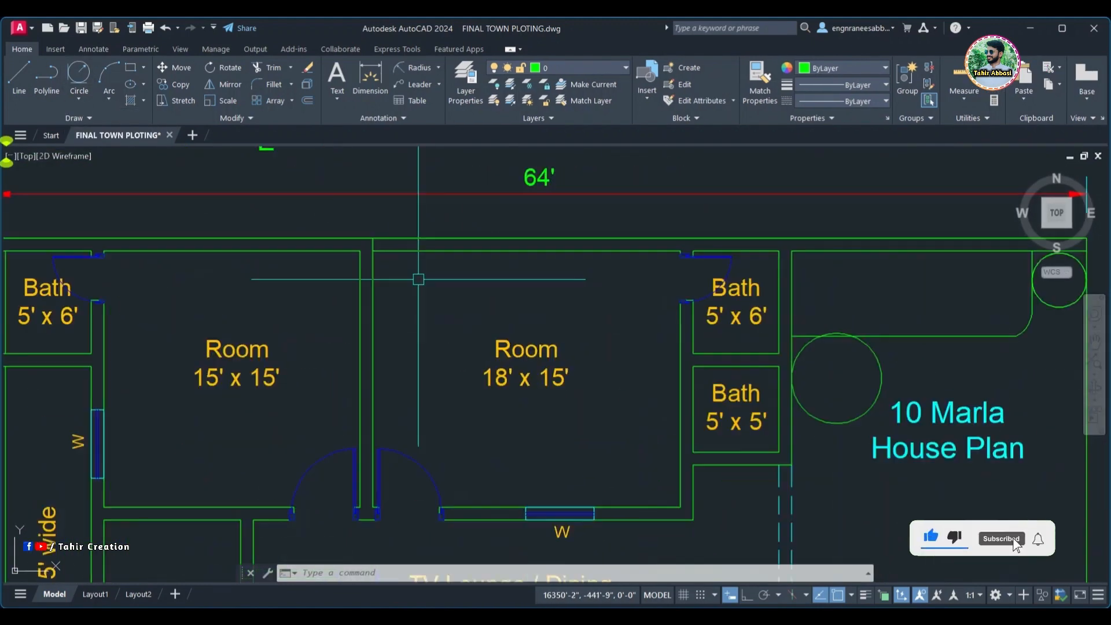
- Draw a circle tangent to three existing objects using the Tan, Tan, Tan method
left_click(80, 100)
left_click(115, 267)
scroll(810, 330, "up", 5)
scroll(783, 365, "down", 5)
left_click(79, 100)
- Draw a three-point arc bulging outward from end to end of the dashed opening beside the TV Lounge
left_click(108, 98)
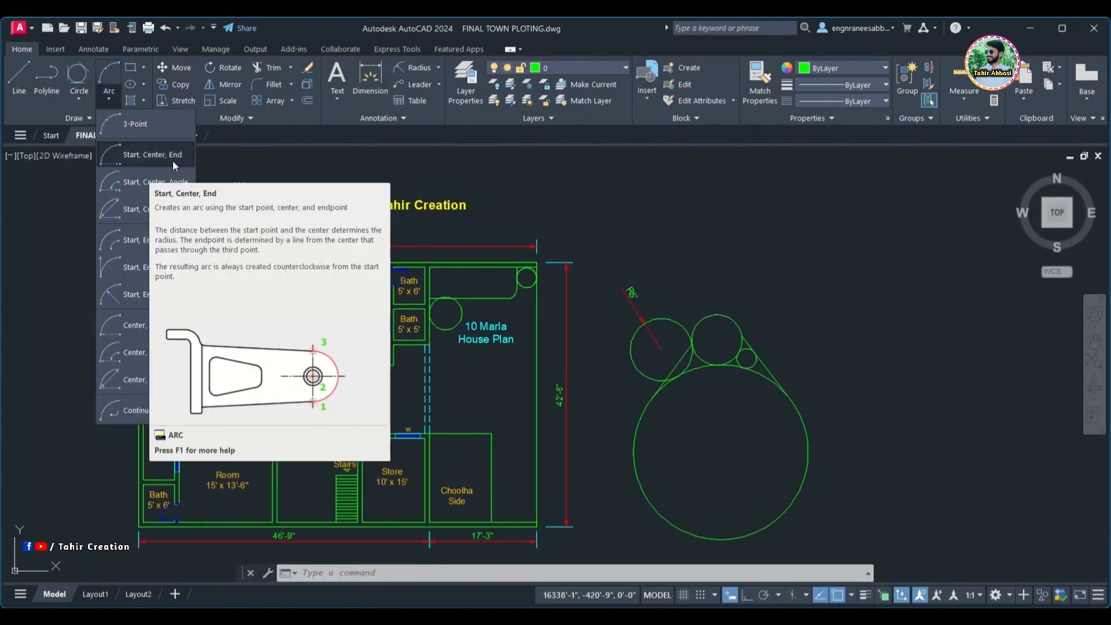
left_click(138, 214)
scroll(449, 420, "up", 5)
left_click(399, 251)
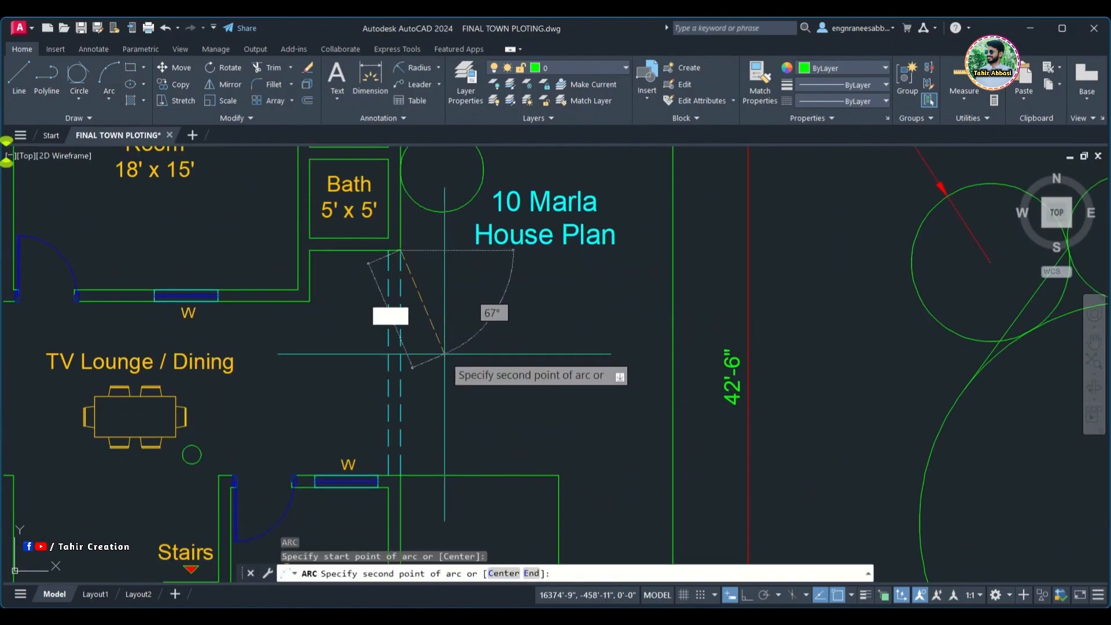
left_click(445, 355)
left_click(400, 471)
- Draw a Start, Center, Length arc with a 5' chord above the Choolha Side area and add an aligned dimension across its chord
left_click(154, 181)
left_click(109, 99)
left_click(154, 209)
type("5'")
key("Return")
scroll(521, 428, "up", 3)
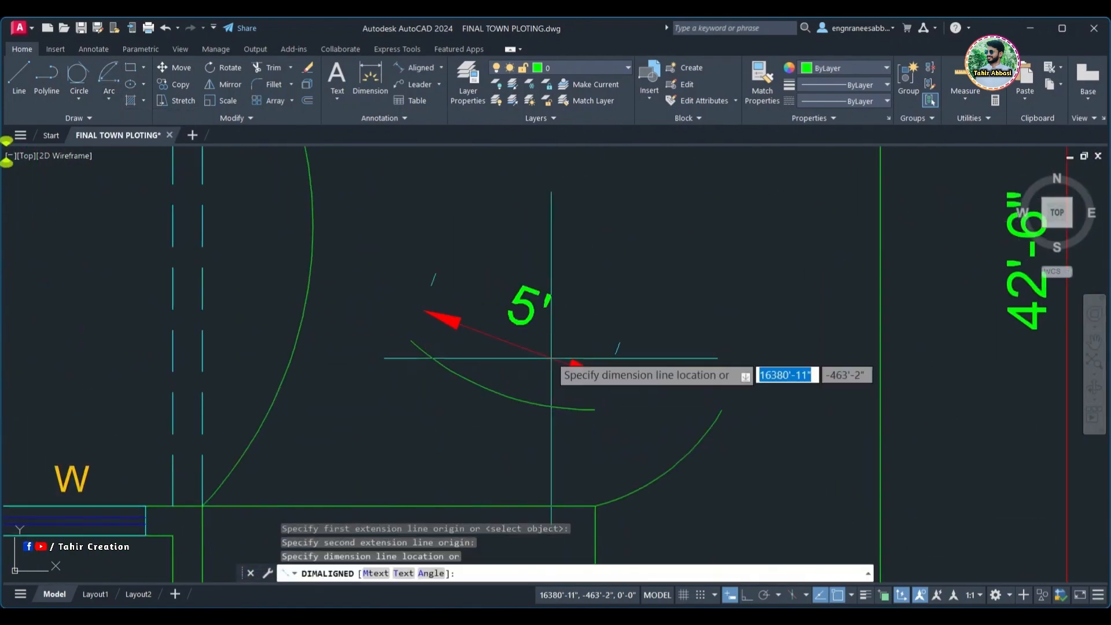
left_click(550, 357)
- Draw a small square against the upper wall of the 15' x 15' room and move it into the corner
left_click(109, 99)
left_click(131, 68)
left_click(489, 296)
left_click(173, 68)
left_click(537, 248)
right_click(342, 235)
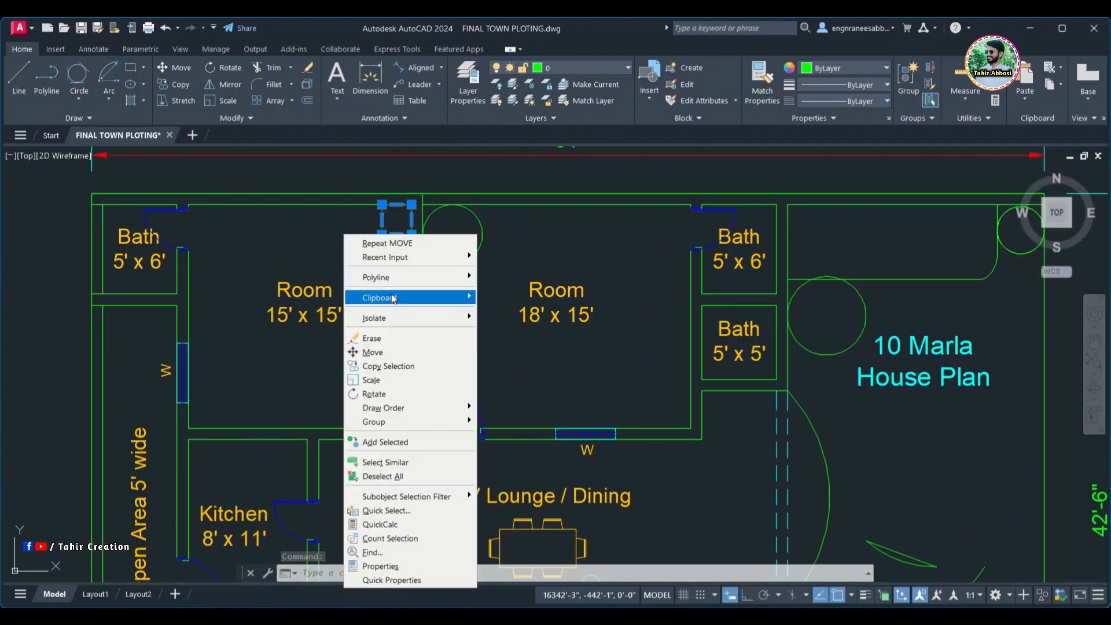
- Place a second matching square along the same wall of the 15' x 15' room and select the linear dimension type
left_click(47, 78)
left_click(441, 352)
left_click(366, 353)
scroll(381, 380, "down", 5)
left_click(441, 67)
left_click(438, 97)
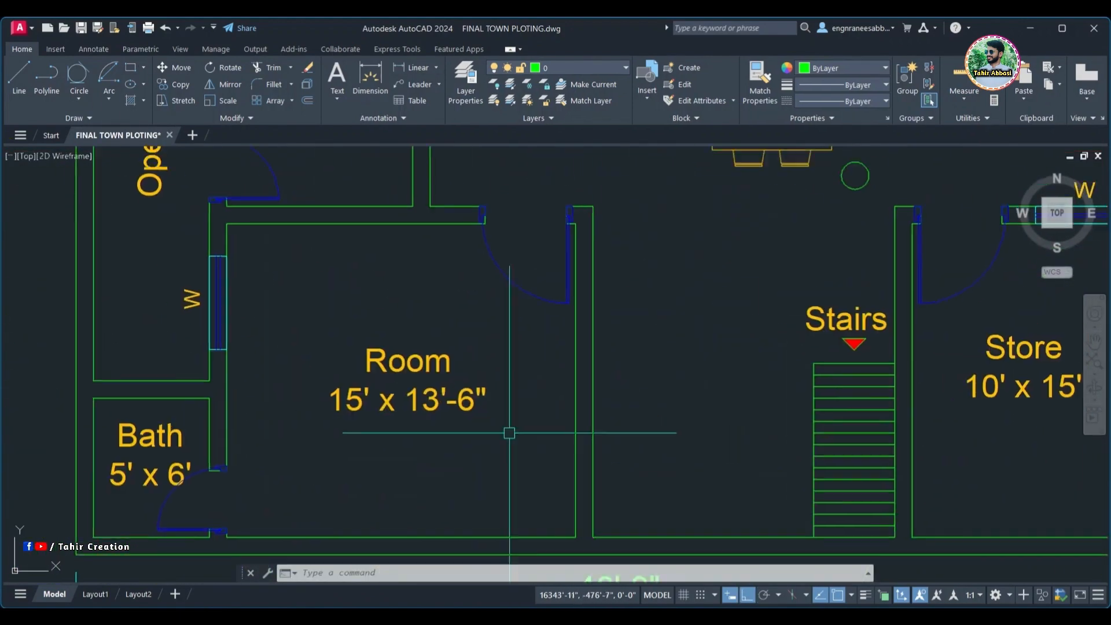
- Draw a five-sided polygon with a 1' radius inside the 15' x 13'-6" room, with ortho mode off
left_click(144, 68)
left_click(144, 117)
type("5")
key("Return")
scroll(504, 399, "up", 5)
left_click(505, 395)
left_click(581, 437)
left_click(750, 600)
left_click(130, 68)
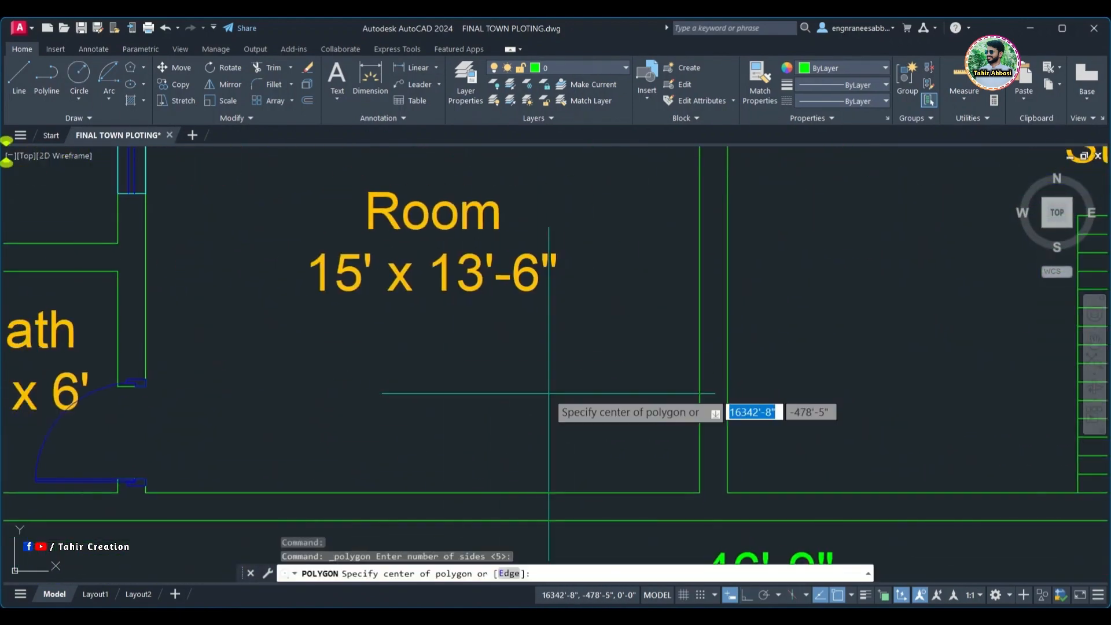
left_click(551, 392)
type("1'")
key("Return")
- Draw a circle from the pentagon's center so that it touches the pentagon's sides
left_click(224, 67)
left_click(78, 74)
left_click(131, 68)
scroll(558, 377, "up", 5)
left_click(79, 75)
left_click(474, 385)
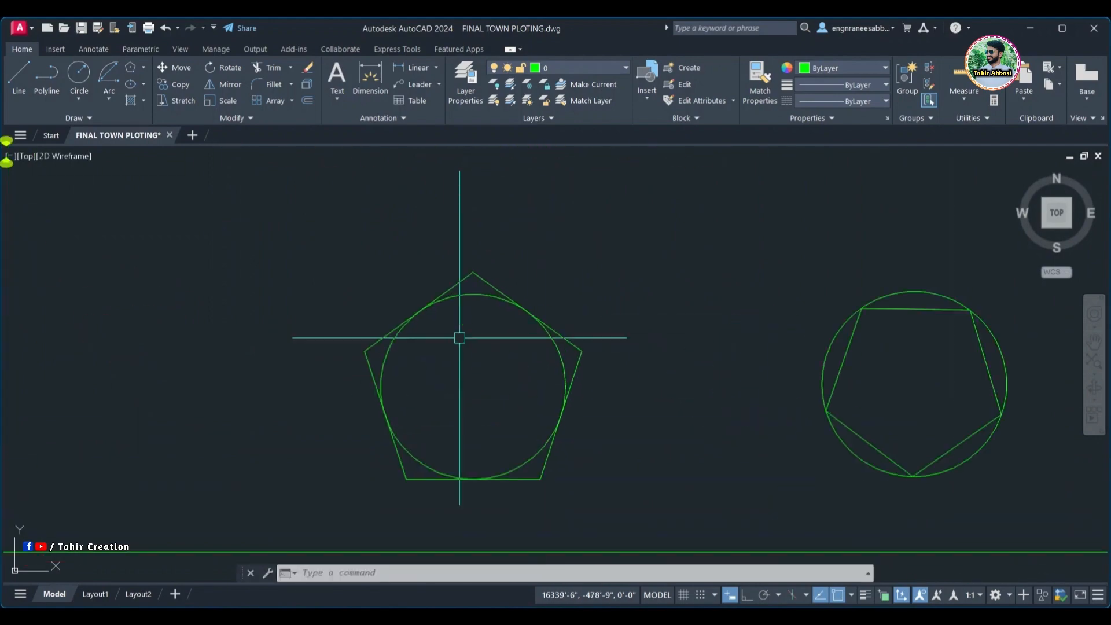
- Hatch the large circle beside the house plan and preview different patterns, including GRAVEL
scroll(458, 347, "down", 10)
left_click(131, 100)
scroll(358, 376, "up", 3)
left_click(752, 358)
left_click(178, 81)
left_click(312, 104)
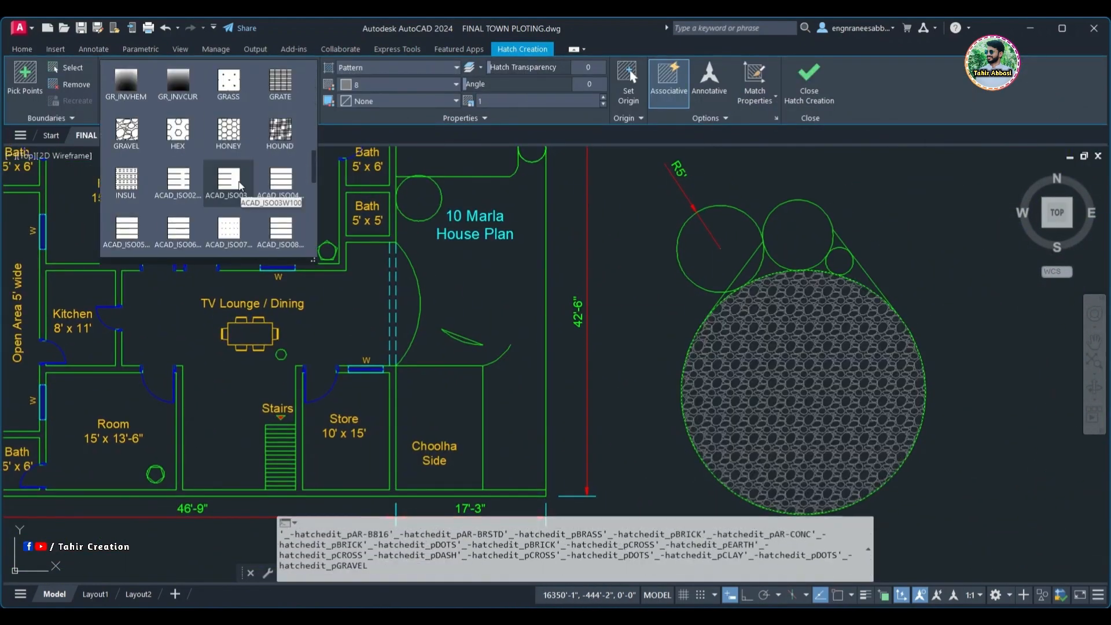
- Change the large circle's hatch to a colored diagonal line pattern with a scale of 10
left_click(229, 81)
left_click(456, 85)
left_click(456, 101)
left_click(521, 101)
type("10")
key("Return")
- Draw a hatched 20' square above and beside the house plan, and list its properties
middle_click_drag(694, 324, 614, 343)
type("li")
left_click(130, 67)
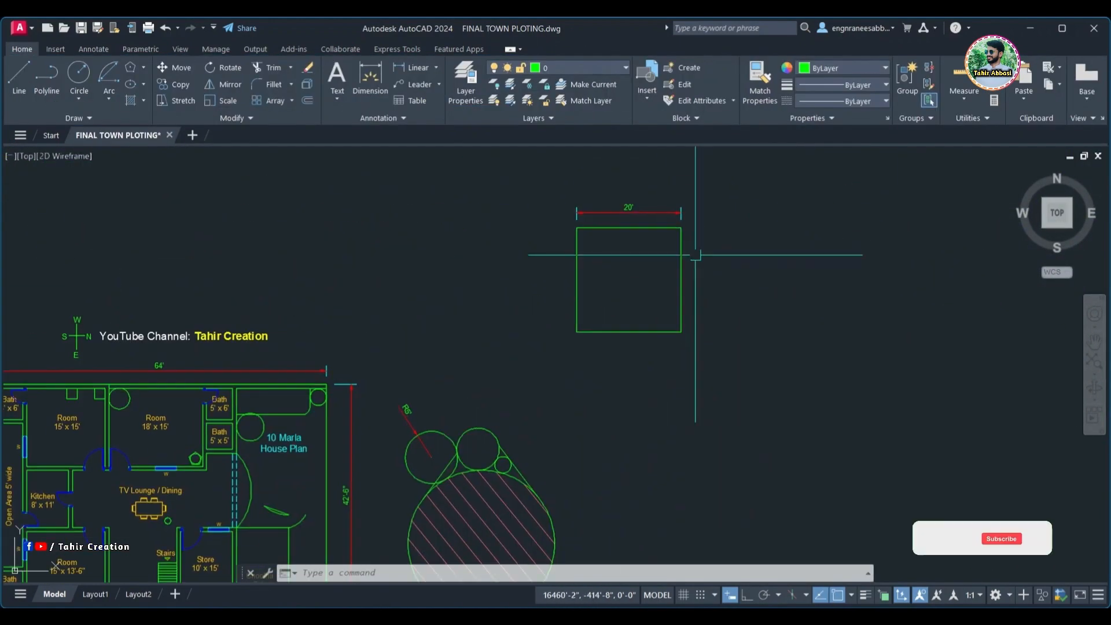
type("li")
left_click(131, 101)
type("li")
- Draw an irregular closed four-sided outline beside the hatched square and pick its upper-right corner for stretching
left_click(362, 285)
left_click(348, 346)
left_click(487, 376)
left_click(458, 285)
left_click(363, 285)
scroll(458, 300, "up", 5)
left_click(474, 244)
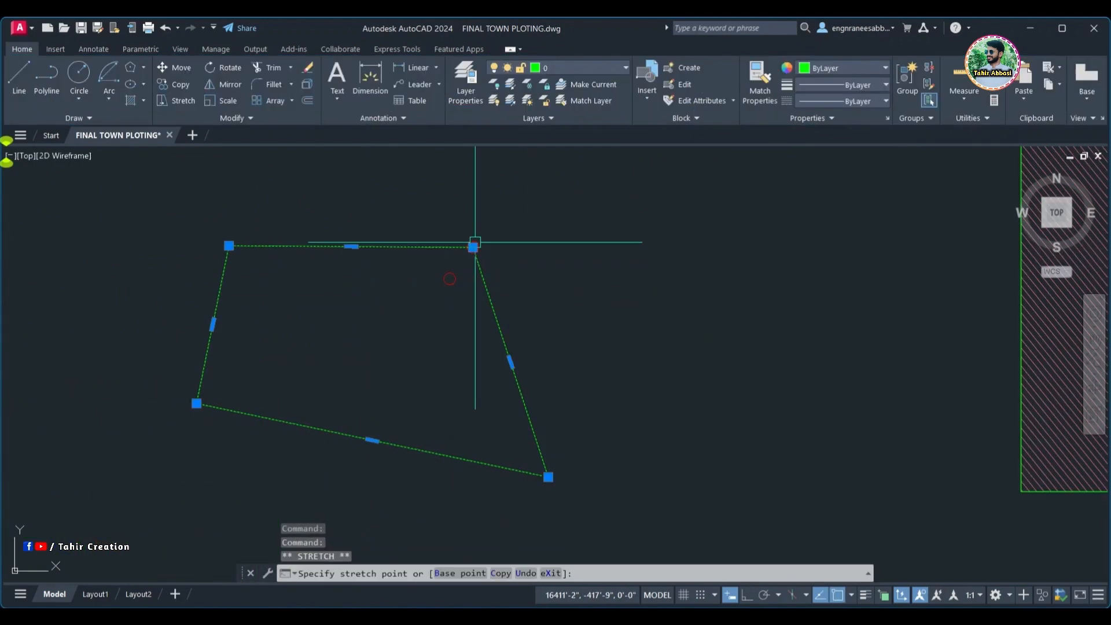
- Fill the circle in the corner of the 18' x 15' room with a two-color gradient and change its second color
scroll(515, 337, "down", 5)
left_click(131, 101)
left_click(152, 347)
left_click(144, 101)
left_click(165, 158)
scroll(364, 307, "up", 5)
left_click(579, 359)
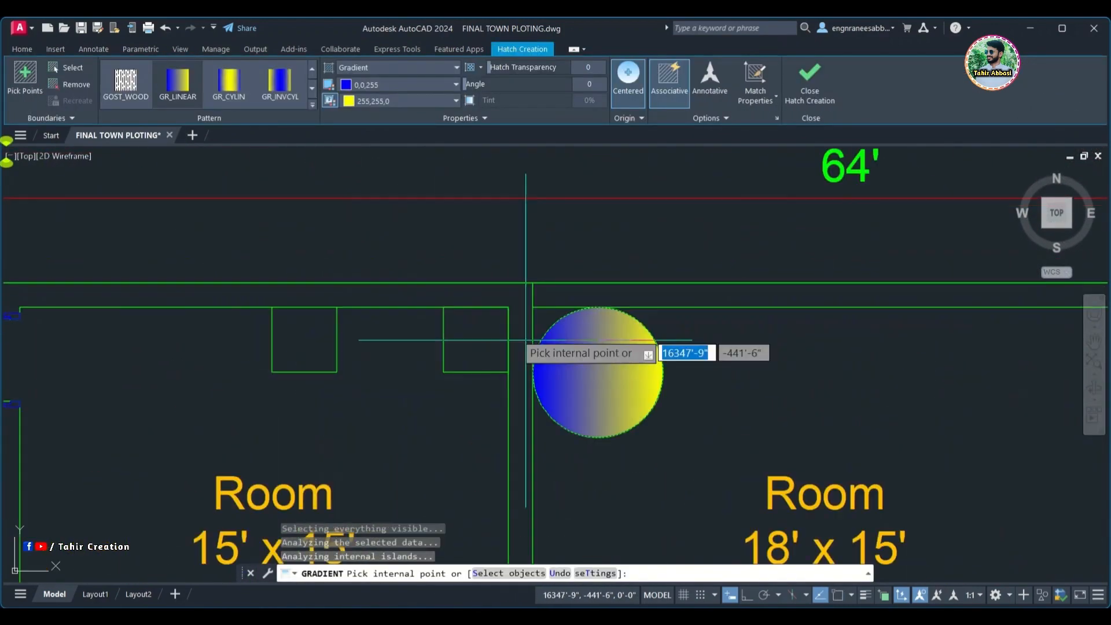
left_click(137, 86)
left_click(456, 101)
left_click(387, 126)
scroll(414, 233, "down", 8)
middle_click_drag(414, 233, 380, 253)
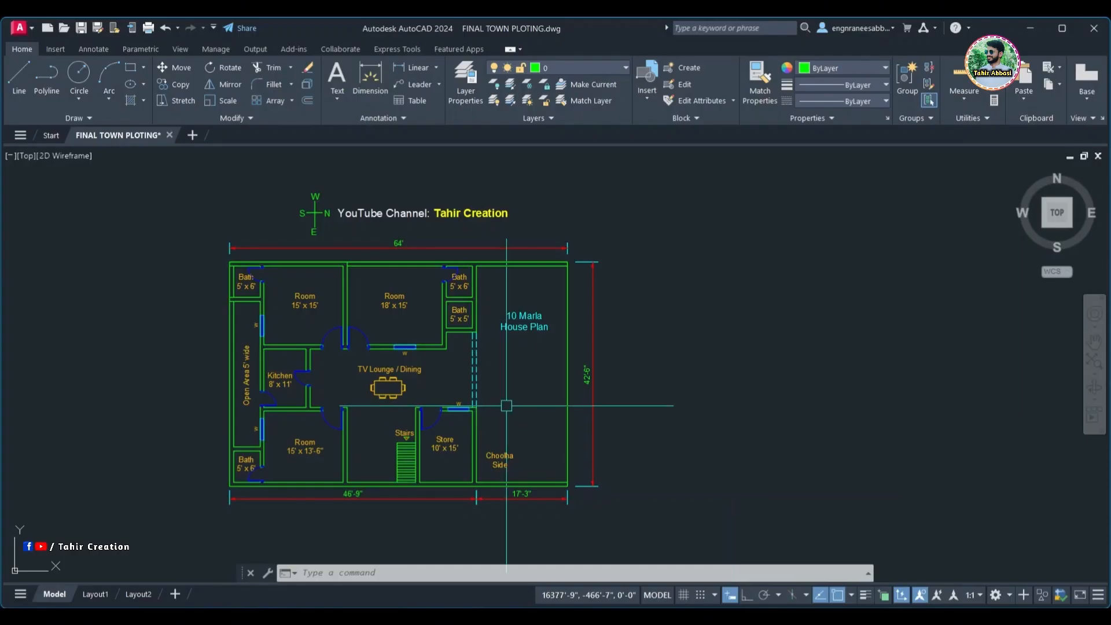
middle_click_drag(504, 387, 572, 383)
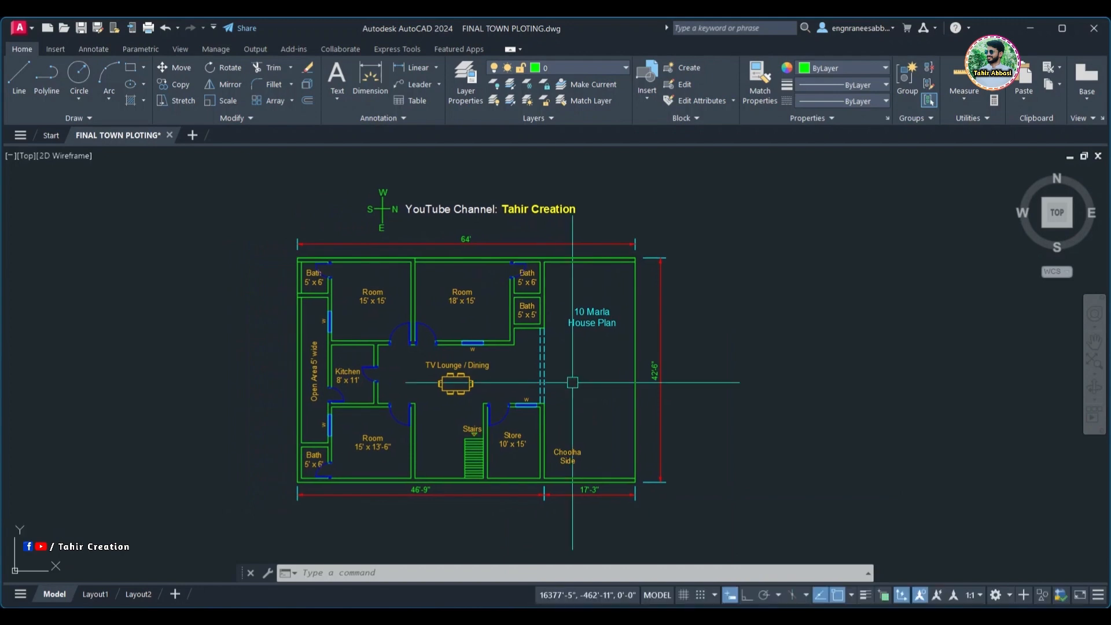
middle_click_drag(543, 340, 547, 351)
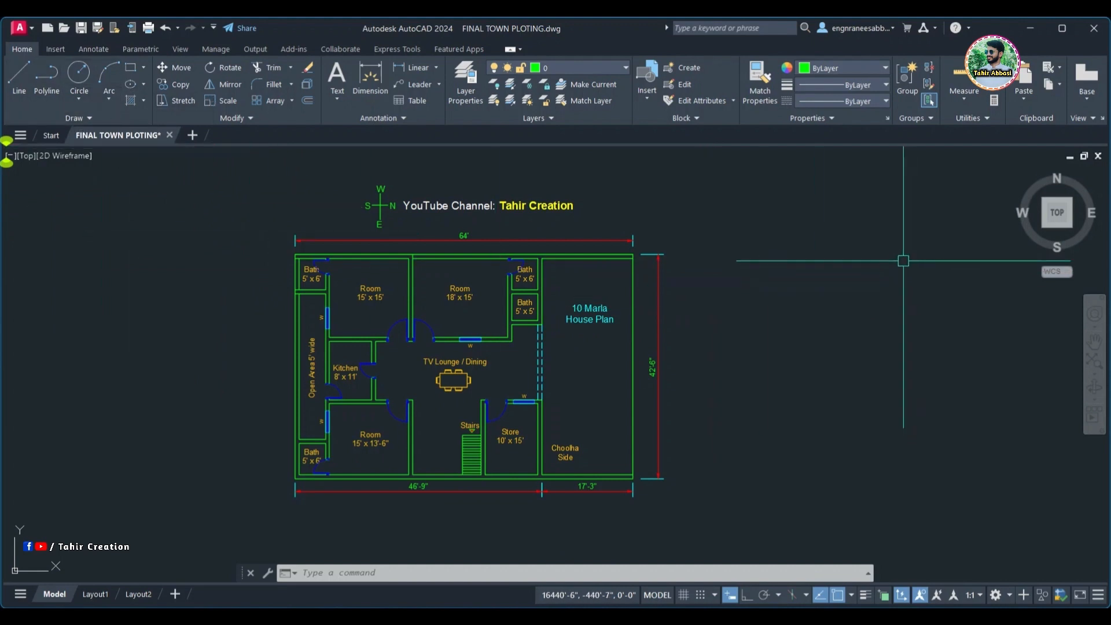
left_click(860, 285)
left_click(814, 332)
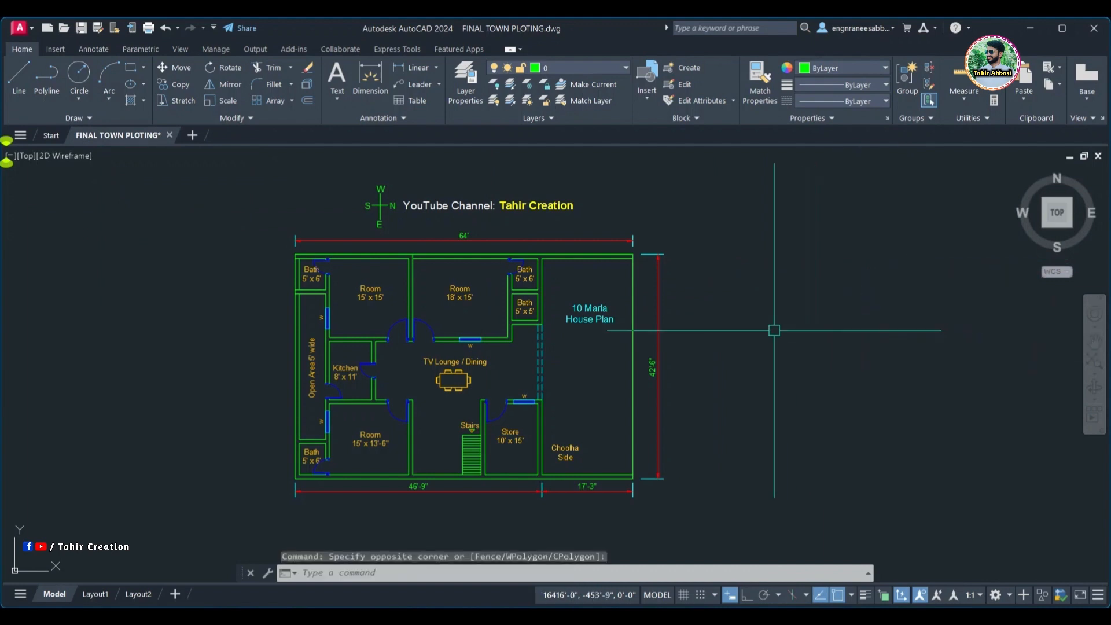
middle_click_drag(457, 302, 479, 298)
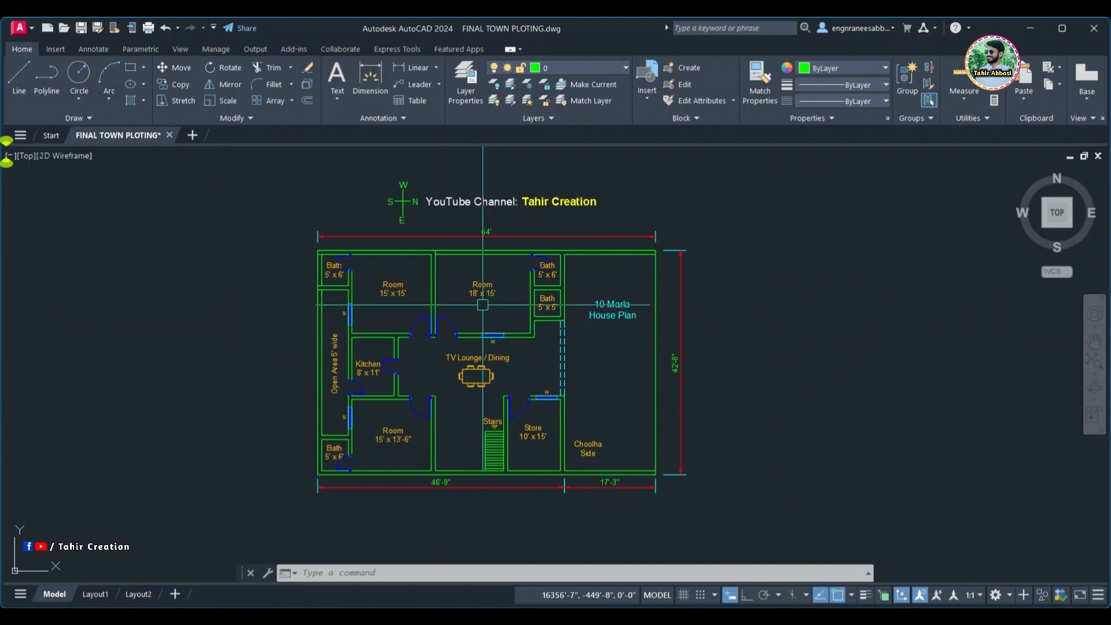
scroll(455, 309, "up", 2)
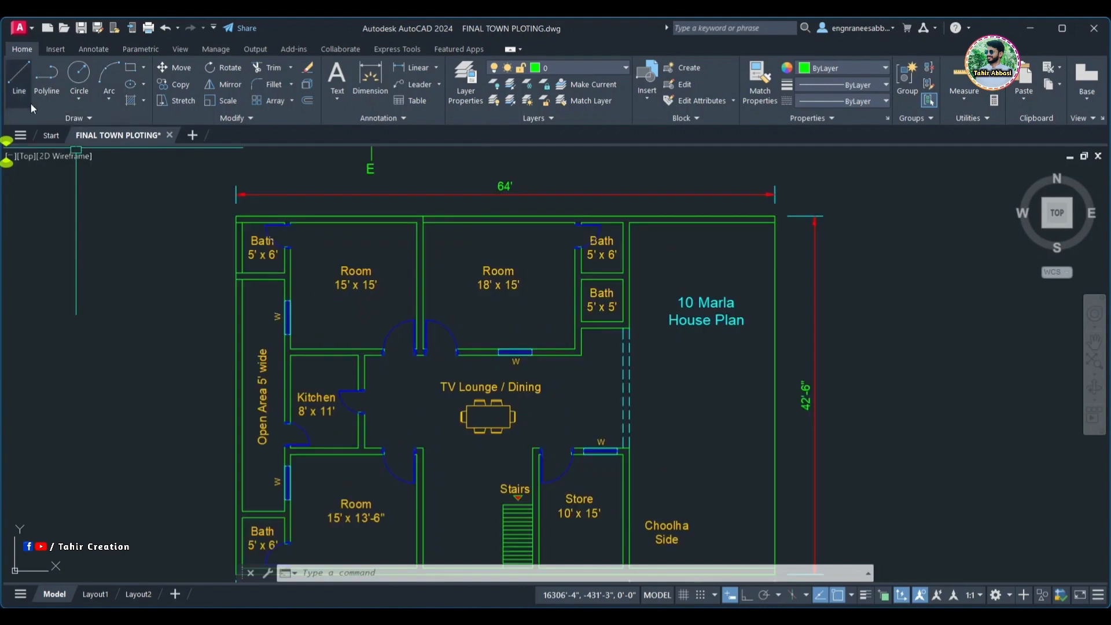
middle_click_drag(532, 315, 438, 267)
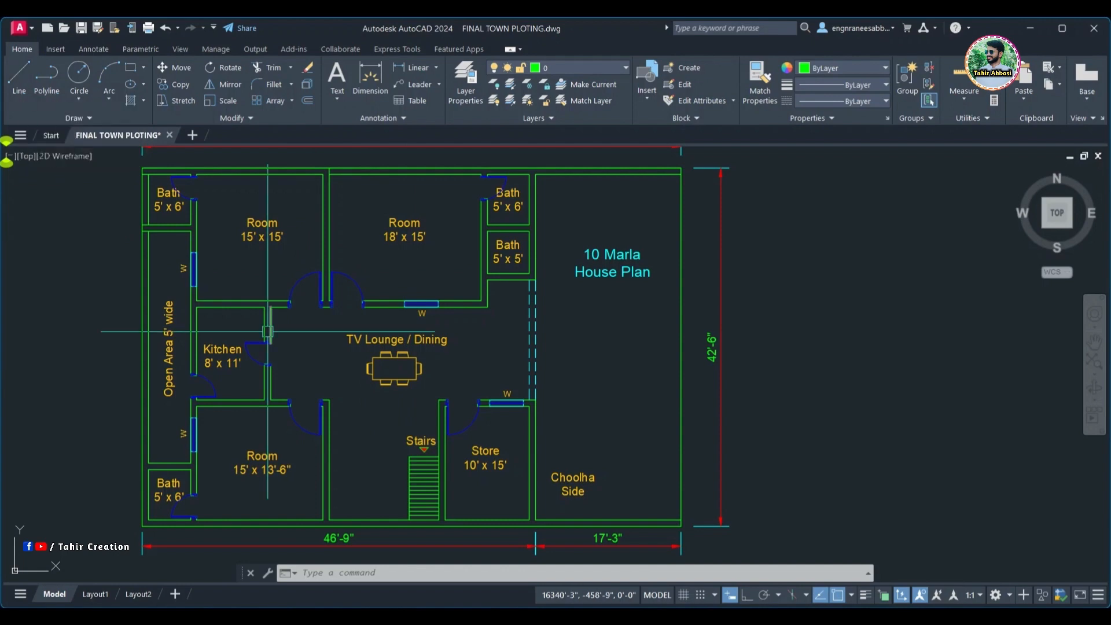
- Draw a 10' horizontal line with ortho on, from the Store's outer top corner toward the house's outer wall above Choolha Side
type("l")
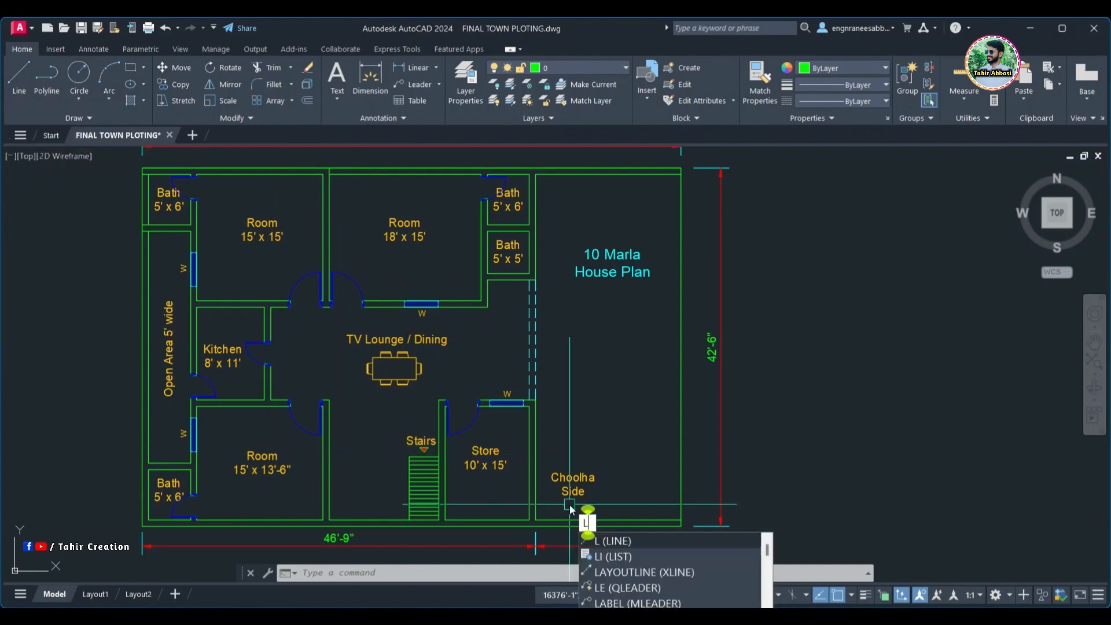
key("Return")
mouse_move(482, 316)
middle_mouse_down()
mouse_move(555, 334)
mouse_move(484, 333)
mouse_move(547, 287)
mouse_move(539, 359)
middle_mouse_up()
middle_click_drag(699, 336, 665, 303)
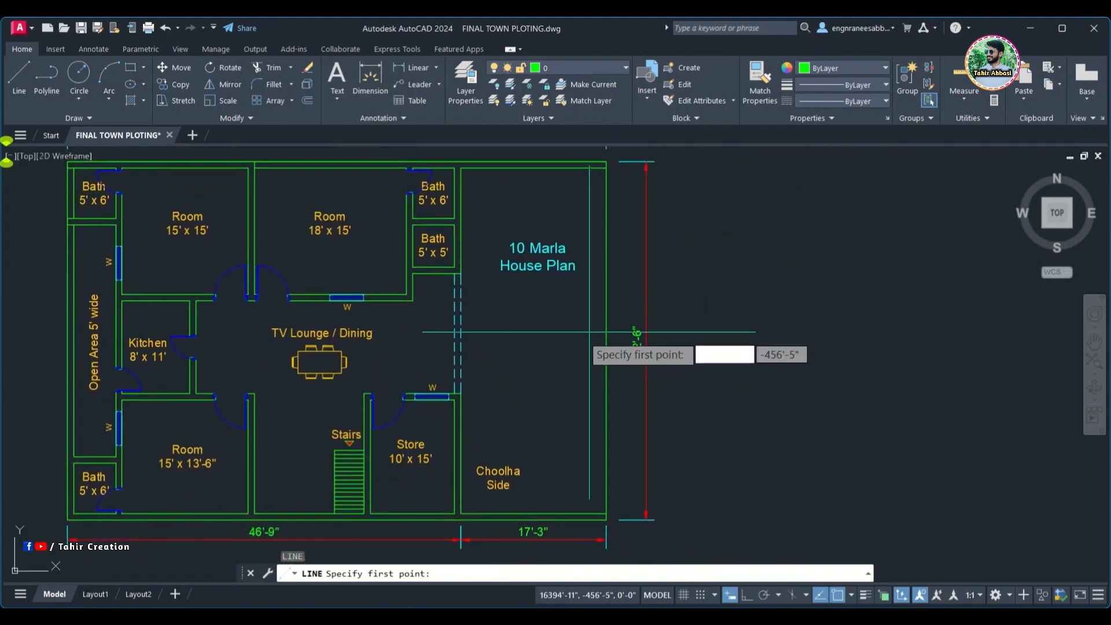
middle_click_drag(582, 346, 608, 313)
middle_click_drag(600, 401, 579, 419)
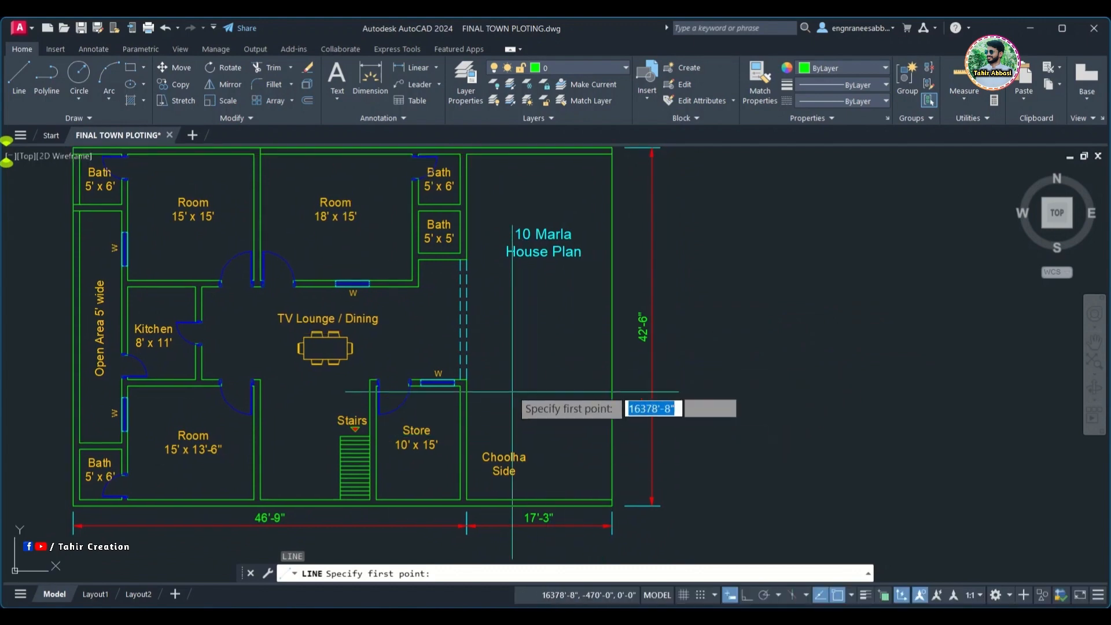
middle_click_drag(544, 341, 535, 315)
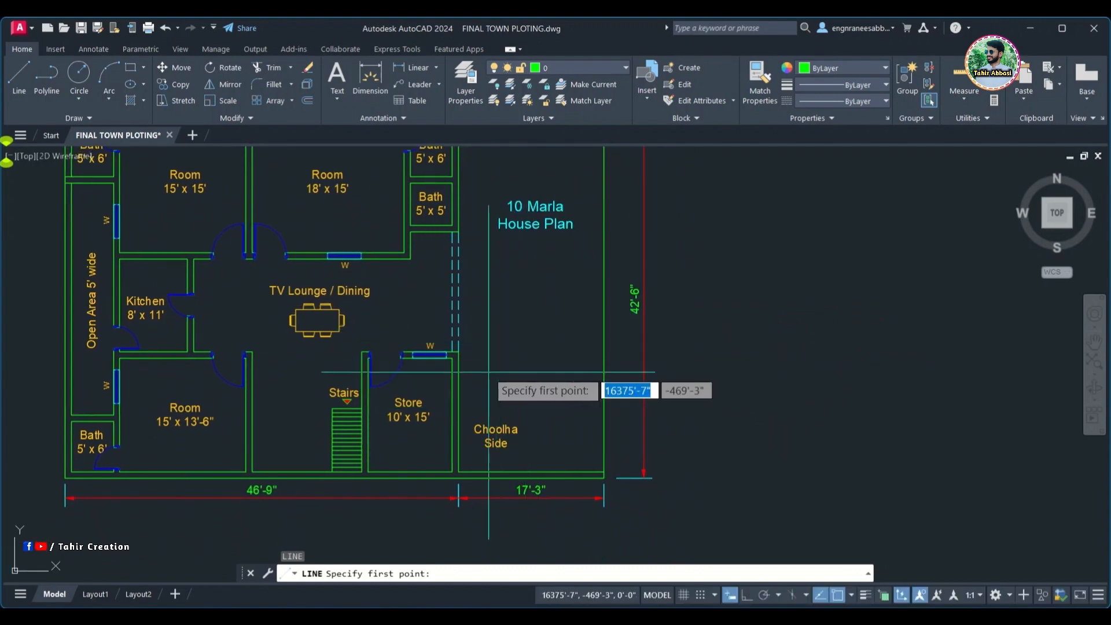
middle_click_drag(488, 374, 479, 368)
scroll(479, 368, "up", 2)
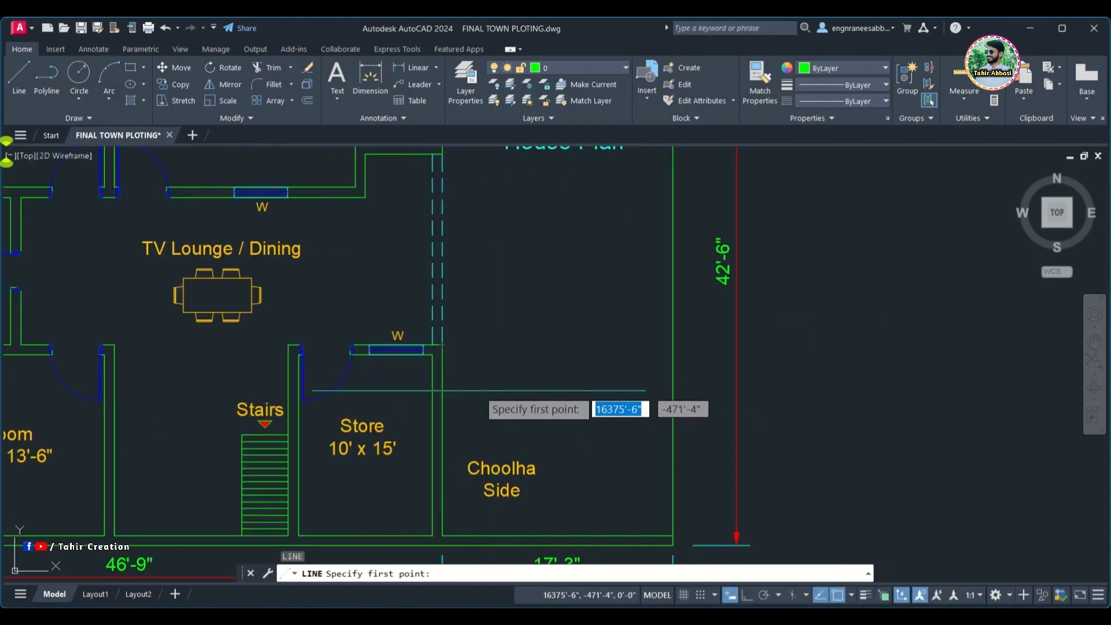
left_click(442, 345)
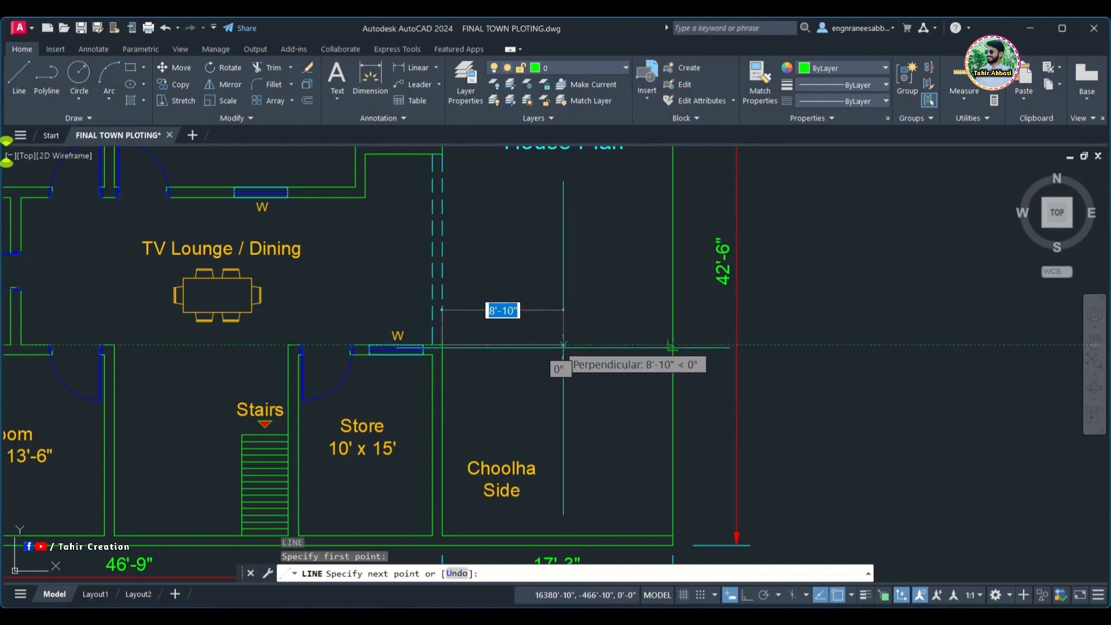
left_click(746, 596)
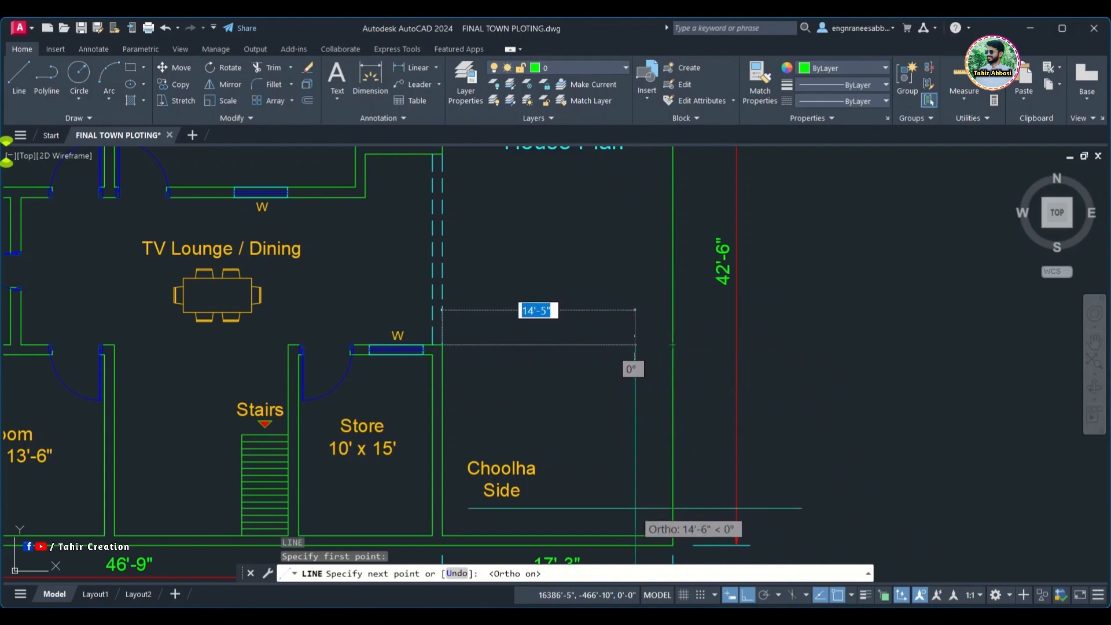
middle_click_drag(632, 440, 655, 406)
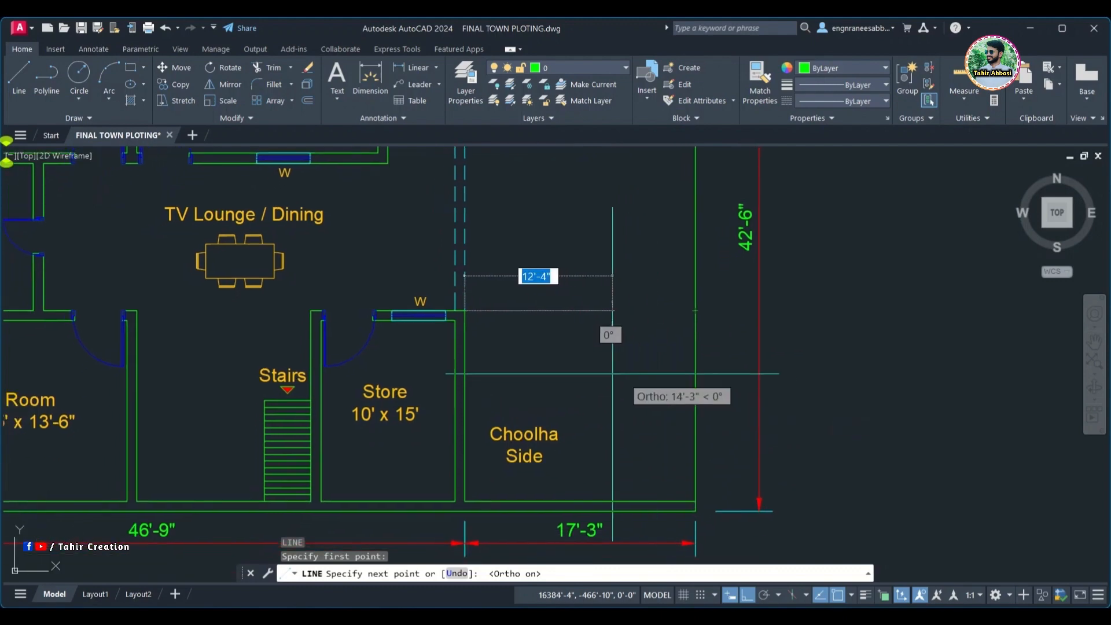
middle_click_drag(612, 374, 656, 386)
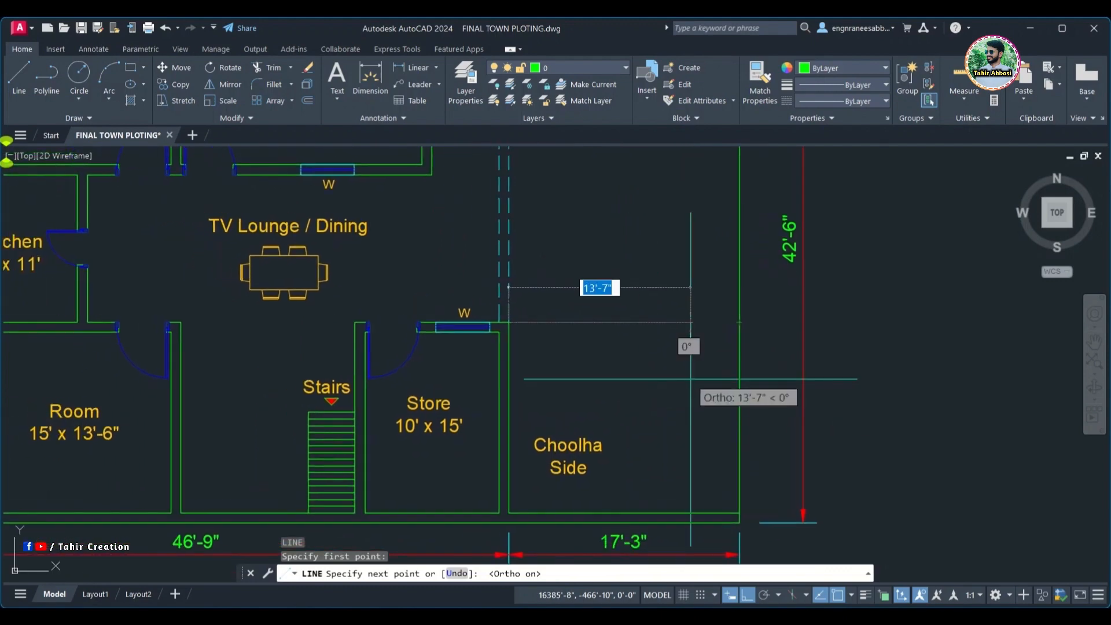
type("10'")
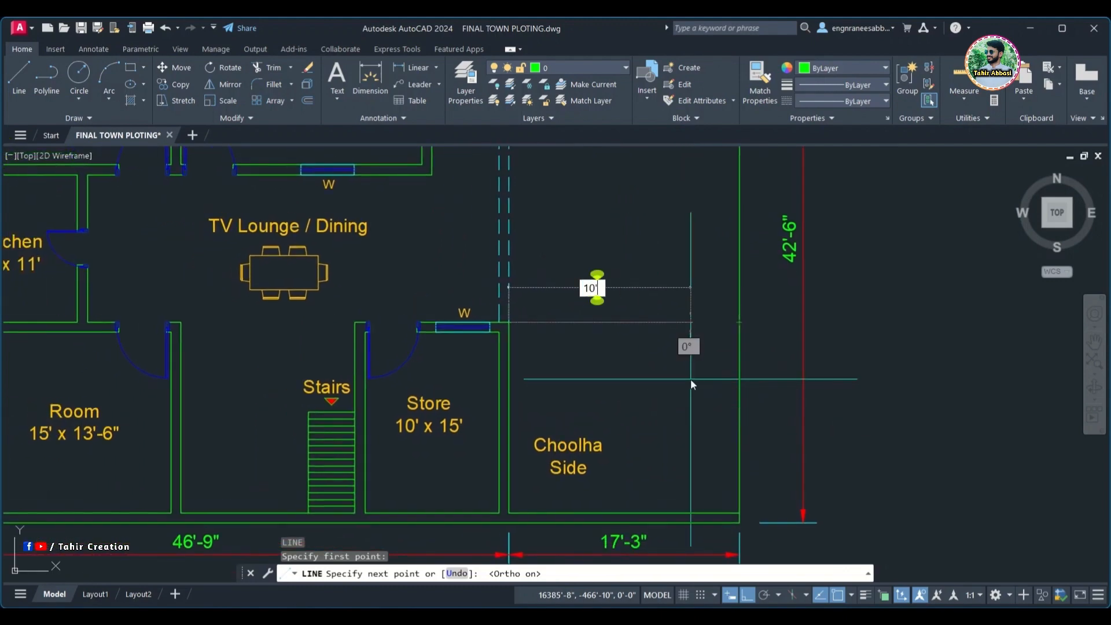
key("Return")
- Close off Choolha Side with a vertical line about 14'-3" long, running perpendicular to the inner lower wall, and finish the Line command
mouse_move(651, 416)
middle_mouse_down()
mouse_move(661, 341)
mouse_move(658, 376)
middle_mouse_up()
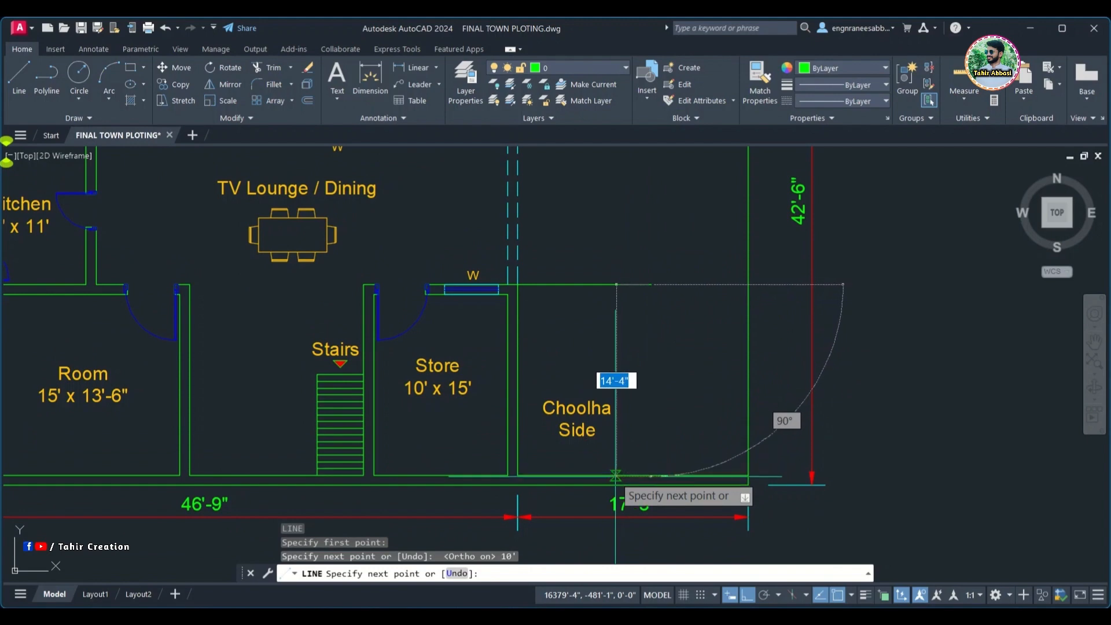
scroll(630, 474, "up", 3)
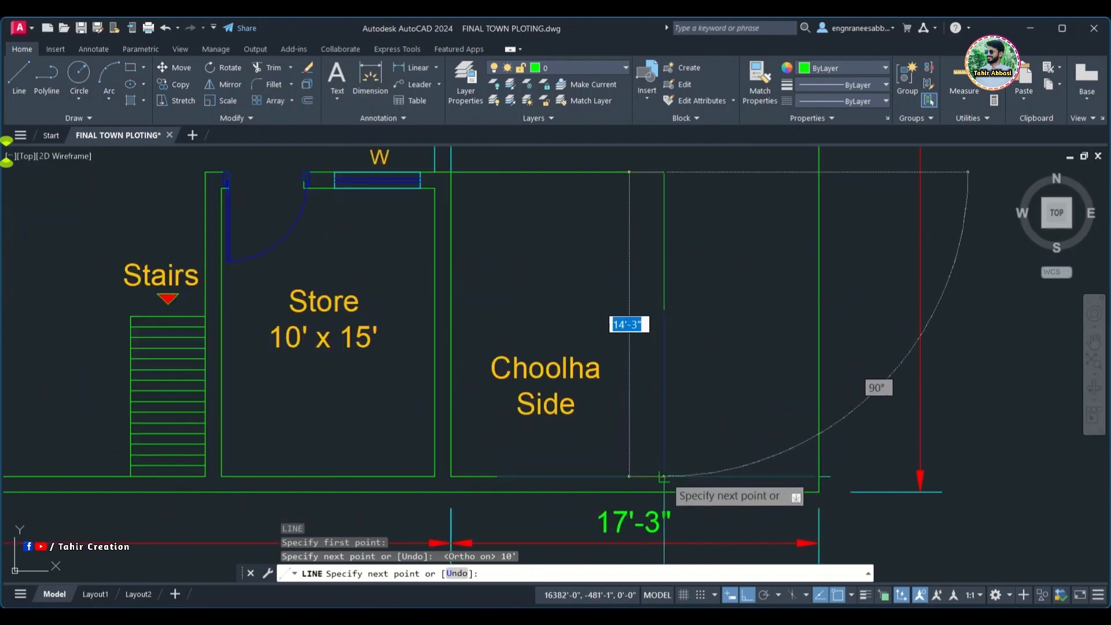
left_click(663, 476)
scroll(713, 326, "down", 2)
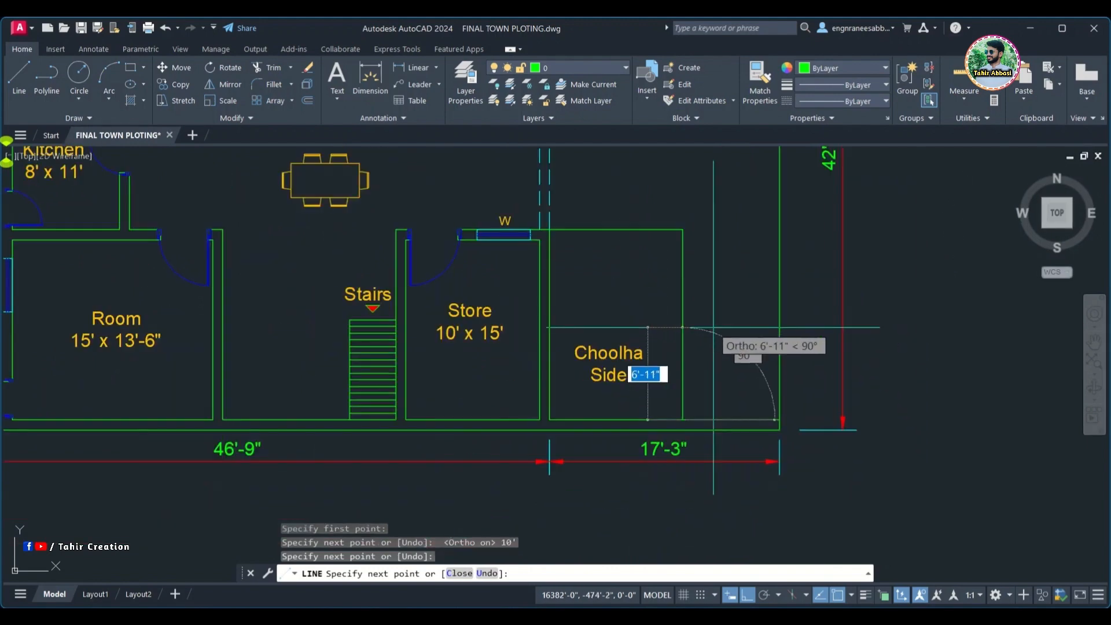
scroll(713, 327, "down", 3)
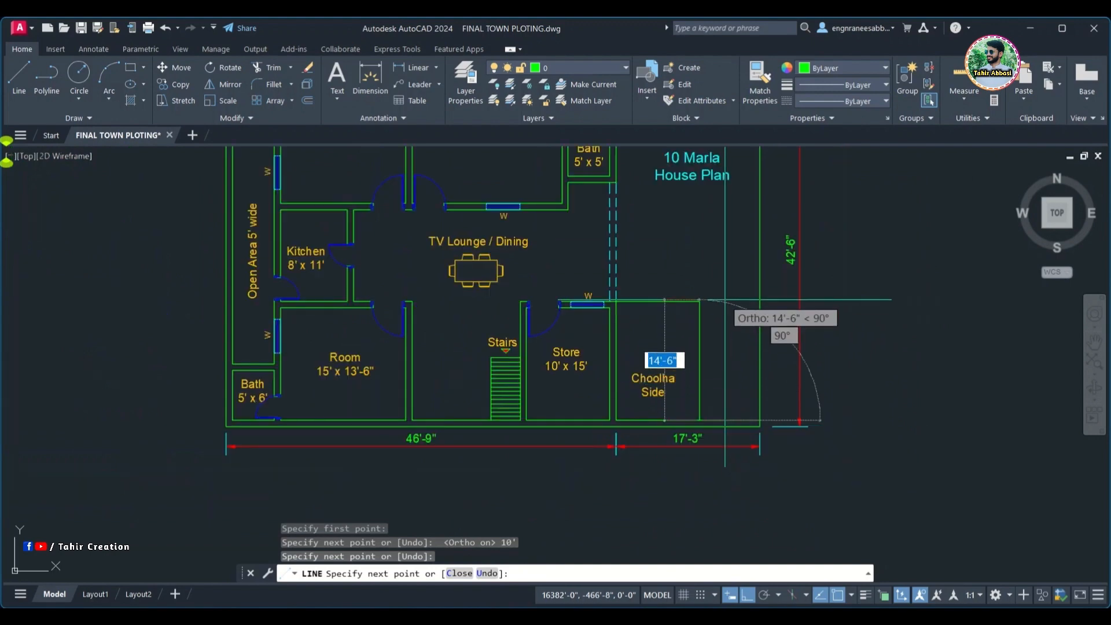
middle_click_drag(724, 299, 700, 345)
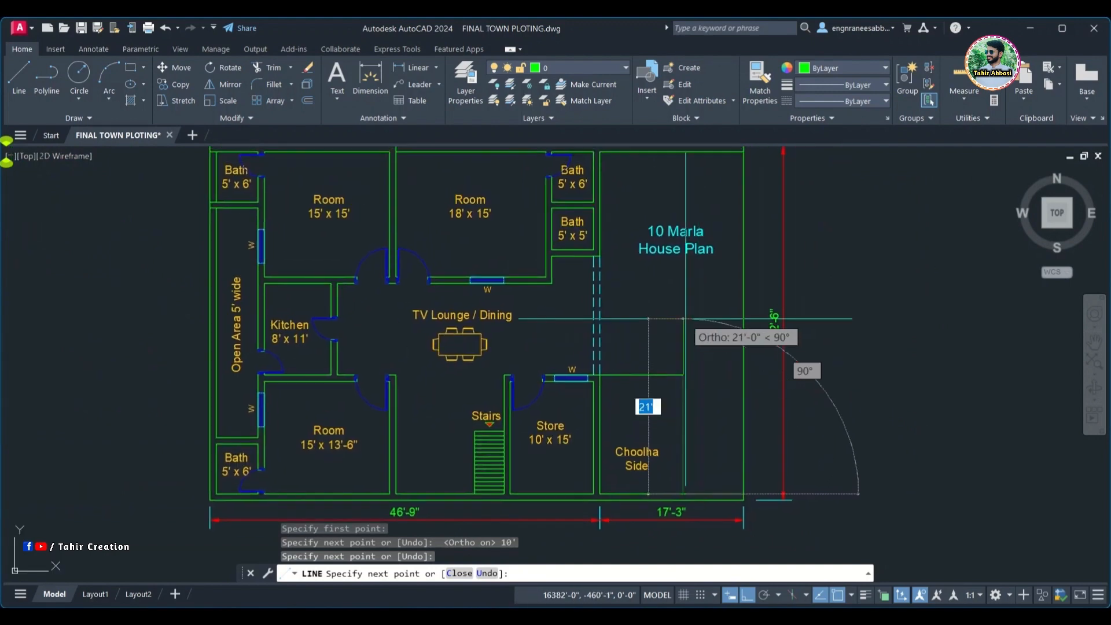
right_click(683, 295)
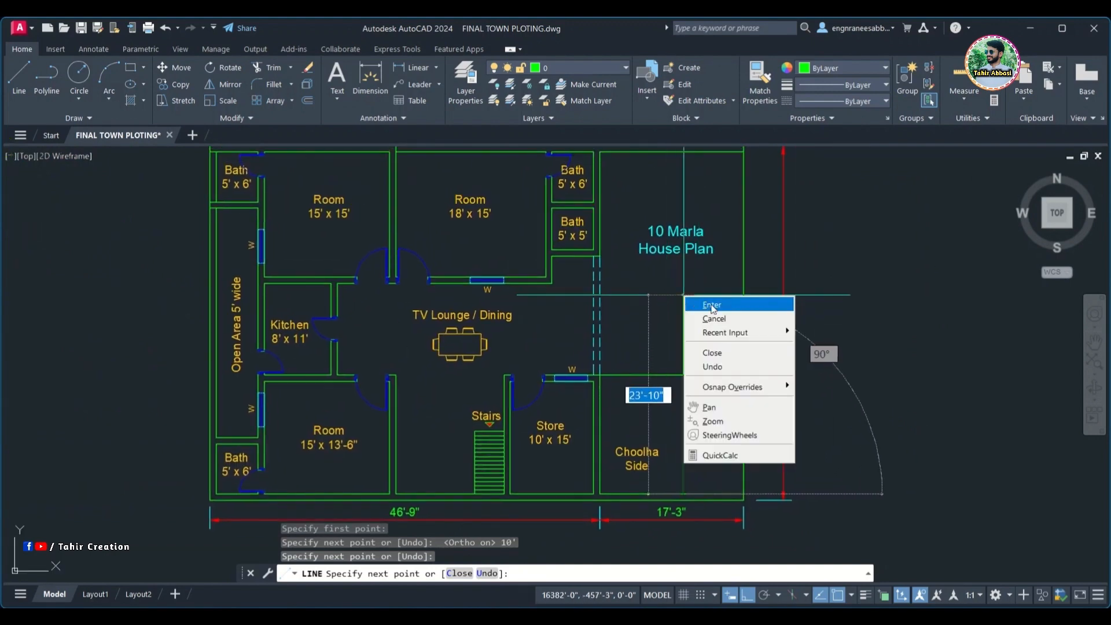
left_click(708, 305)
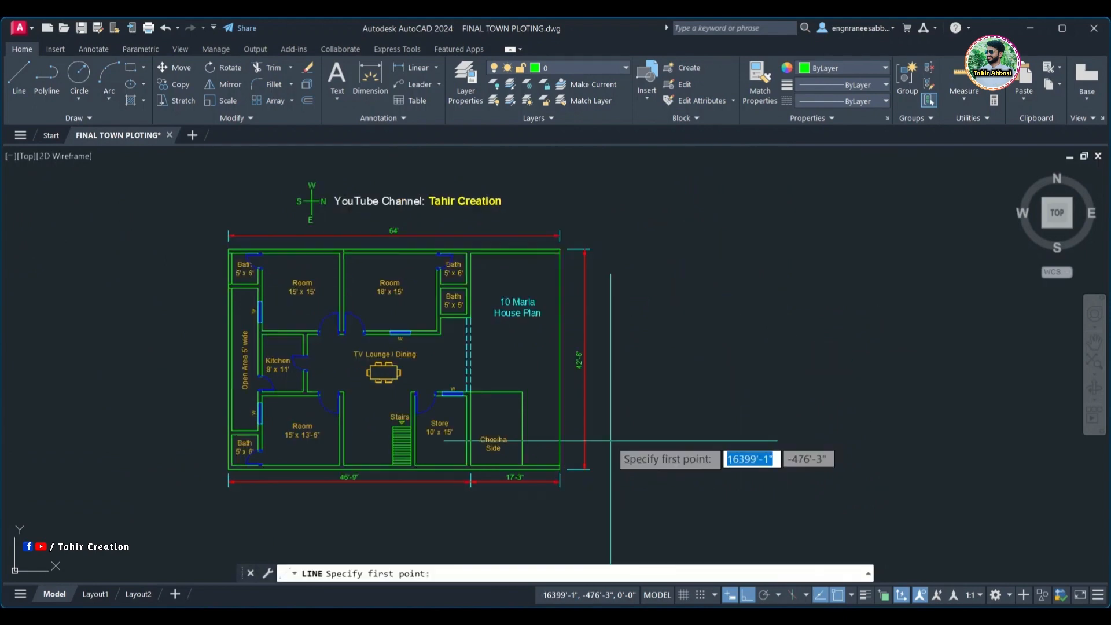
- Draw a closed four-sided outline about 34' wide with Line beside the house plan, with a sloping lower edge
left_click(610, 440)
left_click(671, 340)
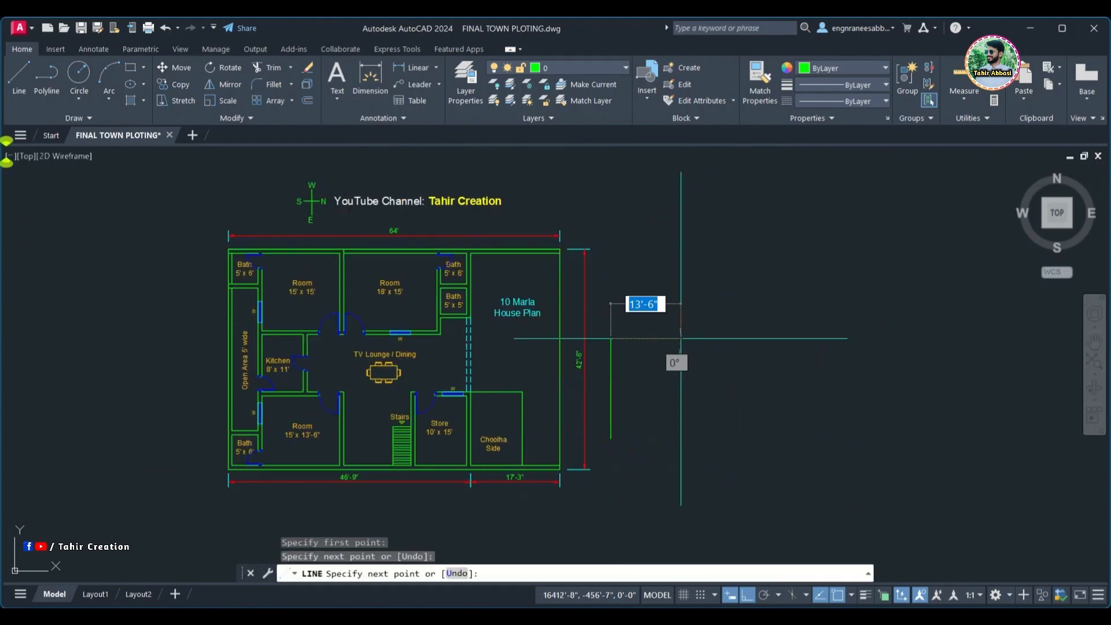
left_click(790, 346)
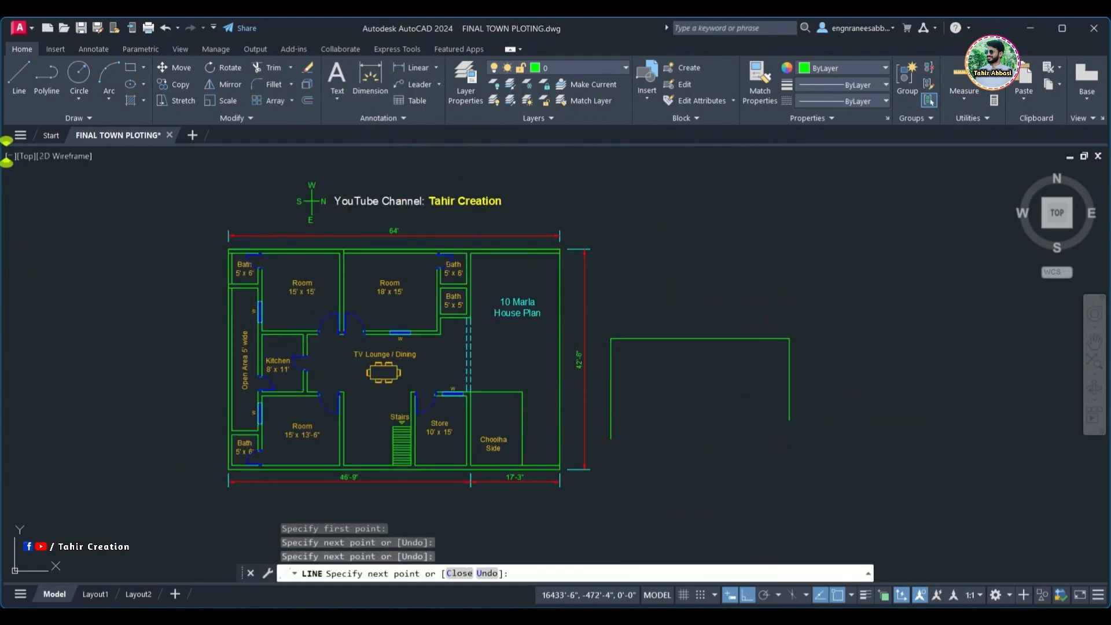
left_click(789, 420)
left_click(610, 439)
right_click(654, 353)
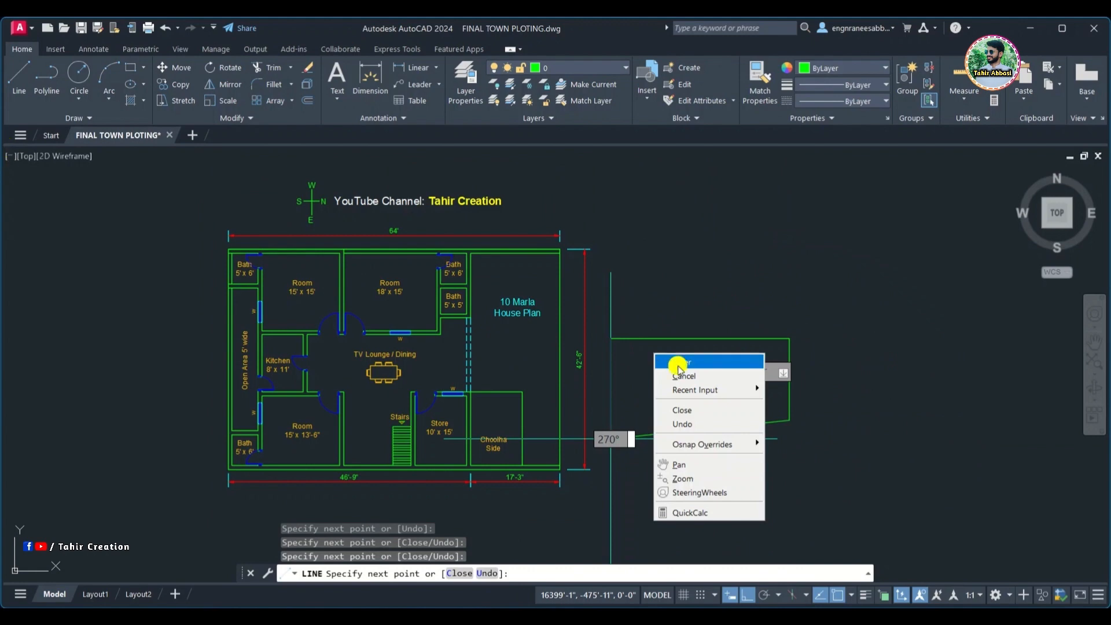
left_click(678, 362)
- Select all four separate lines of the outline beside the house plan and erase them
mouse_move(575, 349)
middle_mouse_down()
mouse_move(612, 352)
mouse_move(646, 327)
middle_mouse_up()
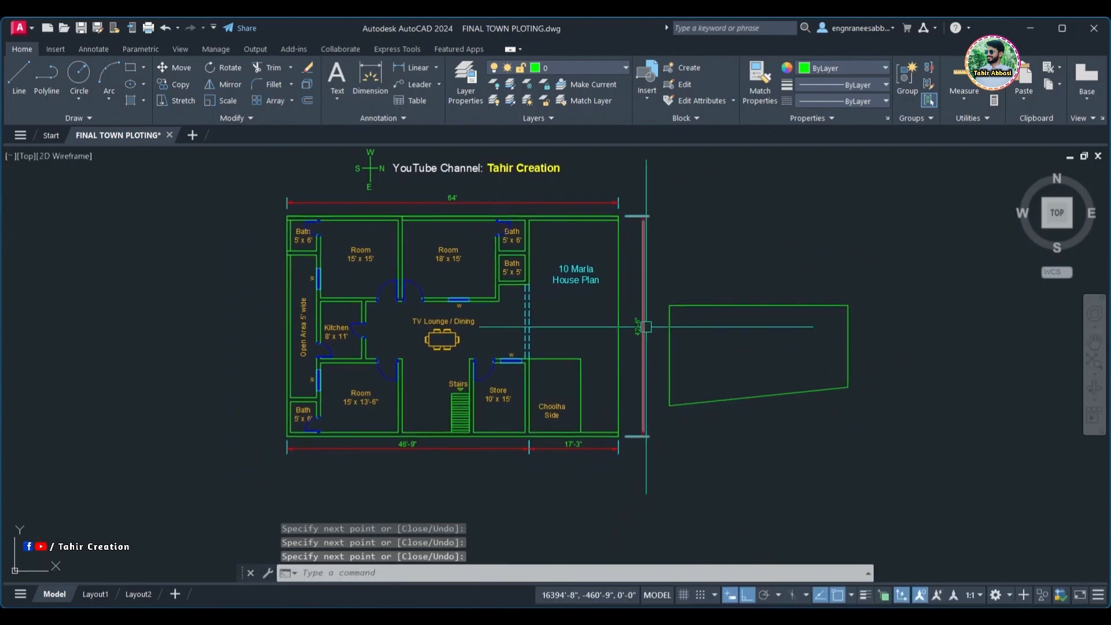
middle_click_drag(797, 347, 791, 371)
left_click(863, 417)
left_click(777, 304)
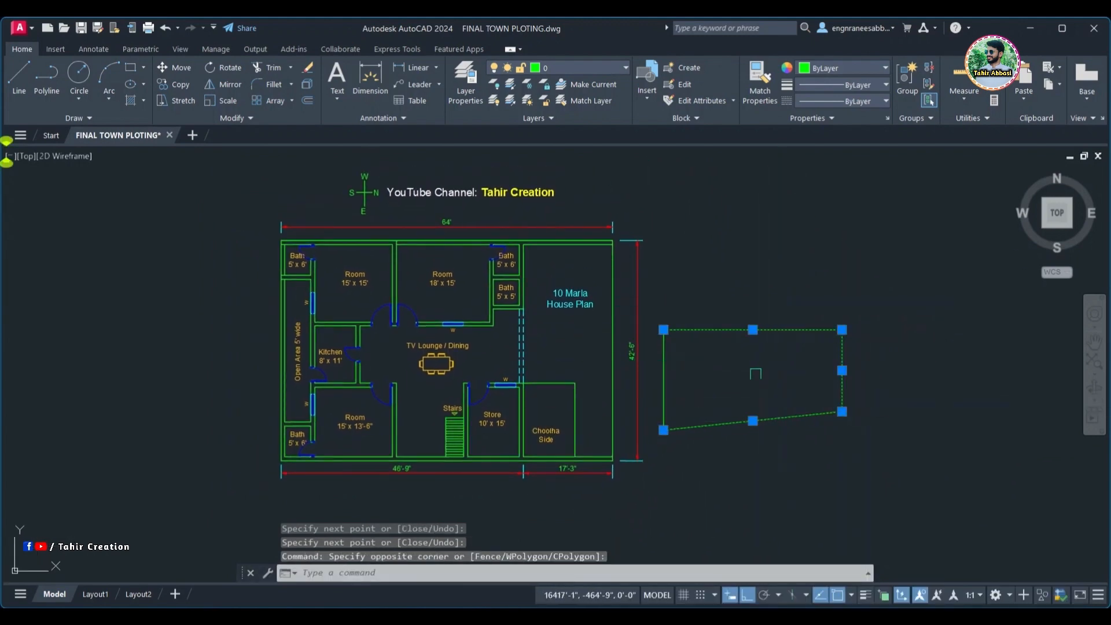
left_click(721, 382)
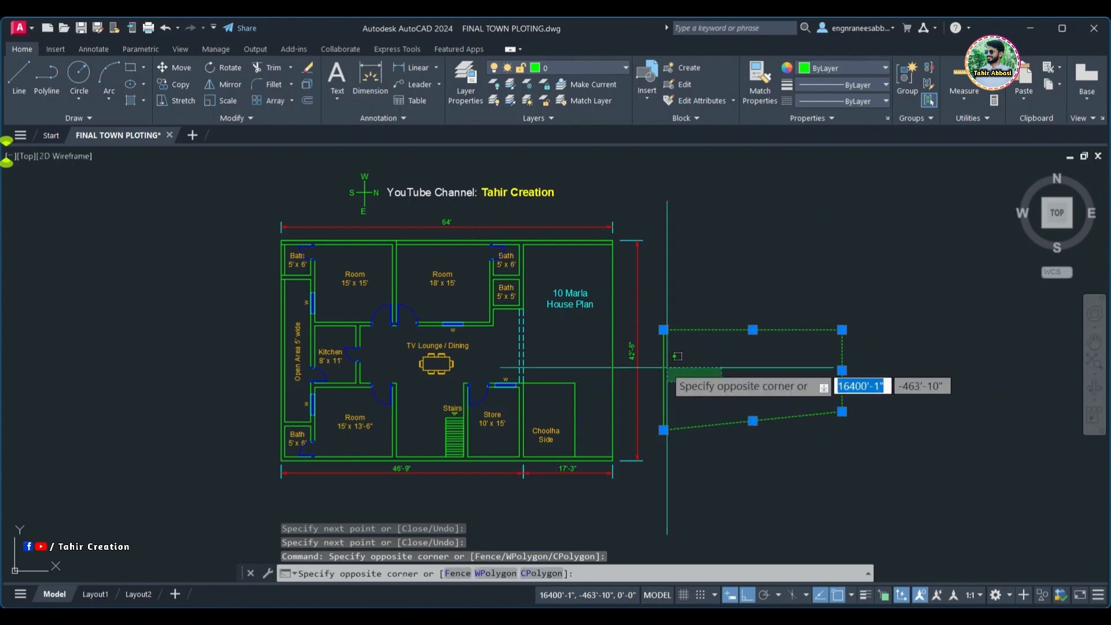
left_click(657, 366)
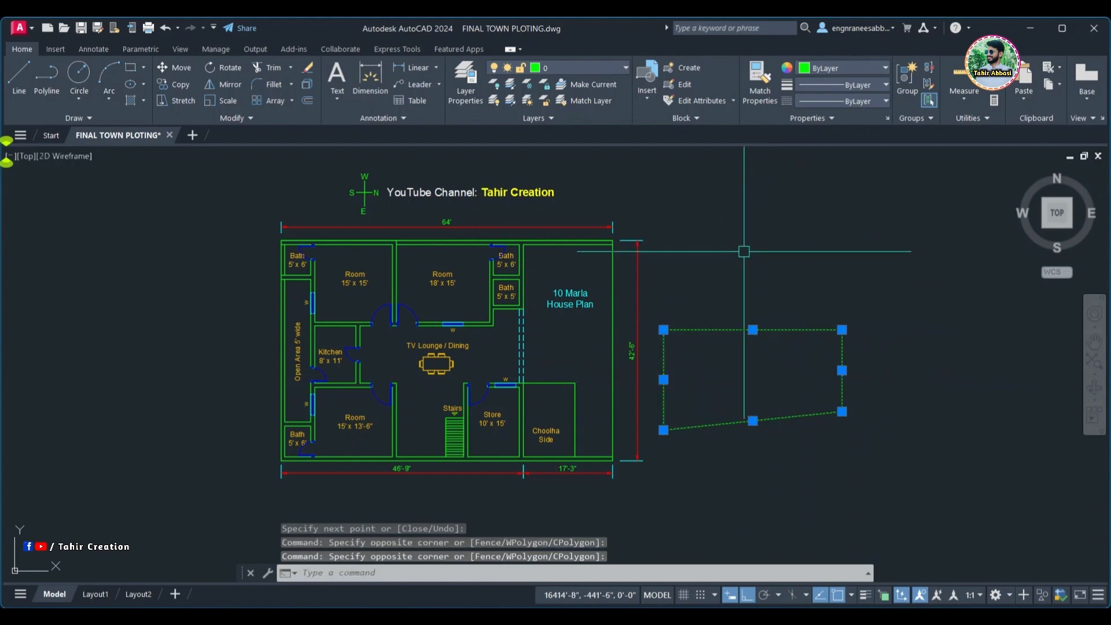
type("E")
key("Return")
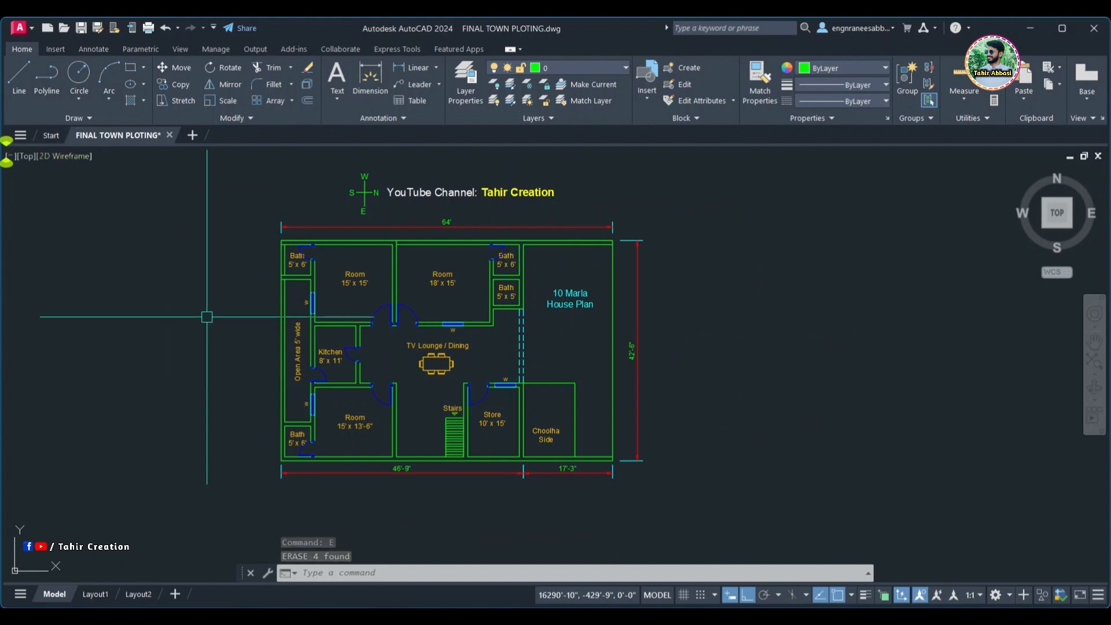
- Start a polyline on the inner upper wall above the 10 Marla House Plan text and draw a 5' segment straight down
type("pl")
key("Return")
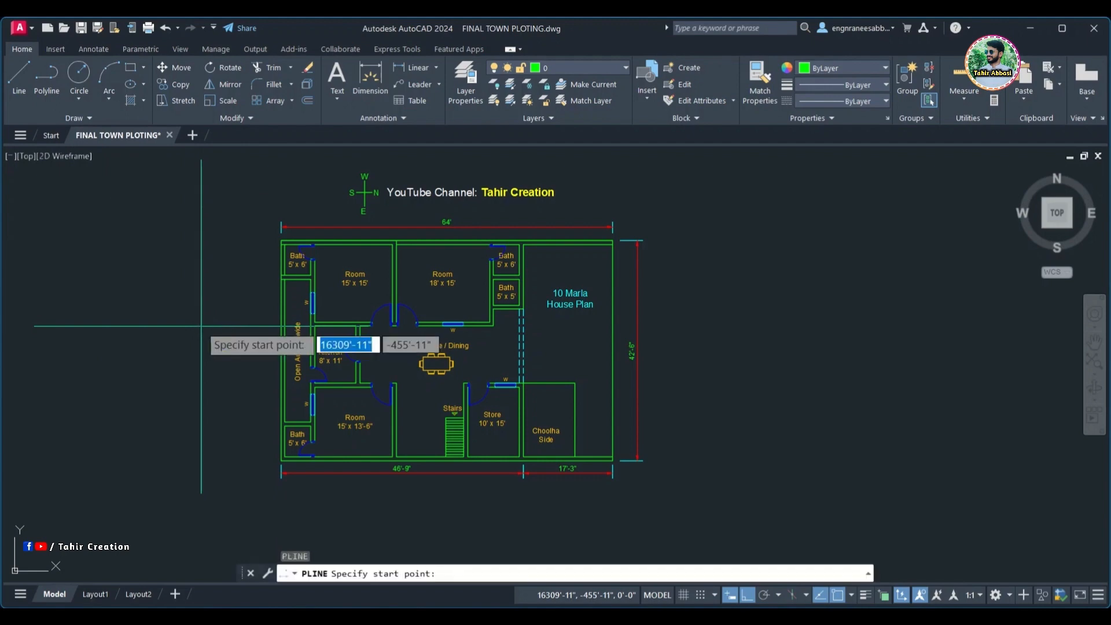
scroll(512, 289, "up", 2)
middle_click_drag(572, 335, 544, 427)
scroll(531, 356, "up", 4)
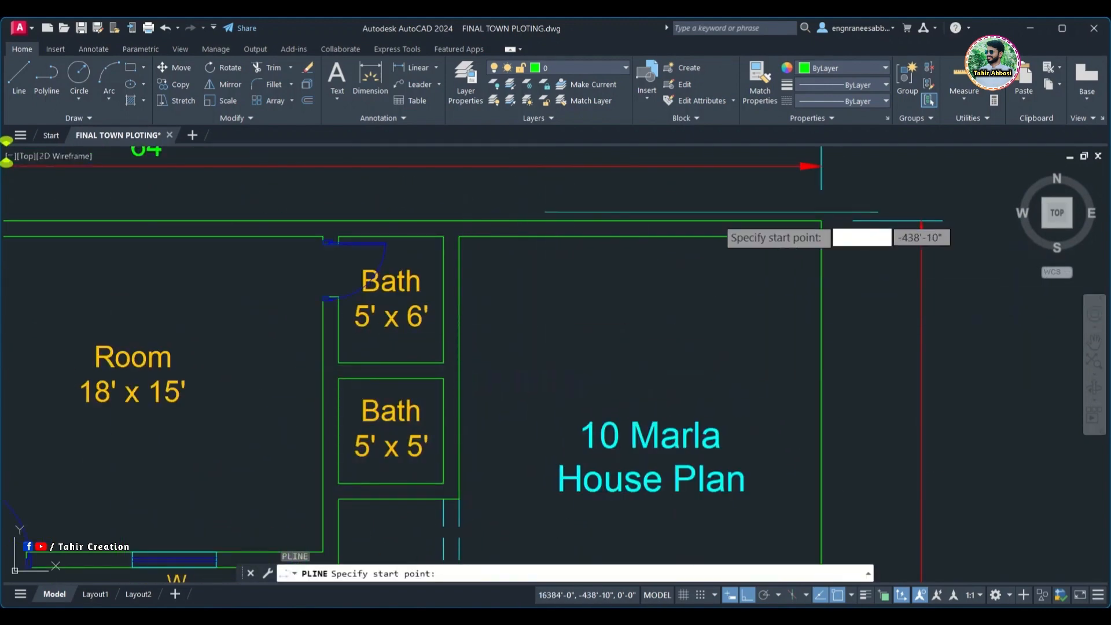
middle_click_drag(598, 317, 687, 268)
scroll(687, 268, "down", 3)
scroll(769, 246, "up", 3)
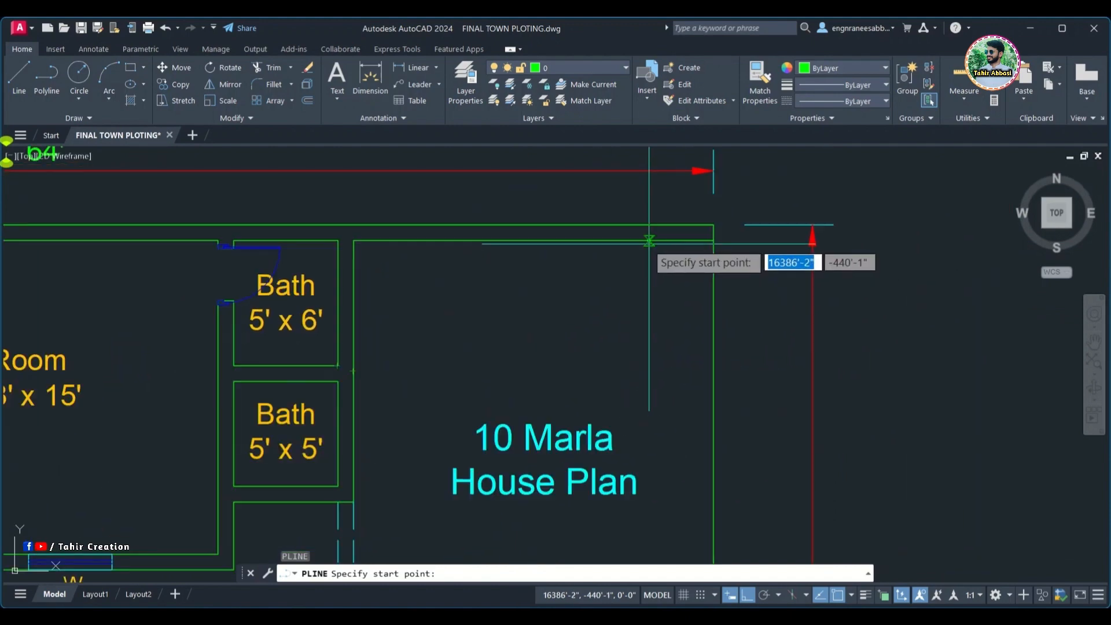
left_click(647, 240)
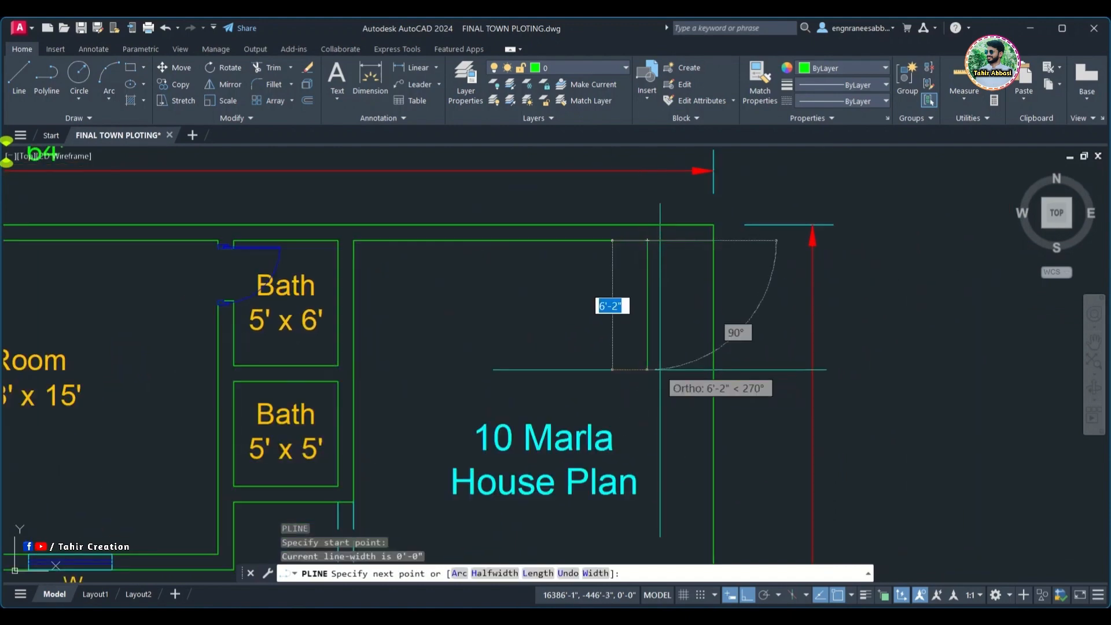
type("5'")
key("Return")
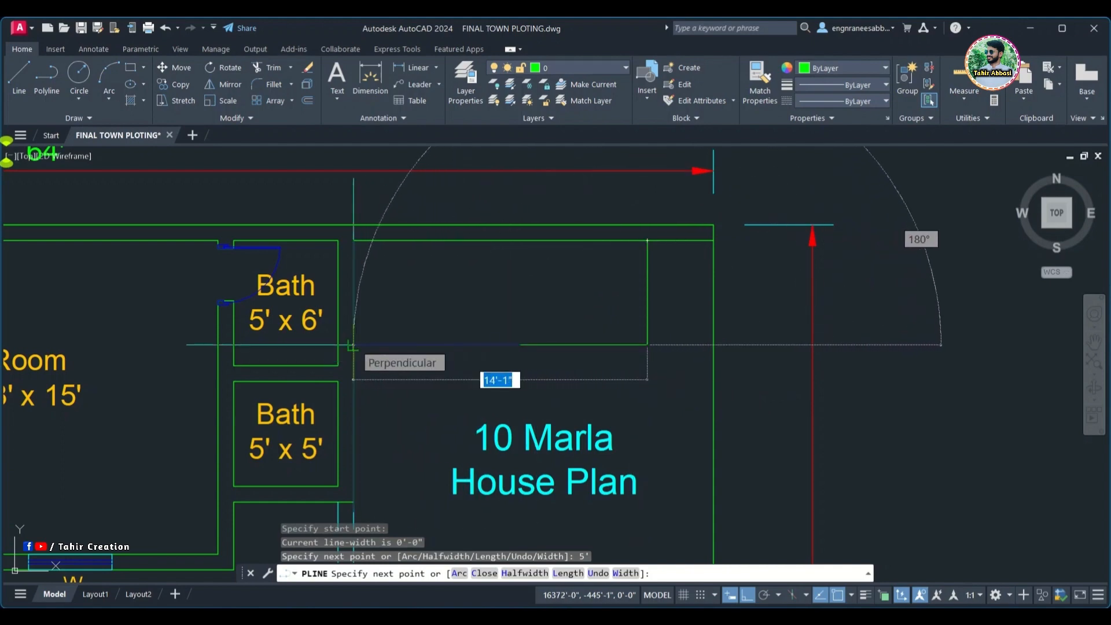
- Continue the polyline horizontally about 14'-1", perpendicular to the wall beside the baths, and end it
left_click(353, 345)
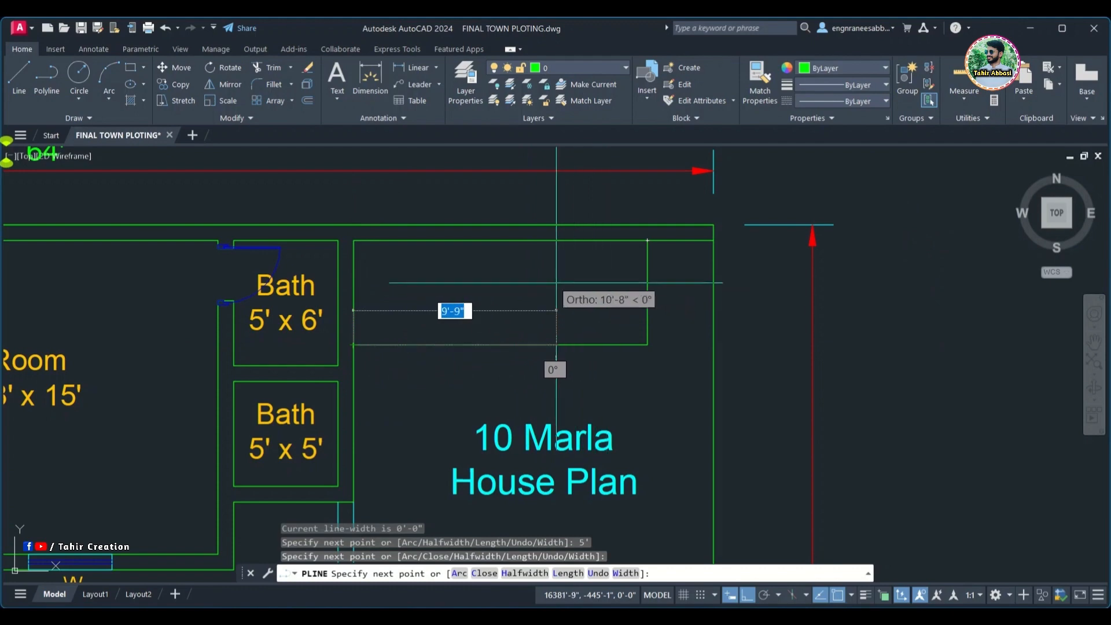
right_click(550, 281)
left_click(578, 290)
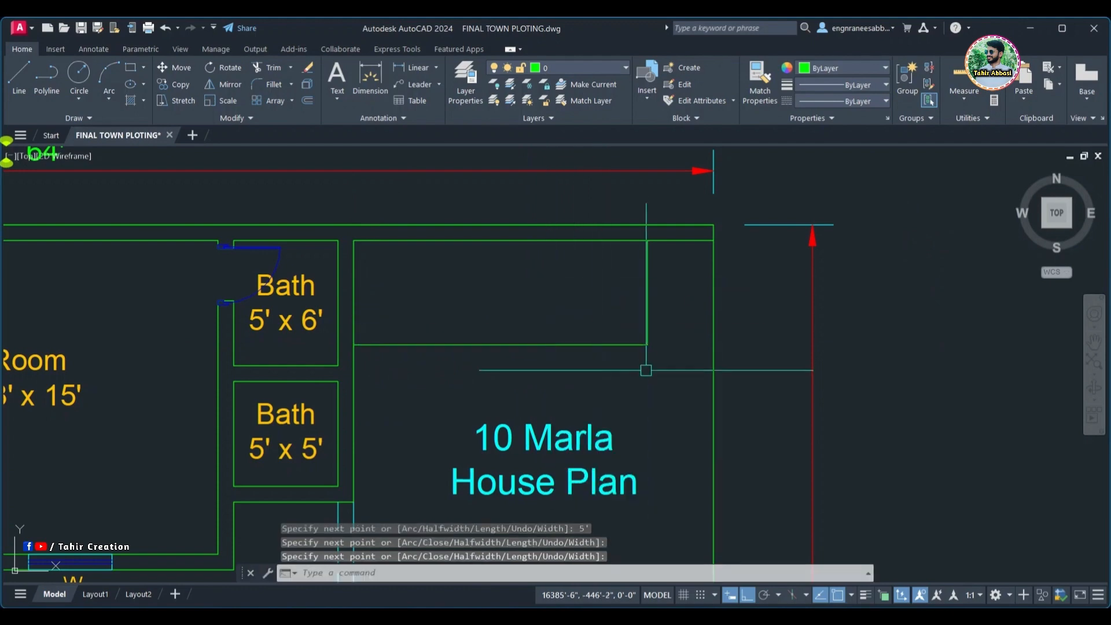
- Select the polyline above the plan title and the lines enclosing Choolha Side to compare how each is selected
scroll(607, 284, "down", 5)
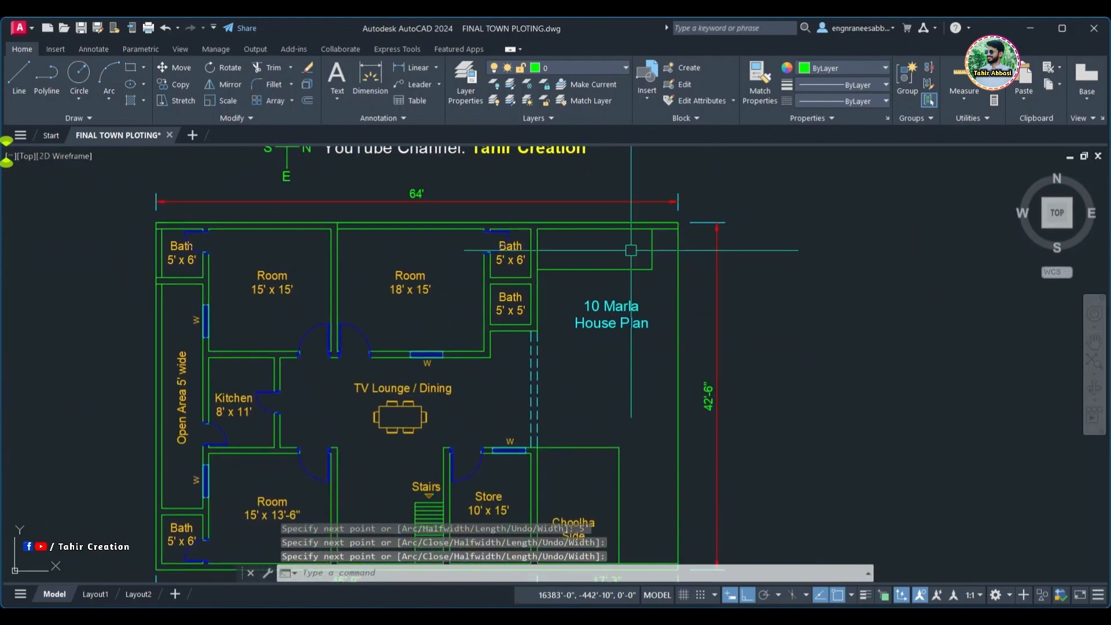
scroll(688, 296, "up", 3)
left_click(687, 306)
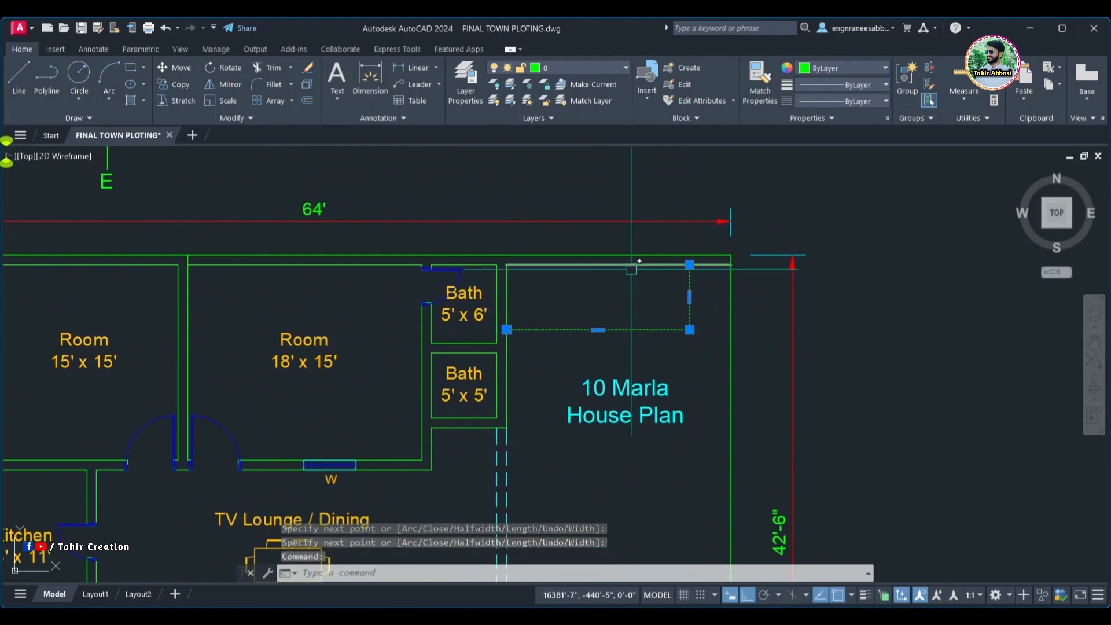
scroll(630, 263, "down", 5)
scroll(619, 268, "up", 6)
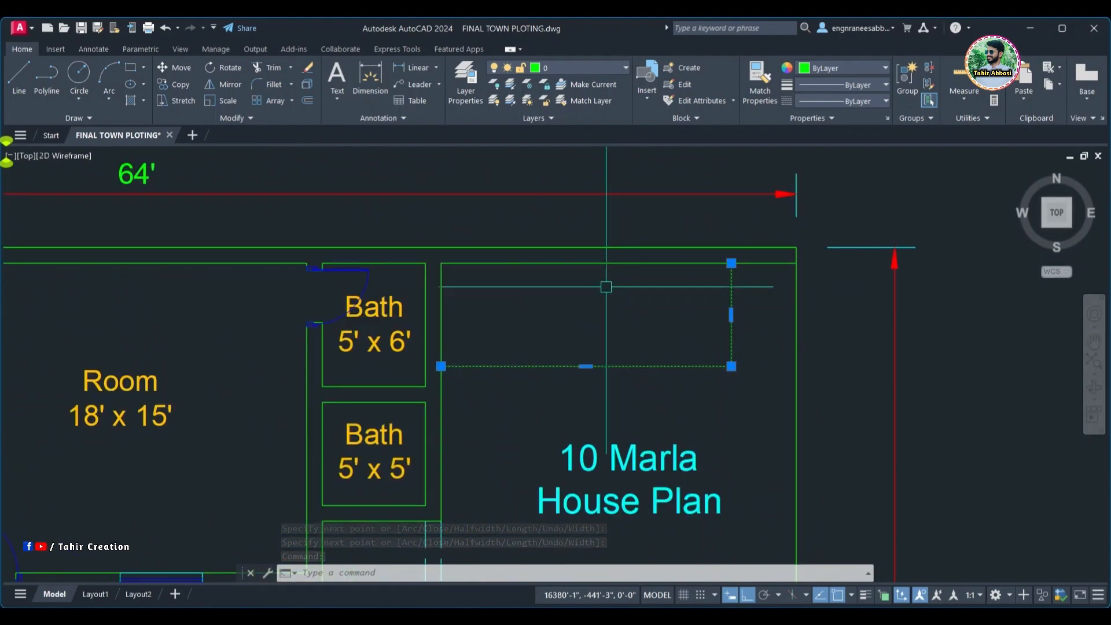
scroll(615, 300, "down", 5)
scroll(634, 359, "up", 2)
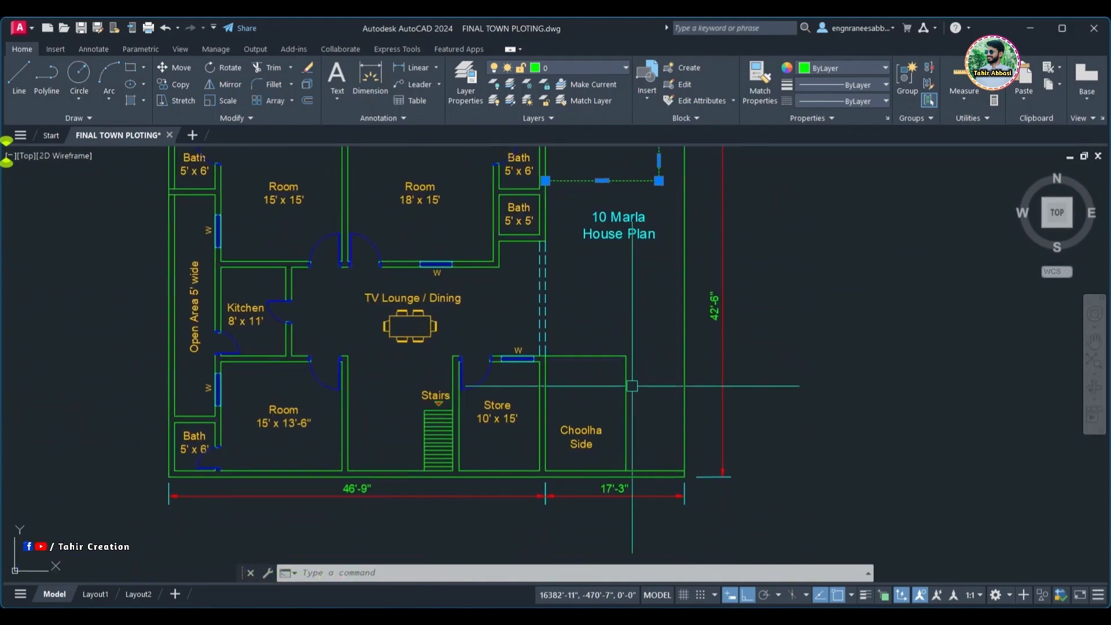
left_click(626, 382)
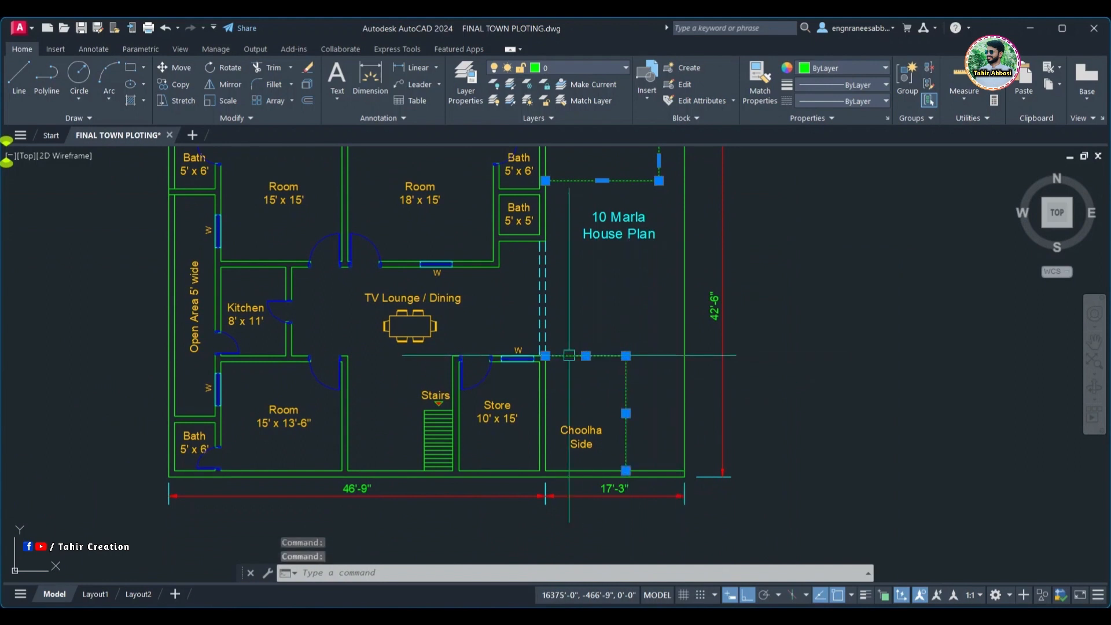
middle_click_drag(613, 314, 603, 361)
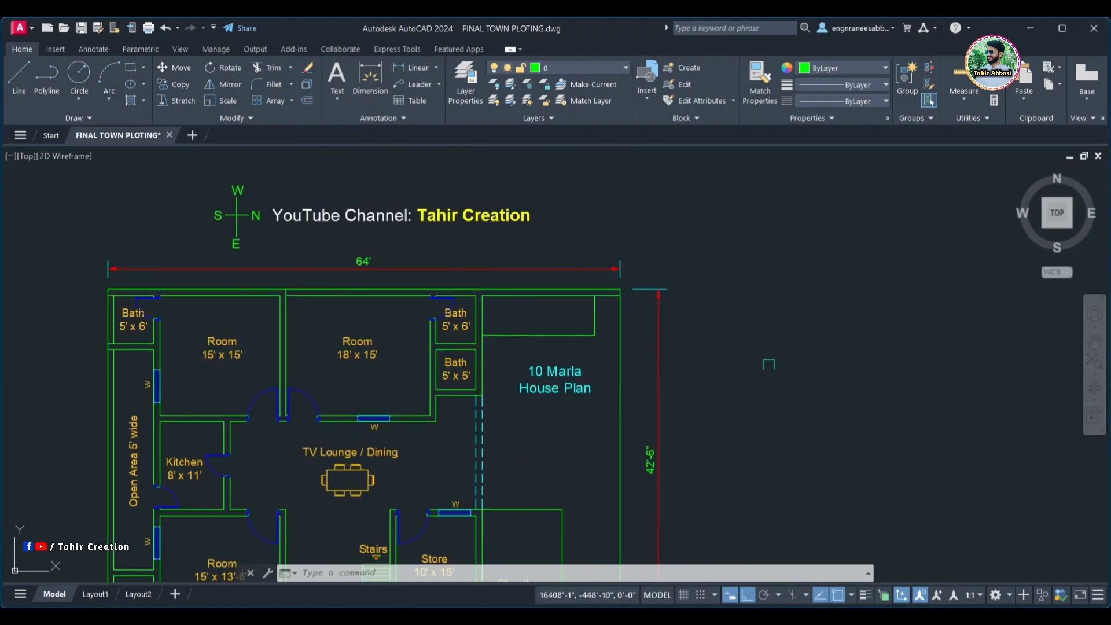
- Draw an open zigzag polyline with ortho off in the empty space beside and above the house plan
middle_click_drag(797, 369, 771, 364)
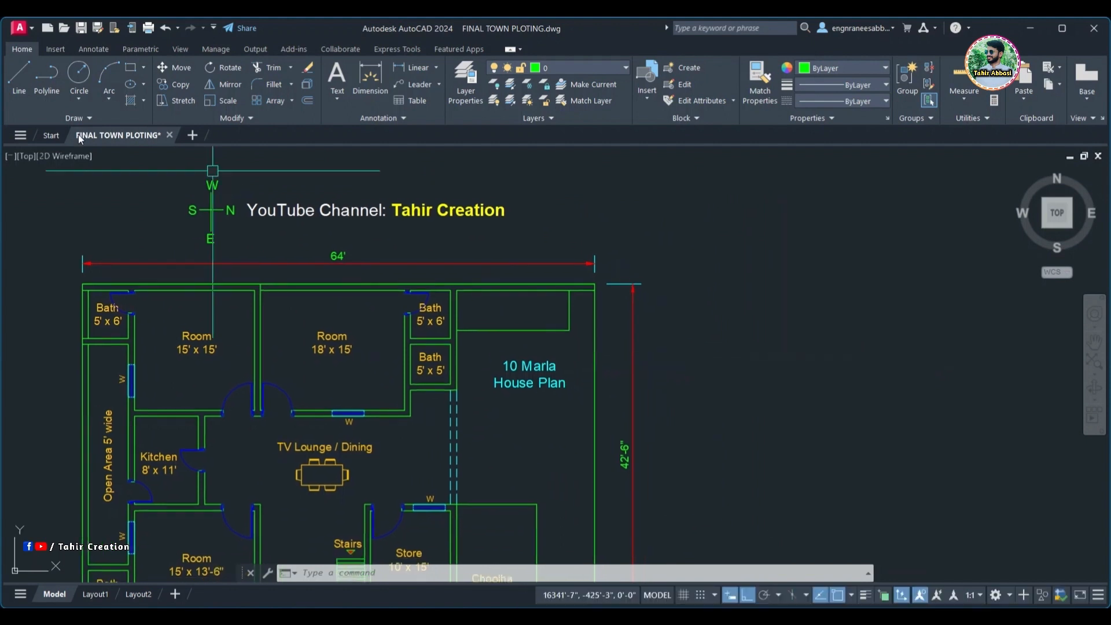
left_click(46, 79)
left_click(847, 464)
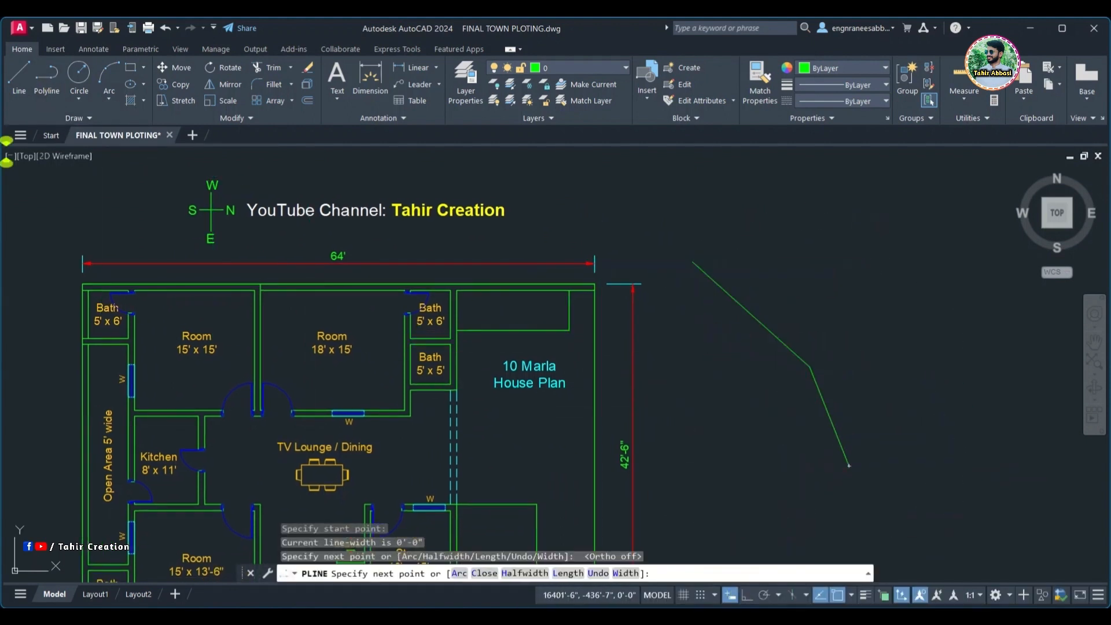
left_click(693, 262)
left_click(790, 194)
middle_click_drag(790, 194, 782, 280)
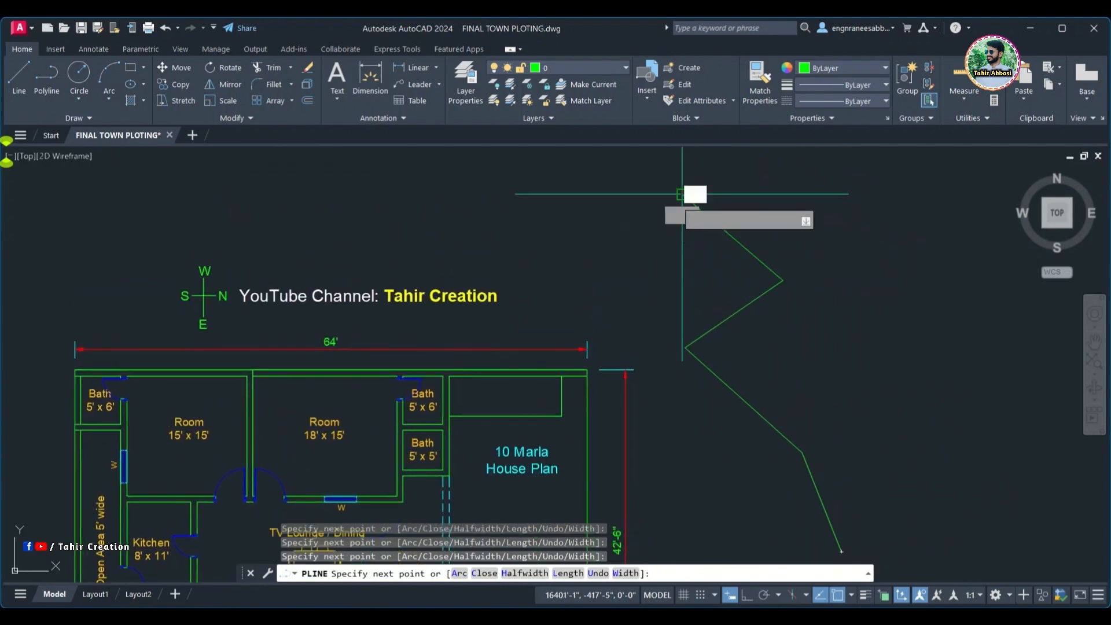
left_click(693, 204)
left_click(565, 235)
right_click(587, 172)
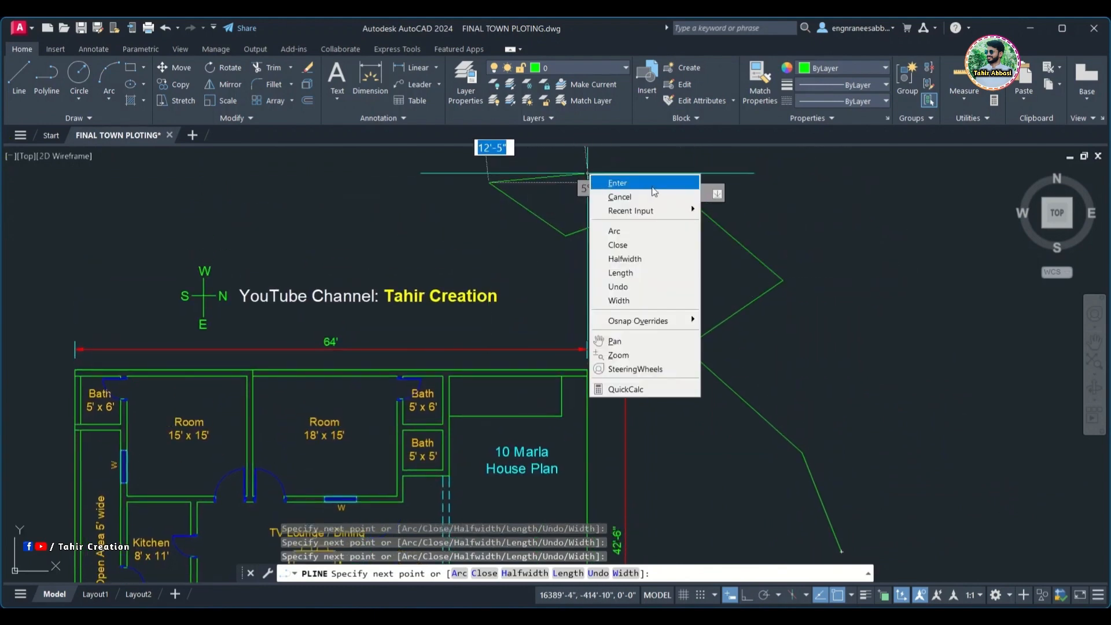
left_click(614, 184)
- Select the zigzag polyline beside the house plan as one object and erase it
middle_click_drag(632, 339, 798, 284)
left_click(798, 284)
left_click(773, 315)
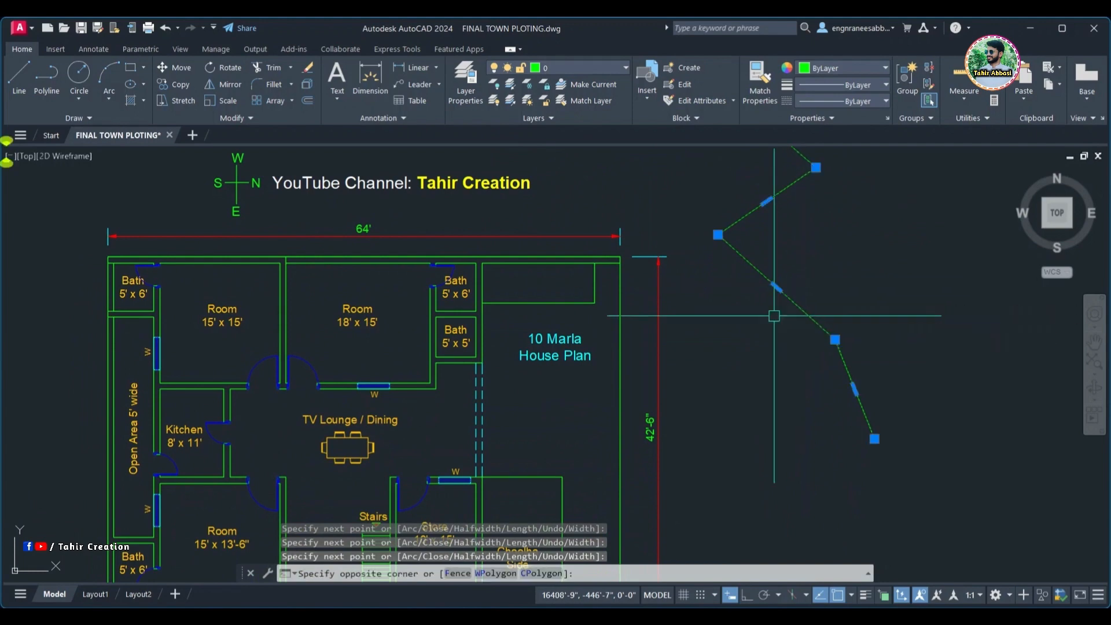
type("e")
key("Return")
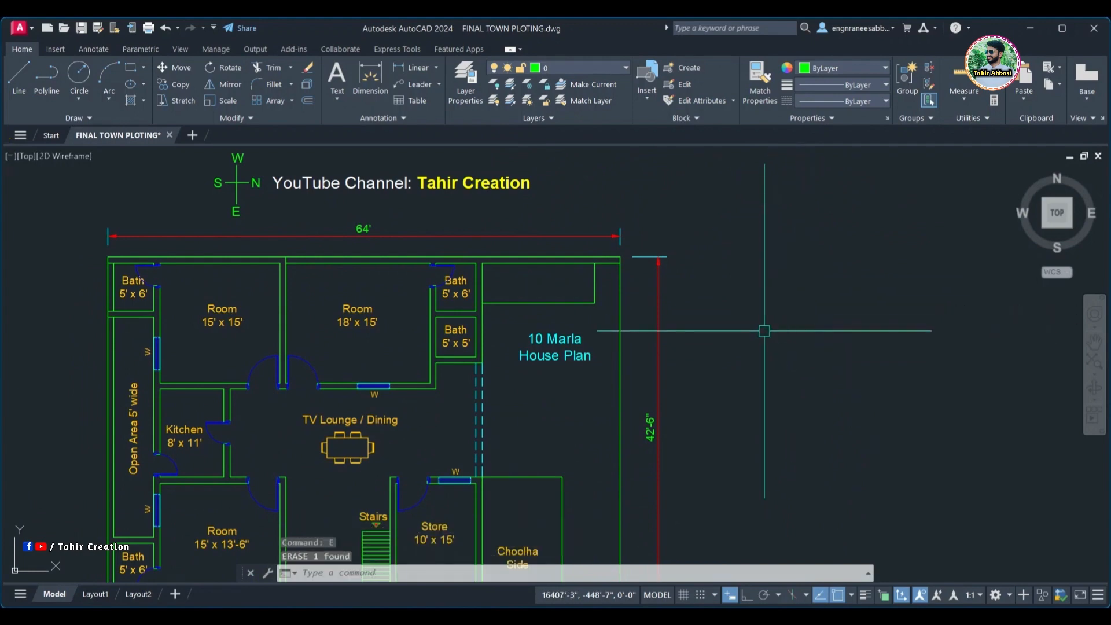
scroll(591, 328, "up", 4)
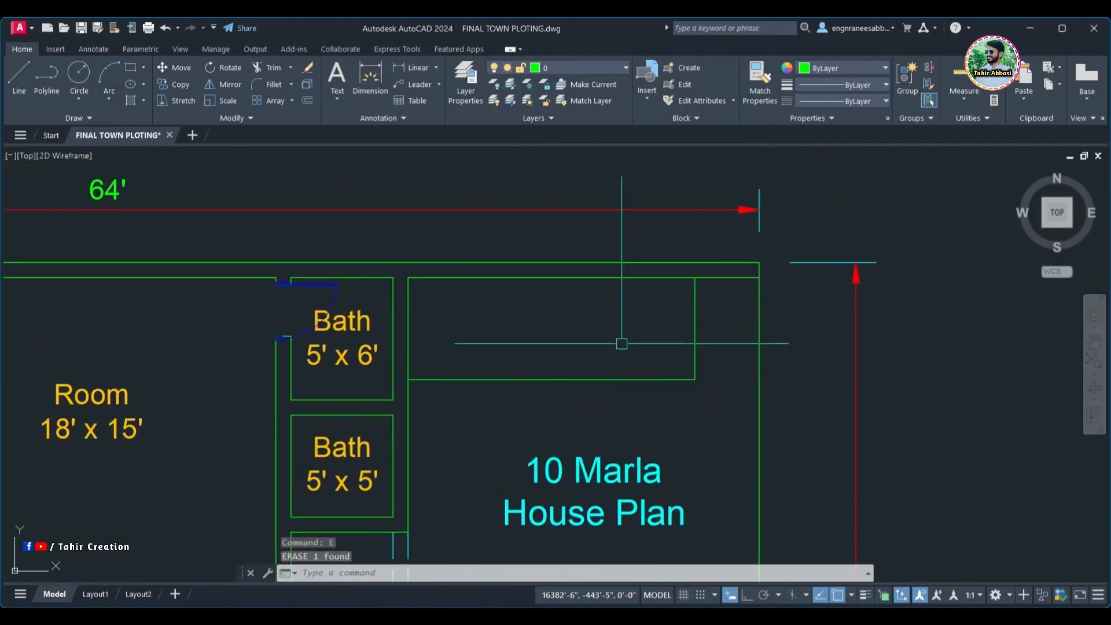
- Start a polyline at the upper end of the rectangular area's vertical edge above the plan title and draw it about 3'-5" down that edge
scroll(636, 370, "up", 5)
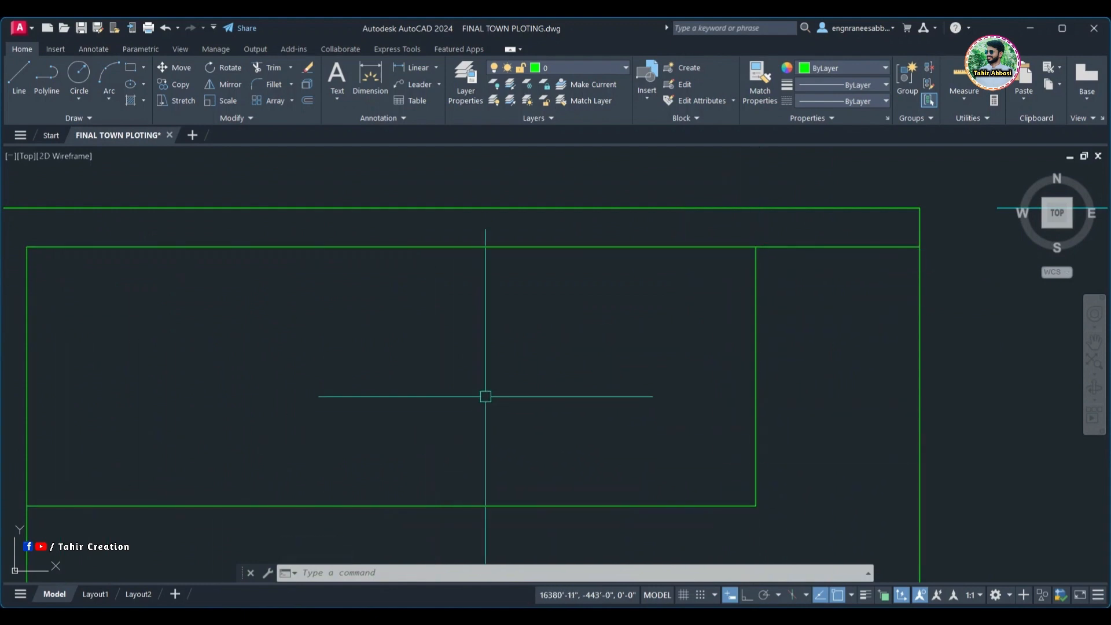
middle_click_drag(486, 393, 563, 405)
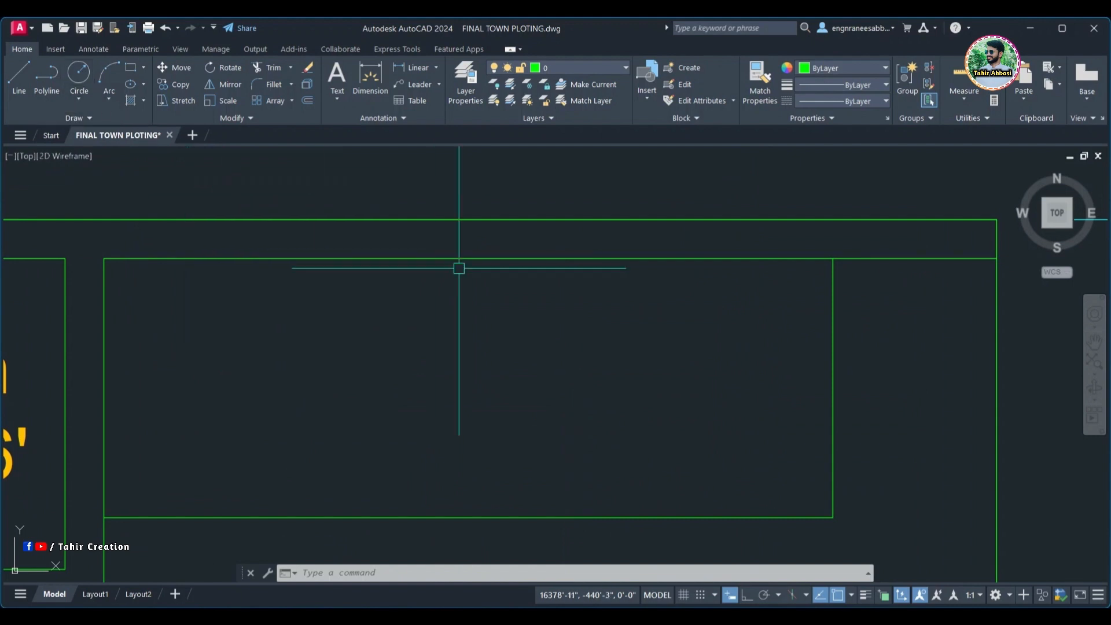
middle_click_drag(538, 322, 547, 303)
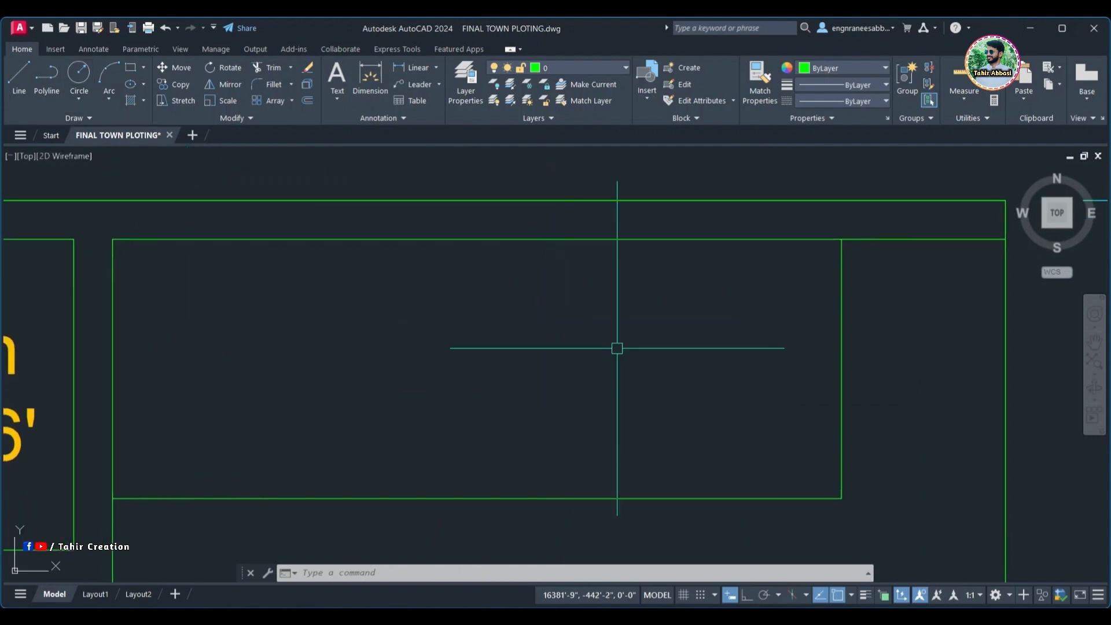
type("pl")
key("Return")
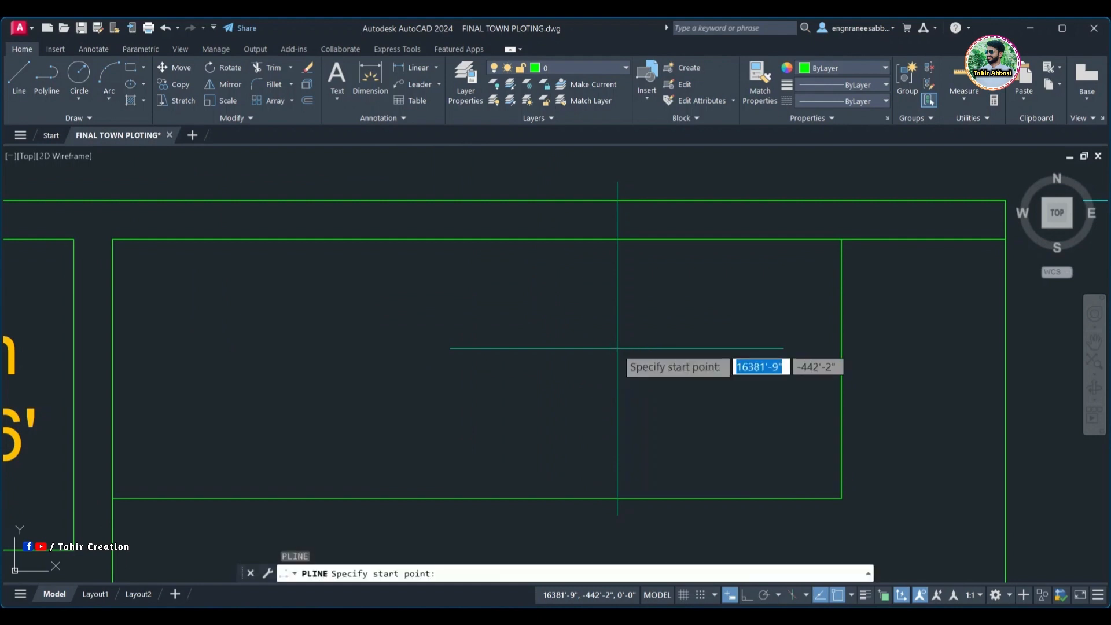
left_click(841, 239)
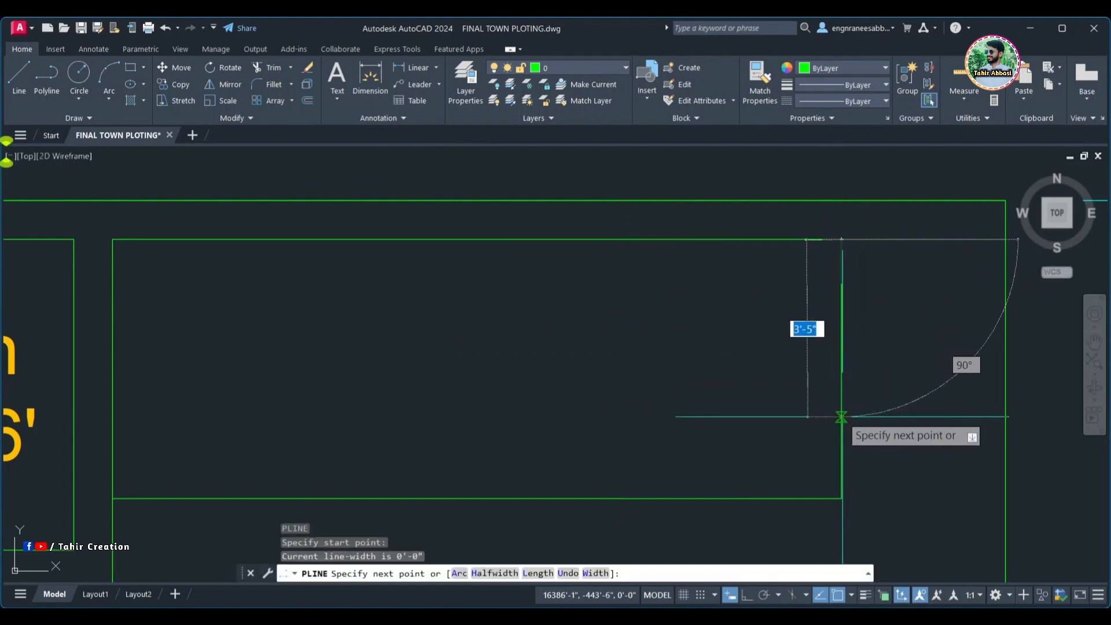
left_click(842, 417)
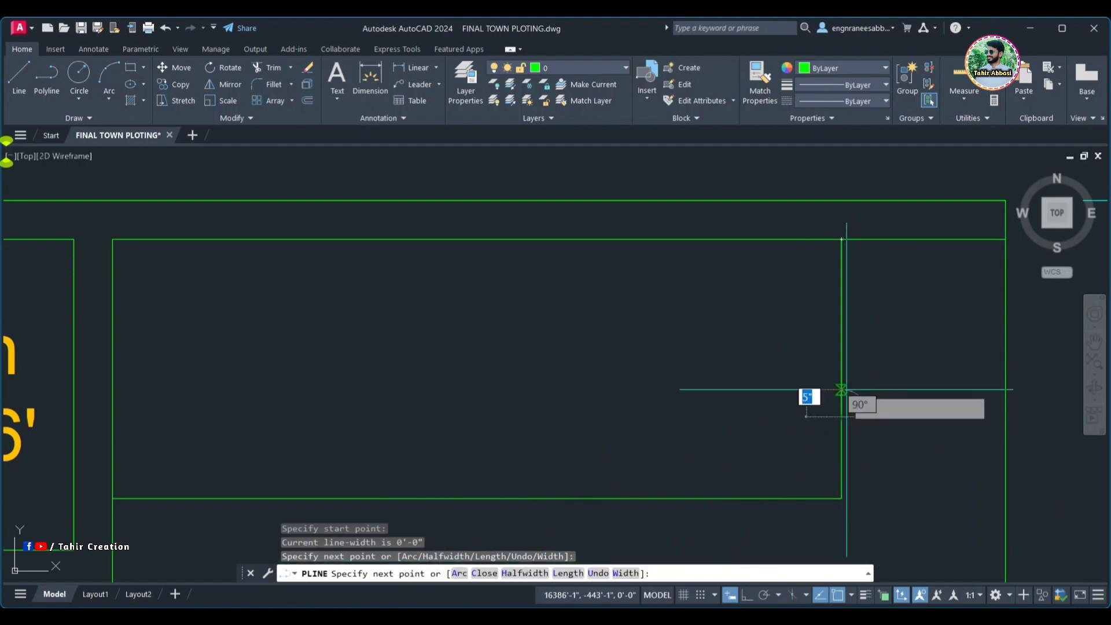
- Continue the polyline in Arc mode, rounding the area's corner with arcs of about 1'-2" and 10" to the horizontal edge
right_click(841, 389)
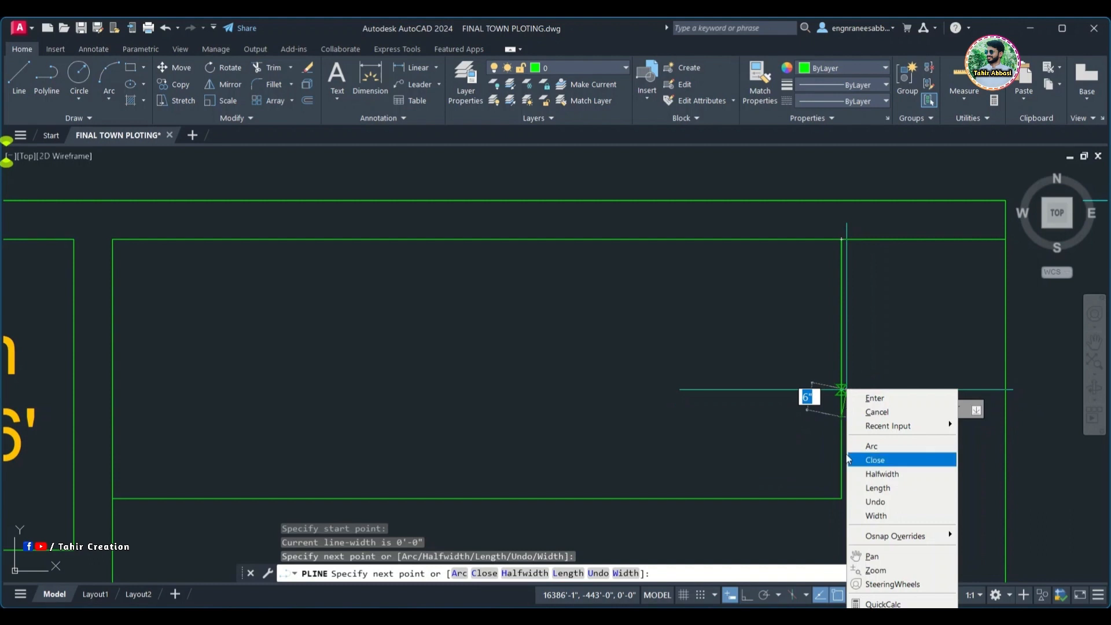
left_click(892, 450)
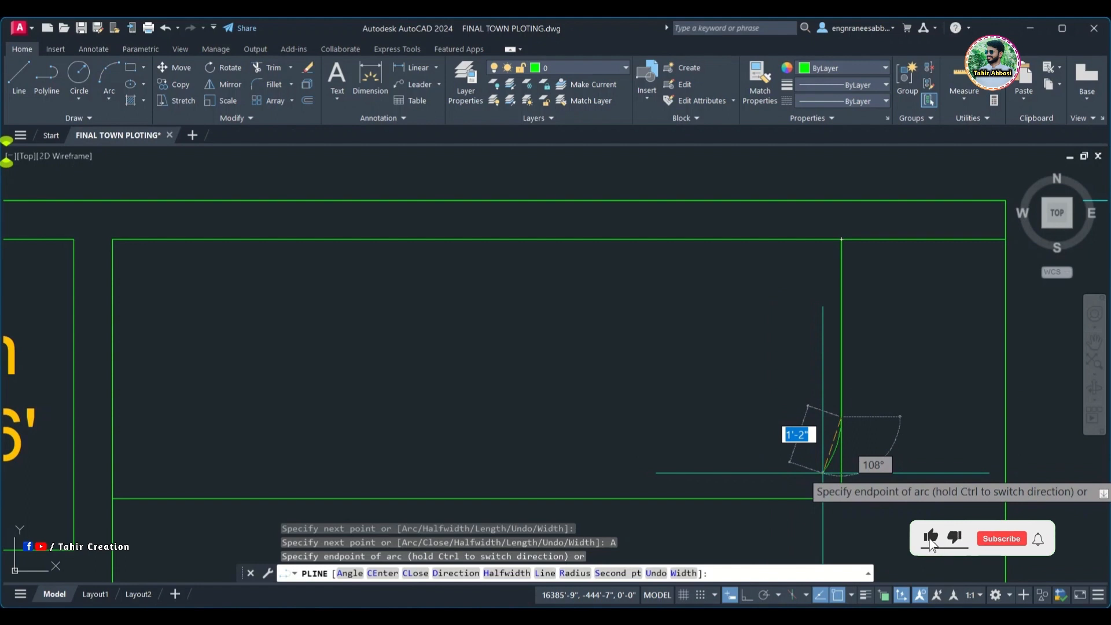
left_click(822, 472)
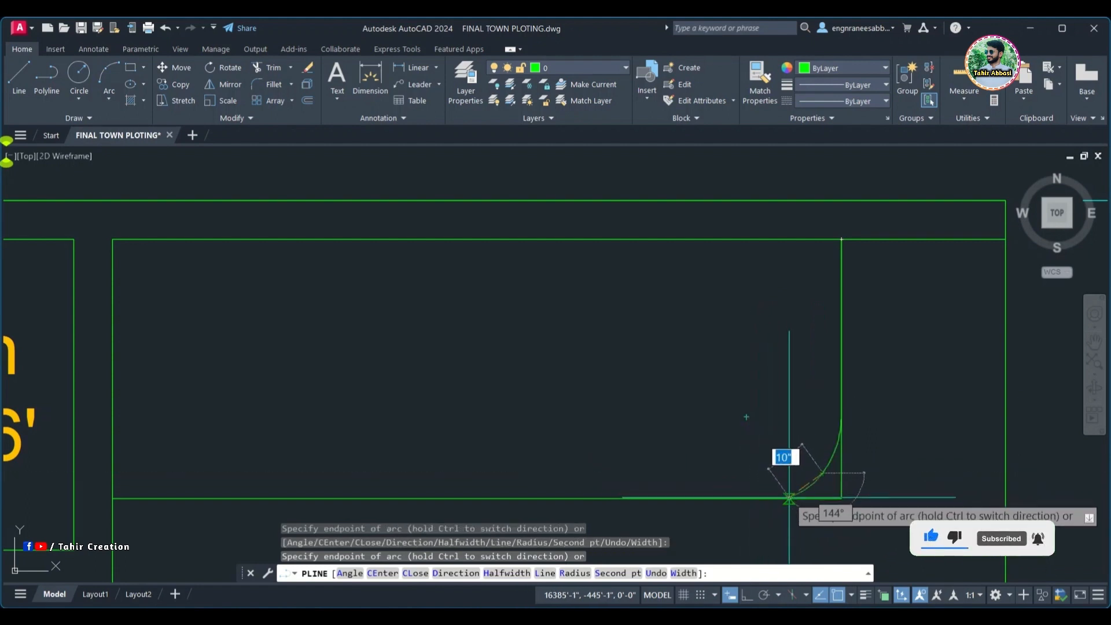
- Return the polyline to Line mode, continue it about 13'-1" along the horizontal edge to the wall beside the baths, and end it
right_click(763, 428)
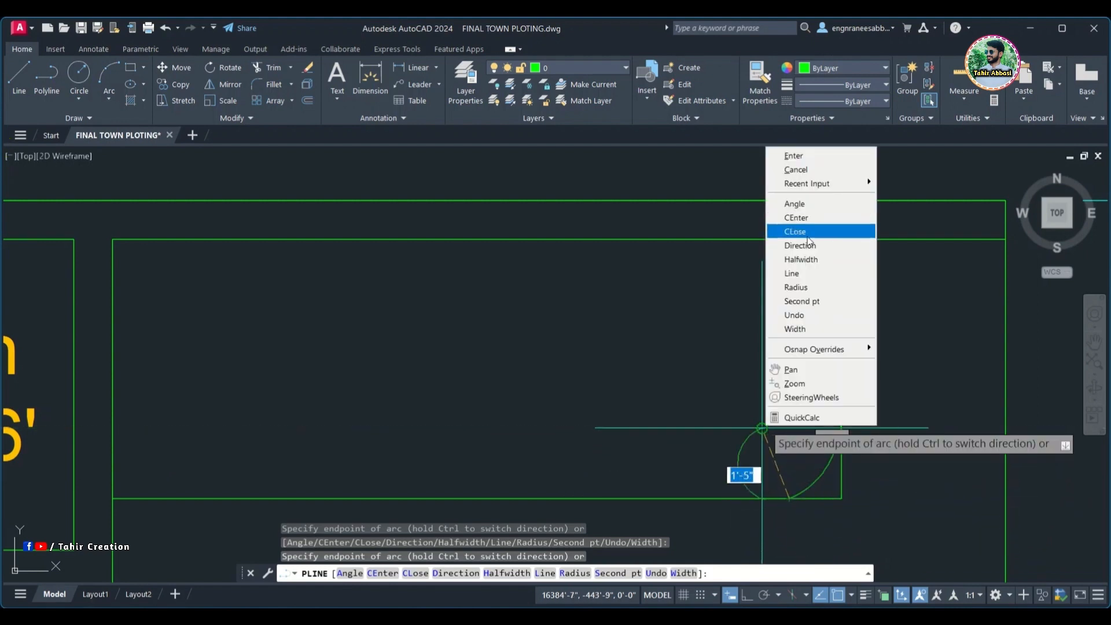
left_click(803, 280)
type("L")
key("Return")
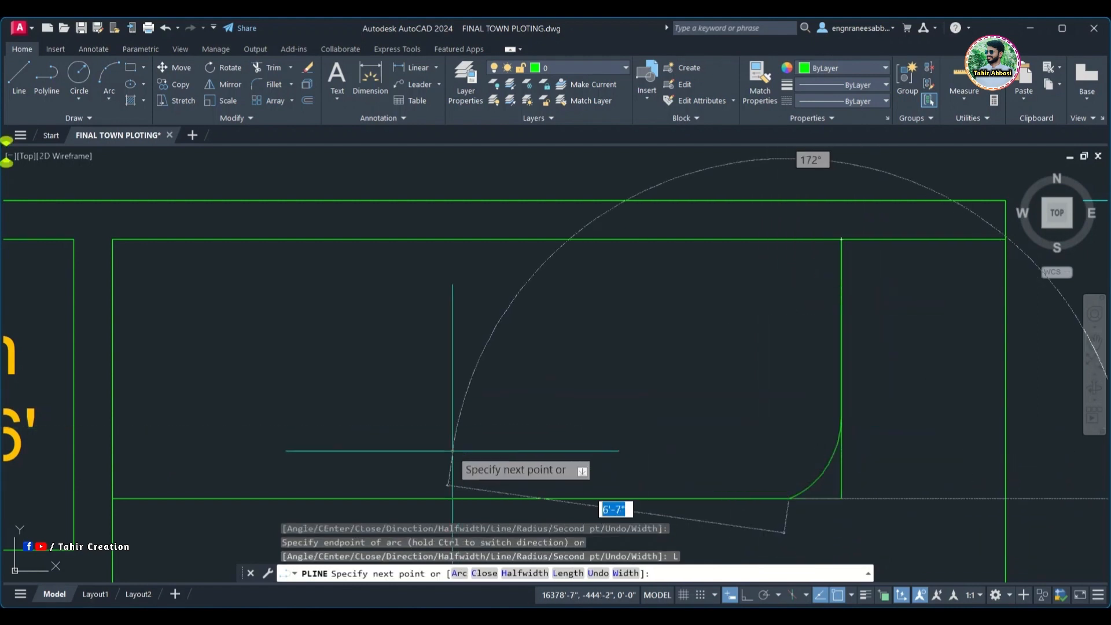
middle_click_drag(452, 454, 494, 399)
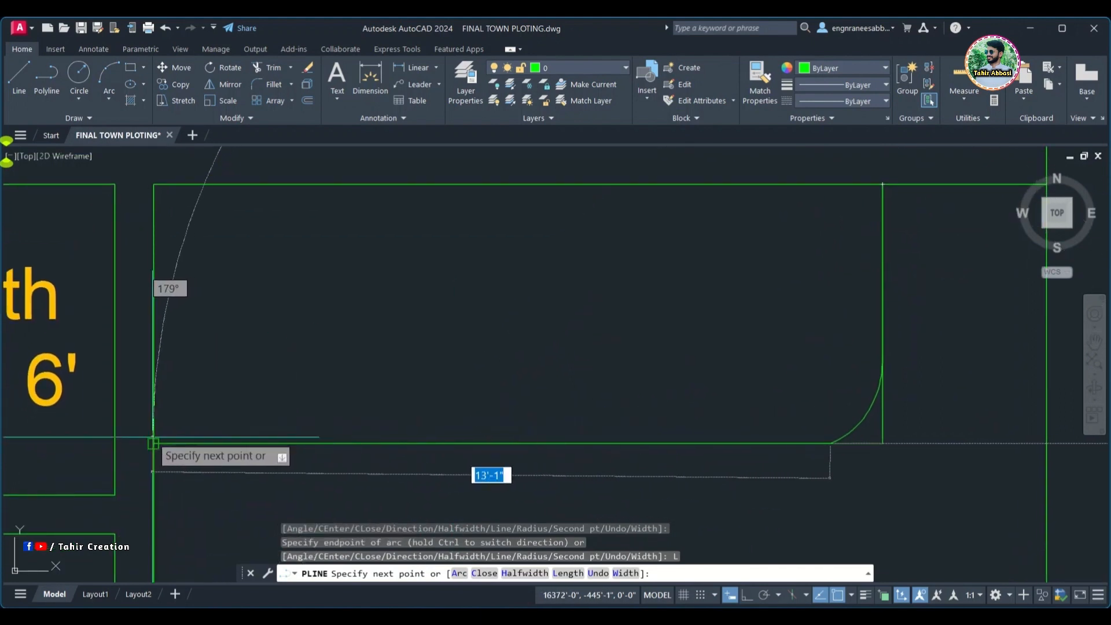
left_click(153, 443)
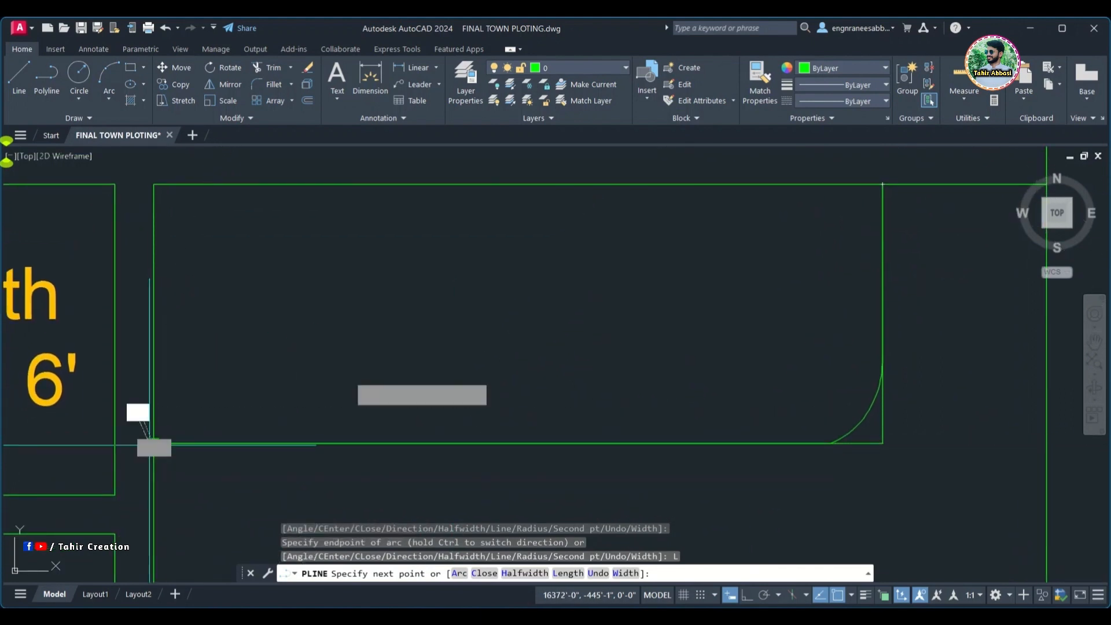
right_click(380, 282)
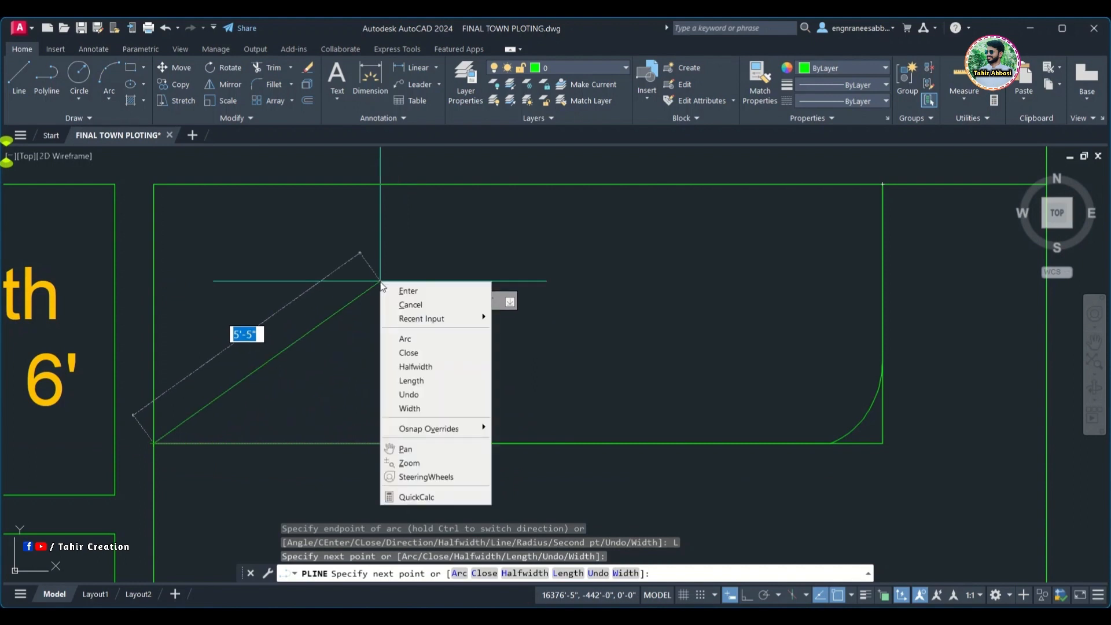
left_click(416, 289)
- Select the square-cornered polyline under the rounded one and erase it
mouse_move(881, 447)
middle_mouse_down()
mouse_move(841, 446)
mouse_move(877, 456)
middle_mouse_up()
left_click(887, 444)
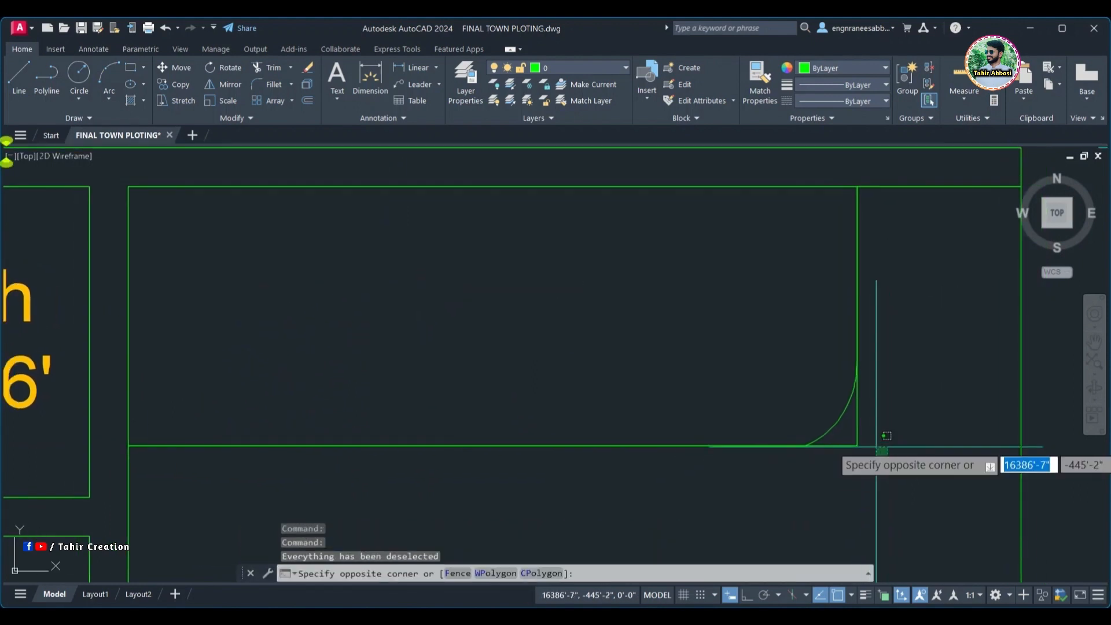
left_click(850, 428)
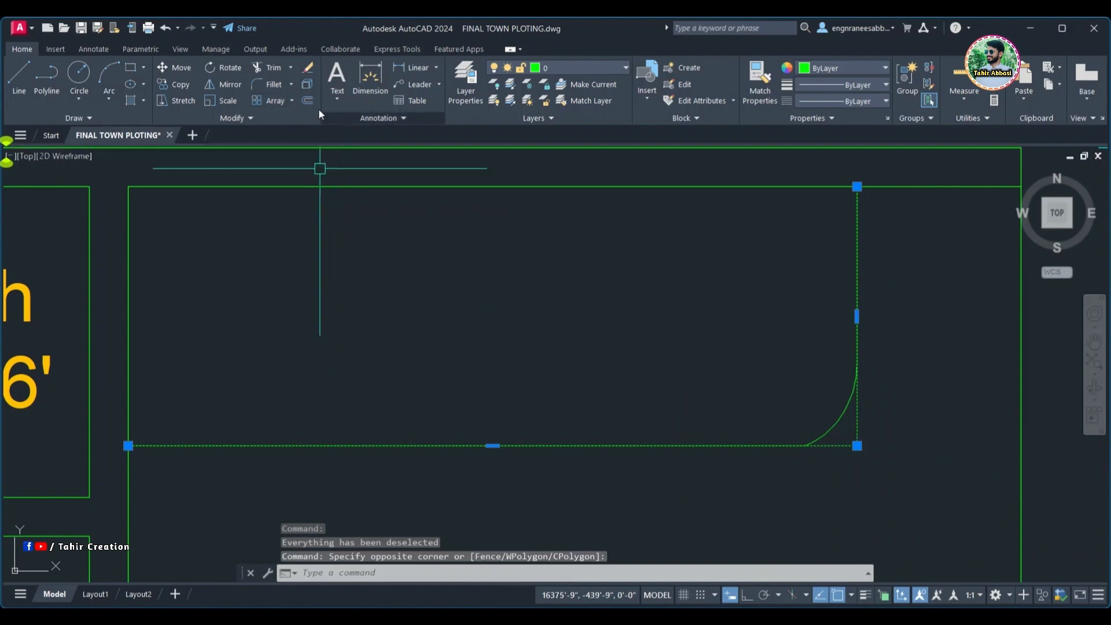
scroll(711, 399, "down", 2)
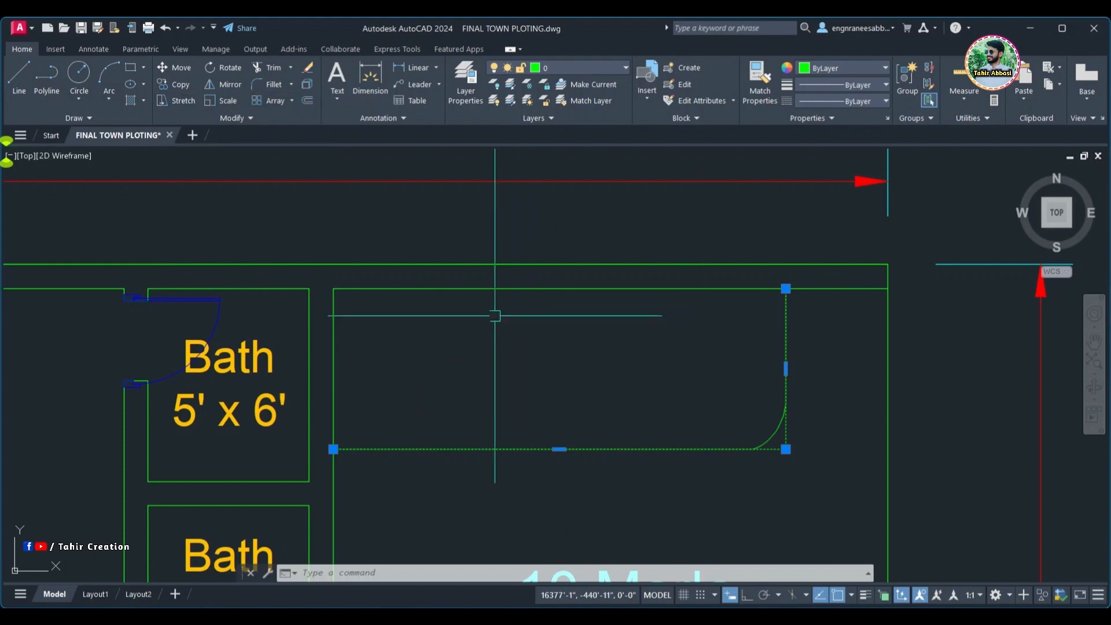
middle_click_drag(495, 315, 510, 307)
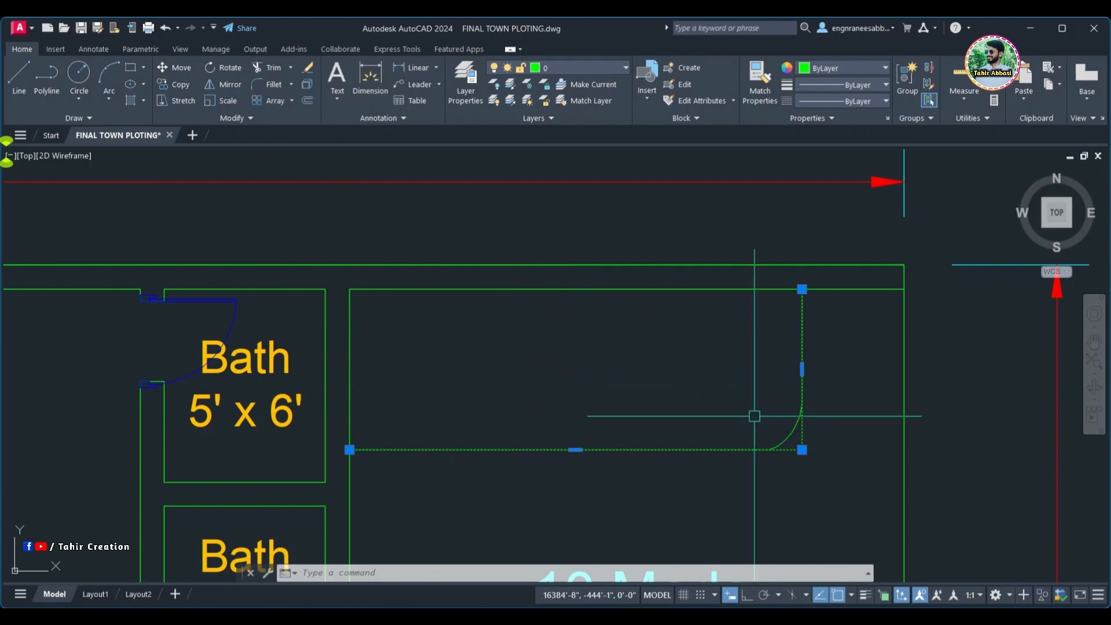
type("E")
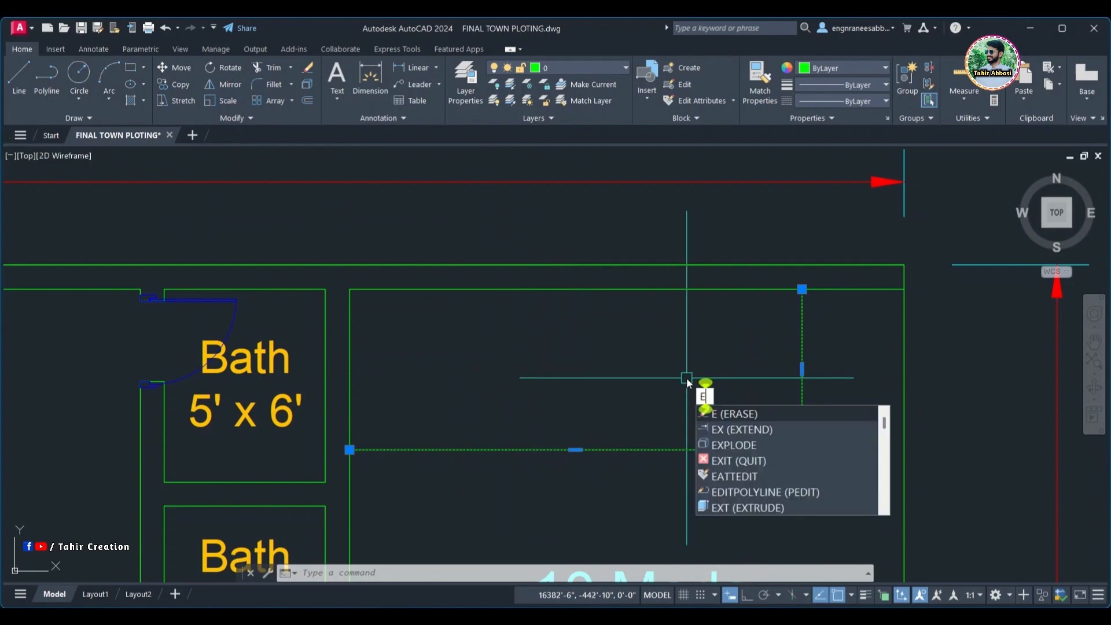
key("Return")
- Draw a circle of 2' radius by center and radius in the TV Lounge, between the kitchen door and the dining table
middle_click_drag(745, 383, 664, 361)
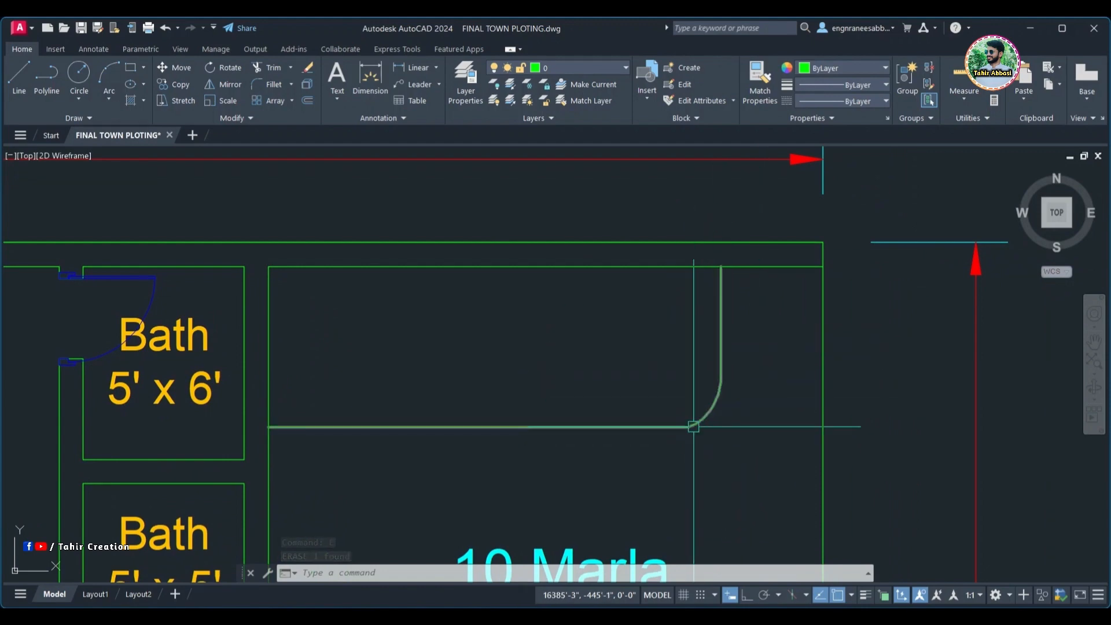
middle_click_drag(441, 416, 501, 308)
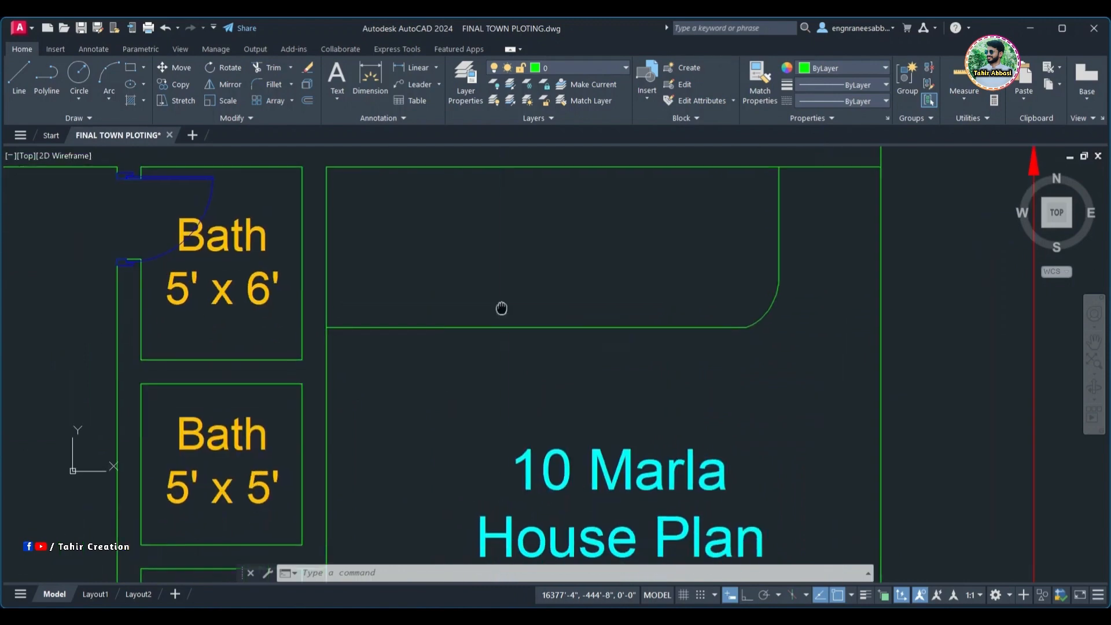
scroll(536, 346, "down", 3)
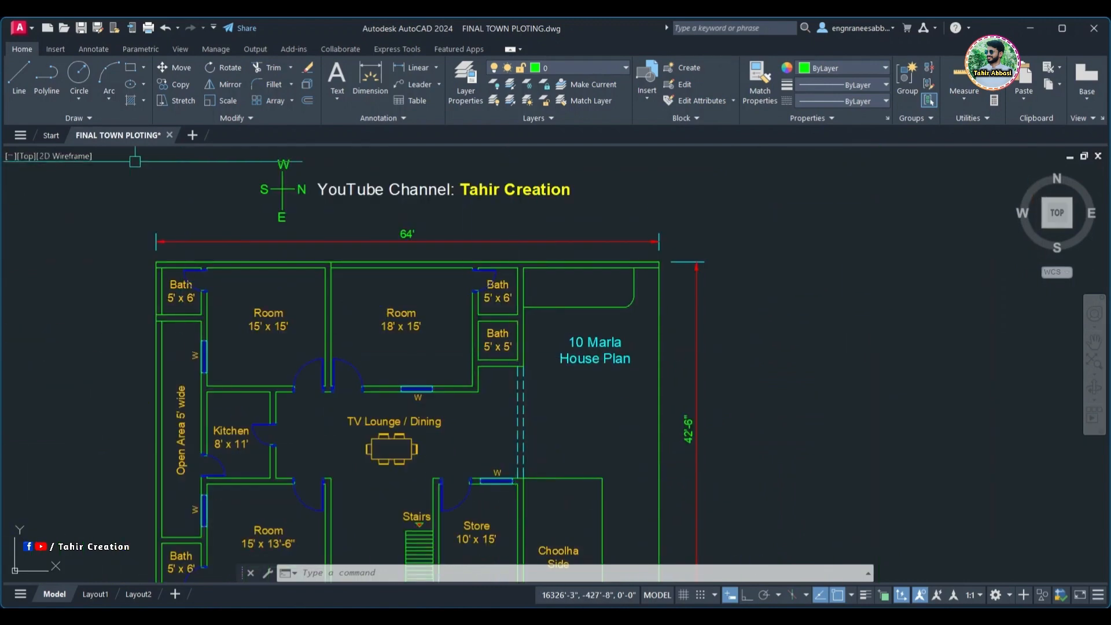
scroll(416, 323, "down", 2)
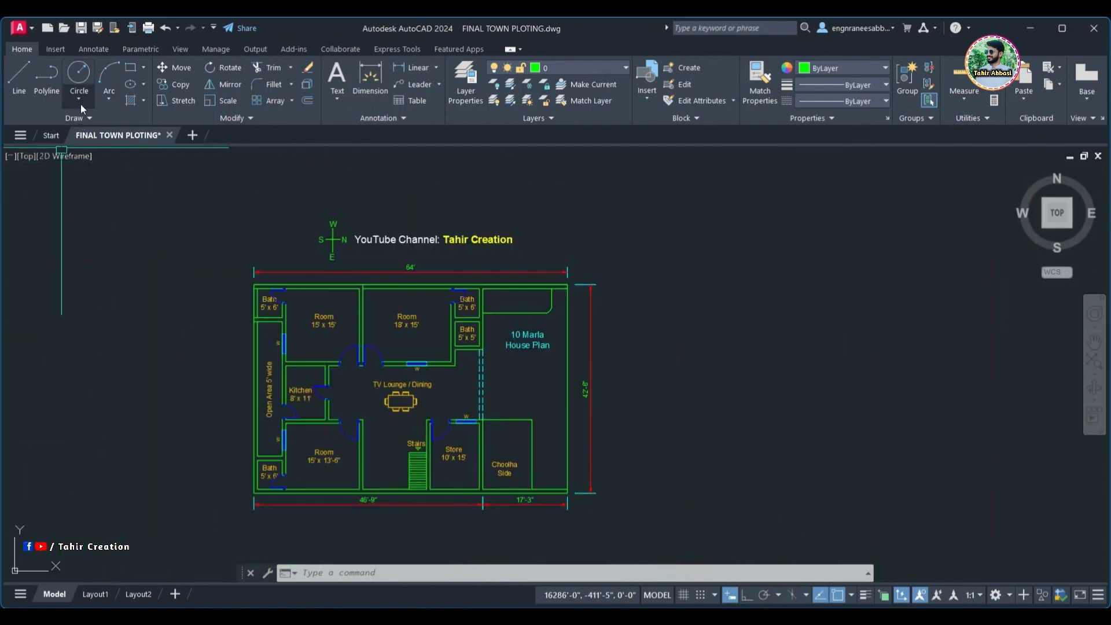
left_click(80, 104)
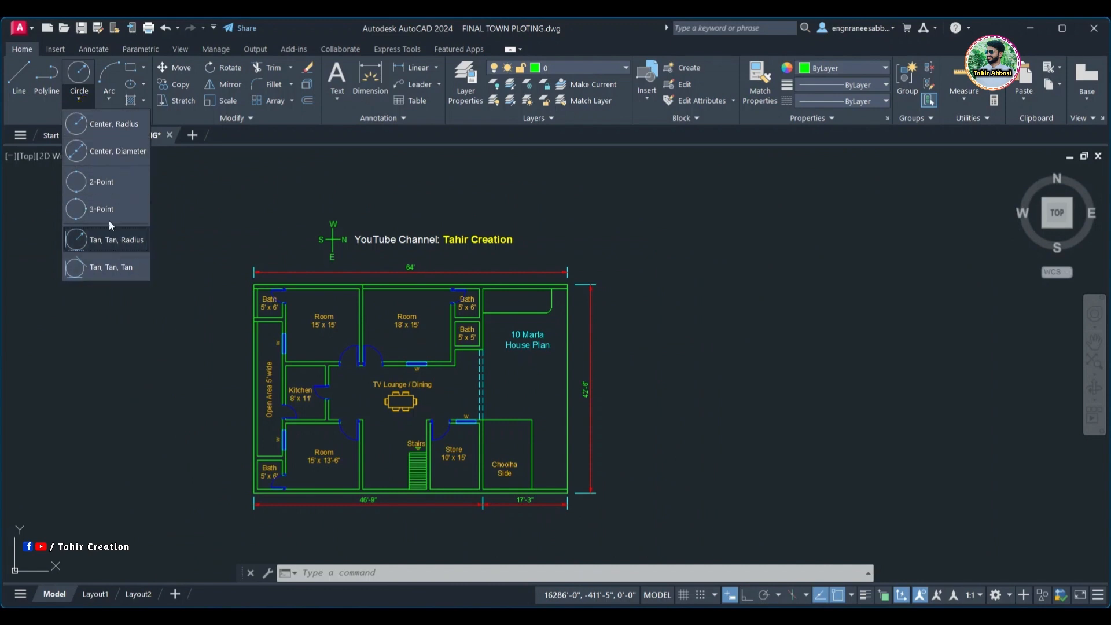
left_click(109, 130)
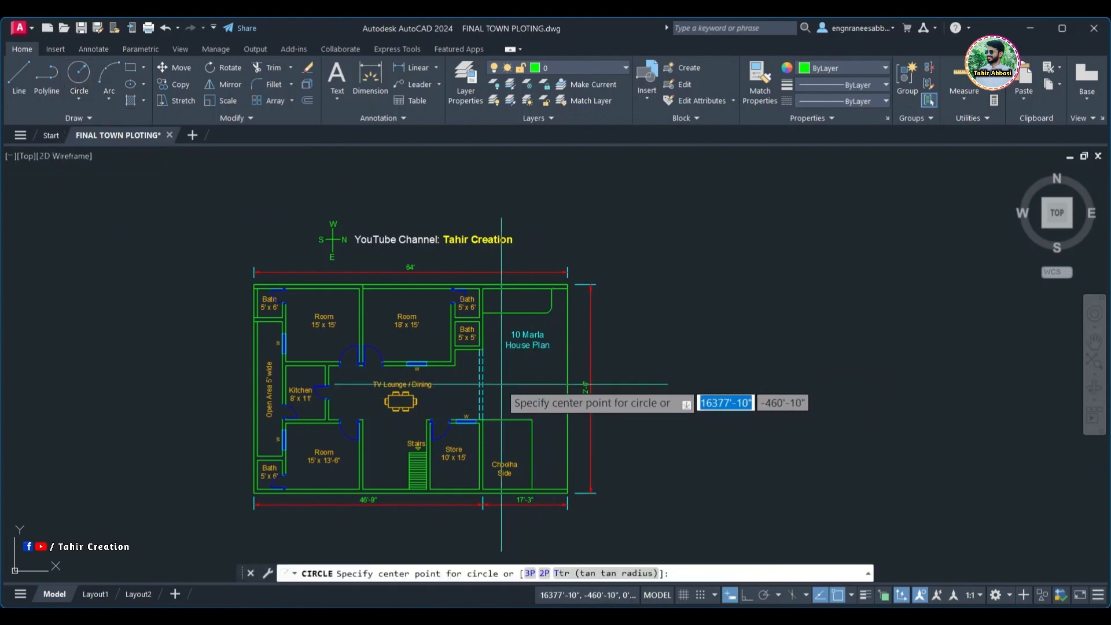
scroll(482, 368, "up", 4)
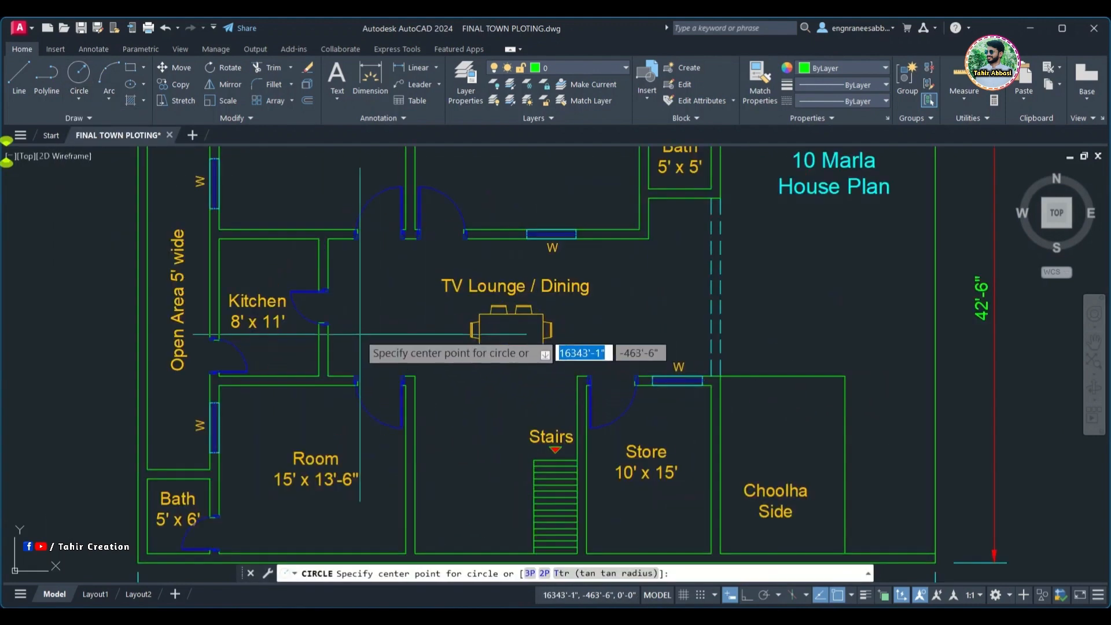
scroll(447, 382, "up", 2)
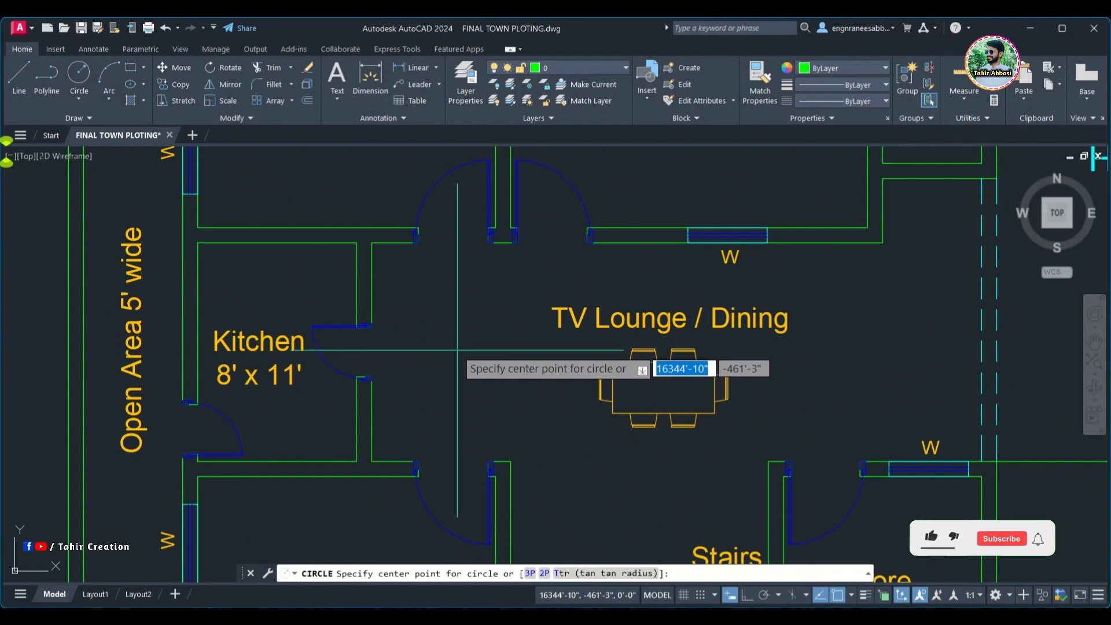
left_click(457, 350)
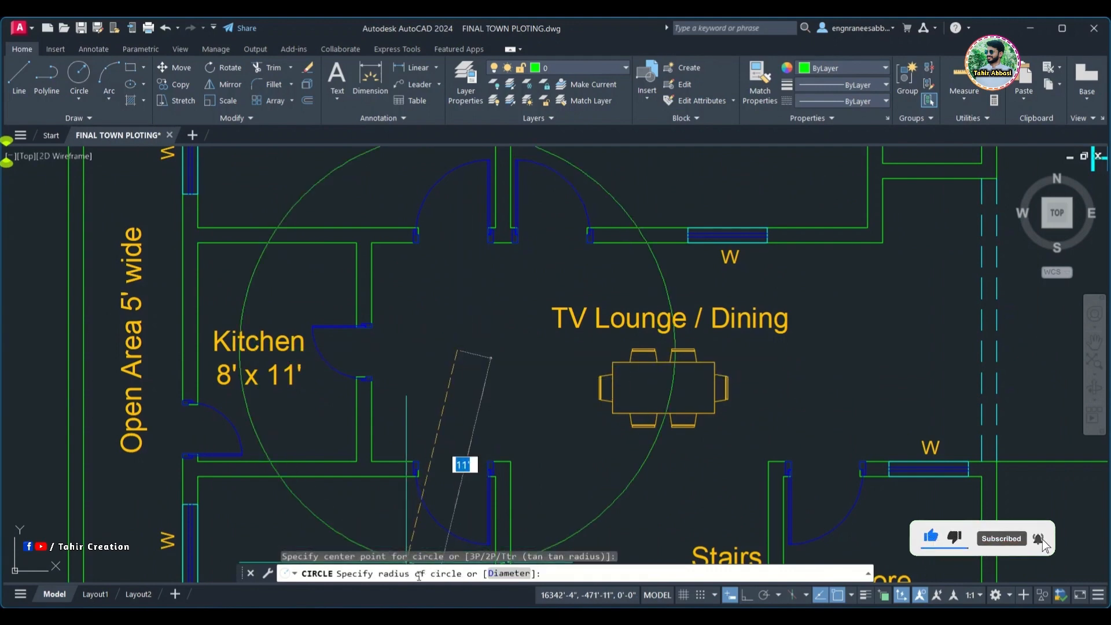
type("2")
key("Return")
- Shrink the circle with its quadrant grip and move it from its center to a spot beside the dining table's lower corner
middle_click_drag(490, 315, 478, 338)
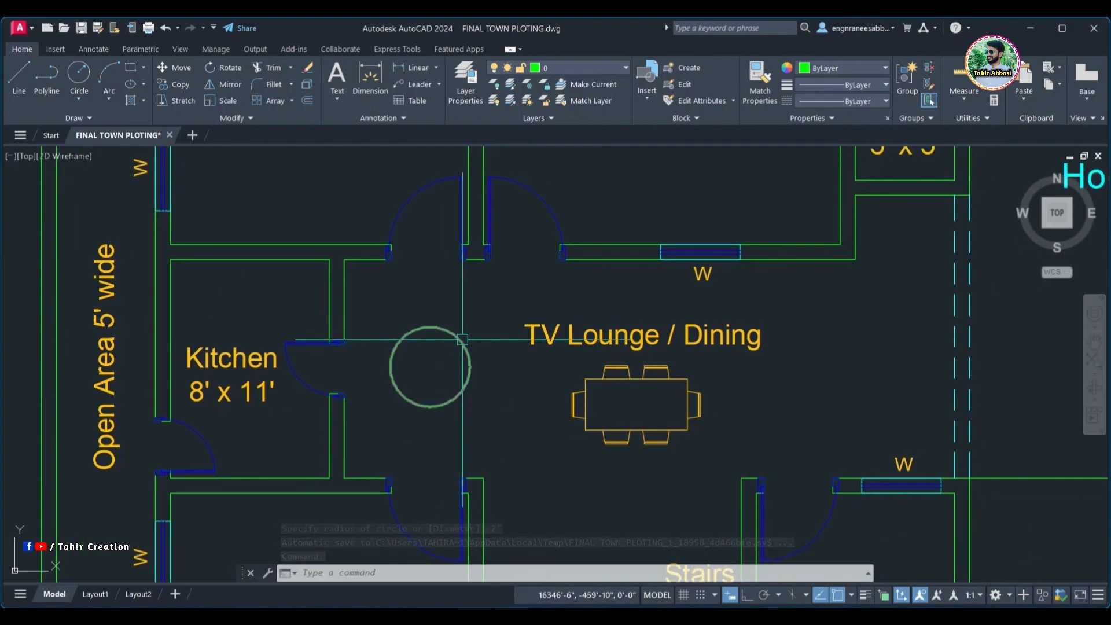
left_click(462, 340)
left_click(470, 367)
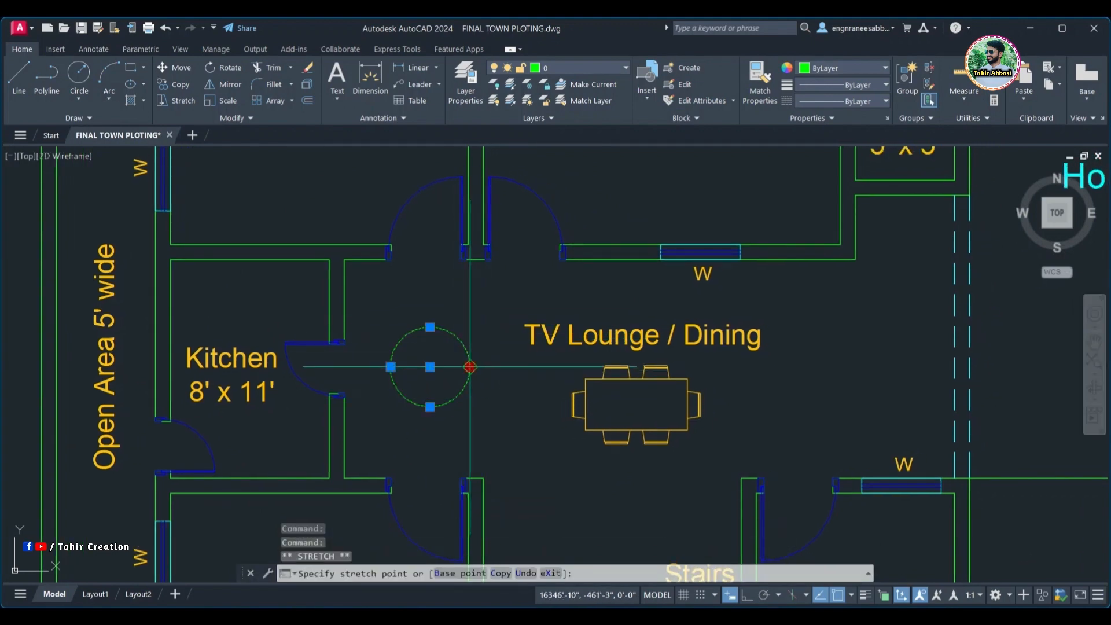
left_click(181, 68)
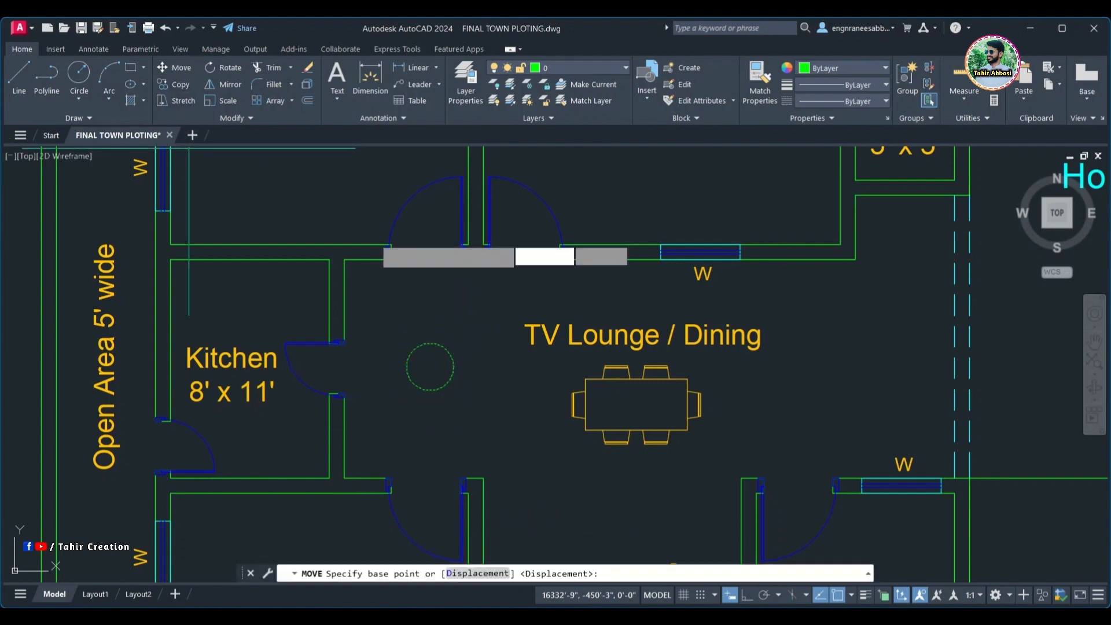
left_click(431, 366)
middle_click_drag(789, 391, 665, 367)
scroll(632, 379, "up", 2)
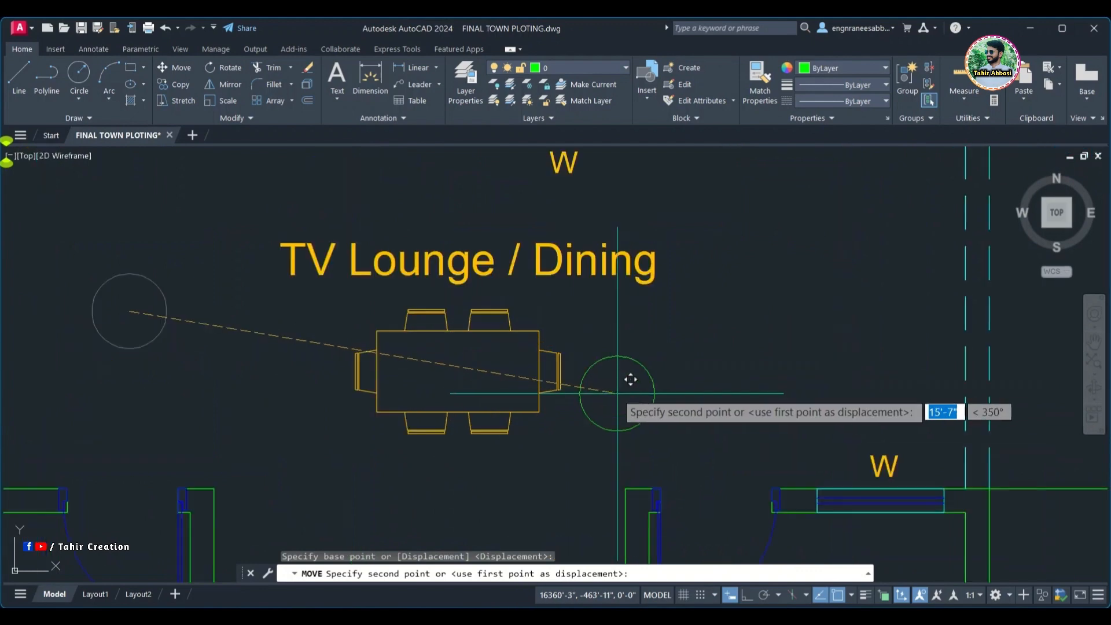
left_click(571, 446)
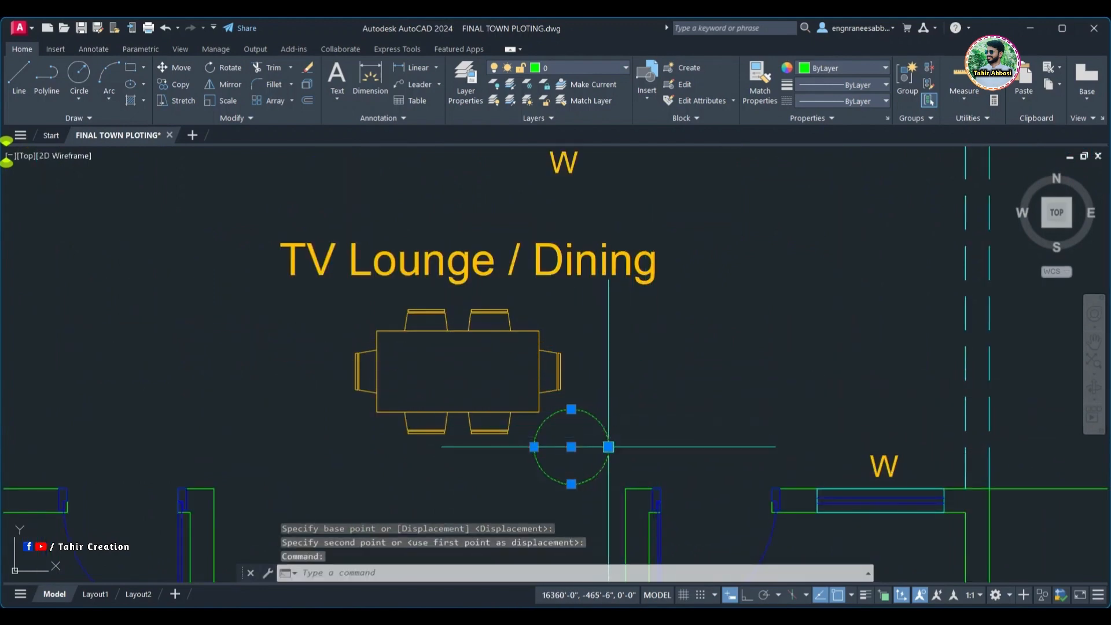
- Shrink the circle beside the dining table further with its quadrant grip, and view the available circle drawing methods
left_click(608, 447)
left_click(589, 446)
left_click(75, 96)
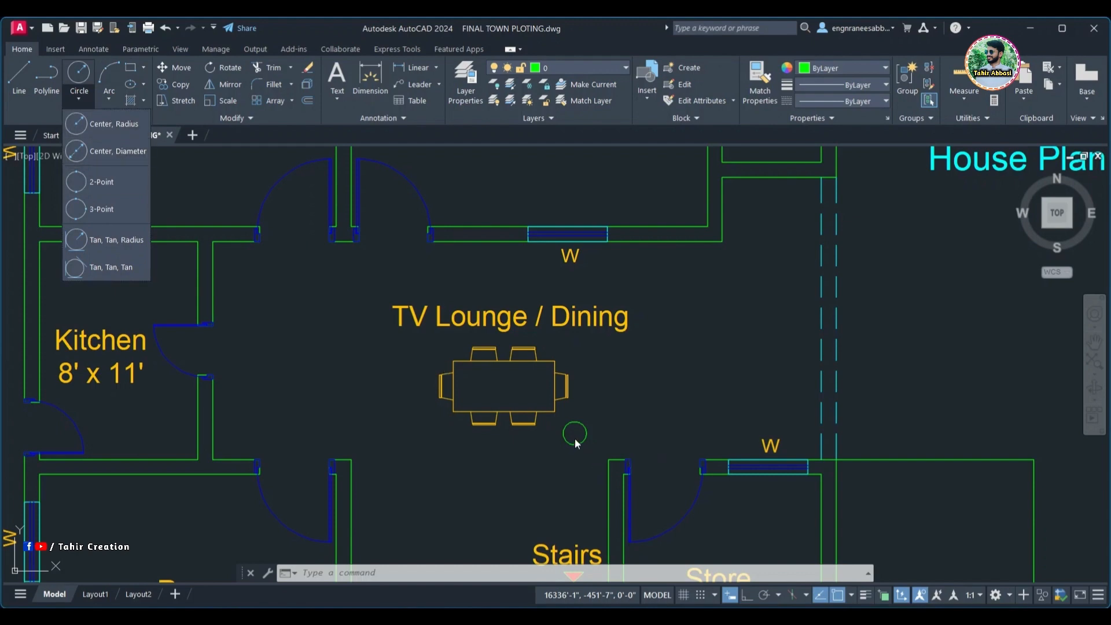
scroll(578, 423, "up", 5)
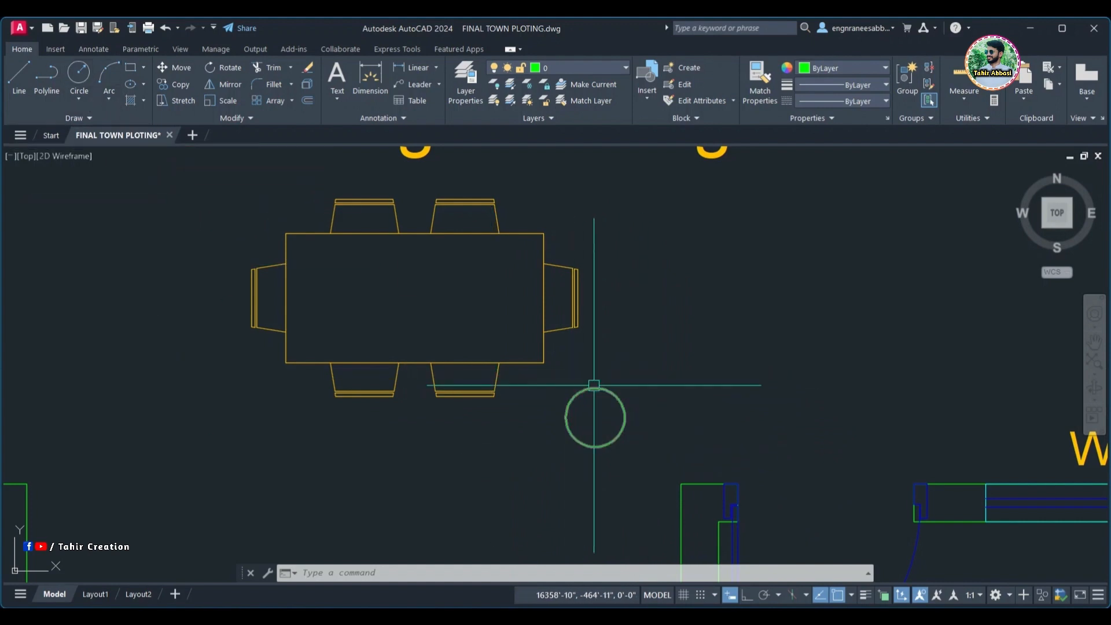
- Add a radius dimension to the small circle beside the dining table, placing its text up and to the right of the circle
left_click(590, 388)
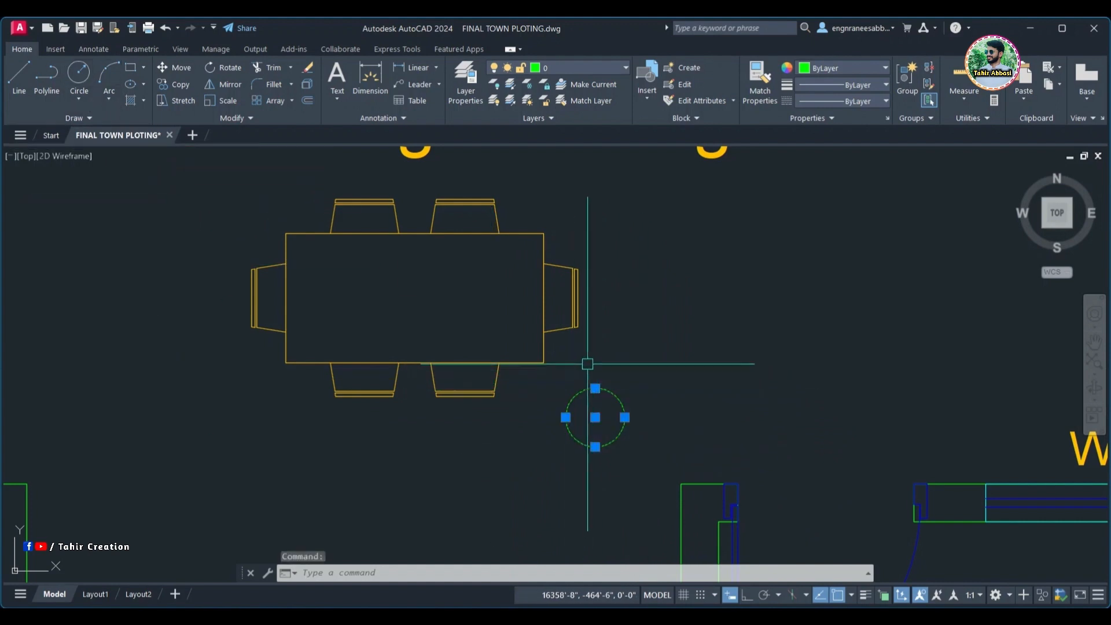
left_click(436, 67)
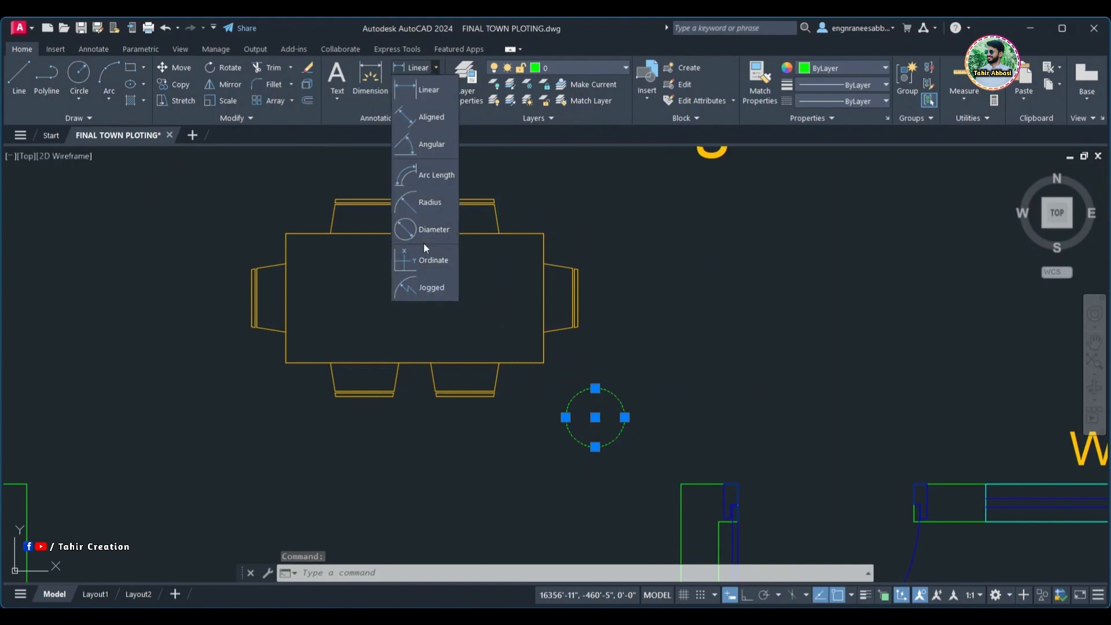
left_click(428, 202)
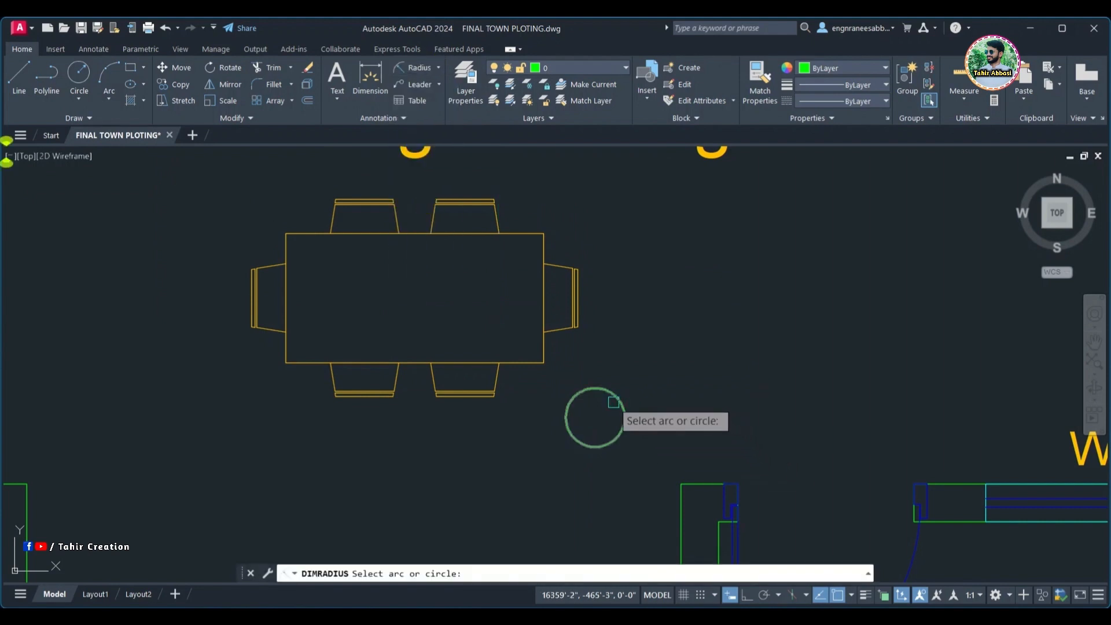
left_click(613, 402)
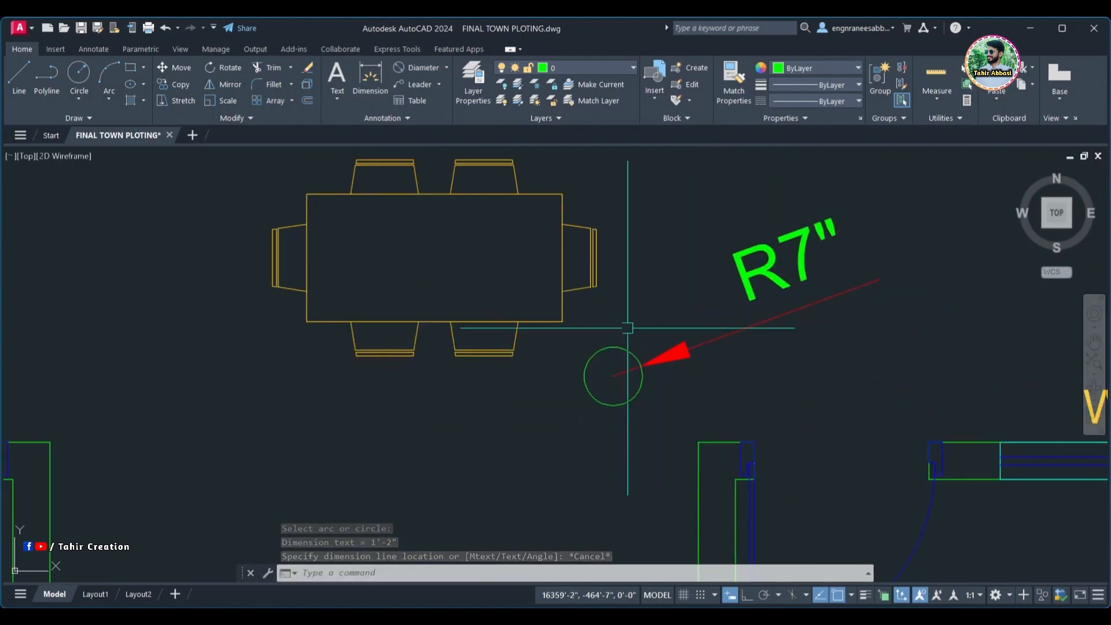
middle_click_drag(621, 329, 637, 331)
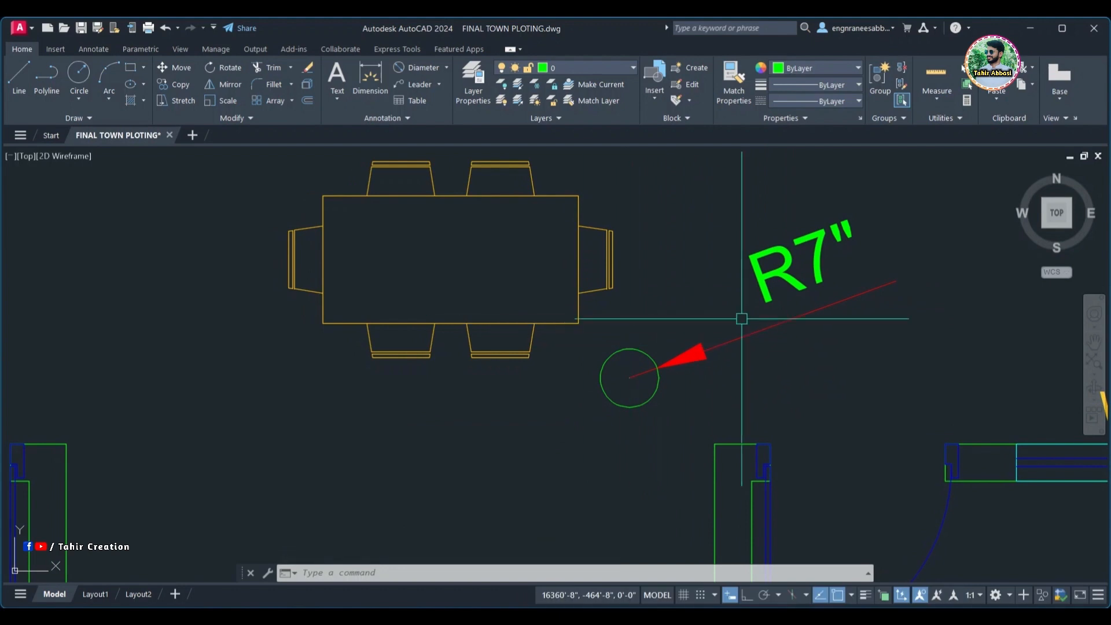
- Add a diameter dimension to the same small circle, placing its text down and to the left of the circle
left_click(448, 68)
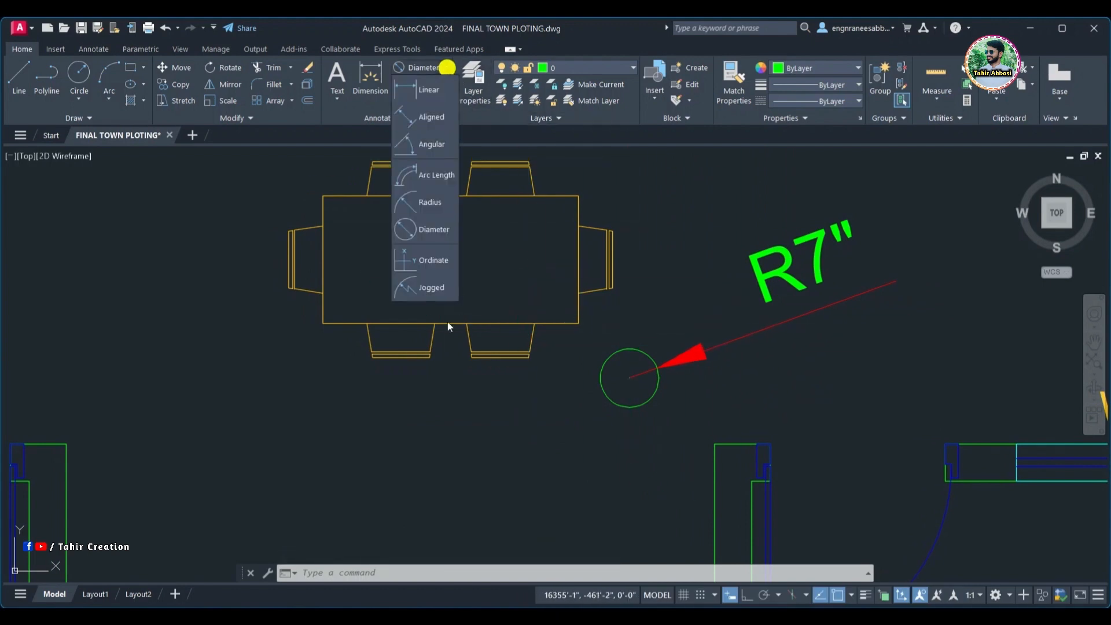
left_click(434, 231)
left_click(608, 397)
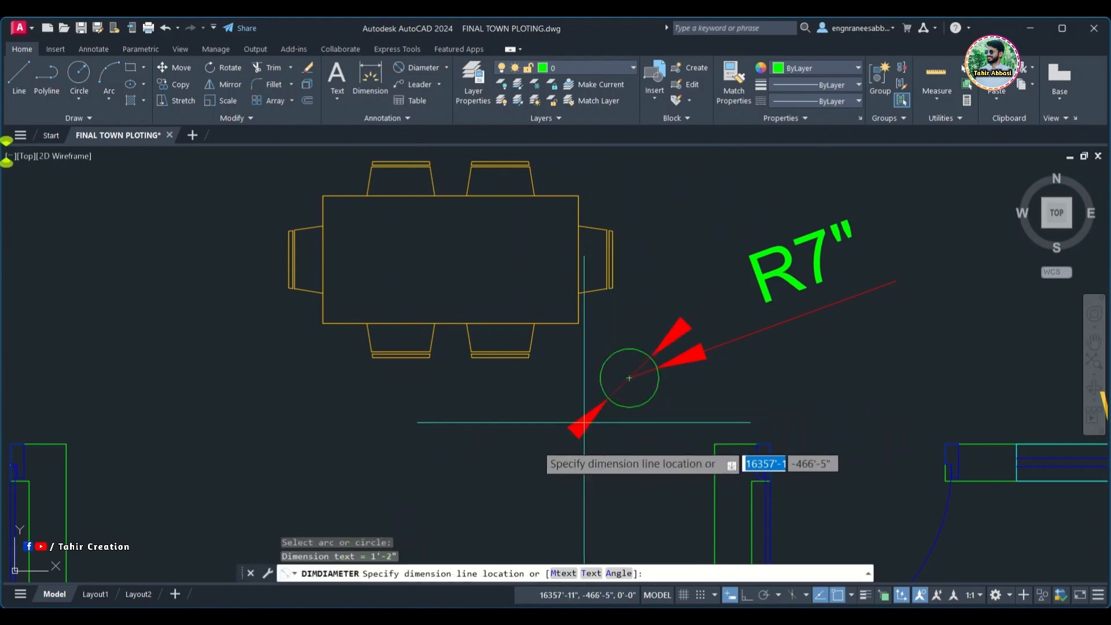
left_click(524, 440)
scroll(527, 436, "down", 2)
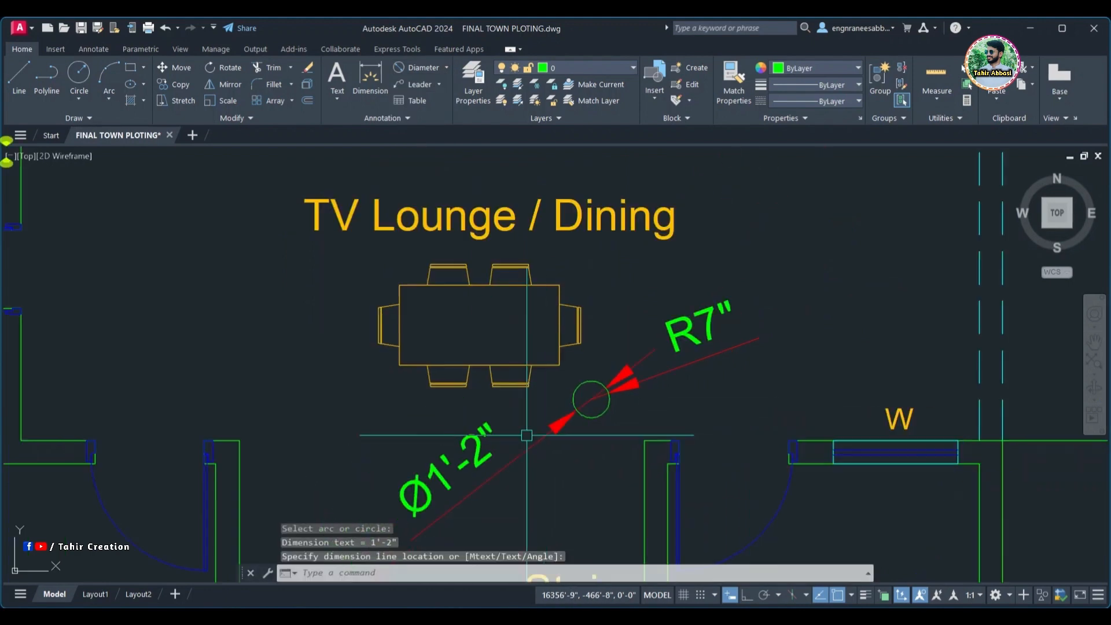
- Select the radius and diameter dimensions on the small circle and erase them both
left_click(557, 455)
left_click(533, 434)
left_click(710, 385)
left_click(677, 359)
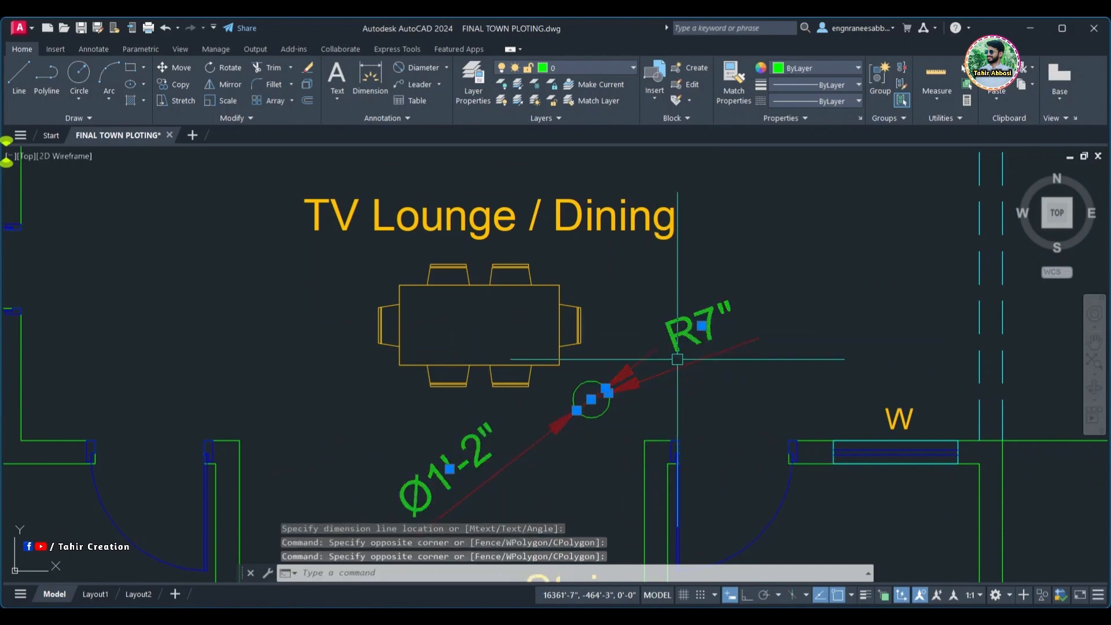
key("Return")
left_click(79, 99)
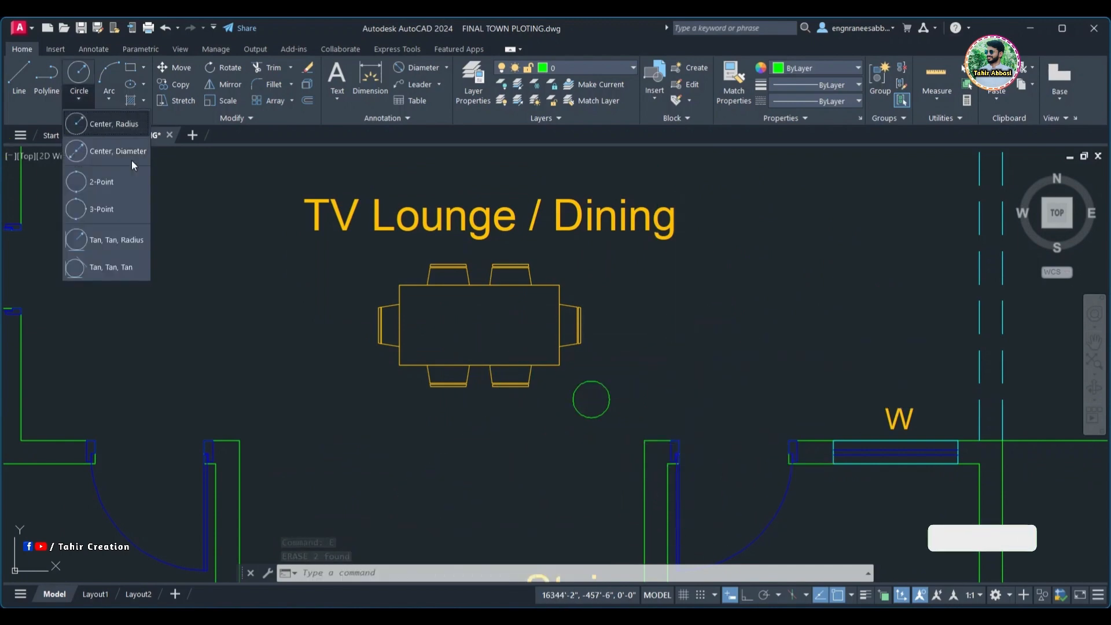
left_click(110, 185)
scroll(505, 391, "down", 4)
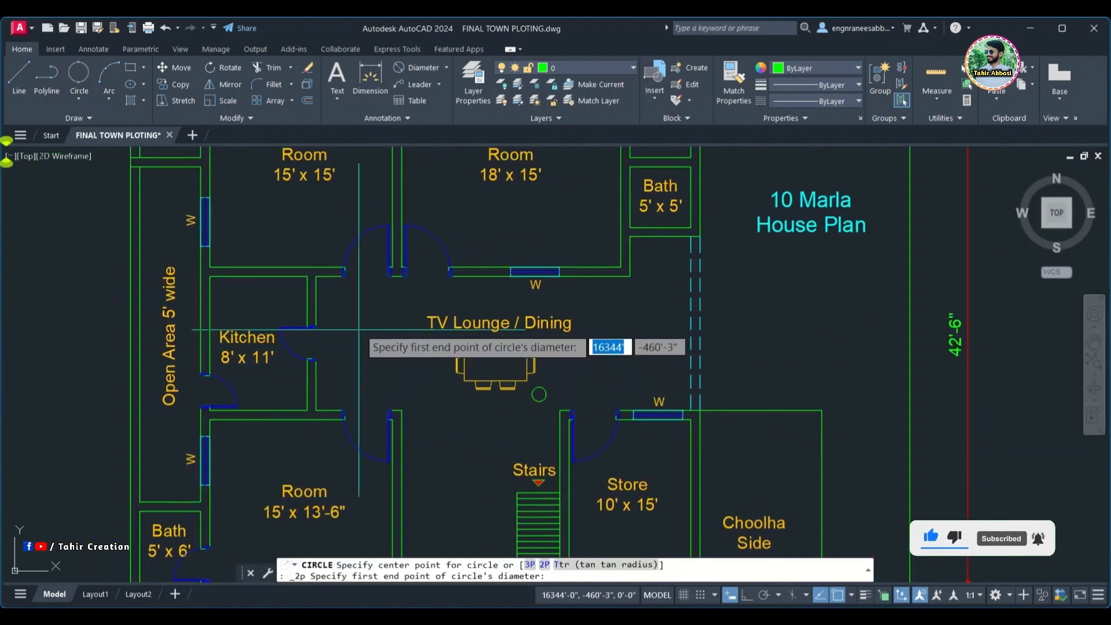
middle_click_drag(359, 330, 153, 380)
scroll(153, 380, "down", 3)
key("Escape")
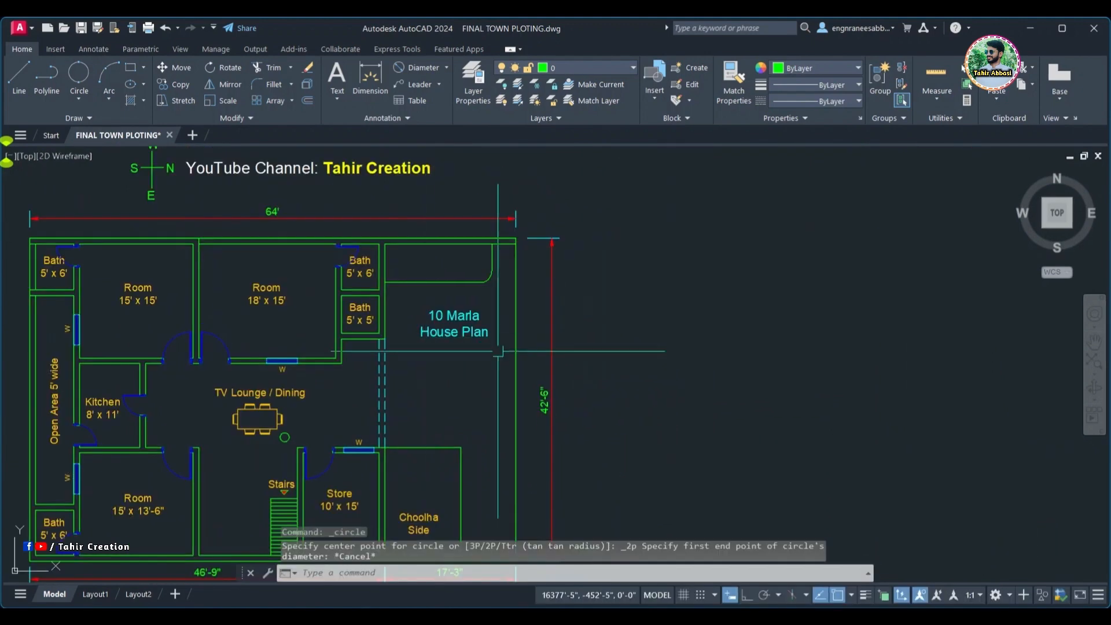
- Draw two separate slanted lines in the empty space east of the house plan, leaning toward each other with a gap between their upper ends
left_click(19, 78)
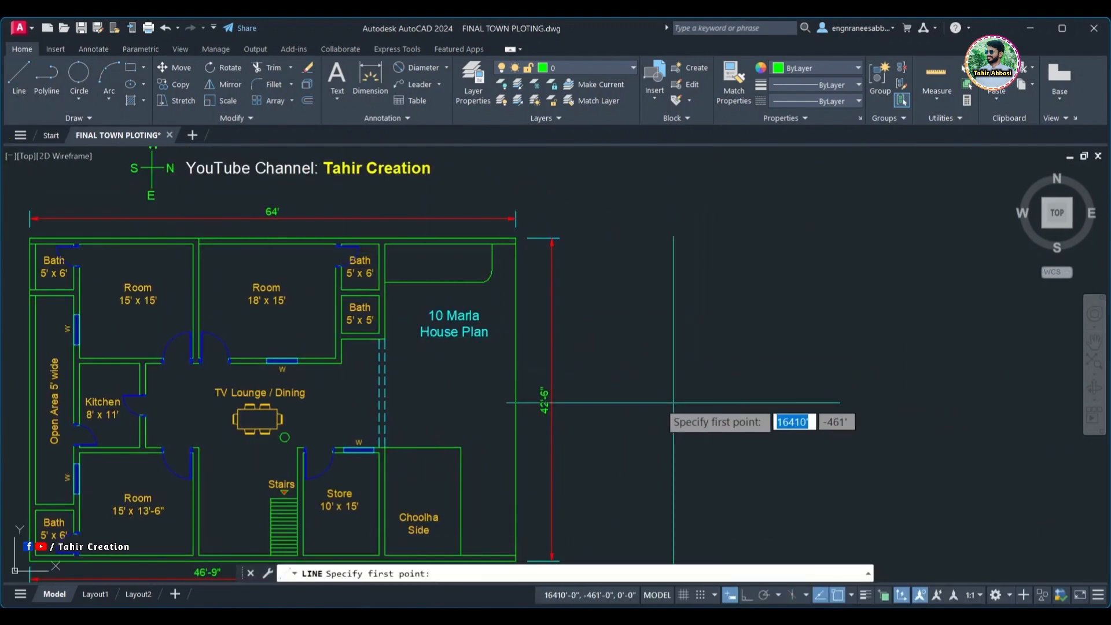
left_click(656, 405)
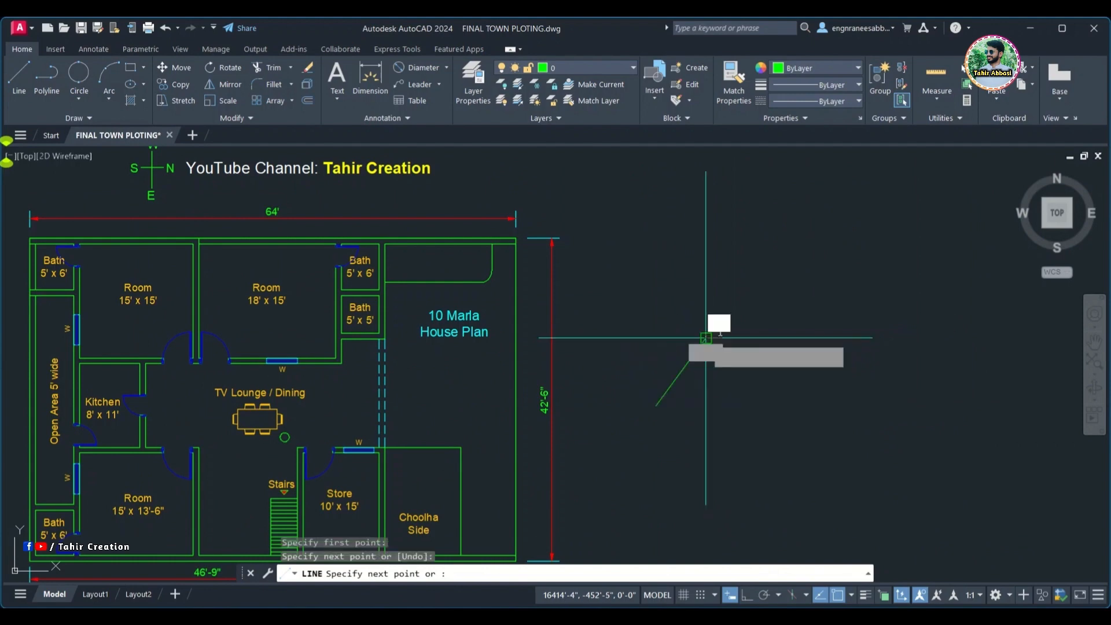
right_click(720, 328)
left_click(755, 337)
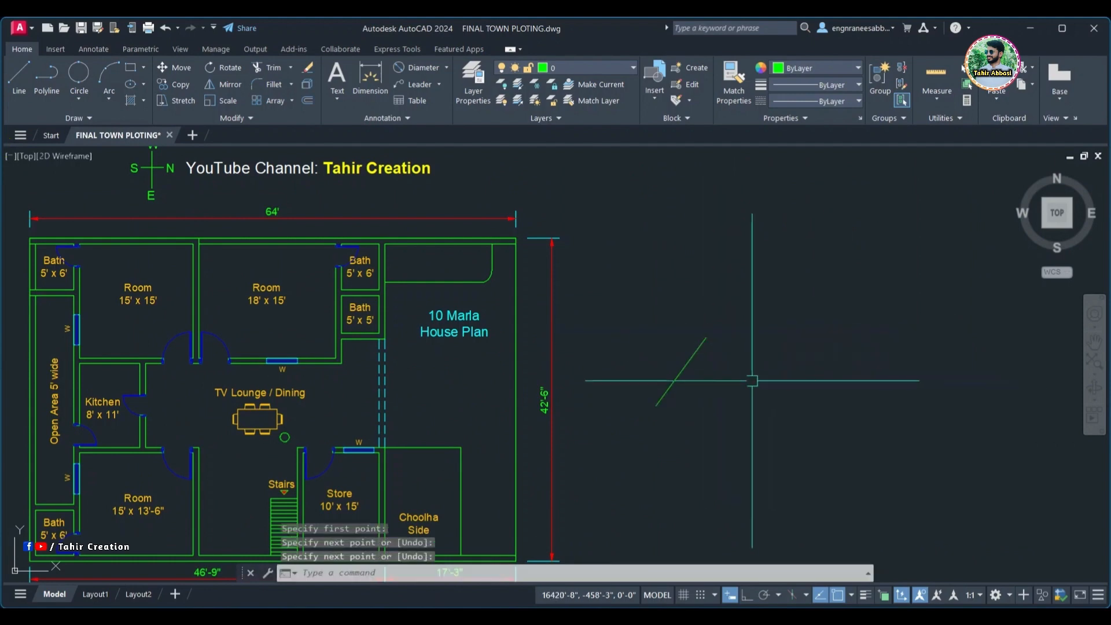
key("Return")
left_click(759, 320)
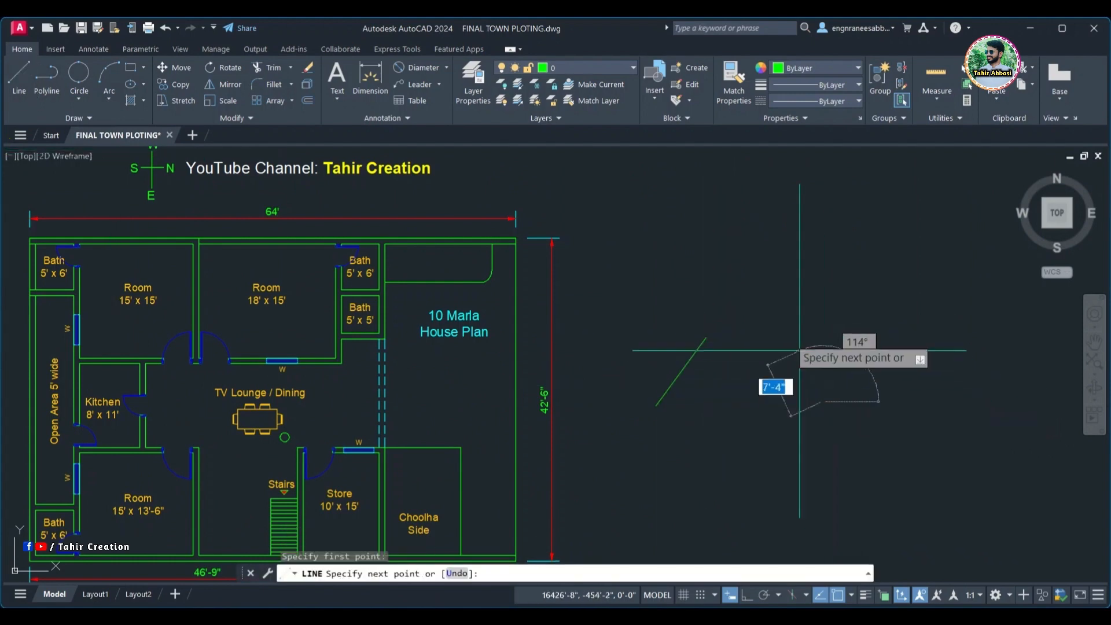
right_click(767, 322)
left_click(783, 330)
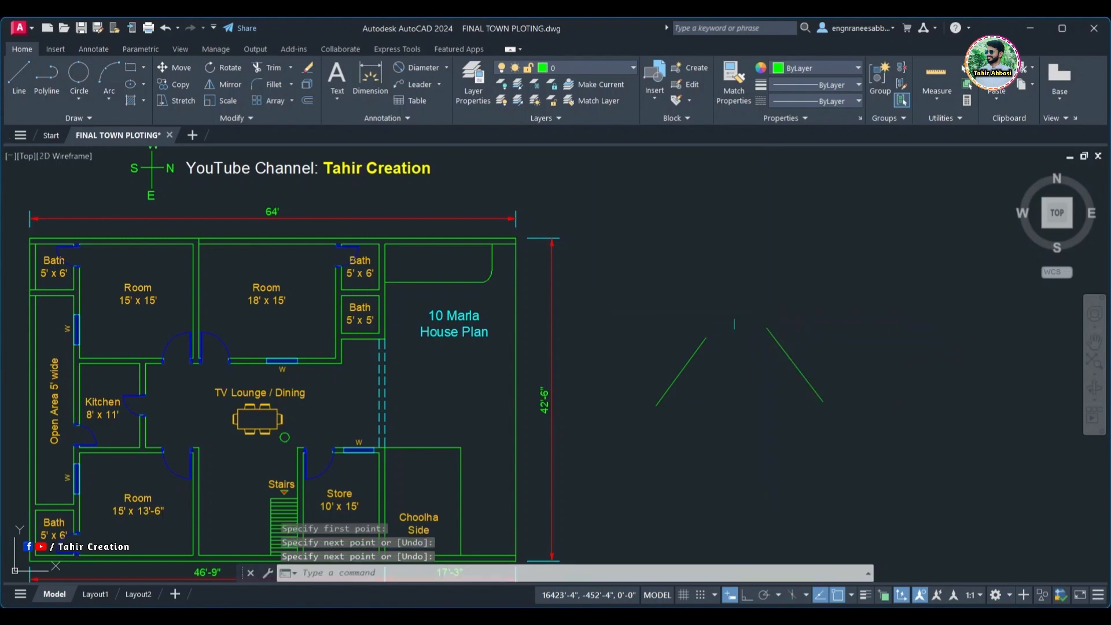
- Draw a 2-Point circle whose diameter spans the gap between the upper ends of the two slanted lines
left_click(74, 101)
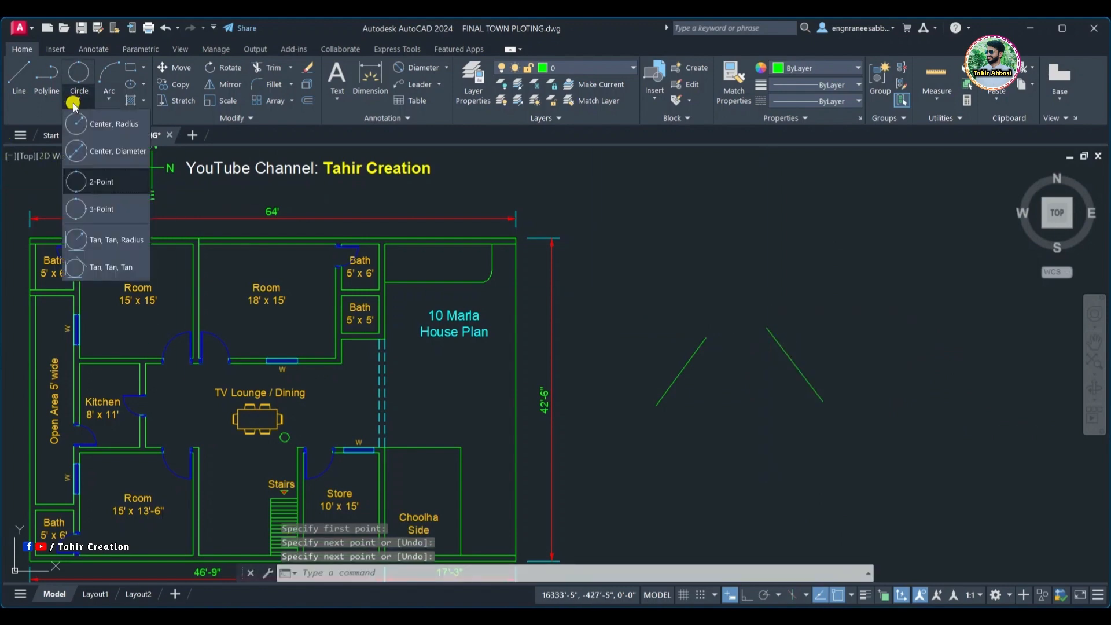
left_click(108, 181)
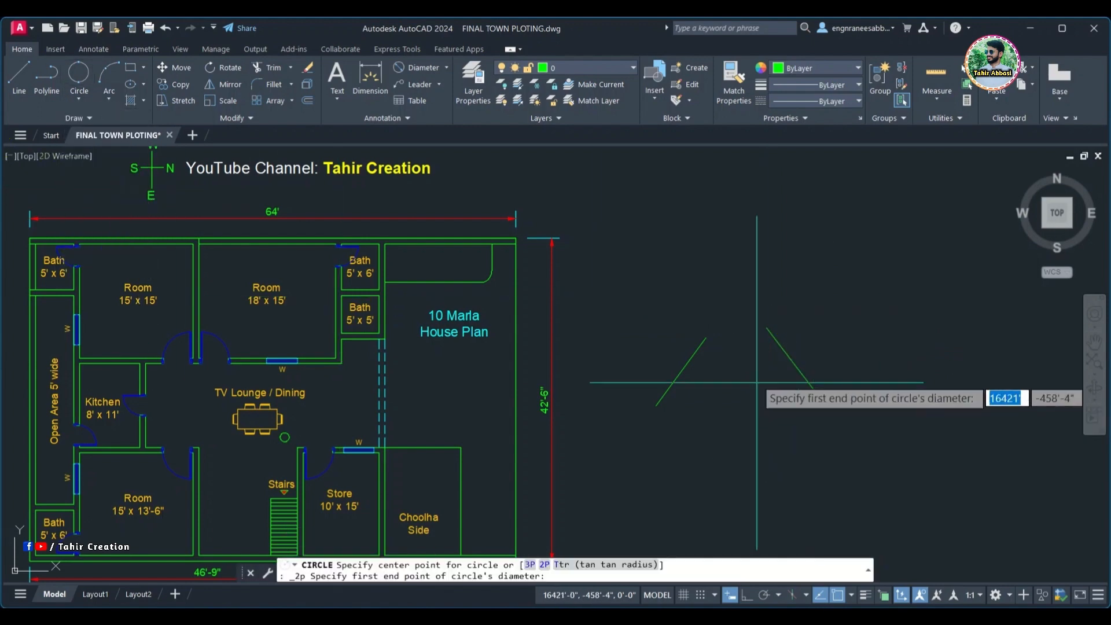
left_click(705, 338)
left_click(768, 330)
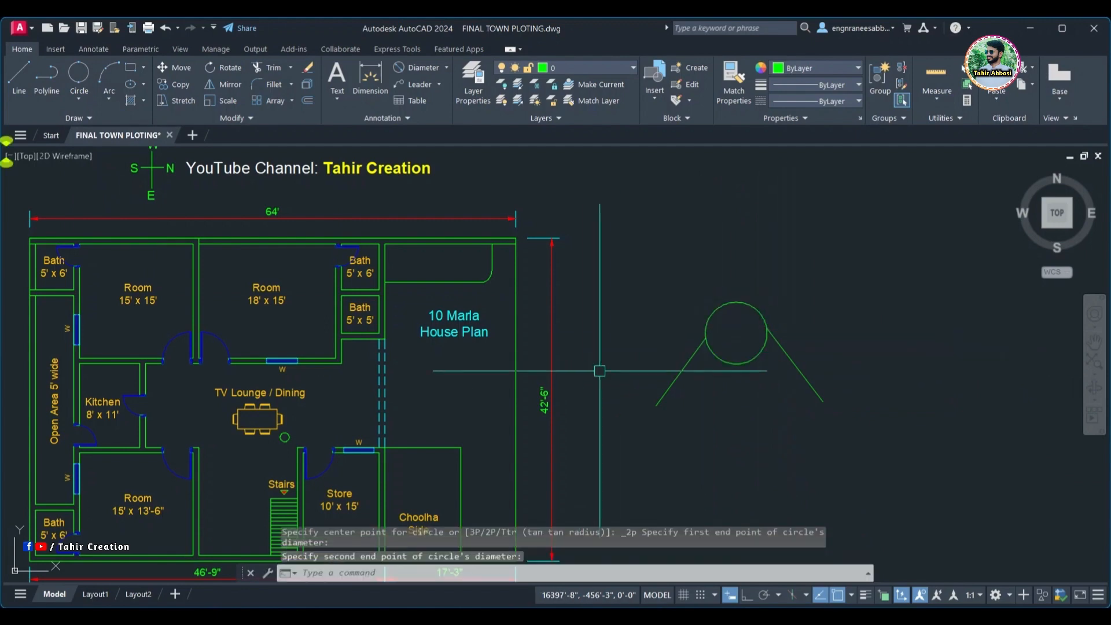
middle_click_drag(643, 394, 677, 365)
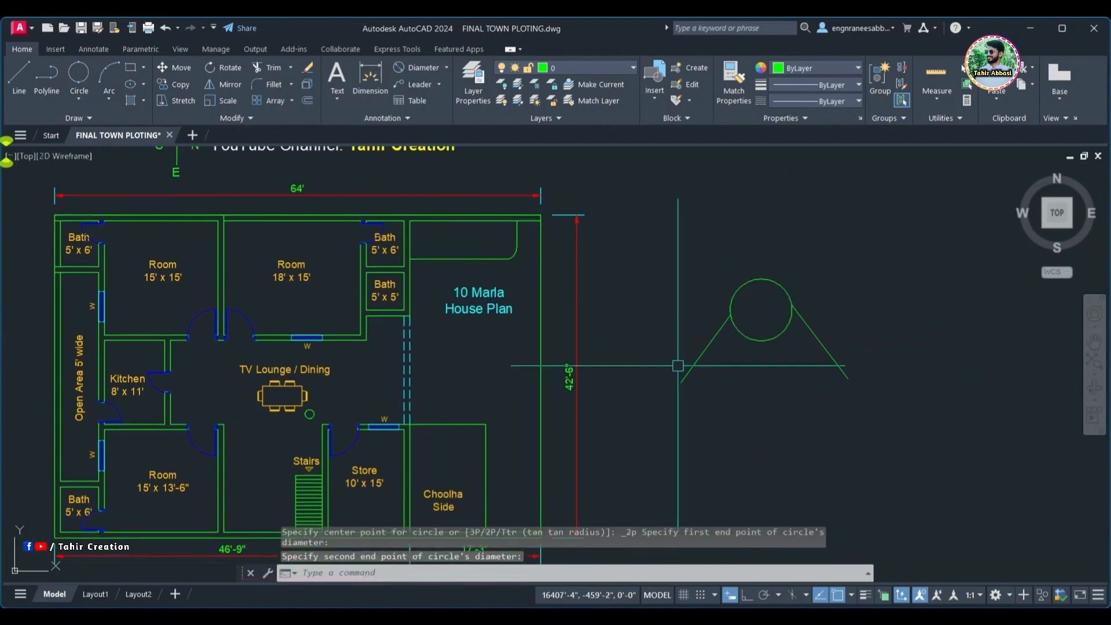
middle_click_drag(326, 365, 409, 317)
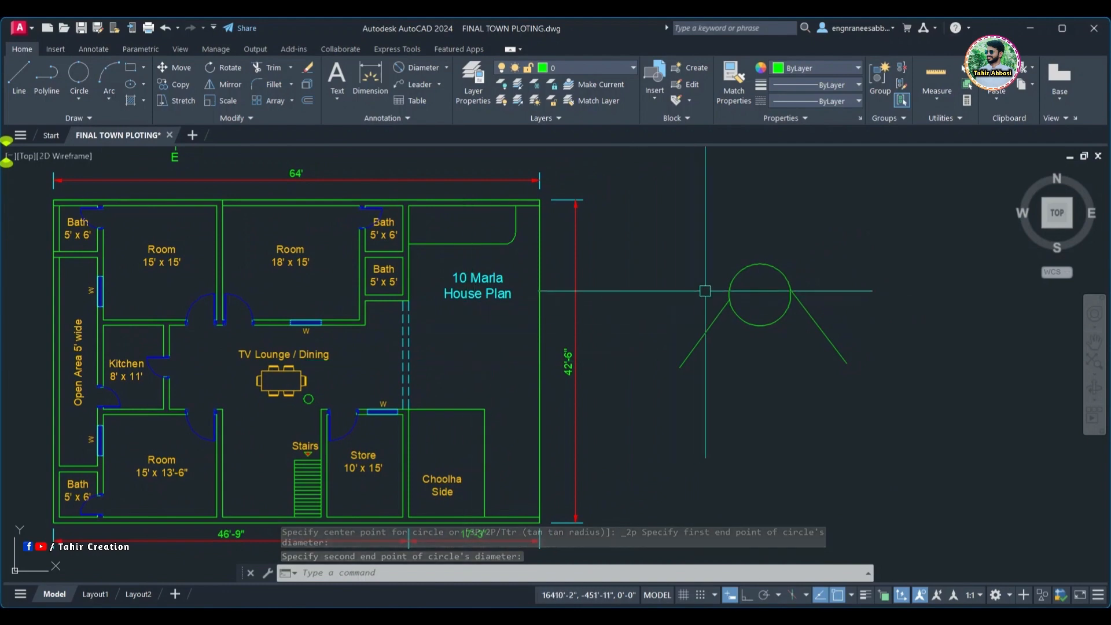
- Draw a 2-Point circle from the midpoint of the rounded polyline's vertical side straight across to the plan's outer boundary line
scroll(458, 160, "up", 4)
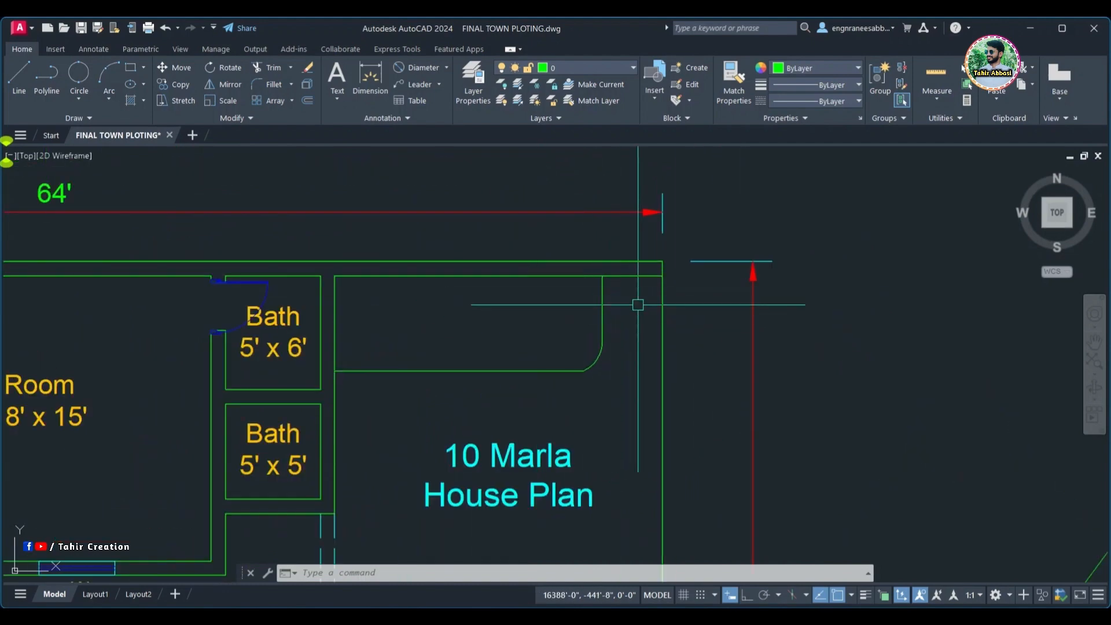
middle_click_drag(637, 305, 627, 328)
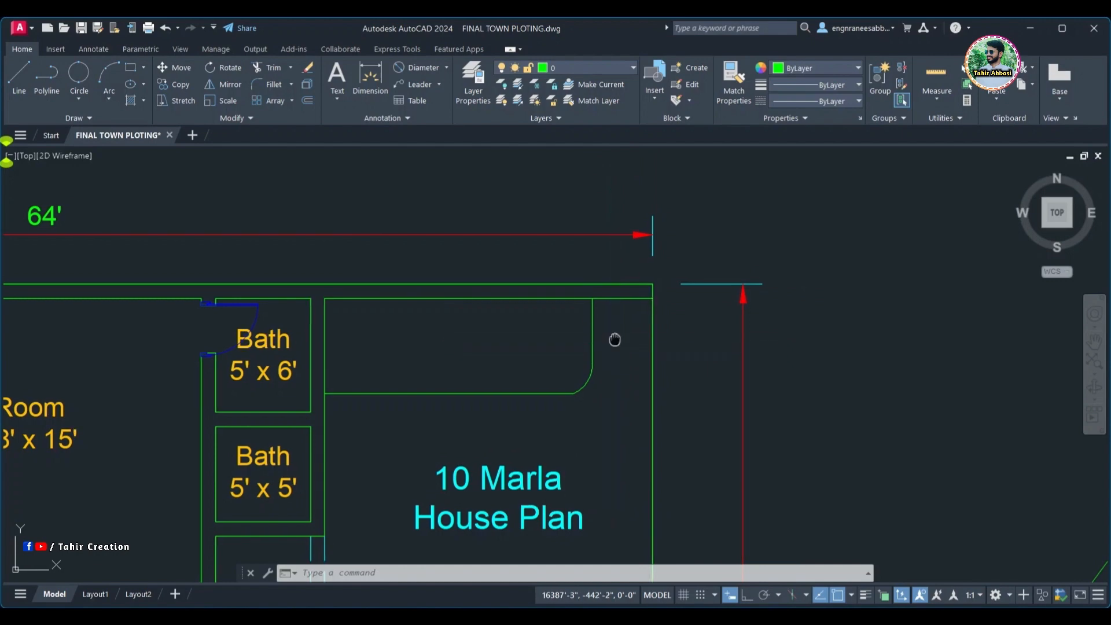
middle_click_drag(613, 339, 615, 366)
scroll(614, 366, "down", 1)
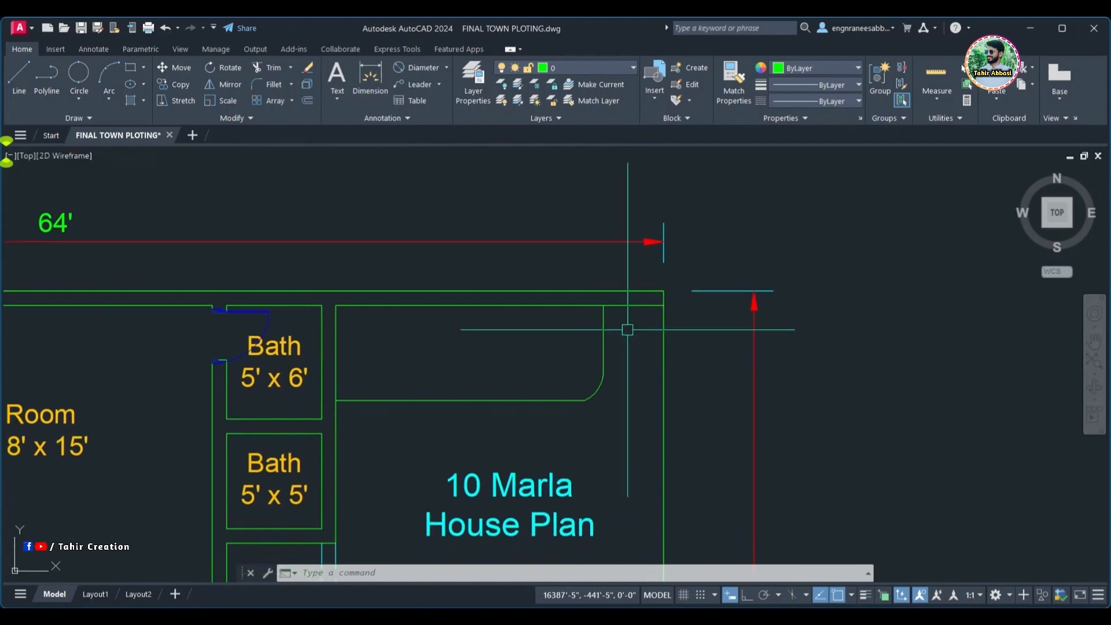
scroll(625, 327, "down", 4)
middle_click_drag(583, 390, 576, 369)
mouse_move(650, 220)
middle_mouse_down()
mouse_move(630, 360)
mouse_move(588, 371)
middle_mouse_up()
scroll(630, 359, "up", 4)
scroll(567, 331, "down", 4)
scroll(586, 385, "up", 4)
scroll(585, 384, "up", 2)
left_click(79, 100)
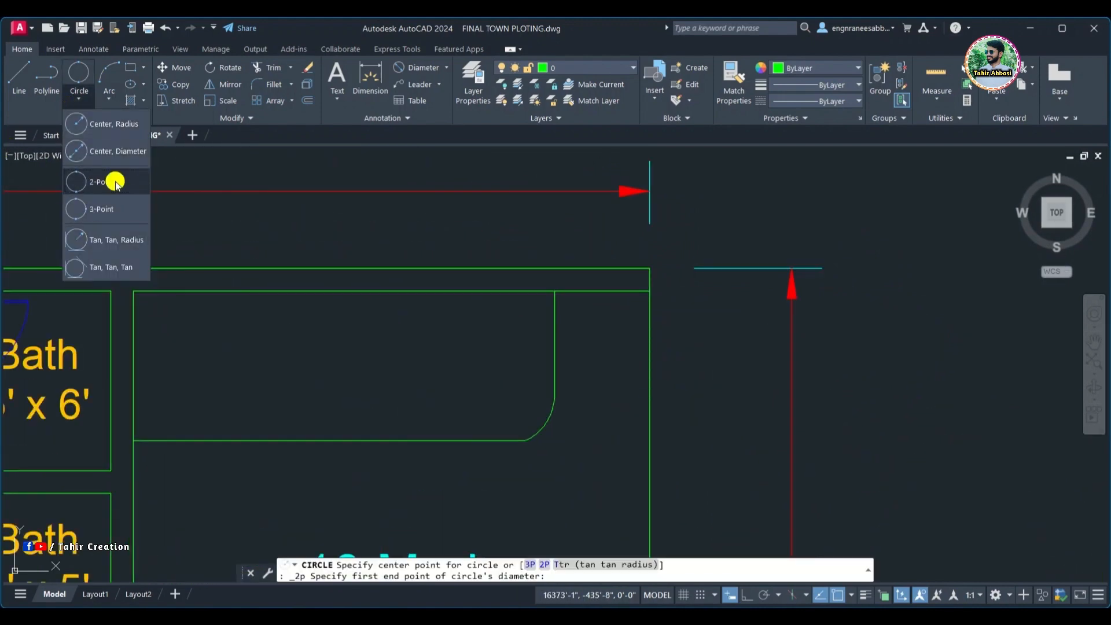
left_click(114, 179)
left_click(554, 340)
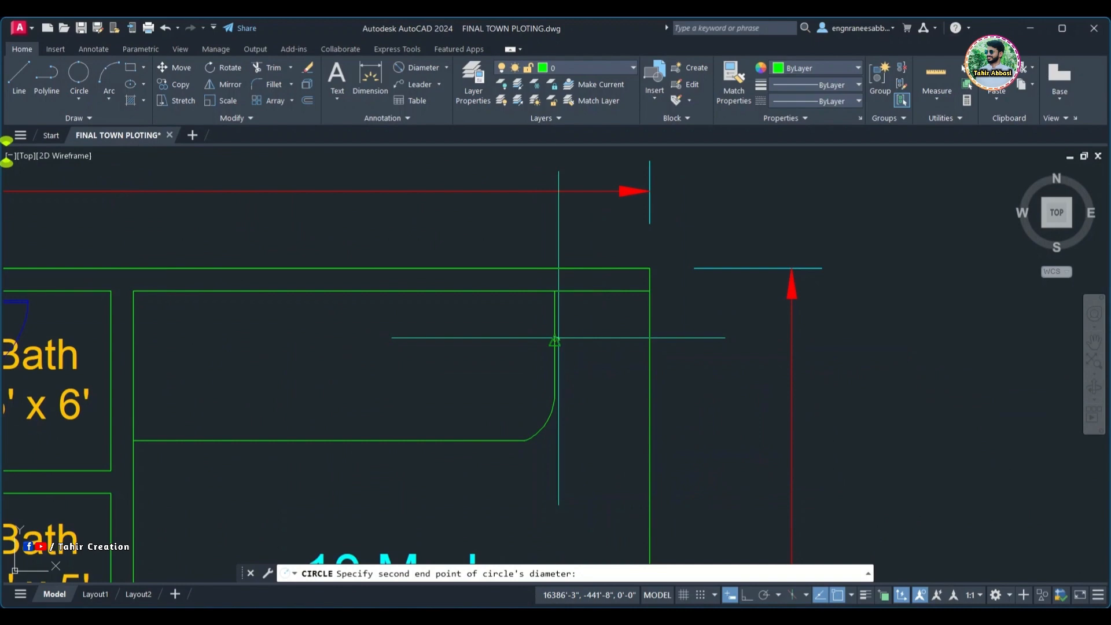
left_click(649, 341)
- Draw a 3-Point circle through the lower ends of the two slanted lines and the lowest point of the circle between them
scroll(642, 283, "down", 6)
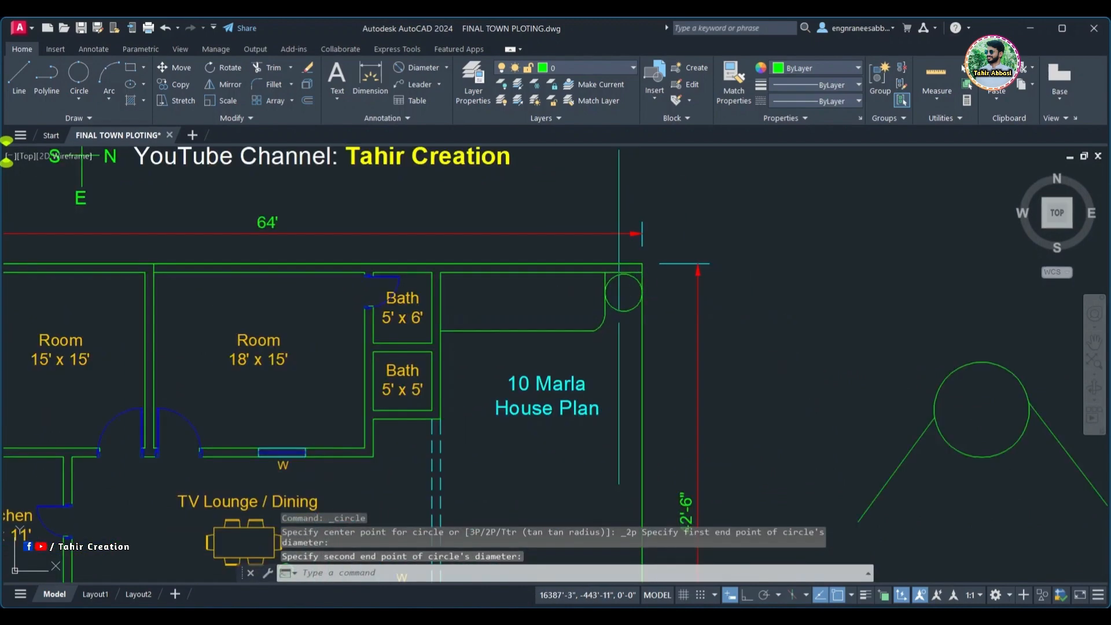
middle_click_drag(634, 301, 388, 258)
left_click(80, 100)
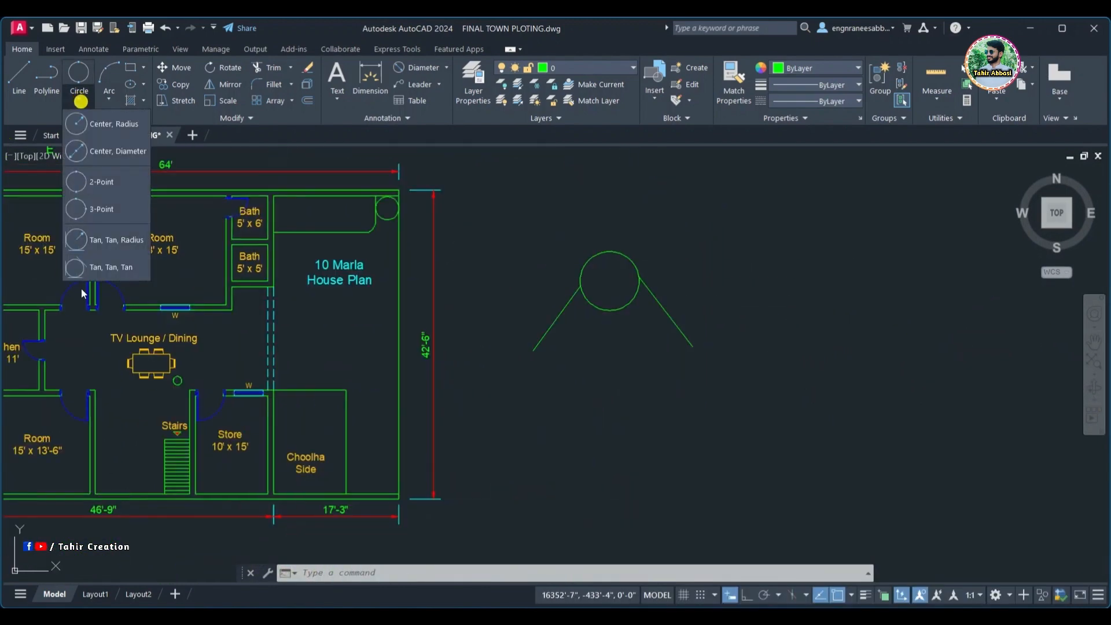
left_click(113, 211)
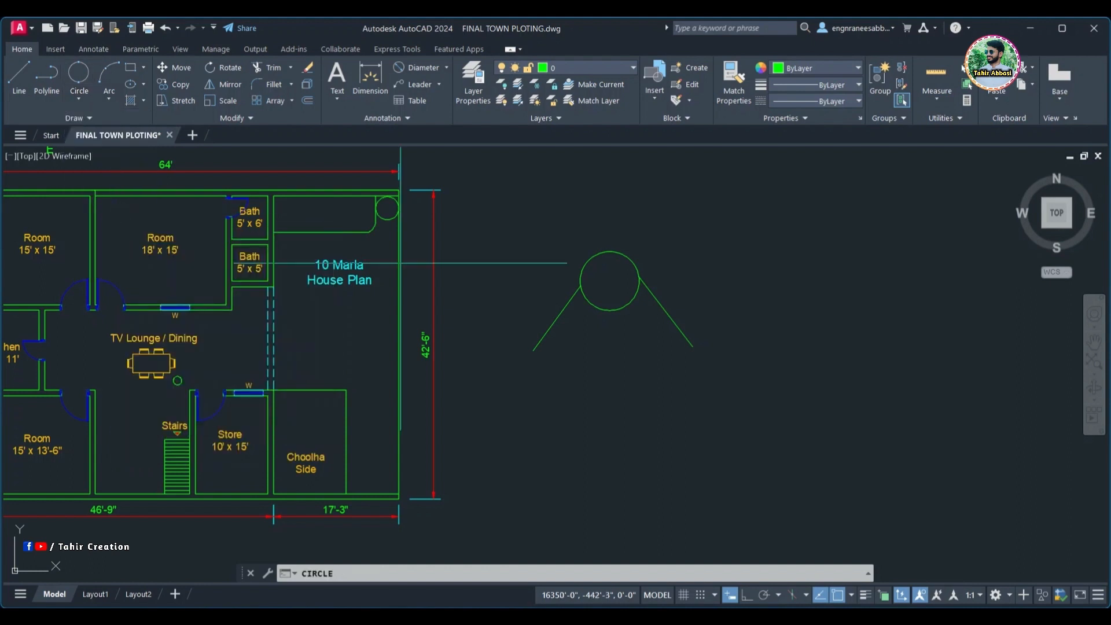
scroll(621, 323, "up", 2)
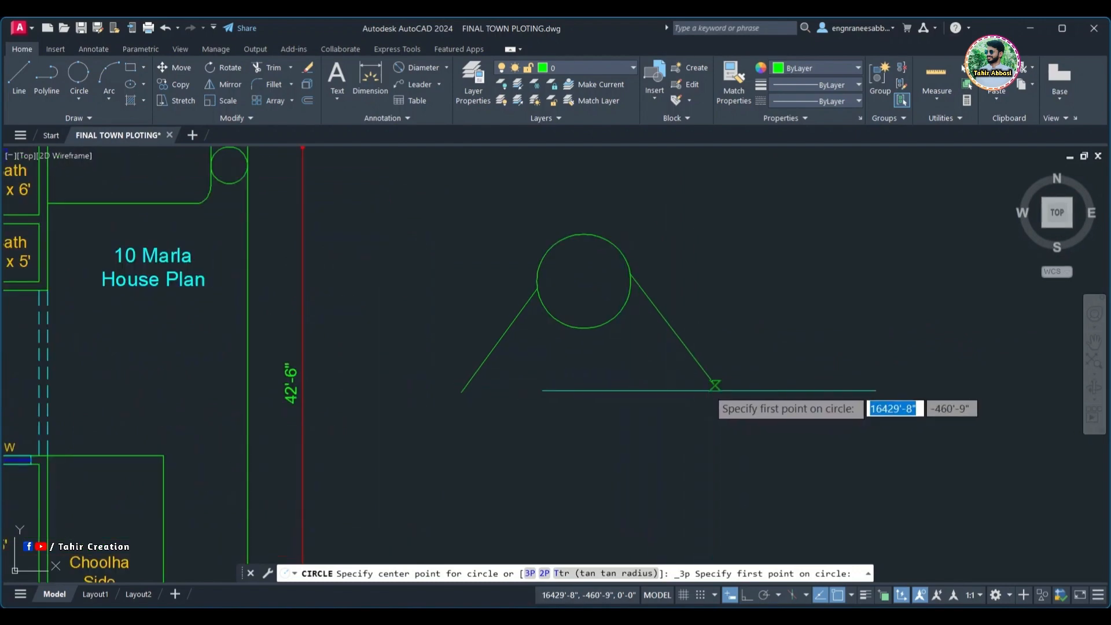
left_click(715, 385)
left_click(462, 392)
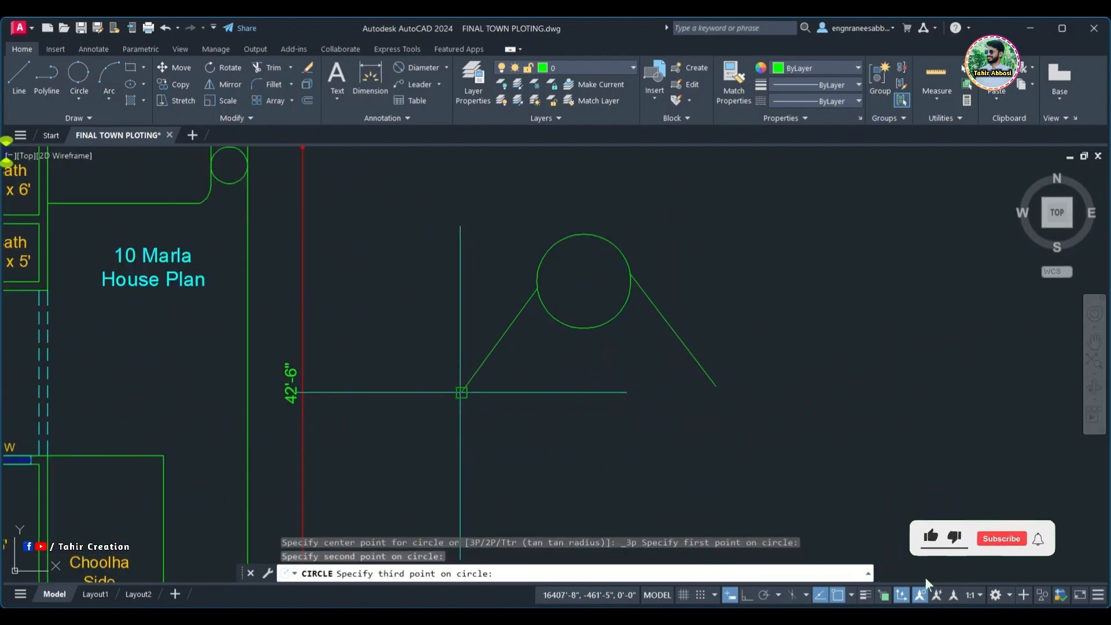
left_click(591, 328)
scroll(591, 328, "down", 4)
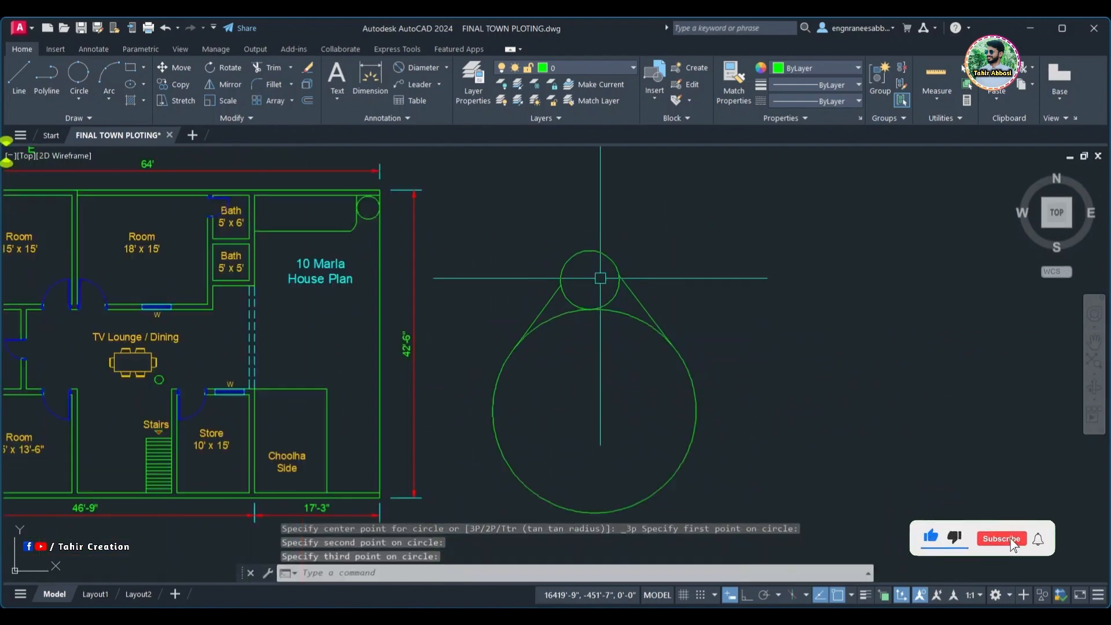
middle_click_drag(524, 312, 566, 321)
scroll(537, 328, "up", 2)
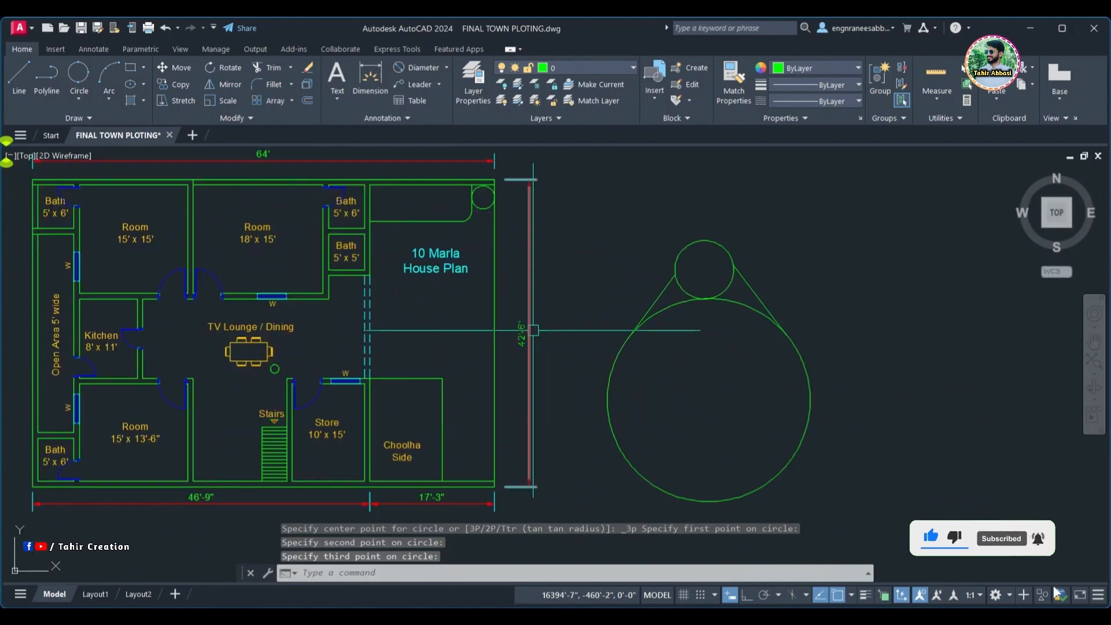
mouse_move(630, 283)
middle_mouse_down()
mouse_move(683, 298)
mouse_move(685, 278)
middle_mouse_up()
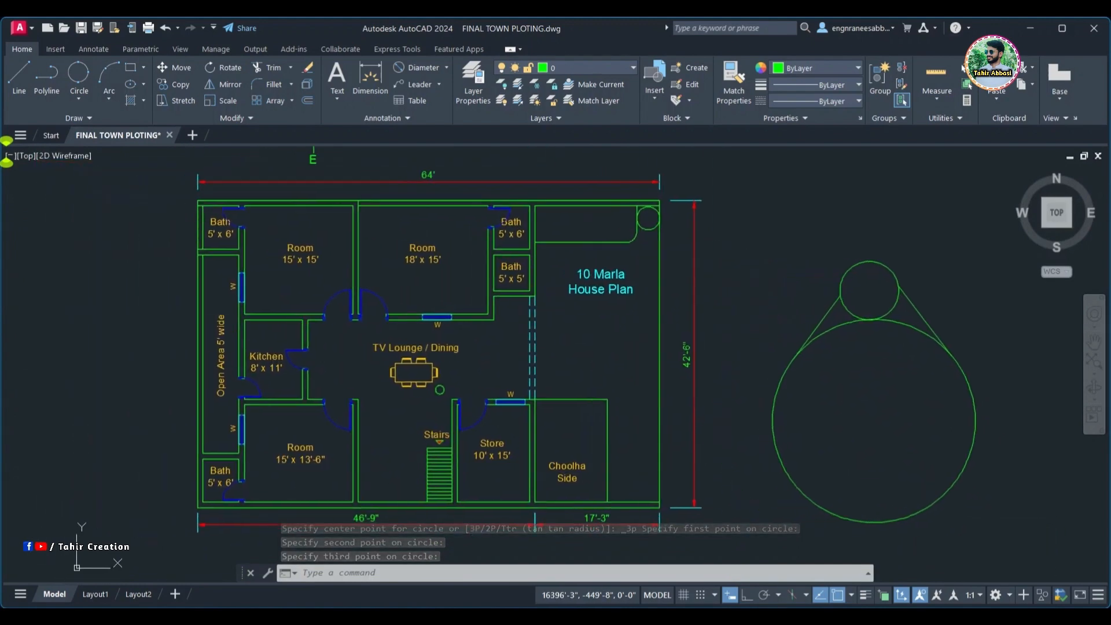
- Draw a 3-Point circle through the polyline's vertical side, the plan's outer boundary line, and the lowest point of the small circle between them
mouse_move(572, 280)
middle_mouse_down()
mouse_move(591, 238)
mouse_move(582, 296)
middle_mouse_up()
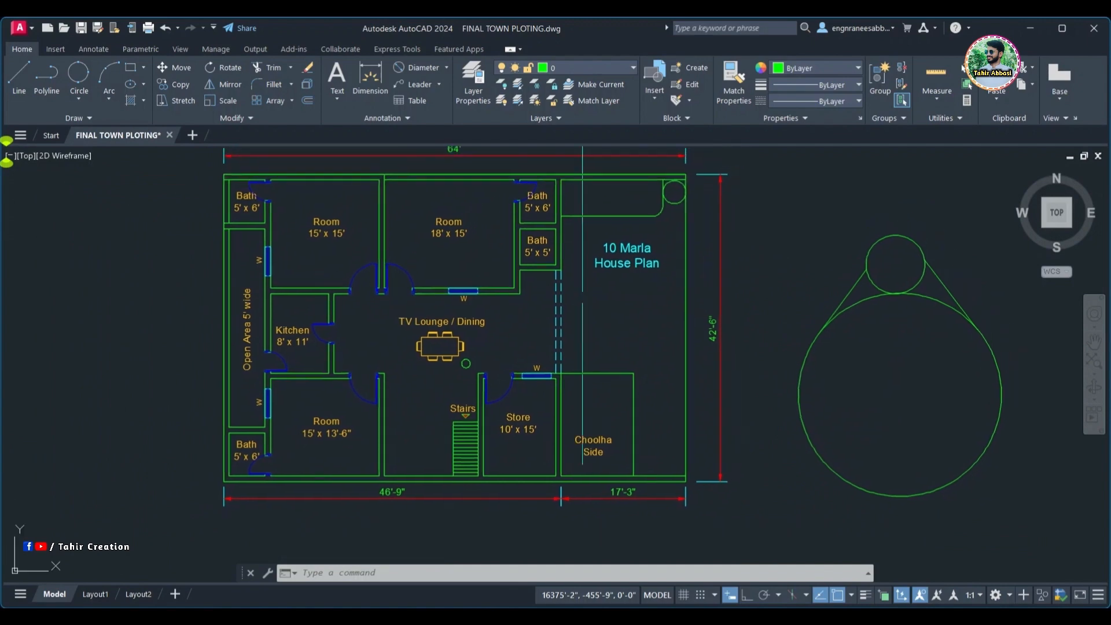
scroll(673, 182, "up", 6)
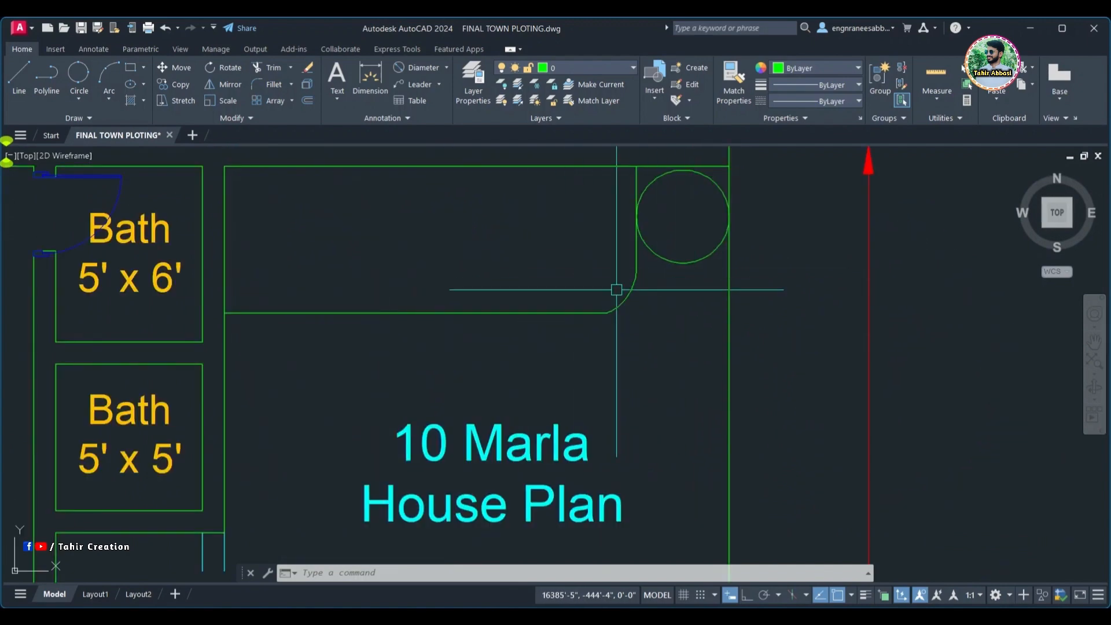
mouse_move(488, 293)
middle_mouse_down()
mouse_move(469, 296)
mouse_move(506, 250)
middle_mouse_up()
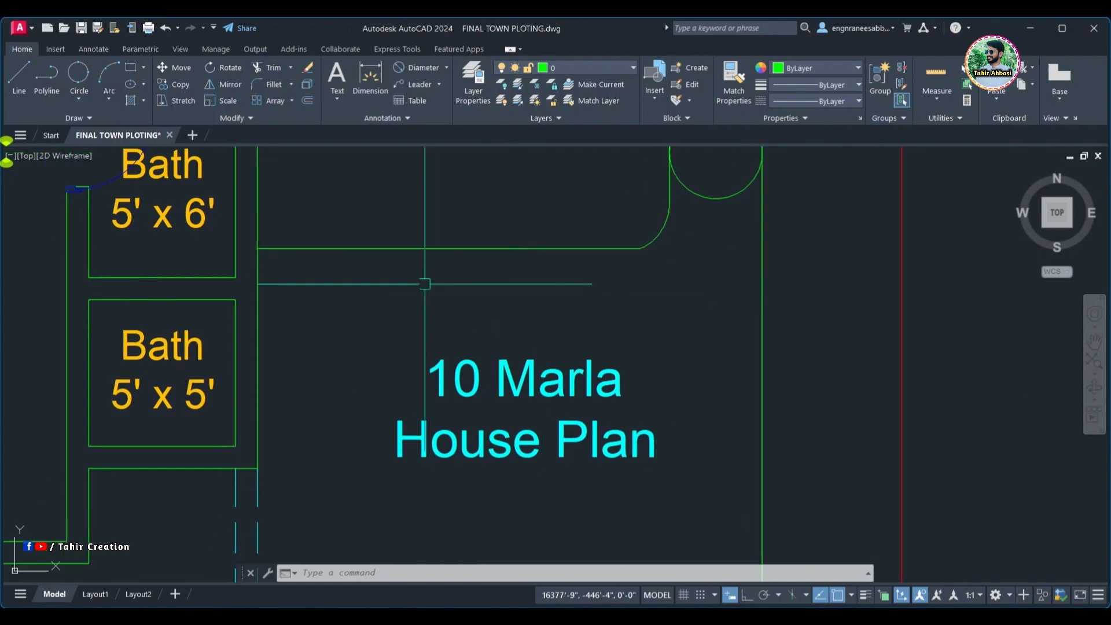
middle_click_drag(424, 283, 428, 317)
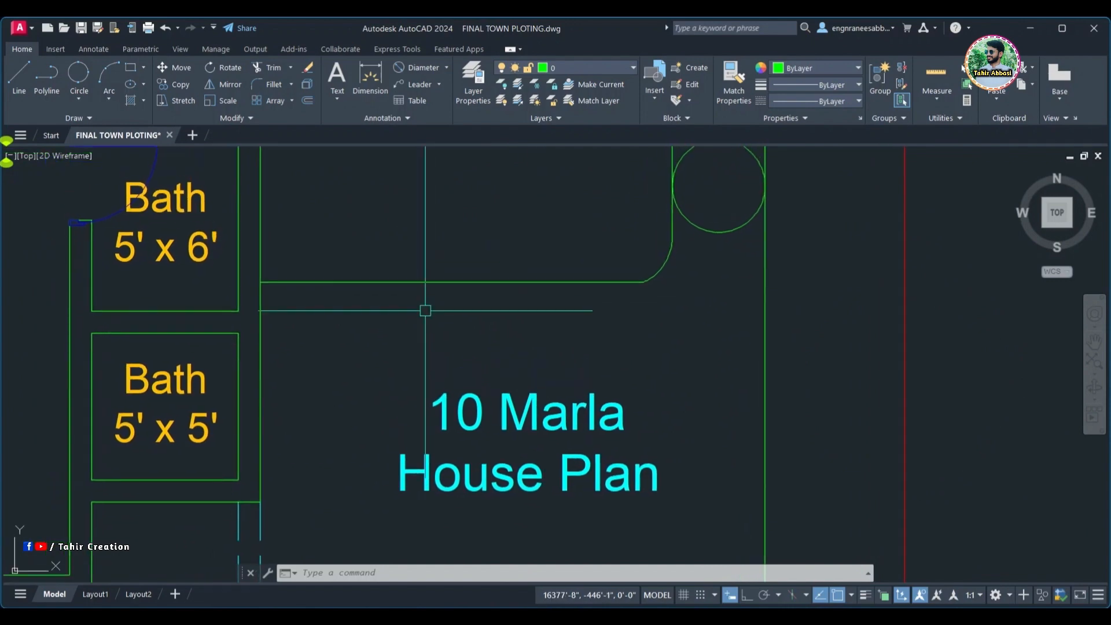
left_click(76, 100)
left_click(113, 208)
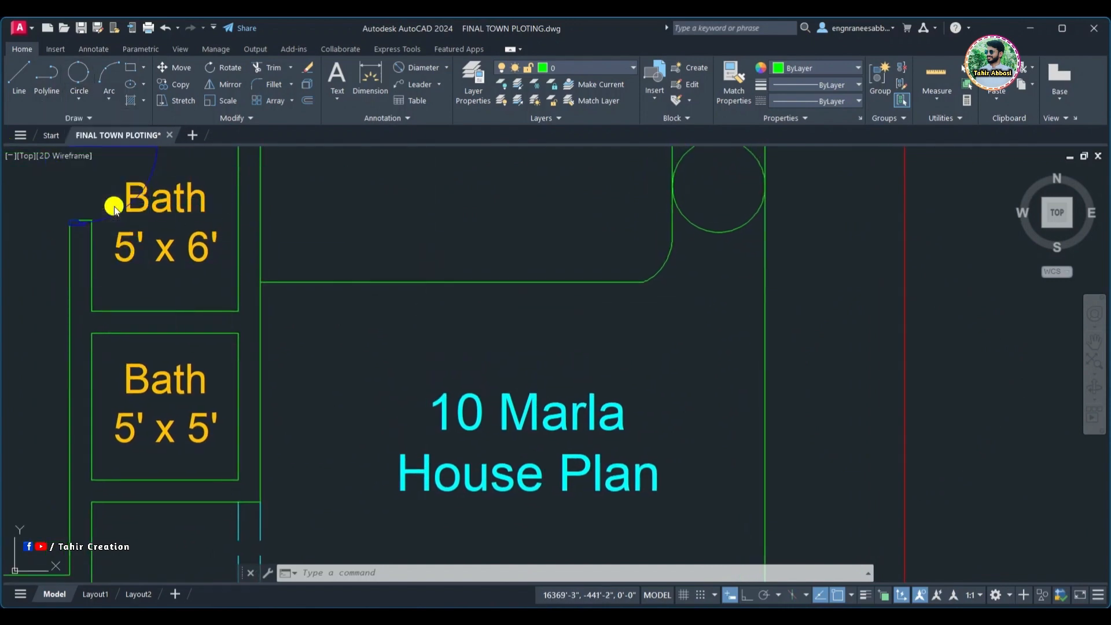
scroll(521, 306, "up", 4)
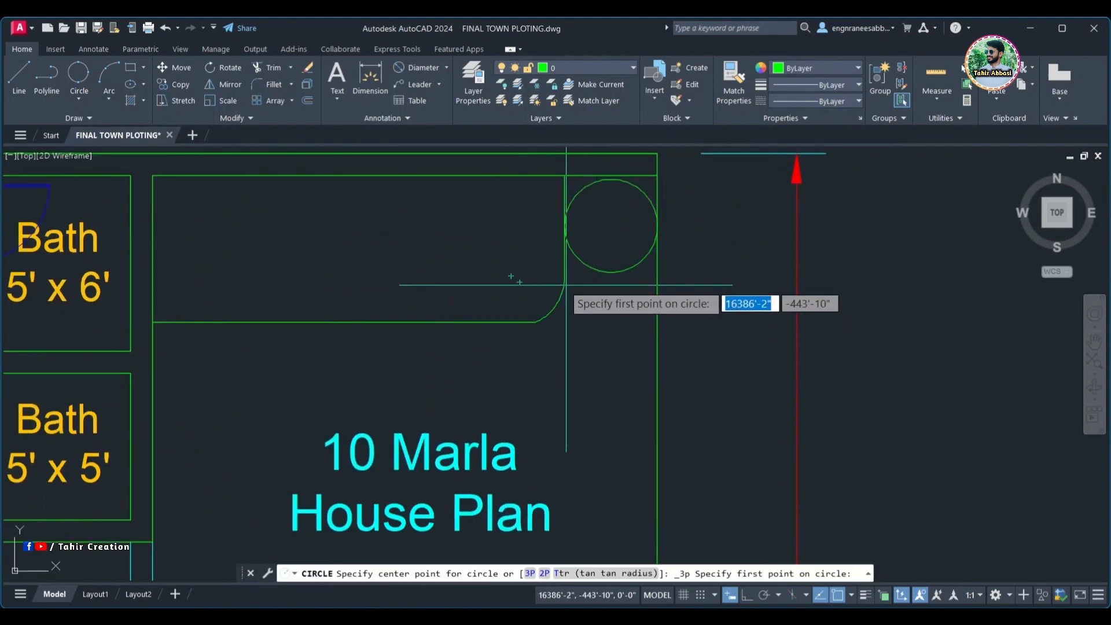
left_click(564, 226)
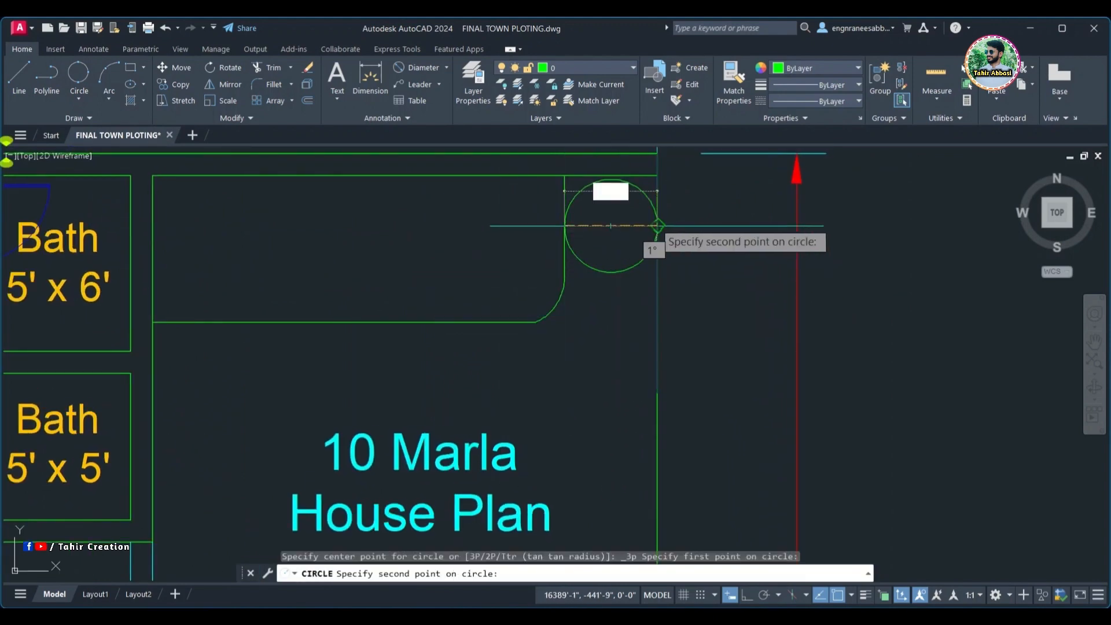
left_click(657, 225)
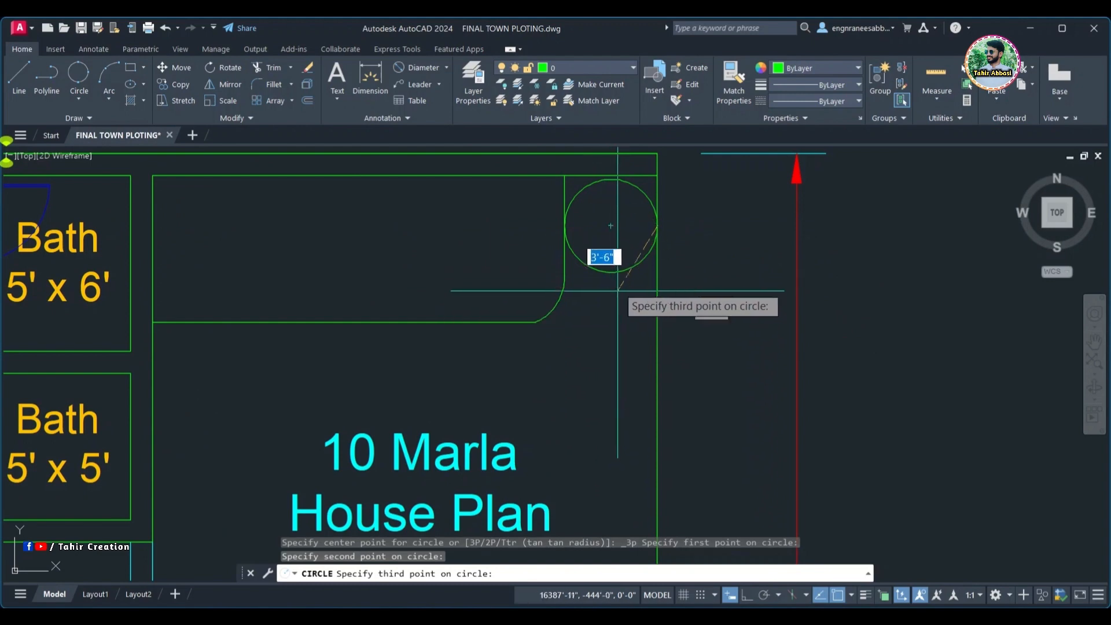
left_click(611, 272)
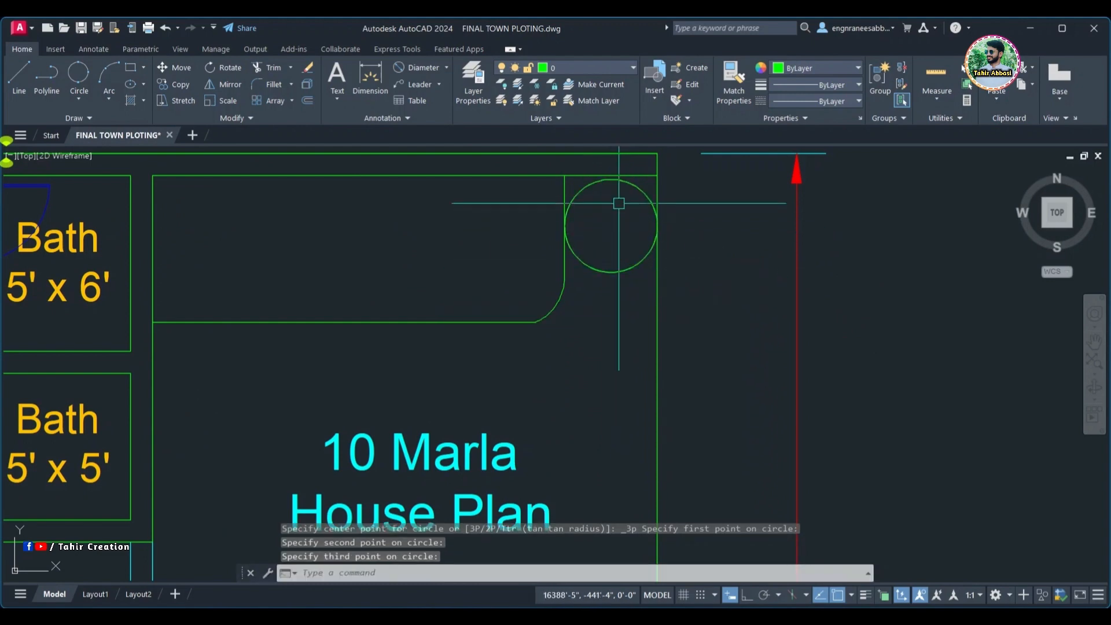
- Draw a 3-Point circle through the wall line beside the 5' x 5' bath, the rounded polyline's horizontal side, and a free point above the plan title
scroll(610, 272, "down", 2)
scroll(412, 253, "up", 2)
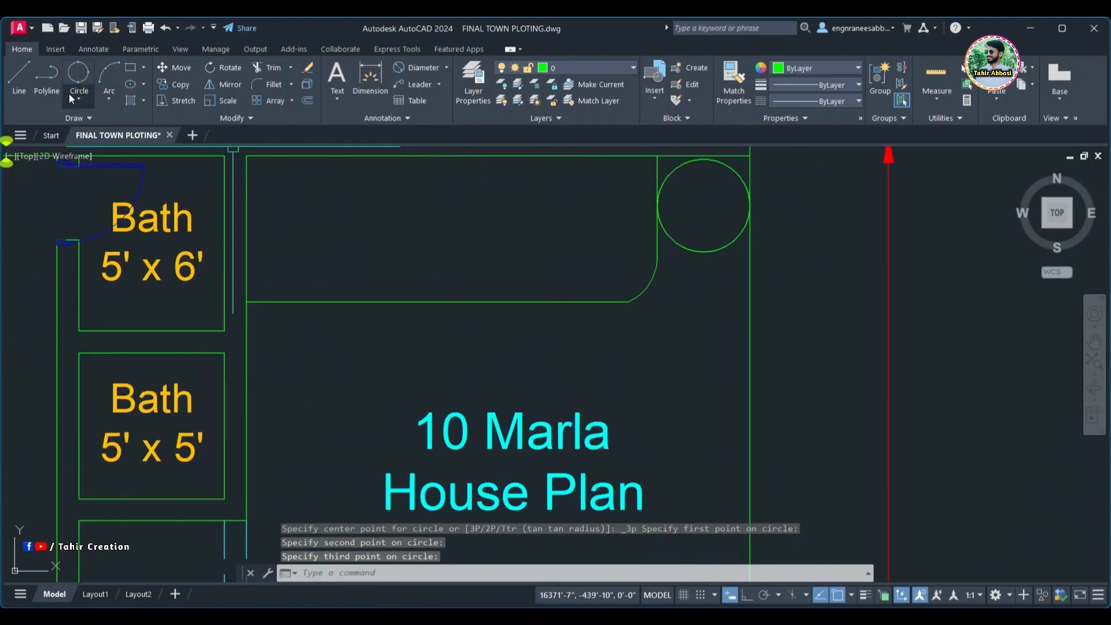
left_click(79, 78)
left_click(247, 378)
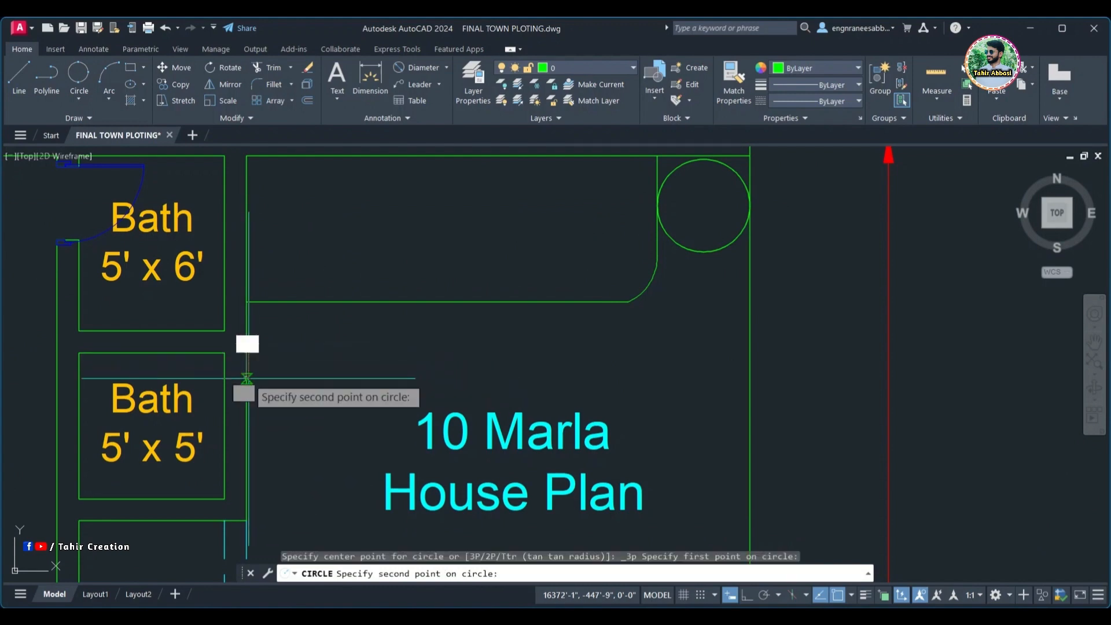
left_click(297, 302)
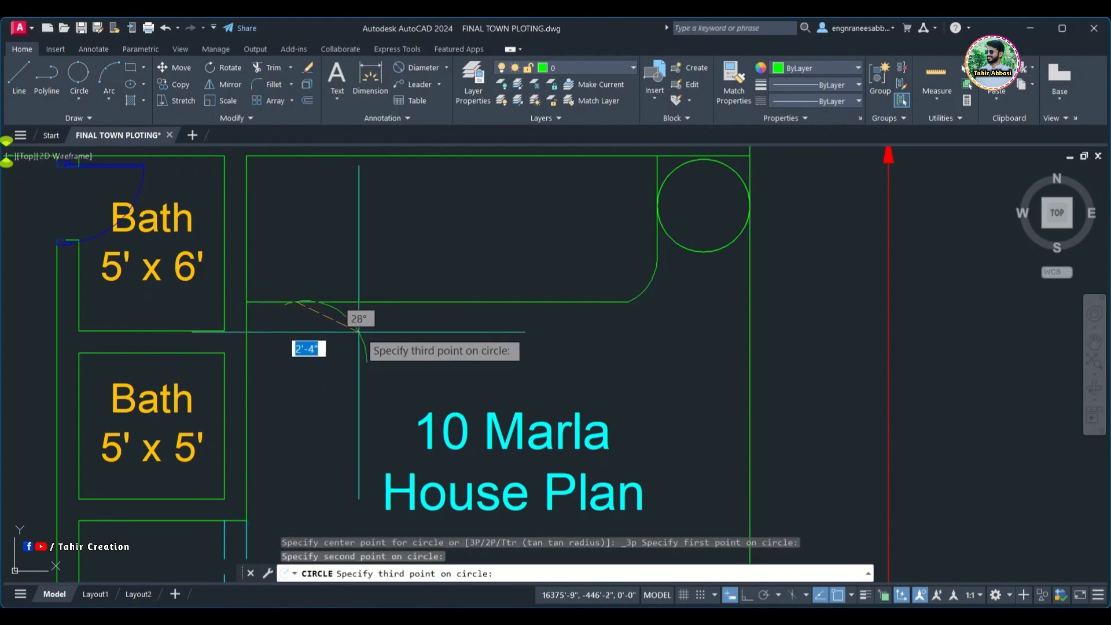
left_click(405, 365)
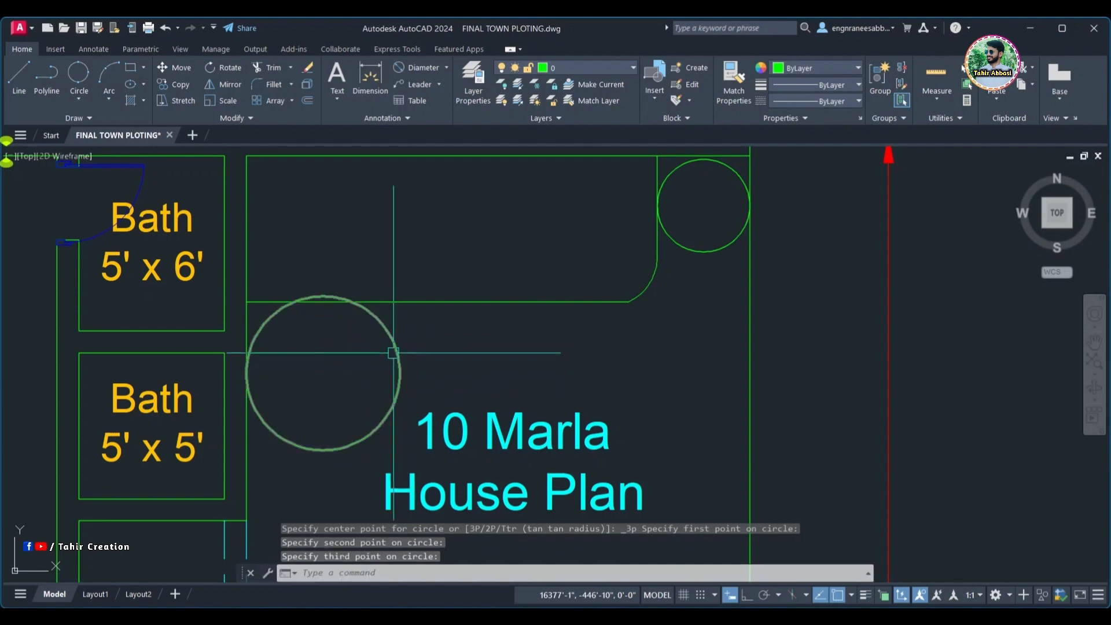
- Draw a Tan, Tan, Radius circle with a 5' radius tangent to the large and small circles east of the house plan
middle_click_drag(393, 349, 389, 301)
scroll(389, 301, "down", 5)
left_click(77, 101)
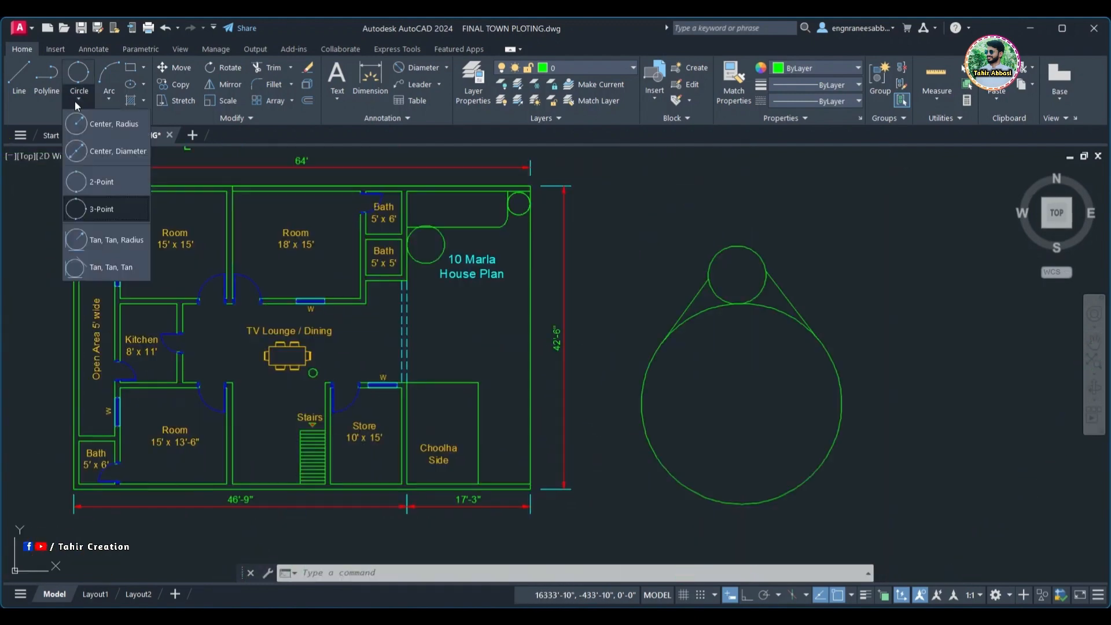
left_click(112, 245)
scroll(565, 372, "up", 3)
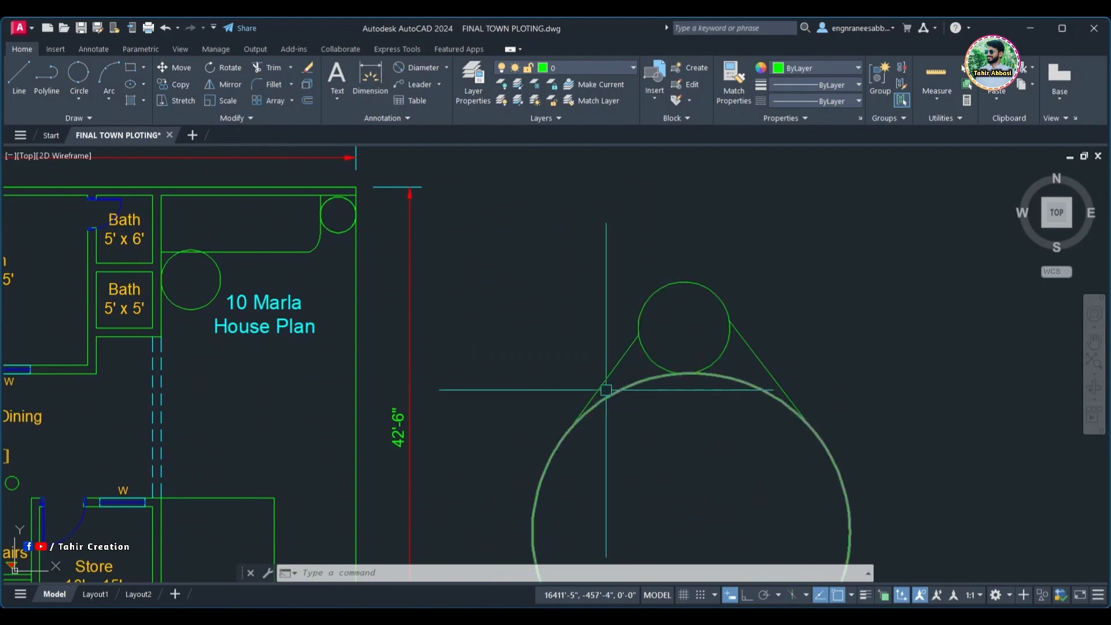
middle_click_drag(634, 356, 643, 379)
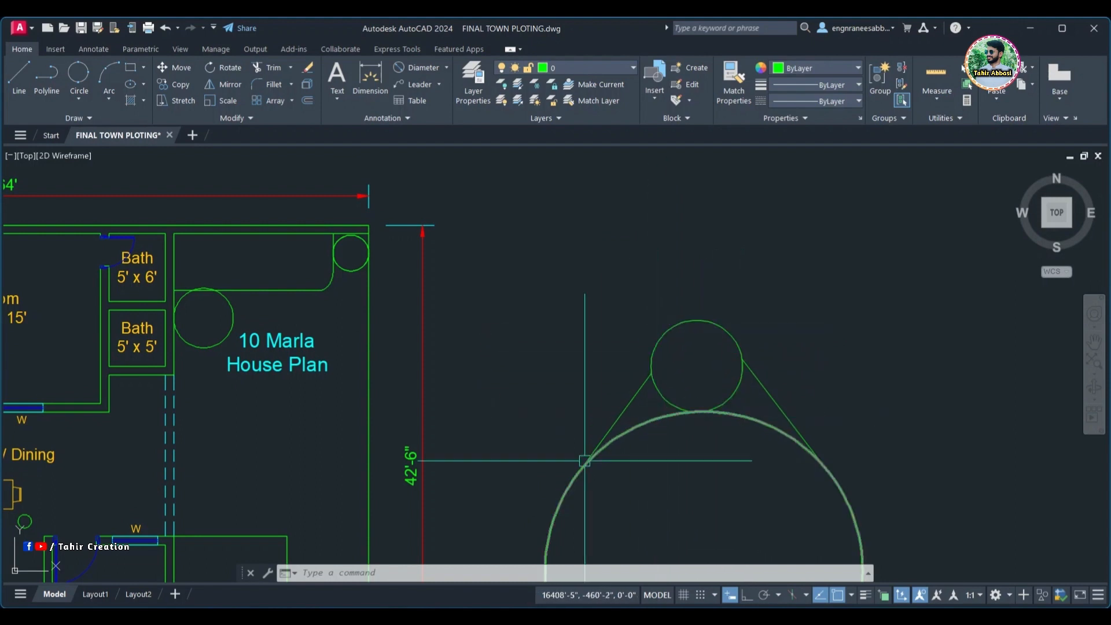
mouse_move(595, 375)
middle_mouse_down()
mouse_move(618, 380)
mouse_move(674, 355)
middle_mouse_up()
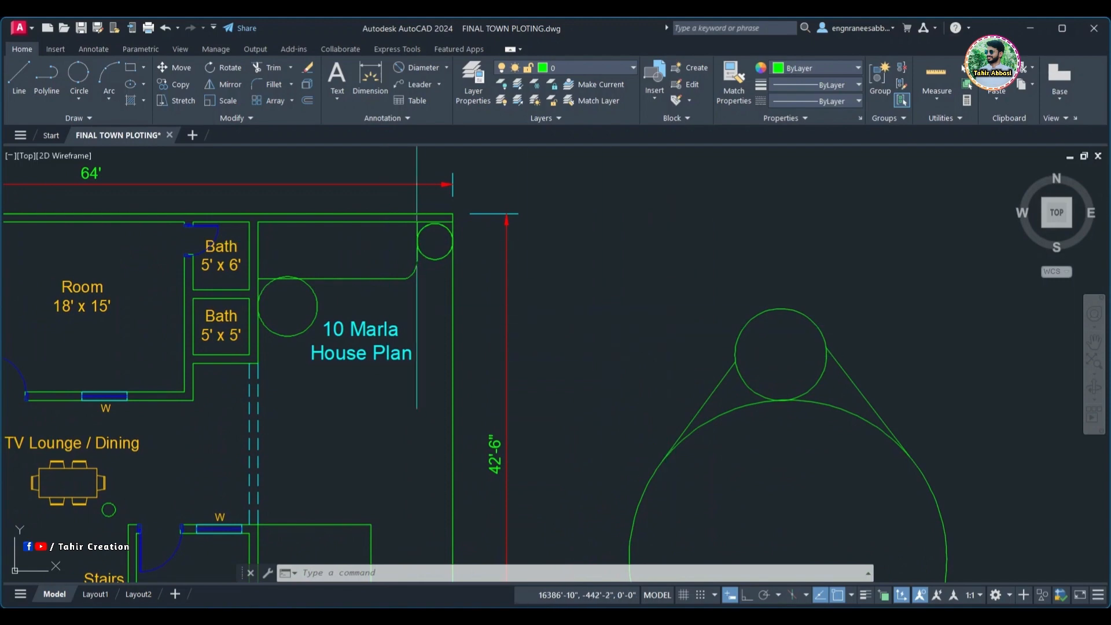
left_click(79, 101)
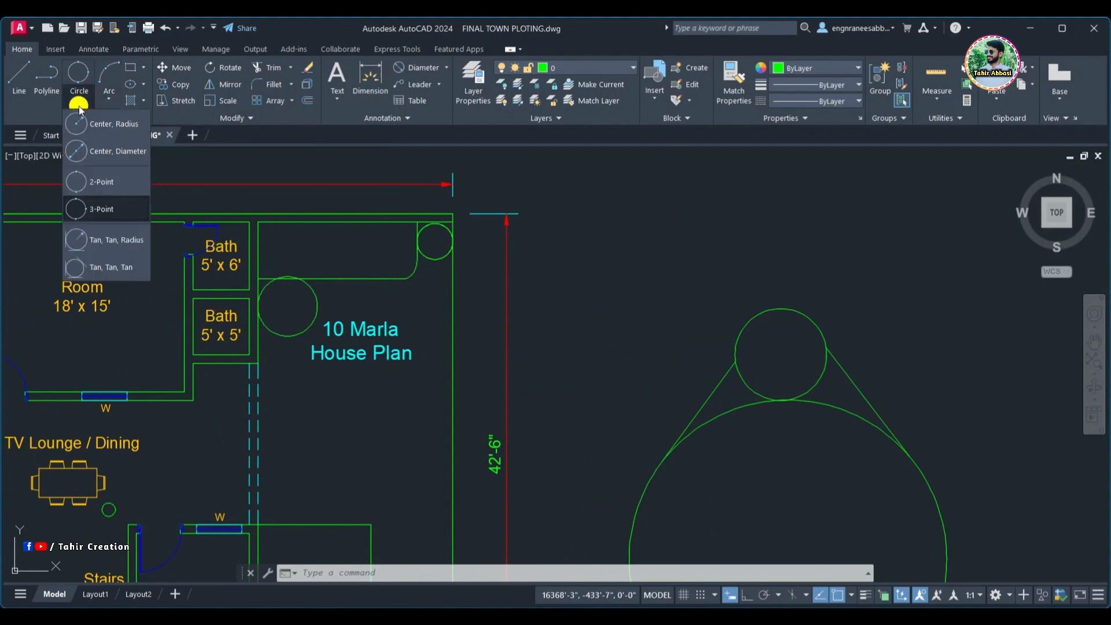
left_click(109, 241)
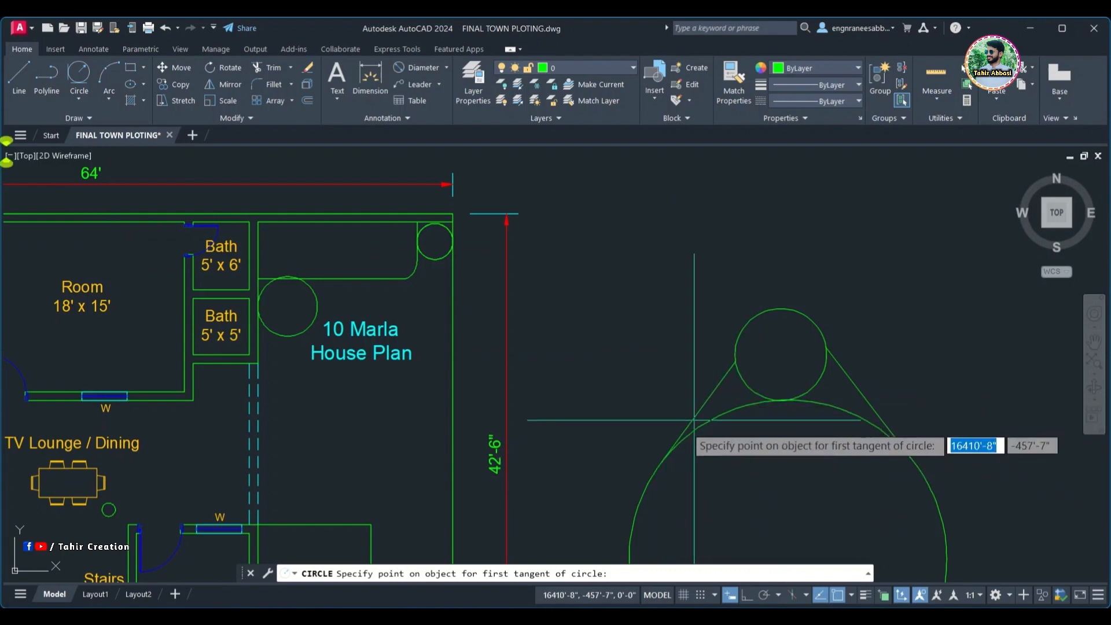
left_click(705, 433)
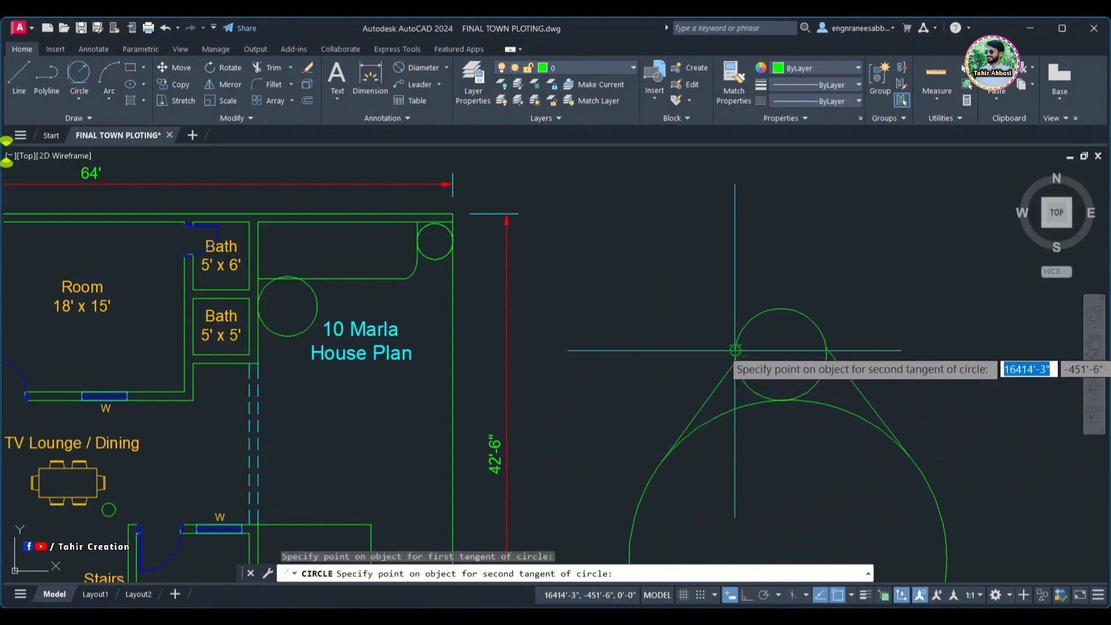
left_click(735, 350)
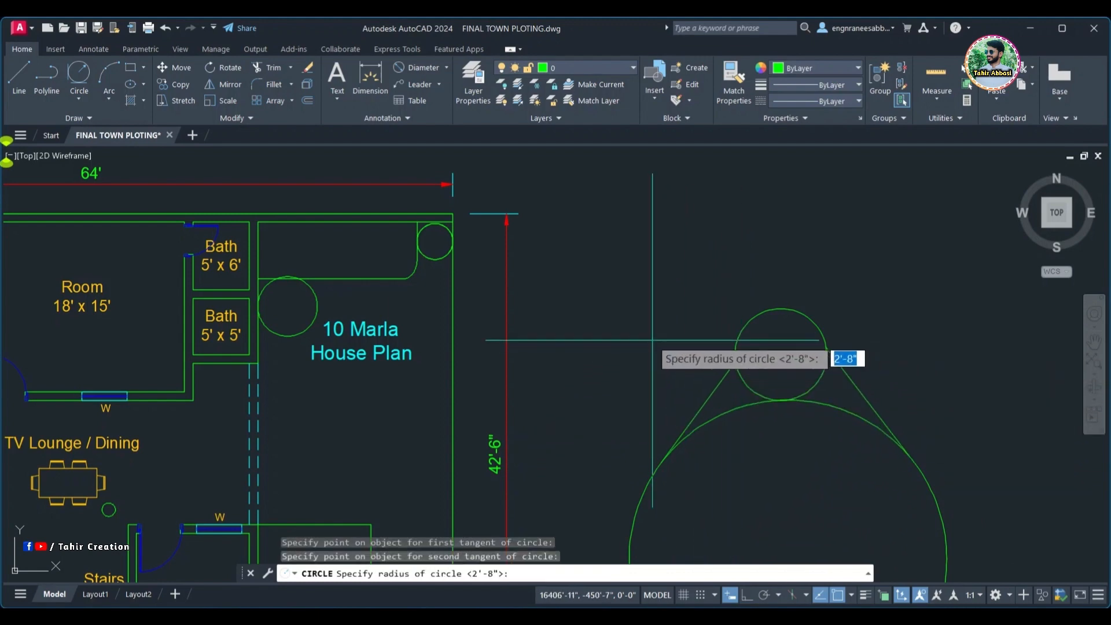
key("Return")
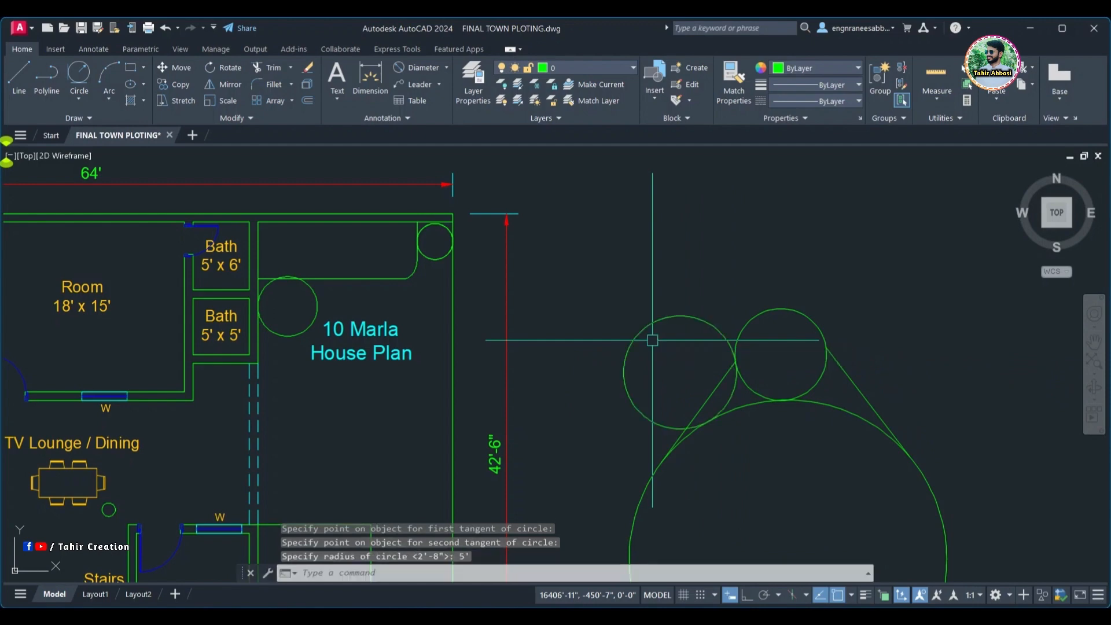
- Add a radius dimension to the new tangent circle, placed outside it on the upper left
scroll(743, 353, "up", 3)
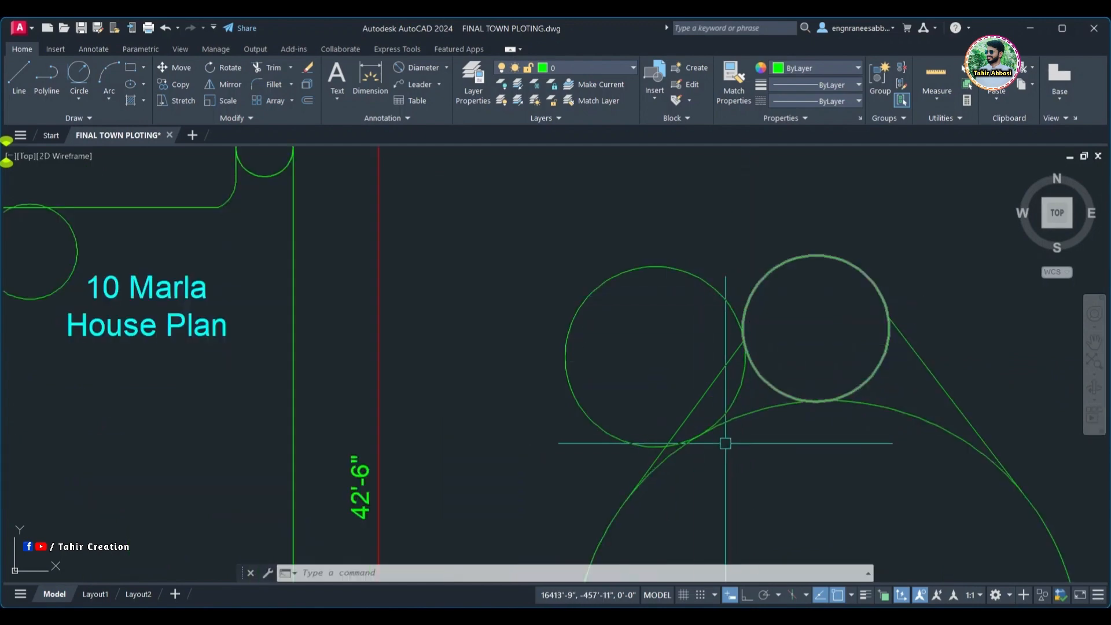
middle_click_drag(639, 282, 656, 317)
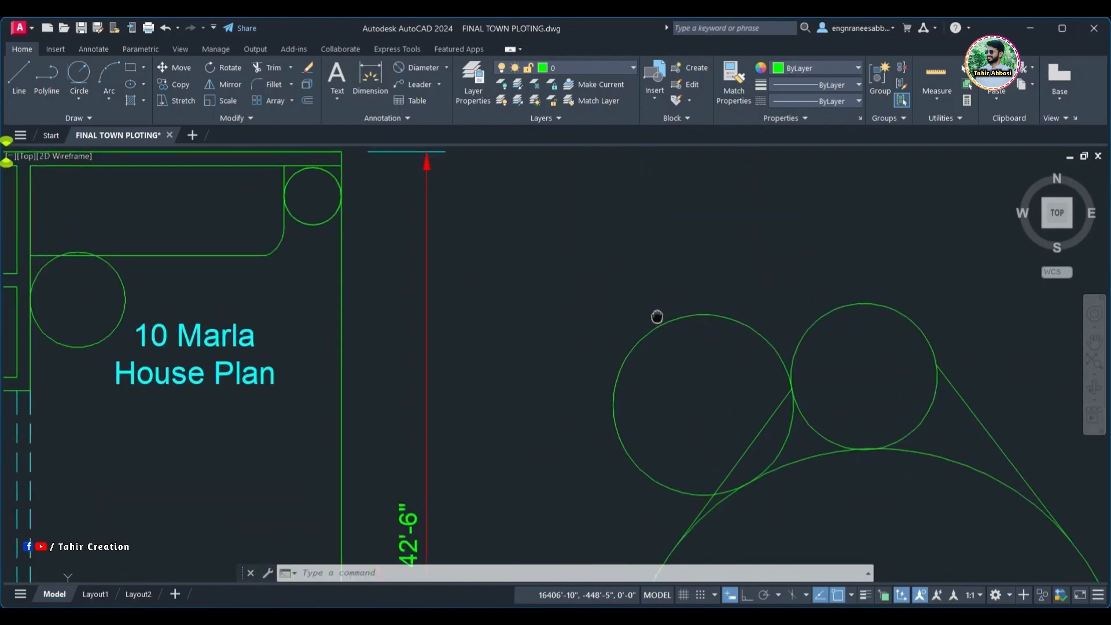
left_click(448, 68)
left_click(413, 212)
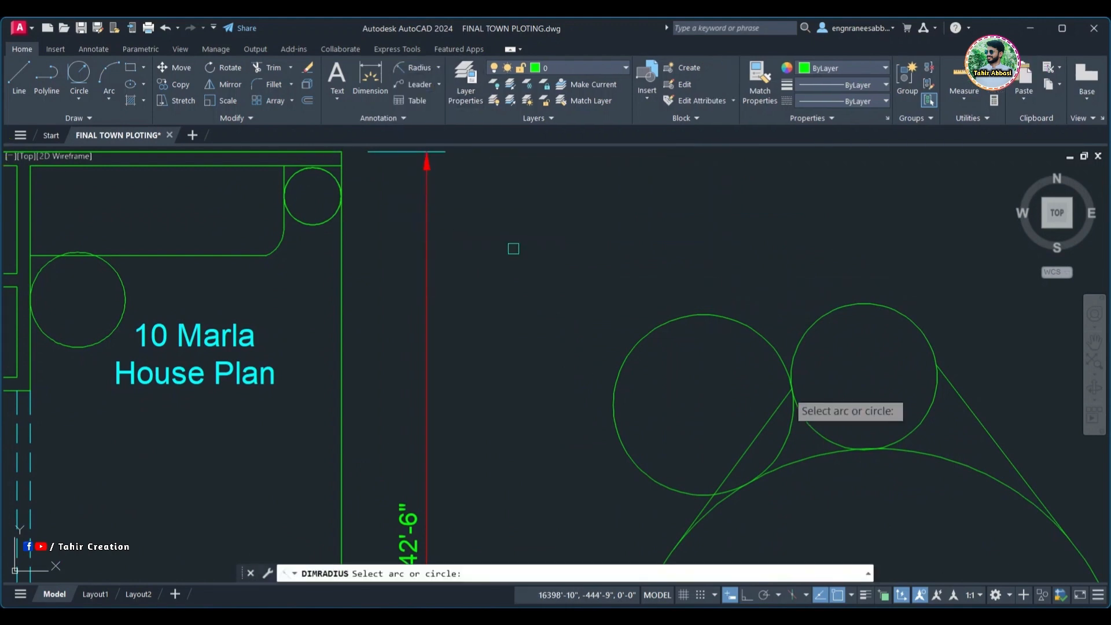
left_click(686, 315)
left_click(597, 253)
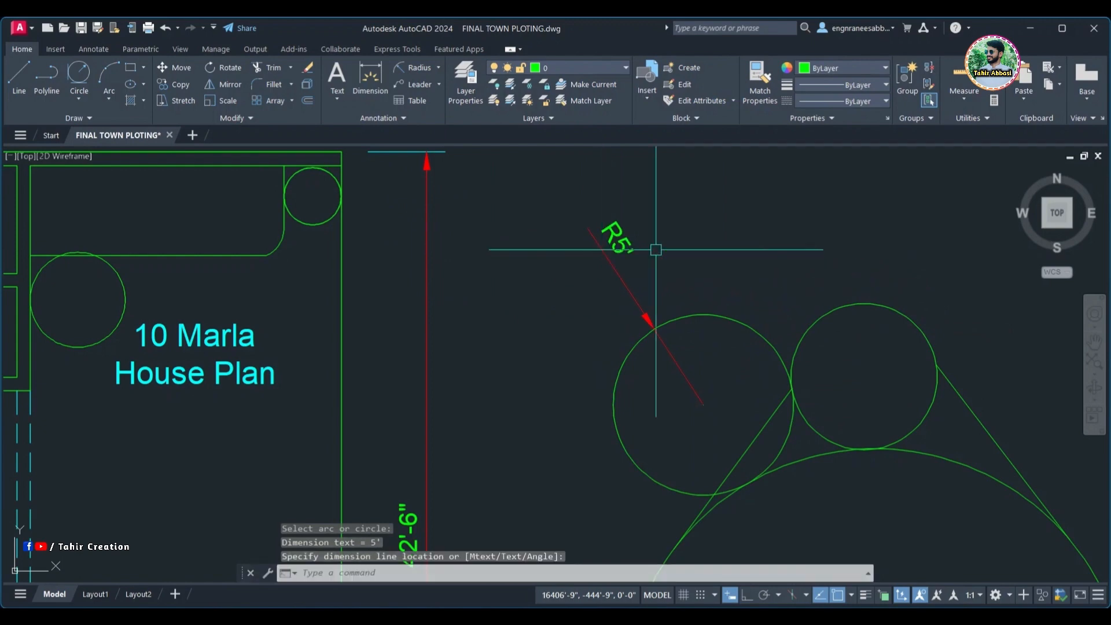
- Draw a Tan, Tan, Radius circle with a 2' radius in the 18' x 15' room's upper-left corner, tangent to its partition and upper wall lines
scroll(662, 273, "down", 2)
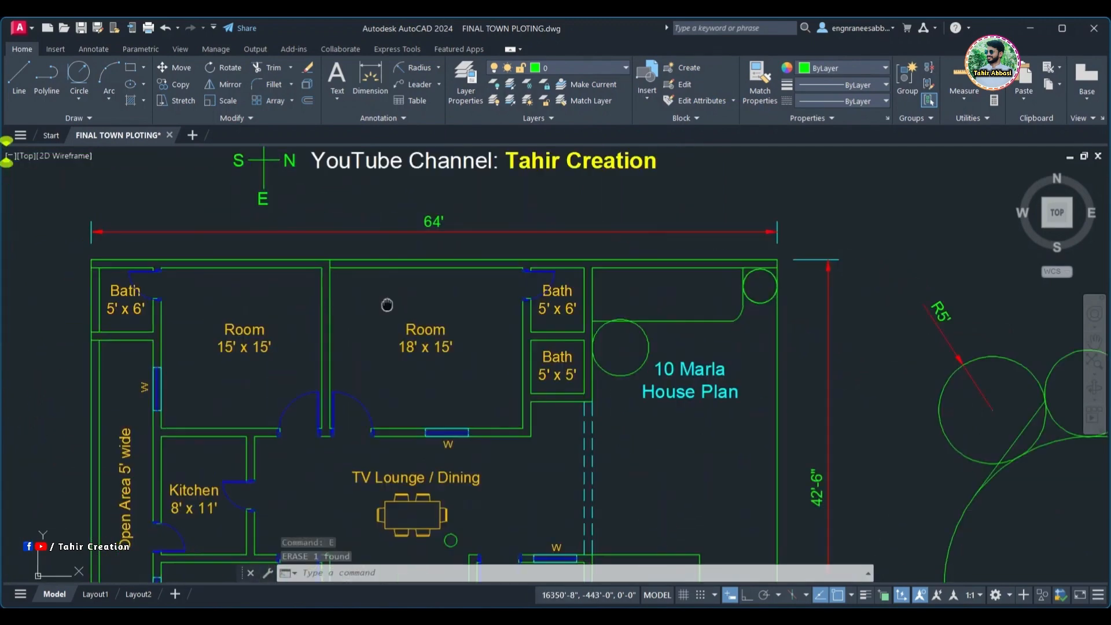
middle_click_drag(387, 305, 423, 314)
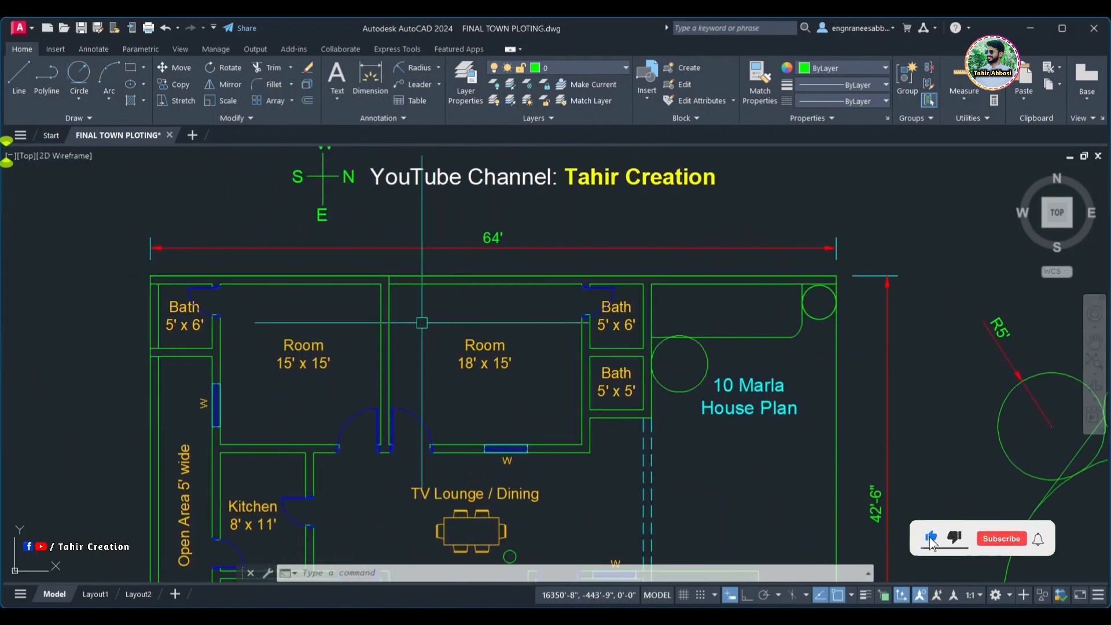
scroll(419, 341, "up", 2)
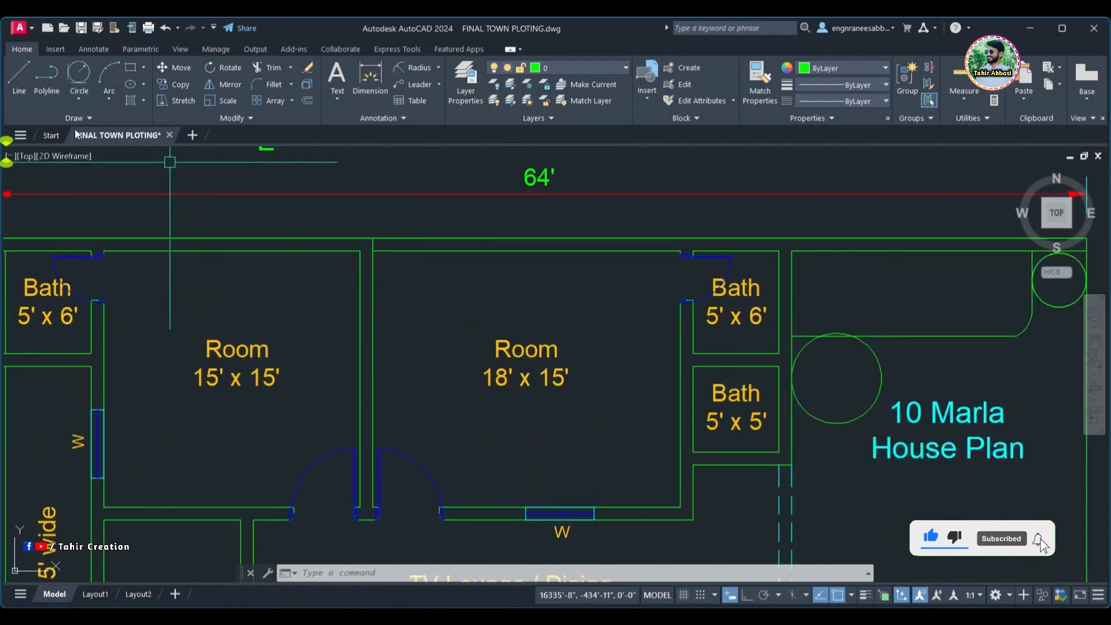
left_click(78, 99)
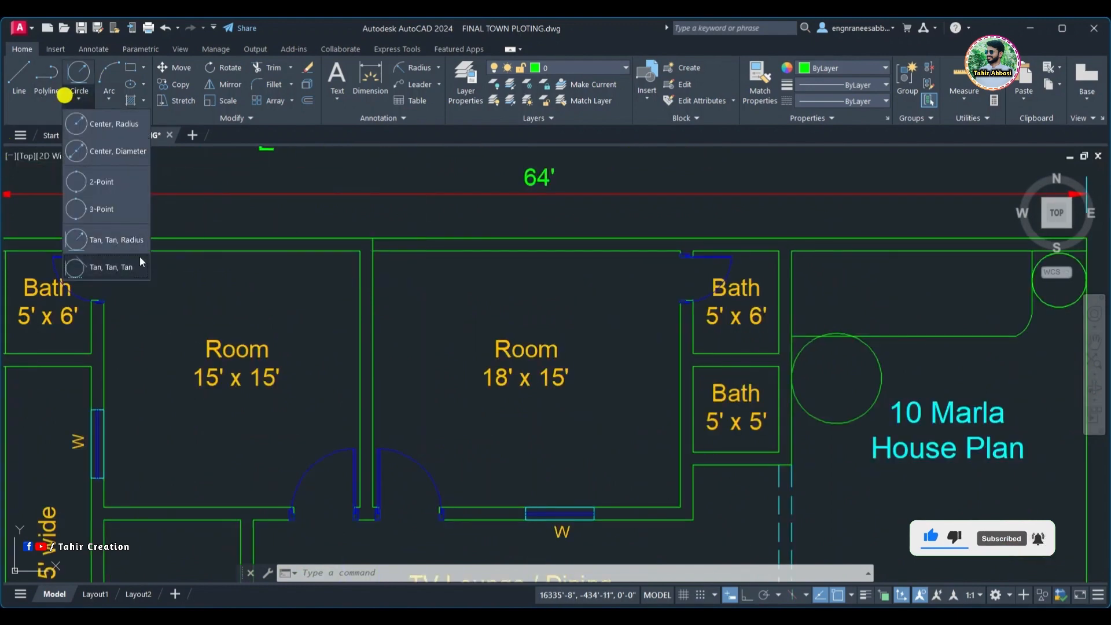
left_click(109, 238)
middle_click_drag(439, 326, 404, 349)
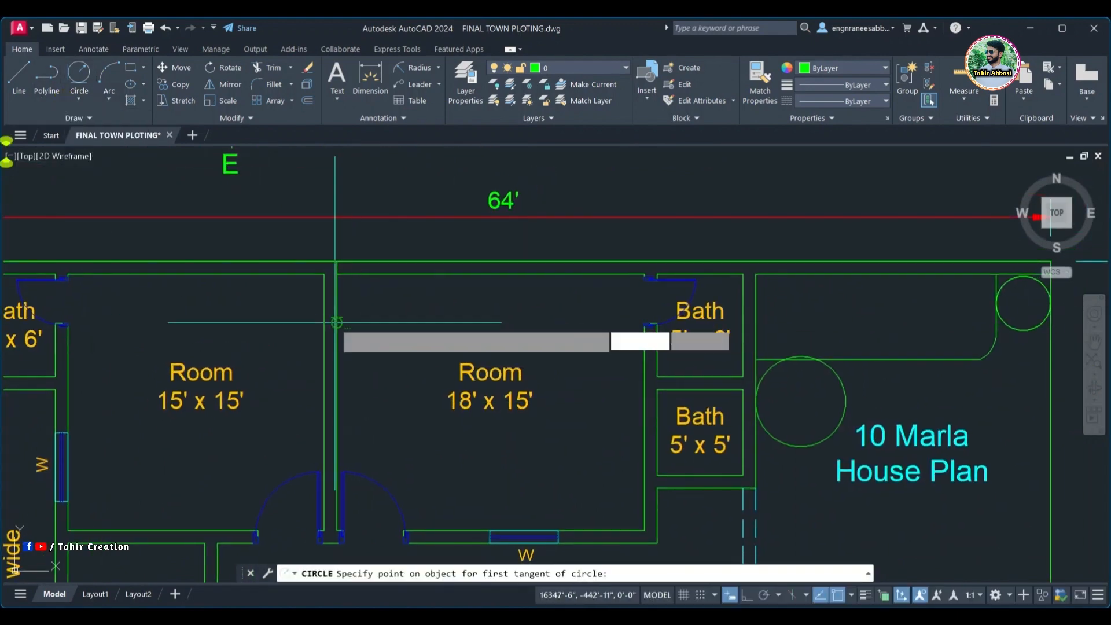
left_click(336, 322)
left_click(384, 274)
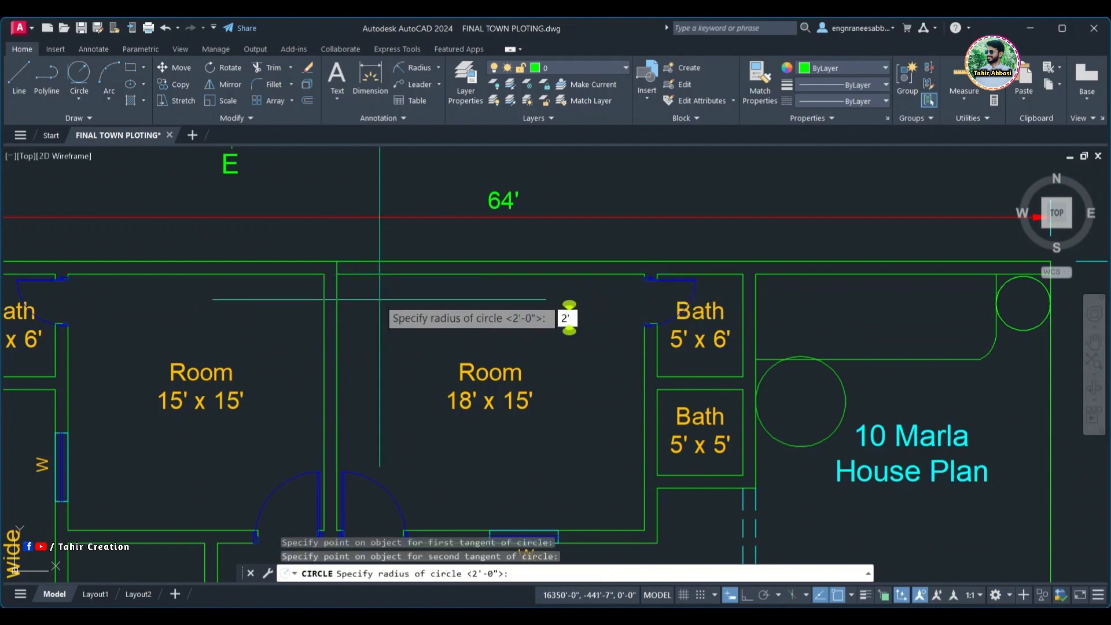
key("Return")
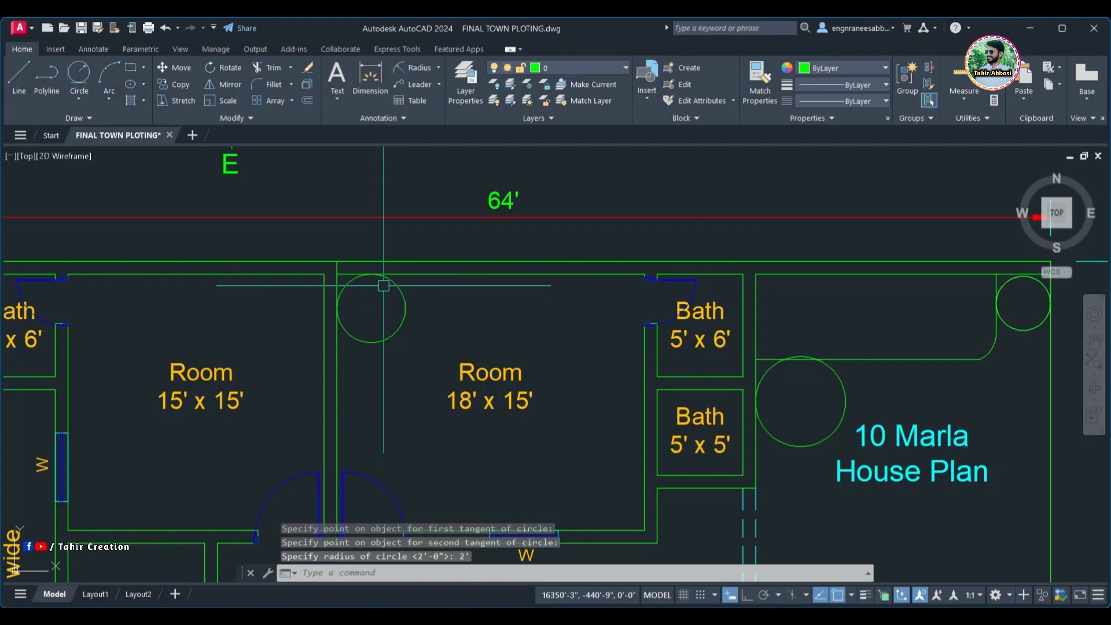
scroll(384, 285, "up", 6)
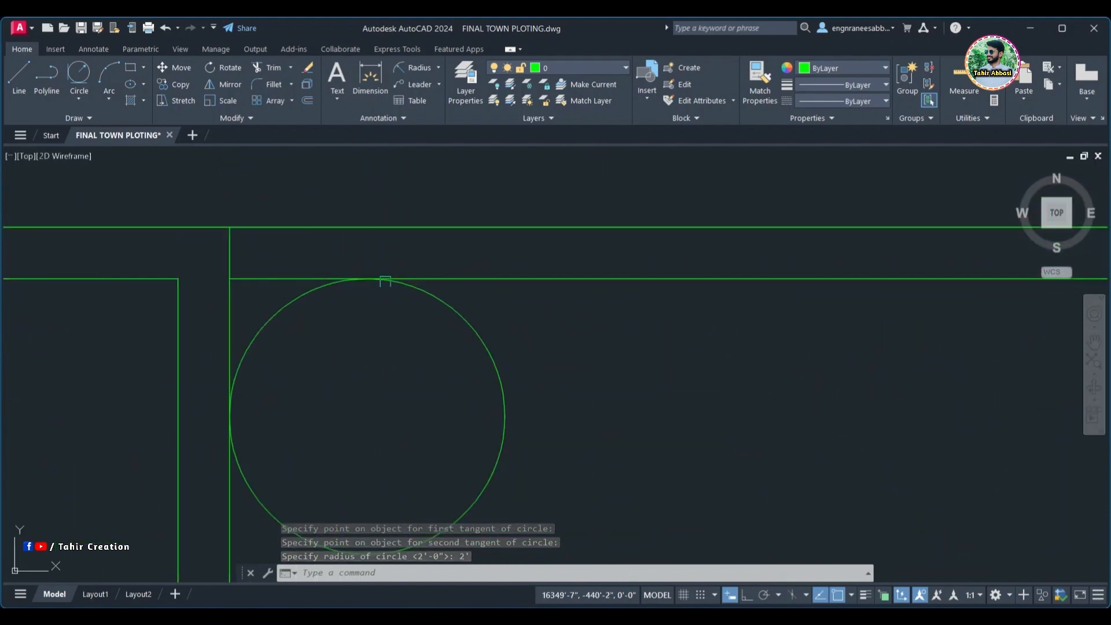
scroll(375, 279, "up", 2)
scroll(372, 278, "down", 2)
middle_click_drag(279, 354, 331, 259)
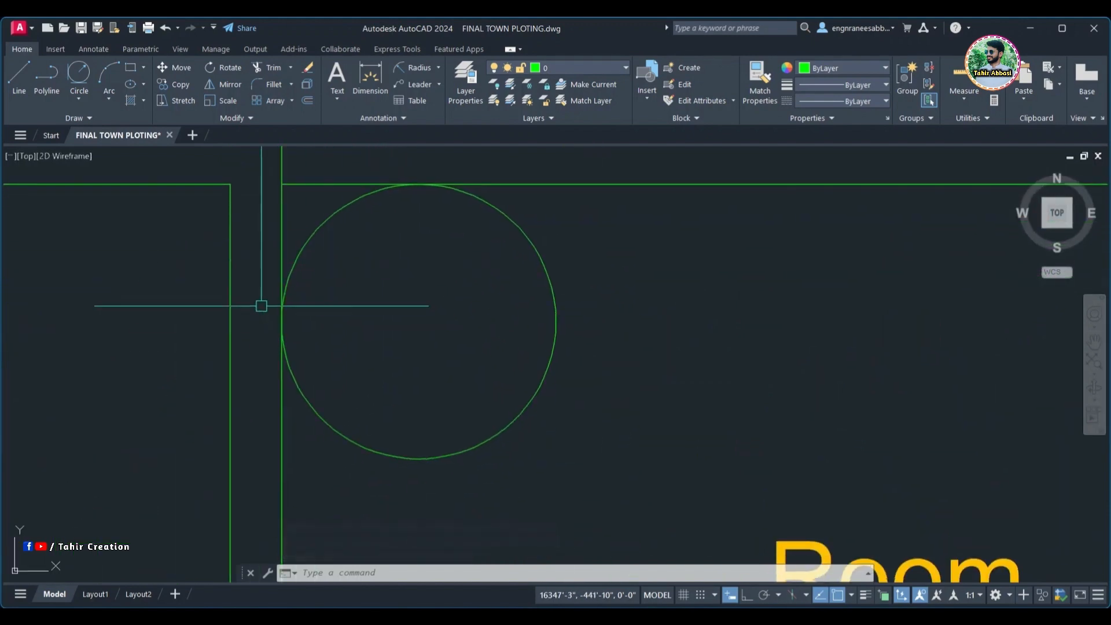
- Draw a Tan, Tan, Tan circle in the gap beside the plan, tangent to the large circle, the middle upper circle and the right sloping line
middle_click_drag(272, 230, 295, 301)
scroll(351, 301, "down", 4)
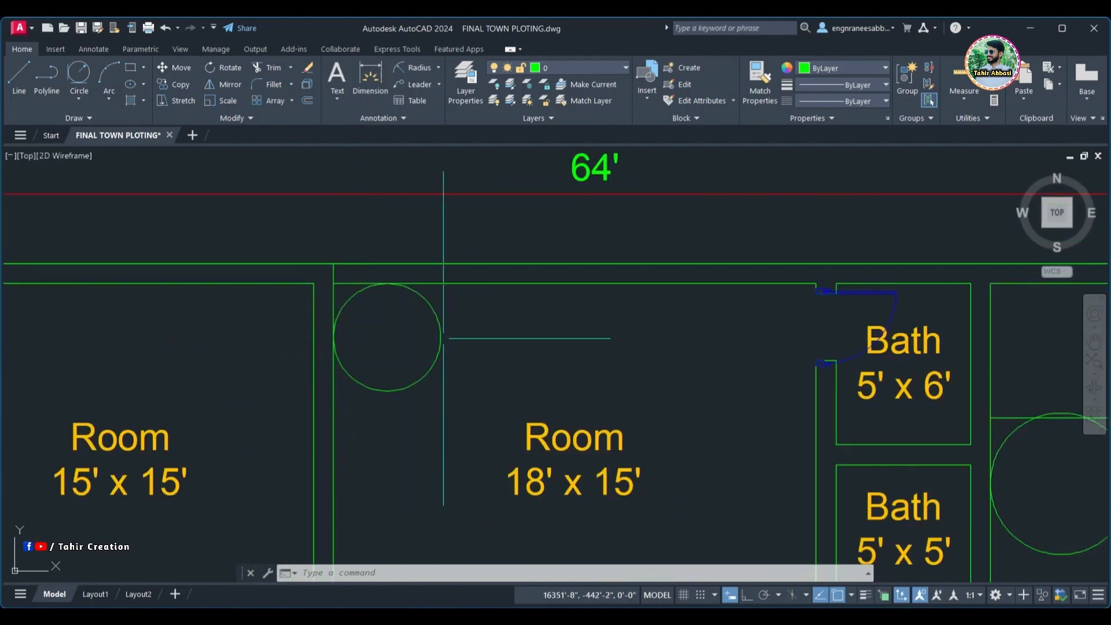
scroll(443, 338, "down", 6)
left_click(78, 101)
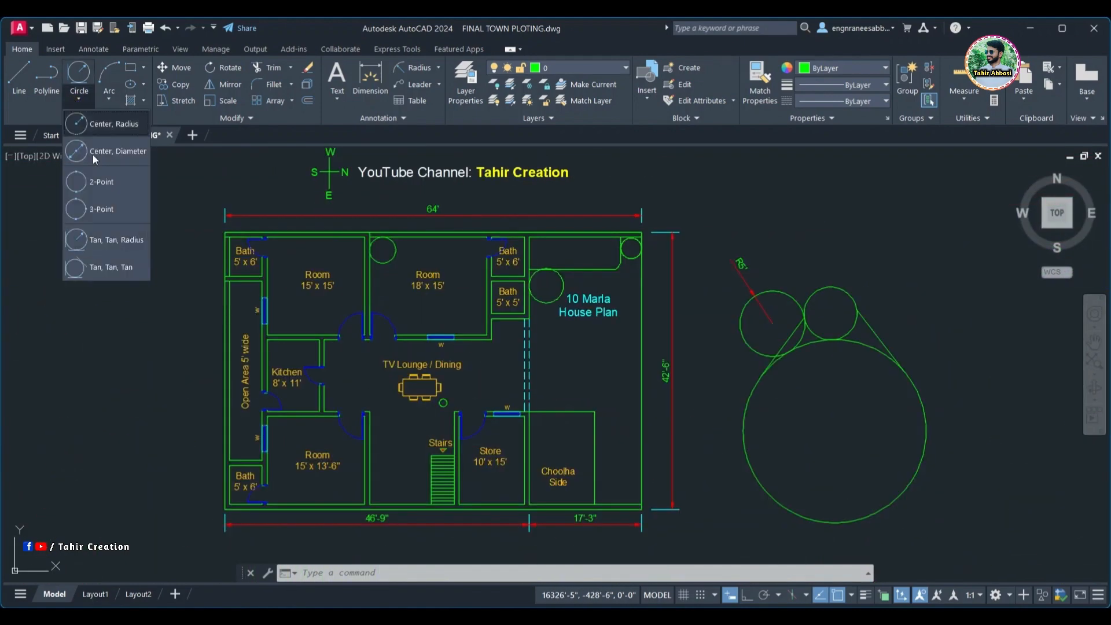
left_click(119, 267)
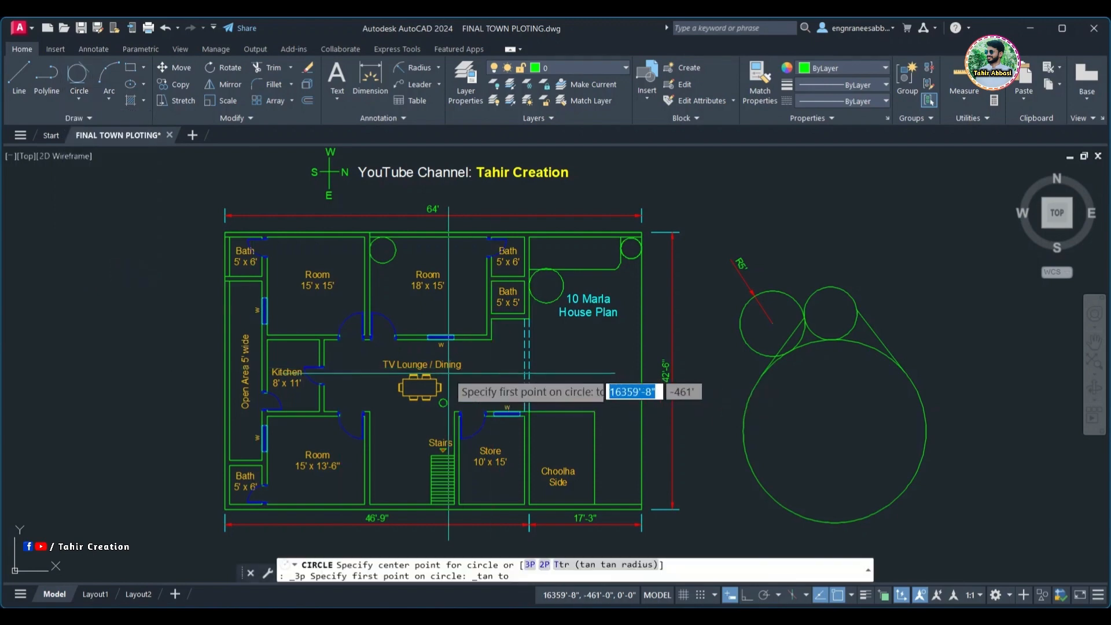
scroll(620, 343, "up", 4)
mouse_move(857, 329)
middle_mouse_down()
mouse_move(620, 343)
mouse_move(620, 365)
middle_mouse_up()
scroll(621, 365, "up", 4)
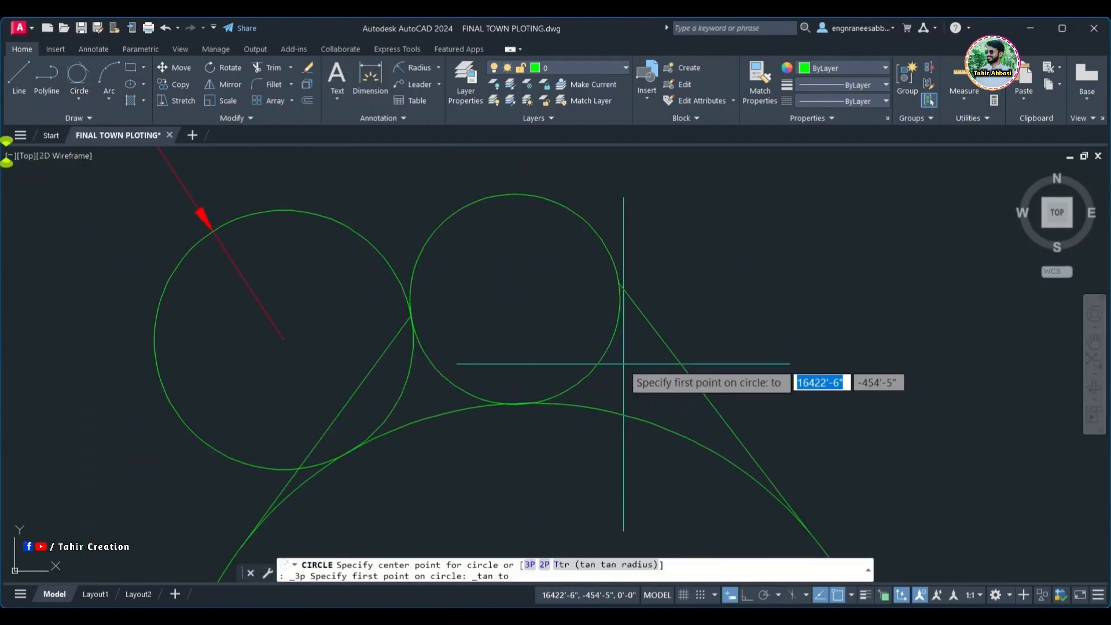
scroll(623, 364, "down", 2)
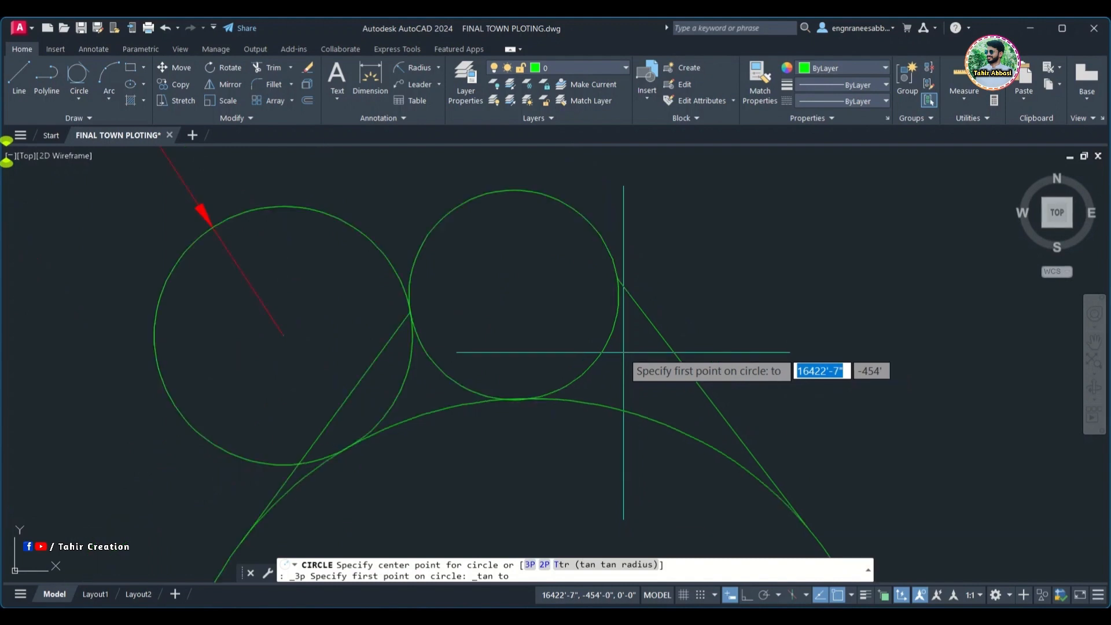
left_click(649, 405)
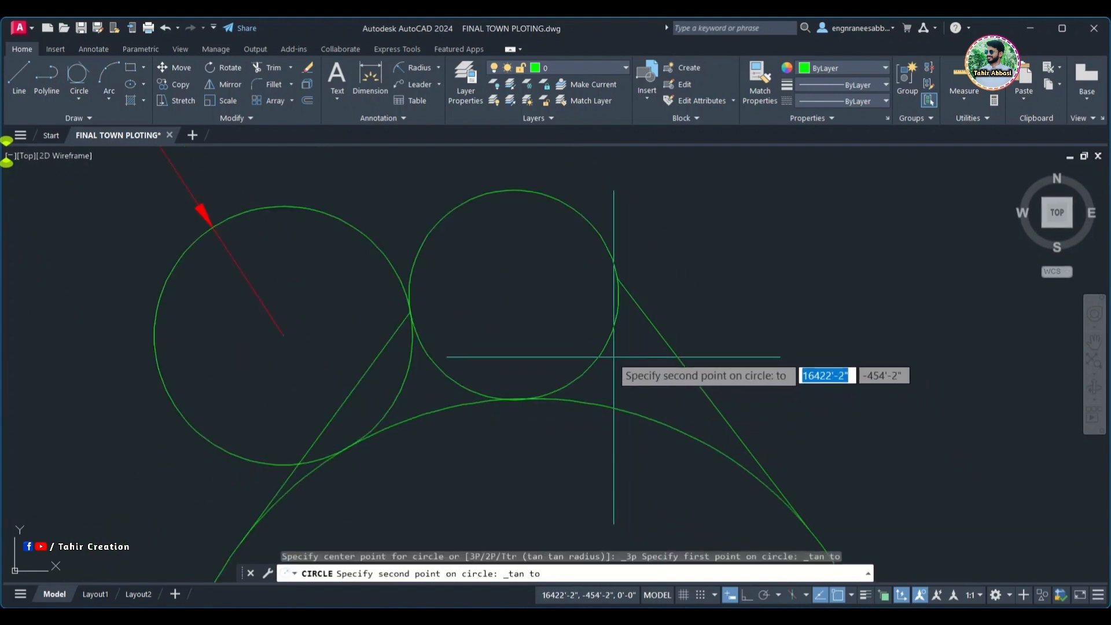
left_click(604, 352)
left_click(672, 364)
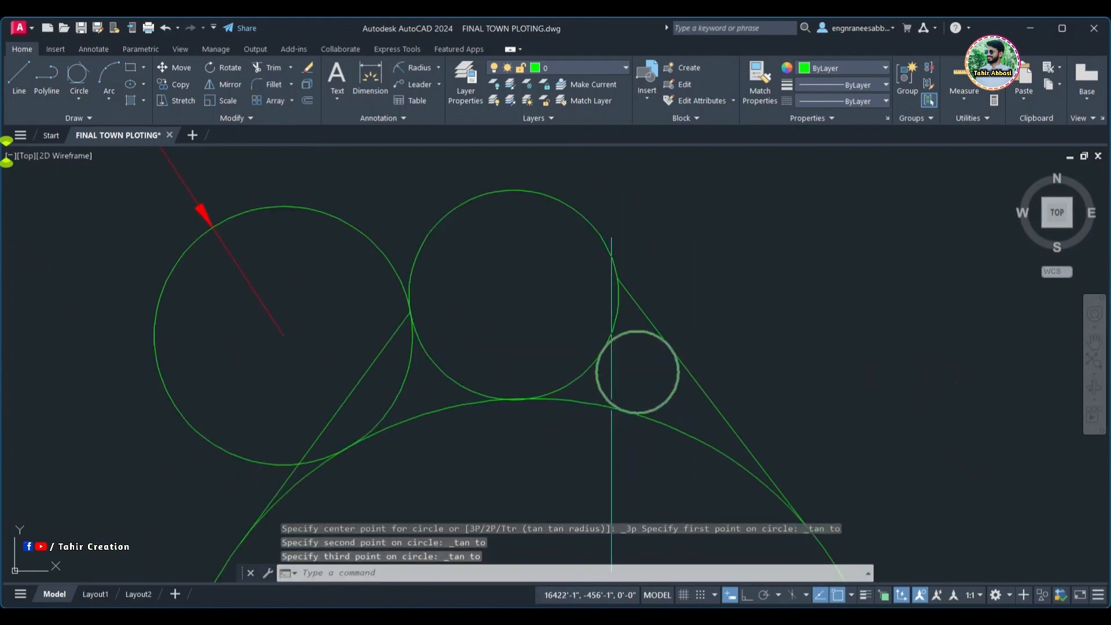
- Examine the new circle's tangent points with the neighbouring circle and sloping line, and its place in the whole drawing
scroll(650, 357, "up", 3)
scroll(666, 324, "up", 8)
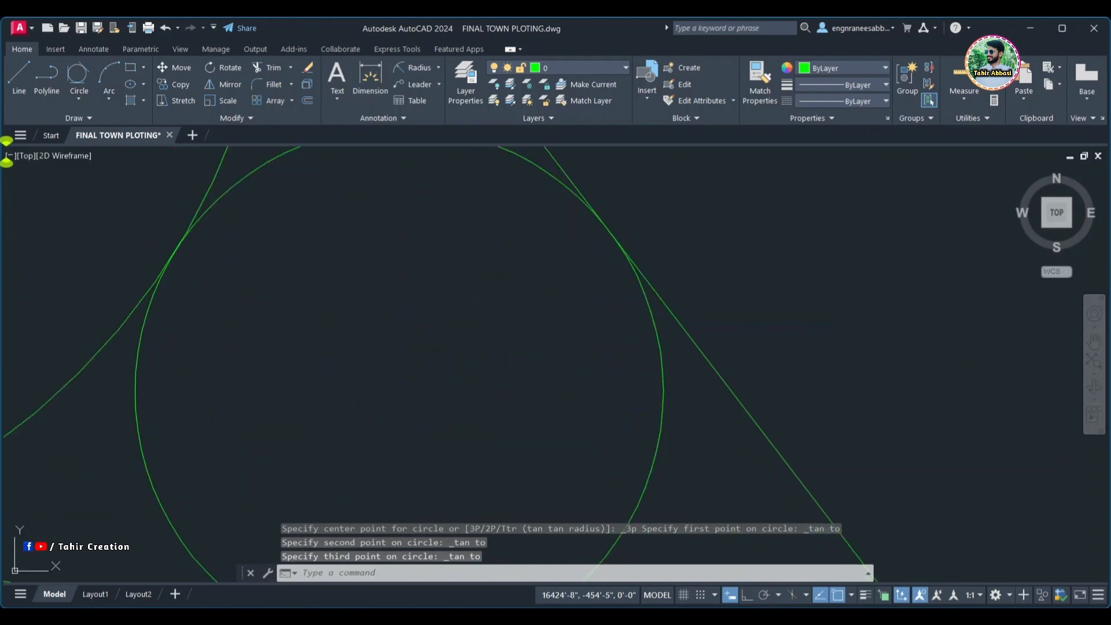
middle_click_drag(640, 319, 745, 290)
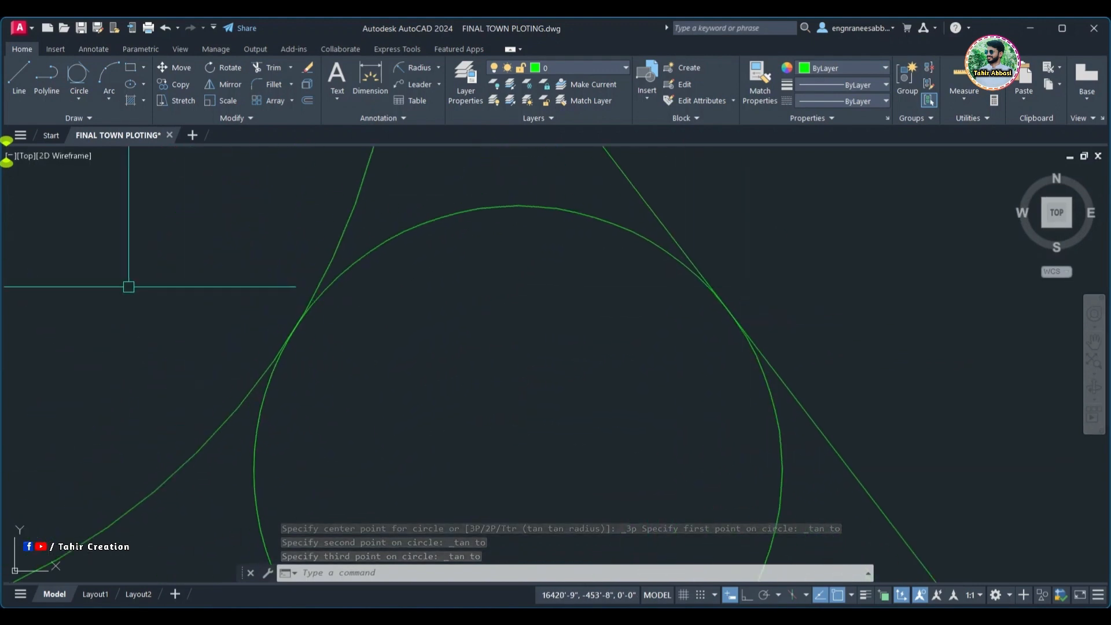
middle_click_drag(263, 279, 310, 230)
scroll(374, 276, "down", 5)
middle_click_drag(426, 396, 739, 338)
scroll(561, 380, "down", 7)
middle_click_drag(368, 389, 580, 357)
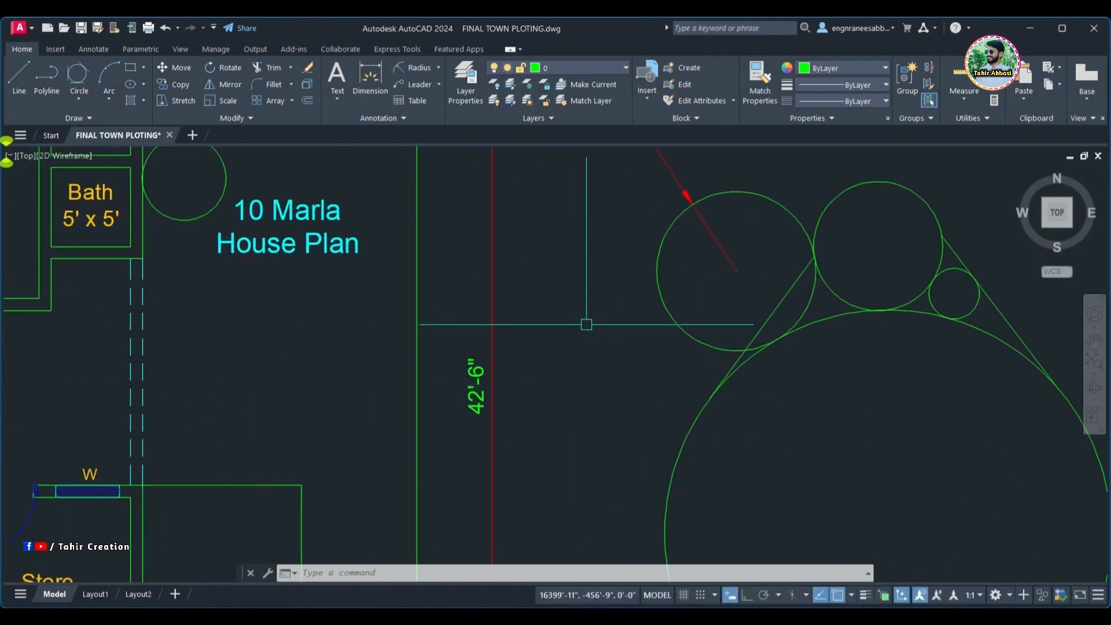
scroll(584, 323, "down", 2)
middle_click_drag(513, 329, 635, 291)
scroll(504, 305, "down", 2)
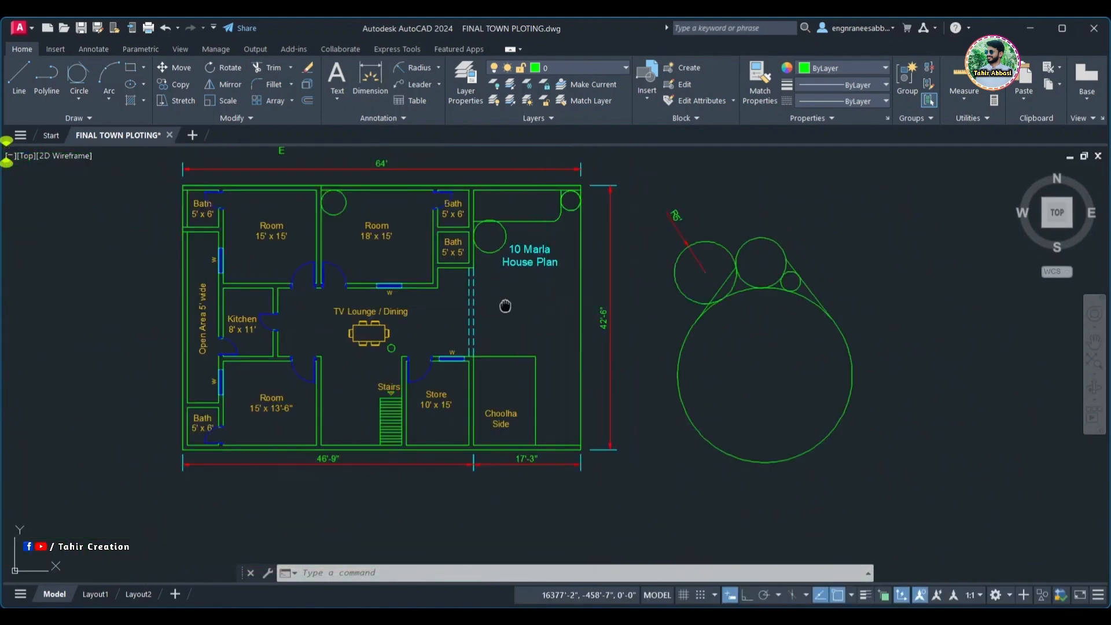
mouse_move(505, 304)
middle_mouse_down()
mouse_move(521, 337)
mouse_move(457, 348)
middle_mouse_up()
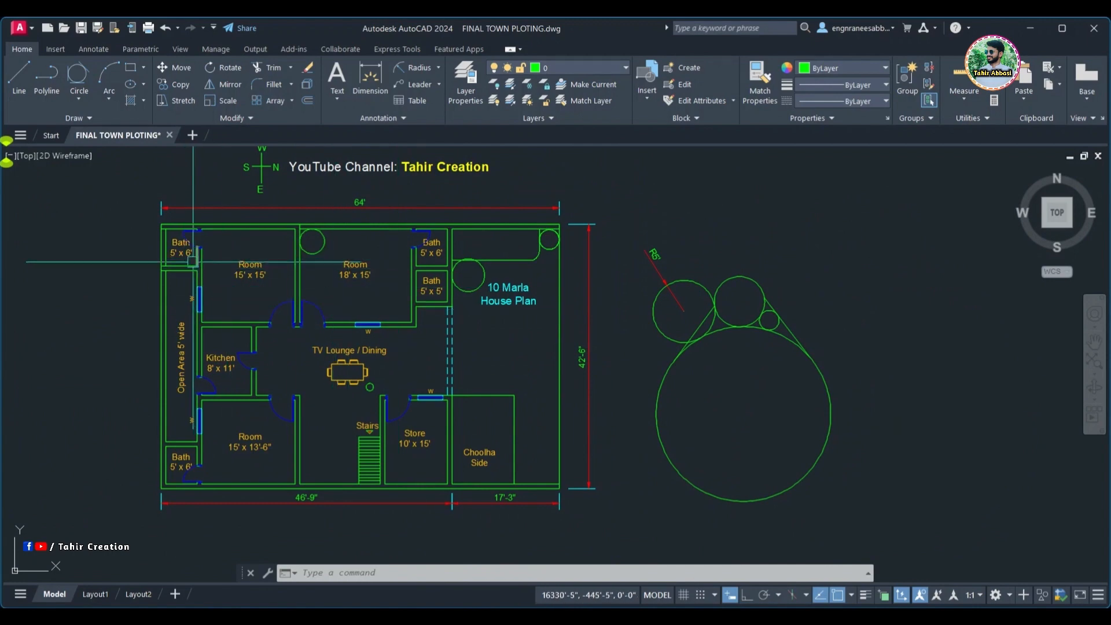
left_click(79, 100)
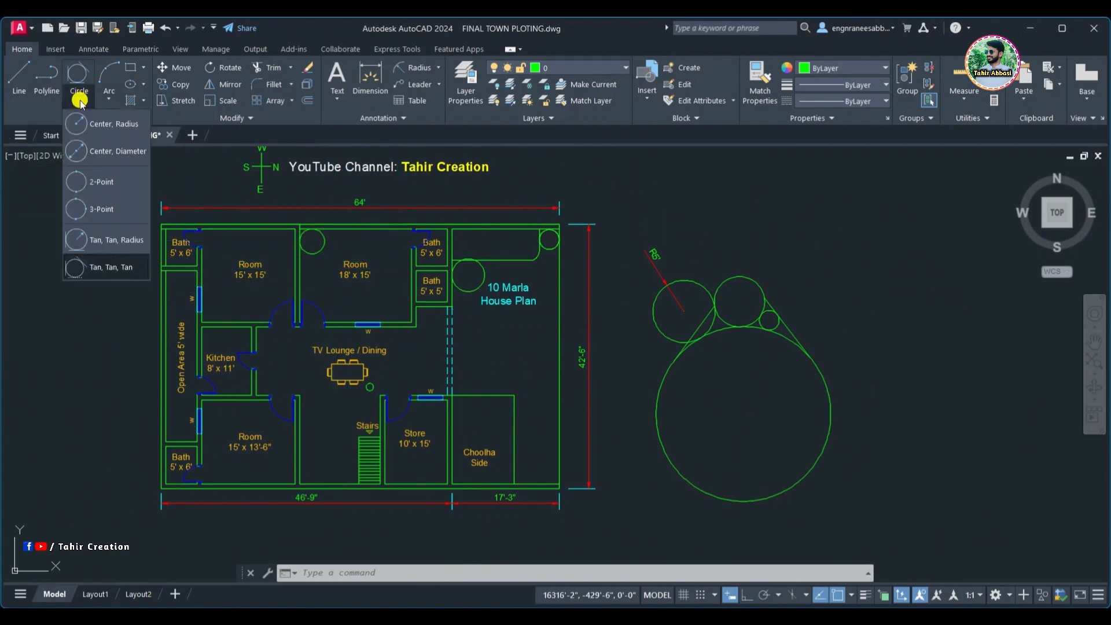
left_click(720, 198)
left_click(681, 201)
left_click(681, 201)
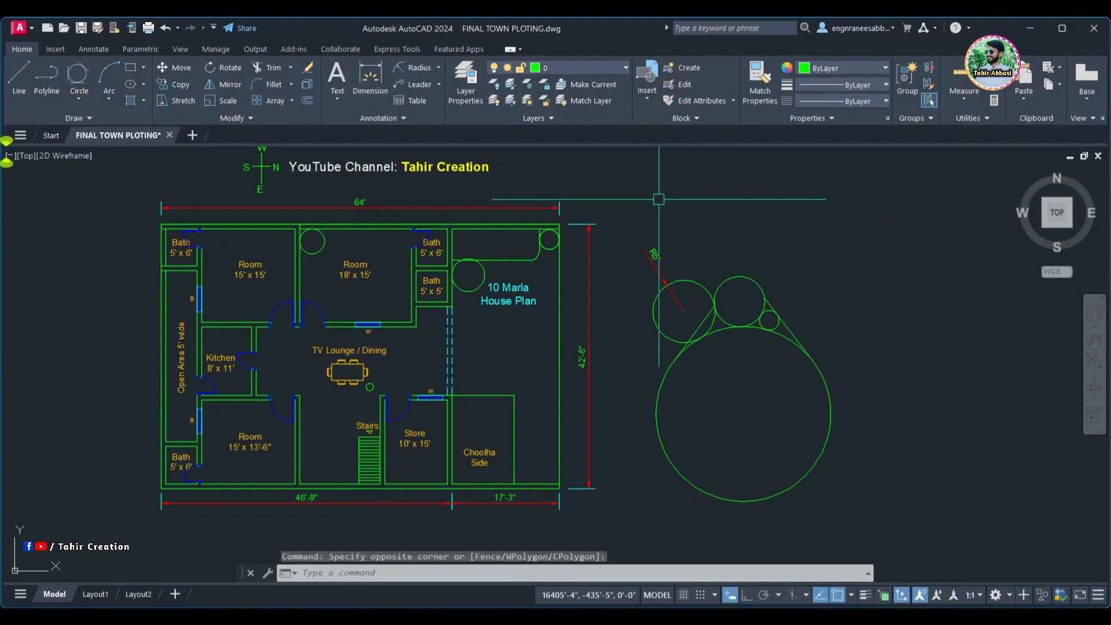
middle_click_drag(652, 197, 646, 221)
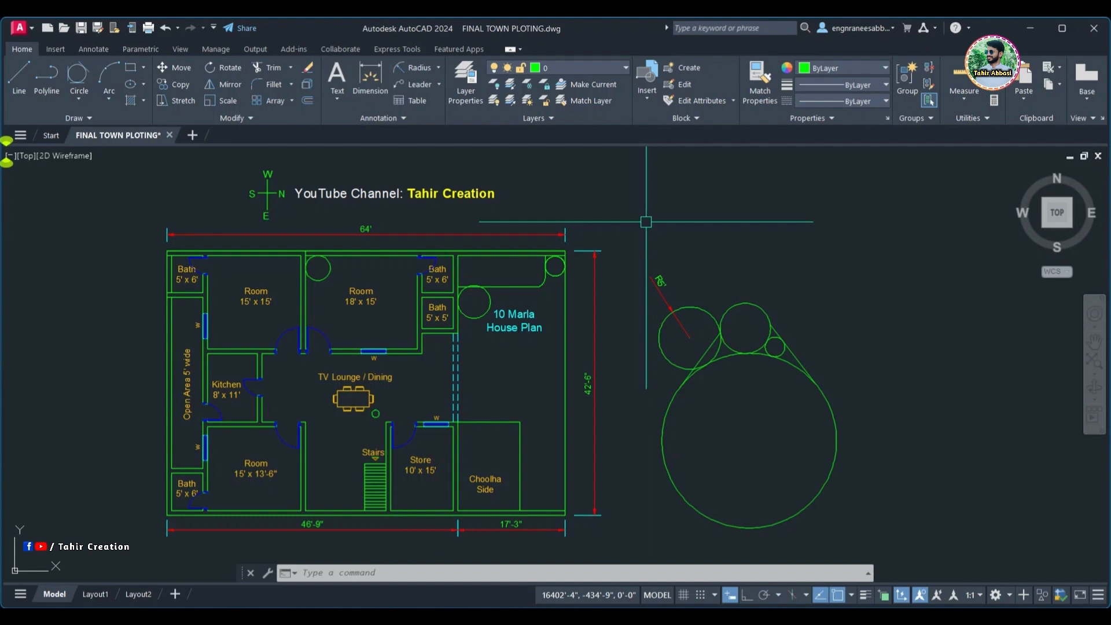
middle_click_drag(648, 223, 620, 234)
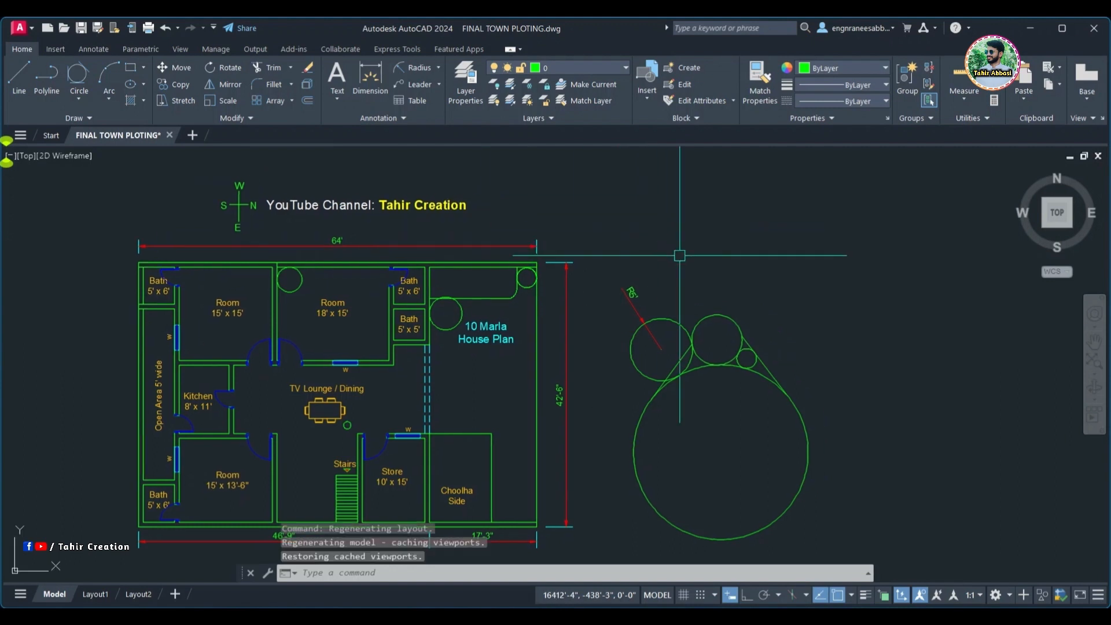
left_click(110, 98)
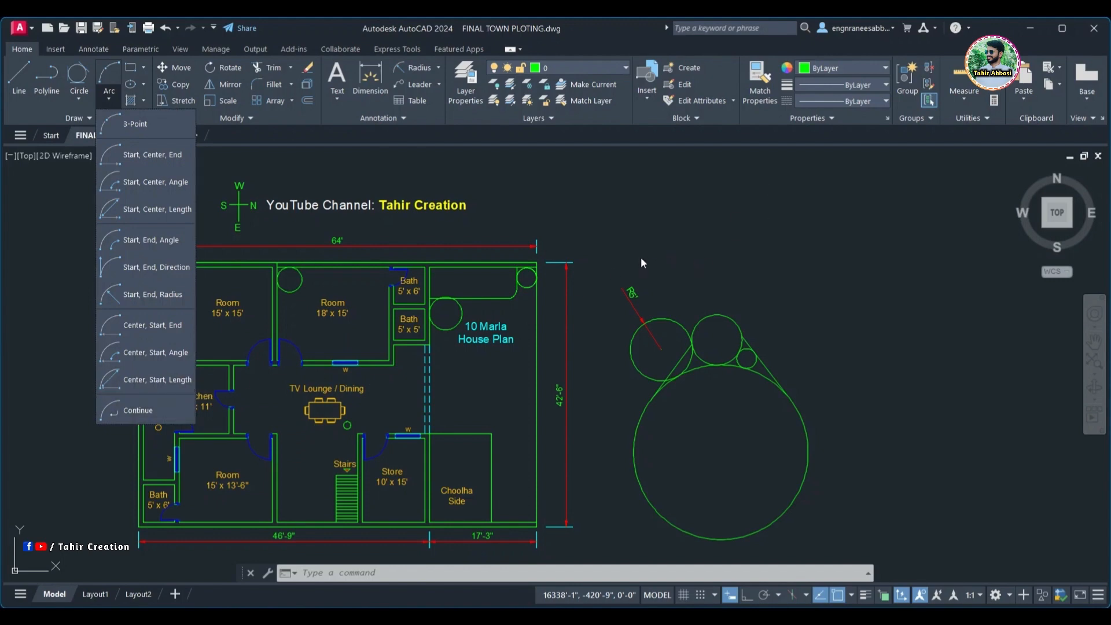
left_click(135, 124)
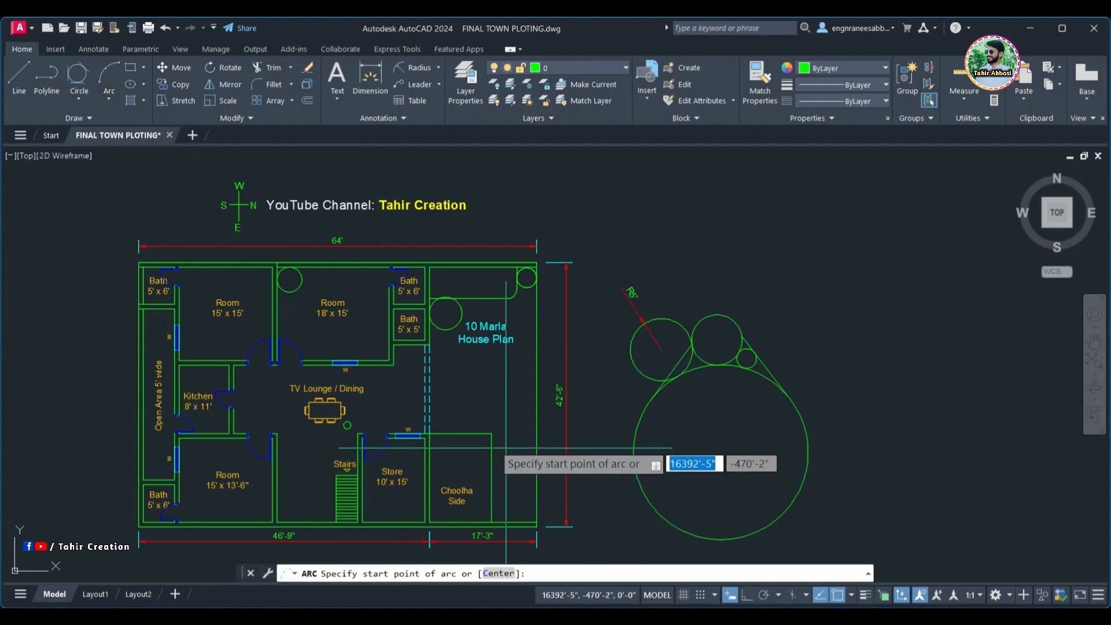
scroll(457, 434, "up", 3)
scroll(435, 407, "up", 2)
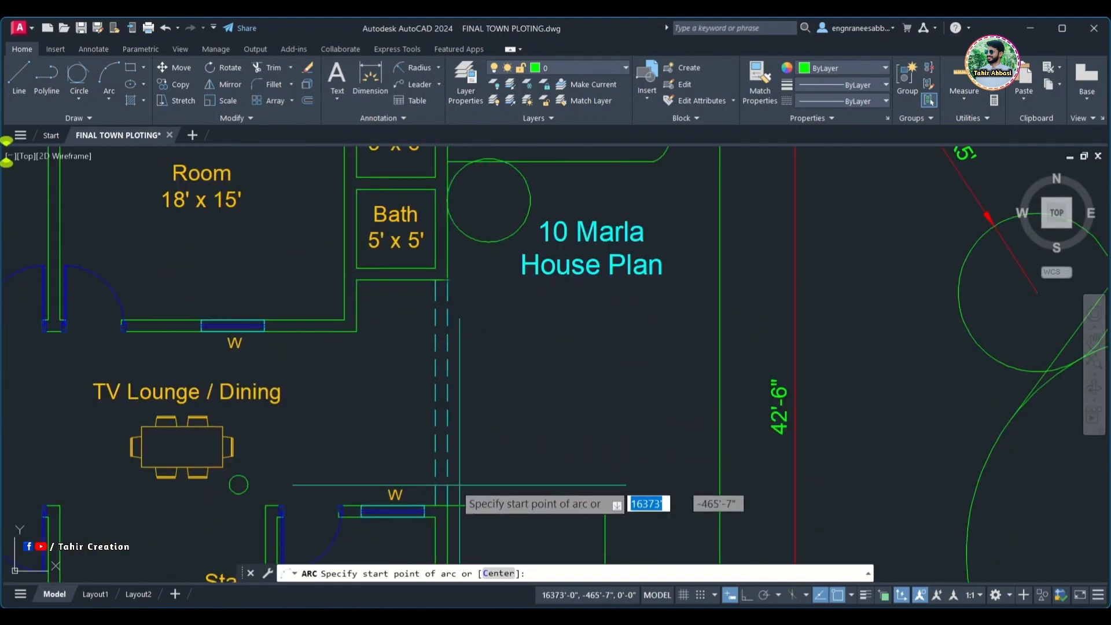
mouse_move(472, 366)
middle_mouse_down()
mouse_move(518, 305)
mouse_move(477, 332)
middle_mouse_up()
key("Escape")
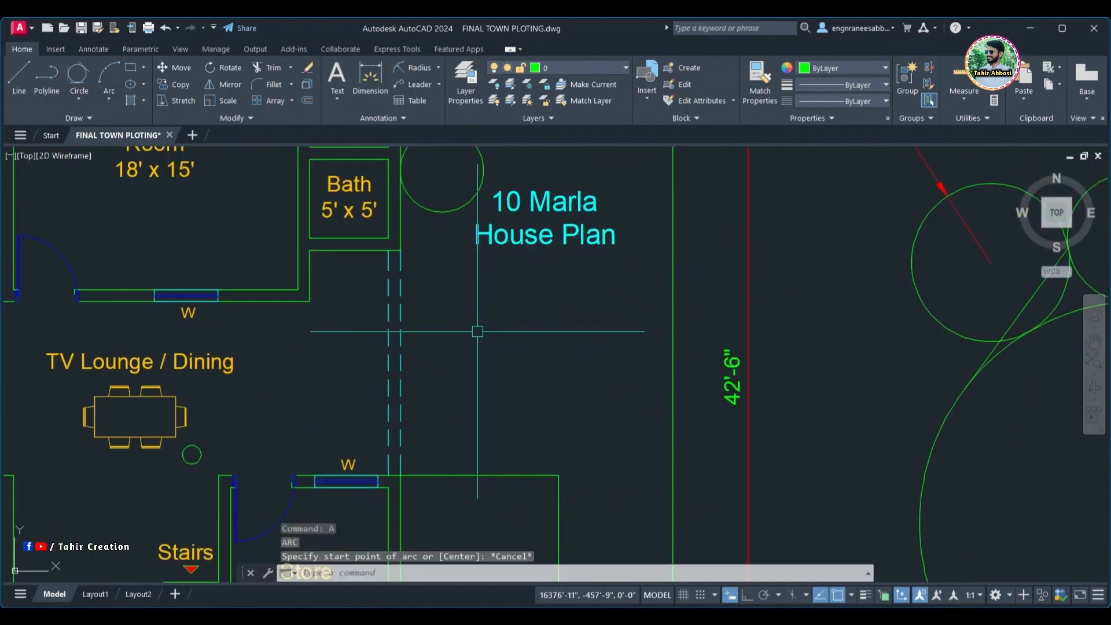
- Draw a 3-point arc joining the upper and lower ends of the right dashed opening line, bulging right through a free point about 7' from the start
key("Return")
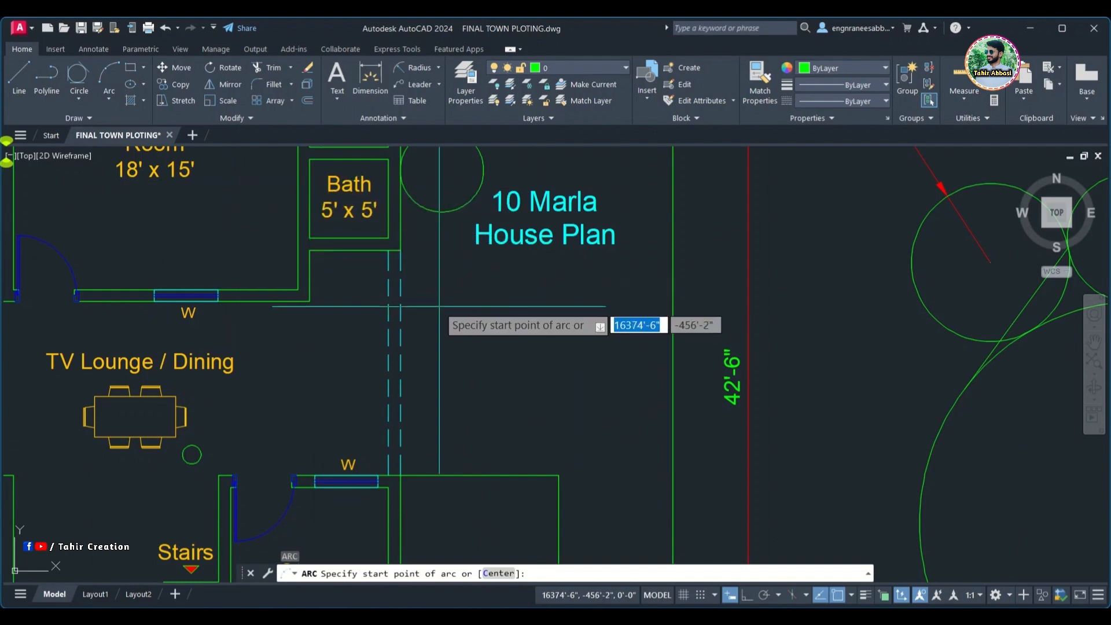
left_click(399, 250)
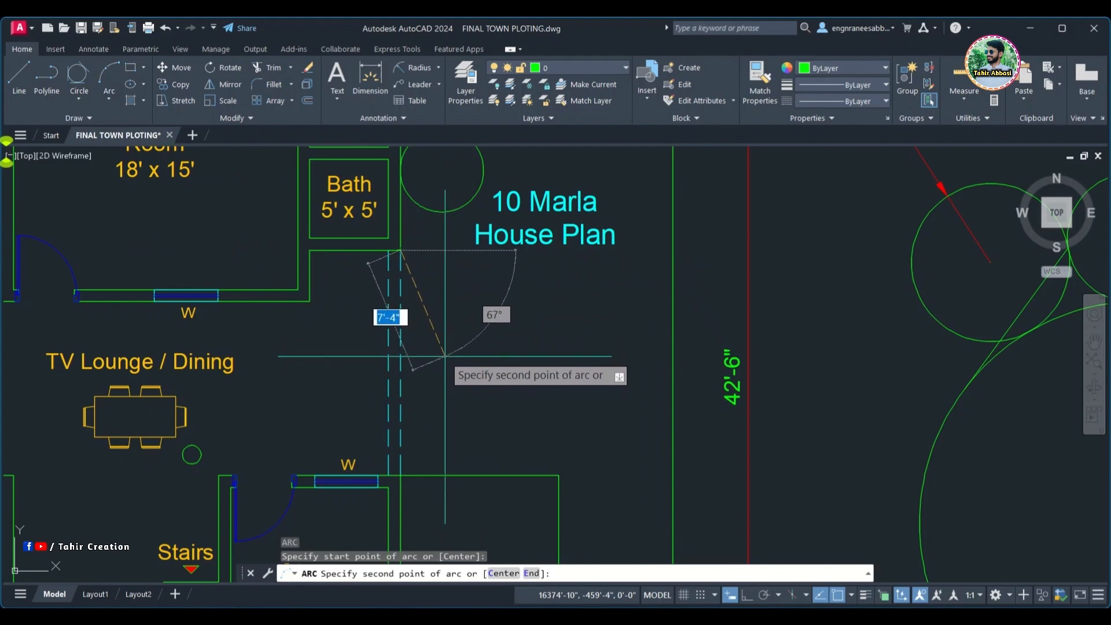
left_click(444, 351)
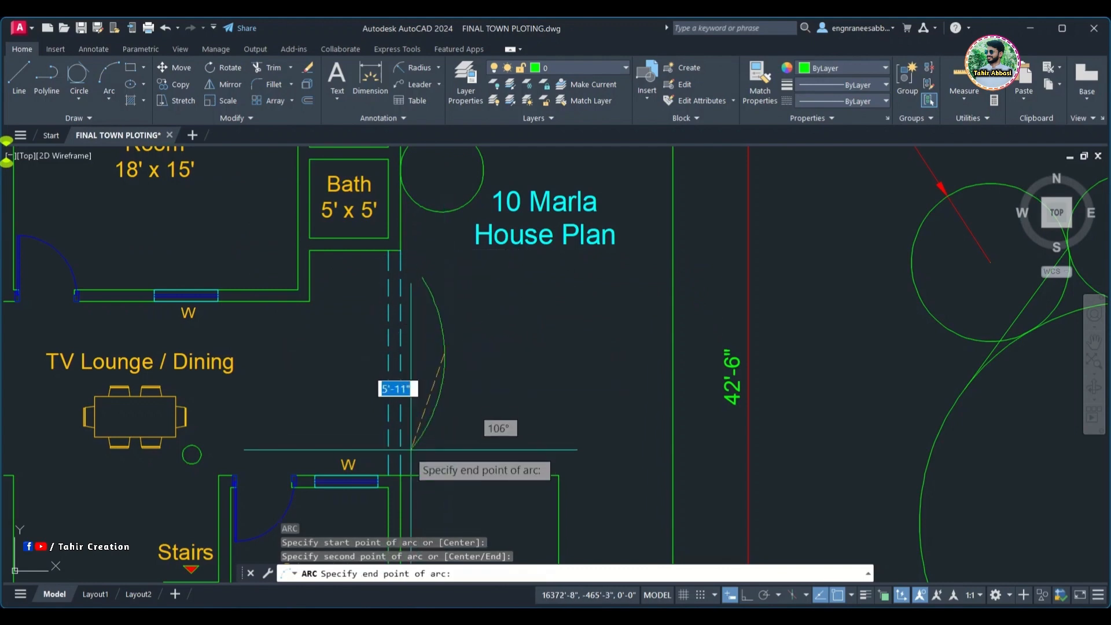
left_click(401, 475)
middle_click_drag(490, 372, 541, 351)
- Draw a Start, Center, Angle arc from the Choolha Side room's upper-right corner, with a free center above it and a 45° included angle
left_click(108, 99)
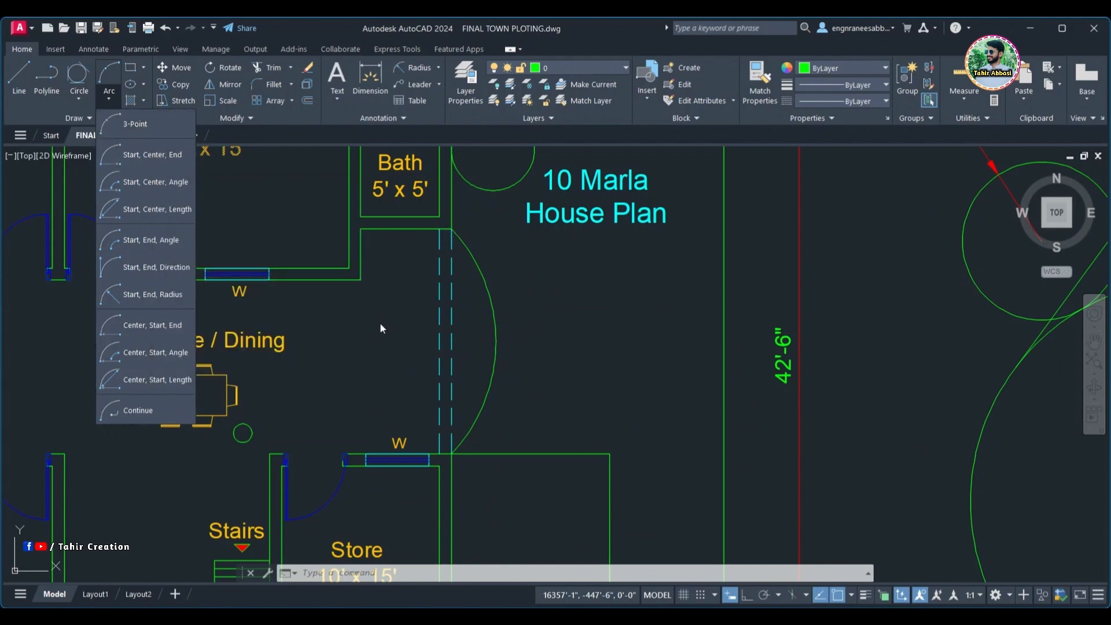
left_click(144, 185)
middle_click_drag(775, 347, 650, 330)
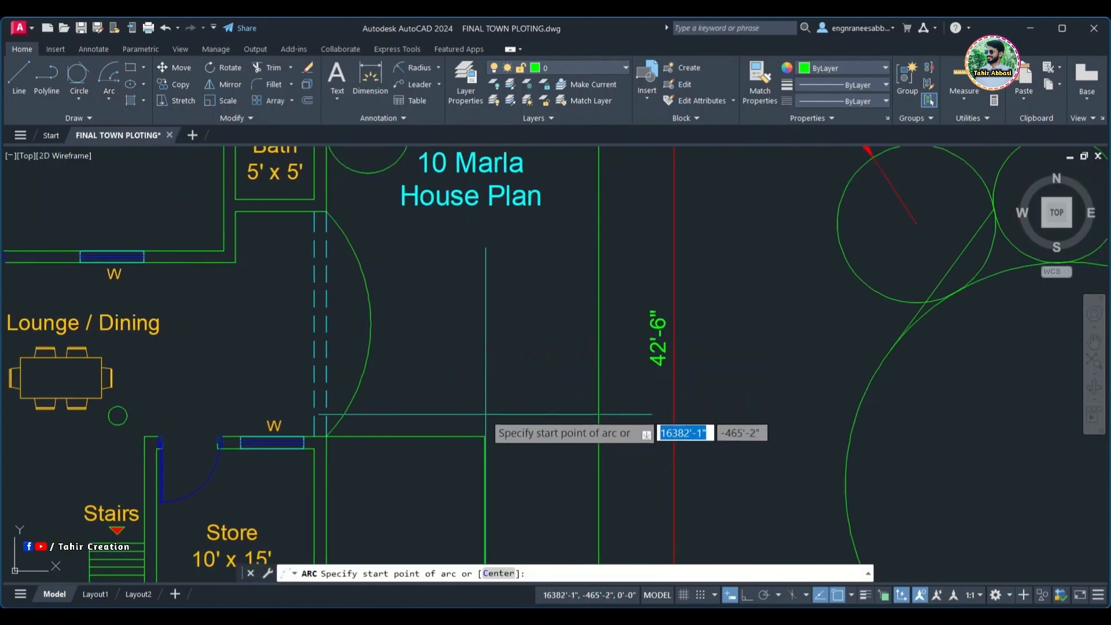
left_click(485, 437)
left_click(458, 349)
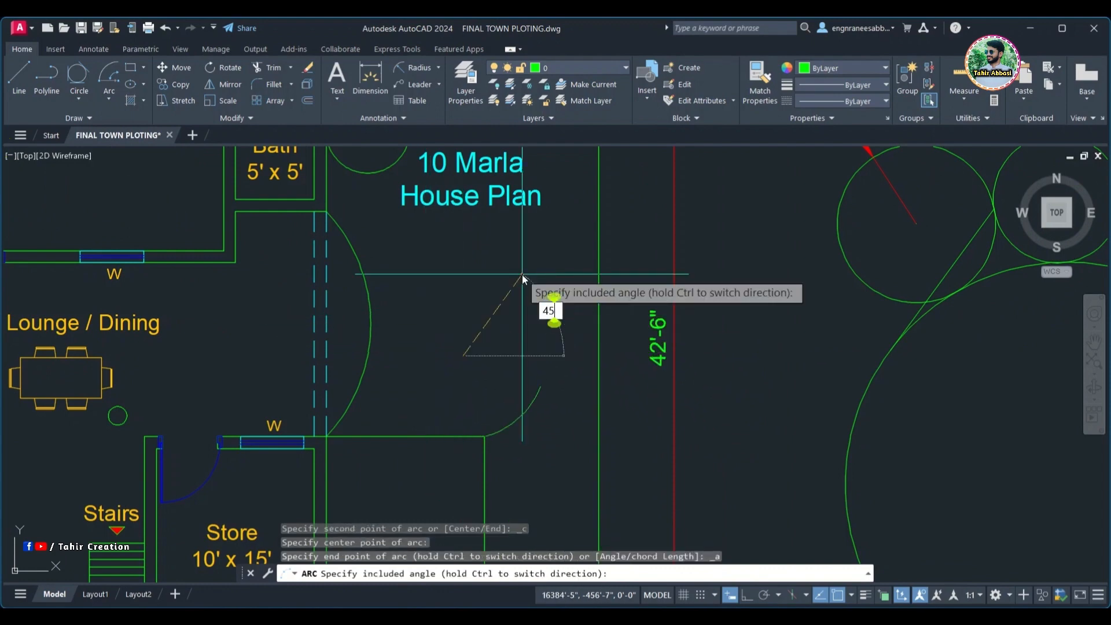
type("45")
key("Return")
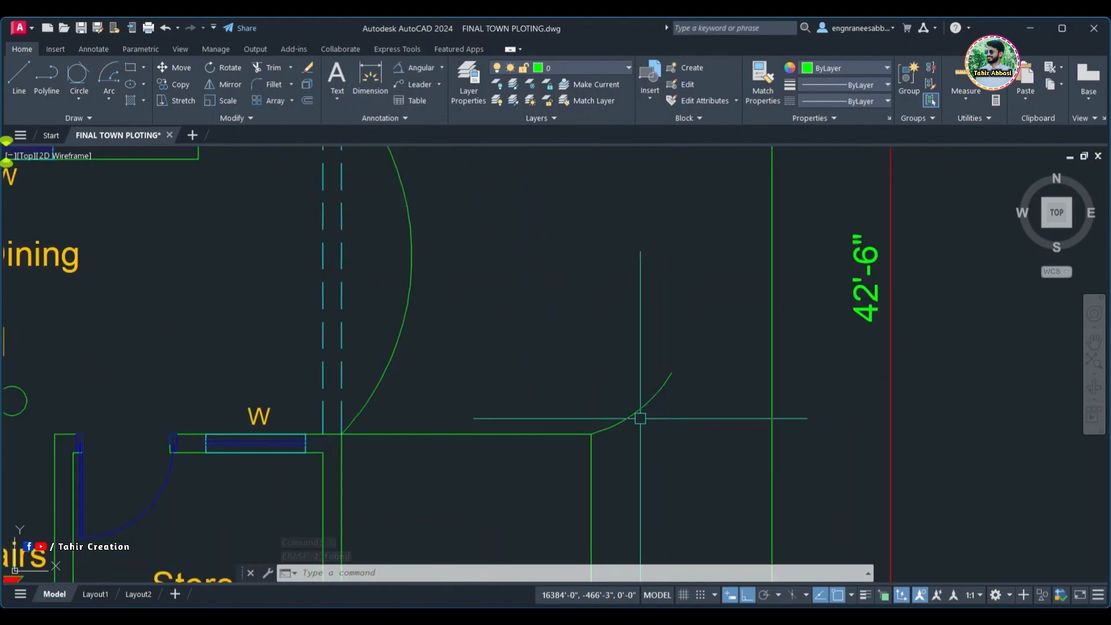
- Add an angular dimension to the arc at the Choolha Side corner, placed just inside its curve
middle_click_drag(640, 416, 616, 348)
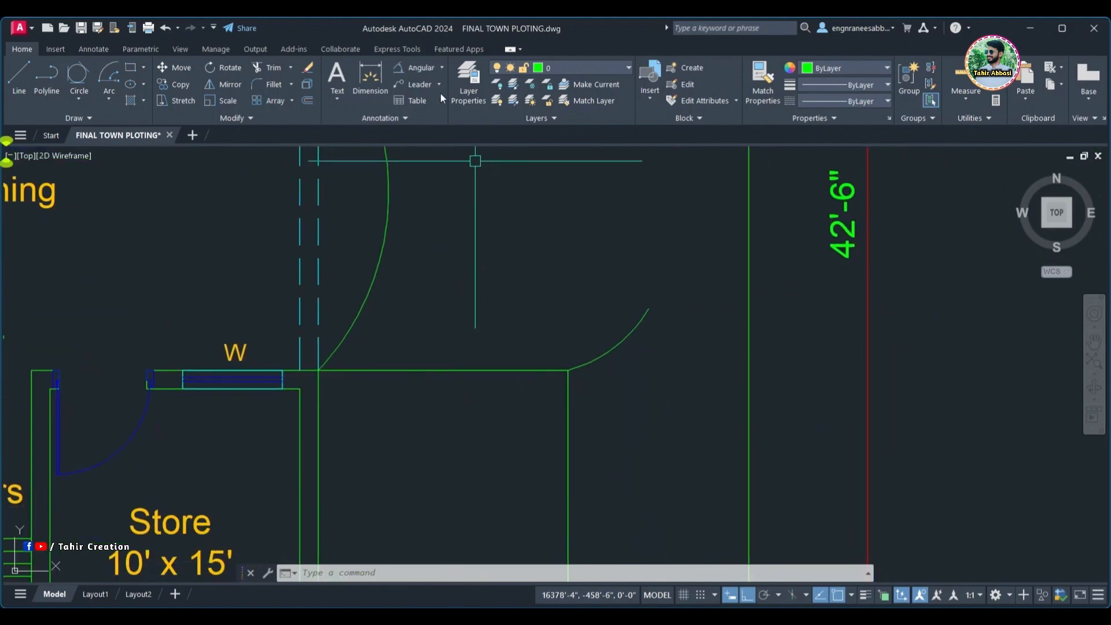
left_click(442, 67)
left_click(426, 154)
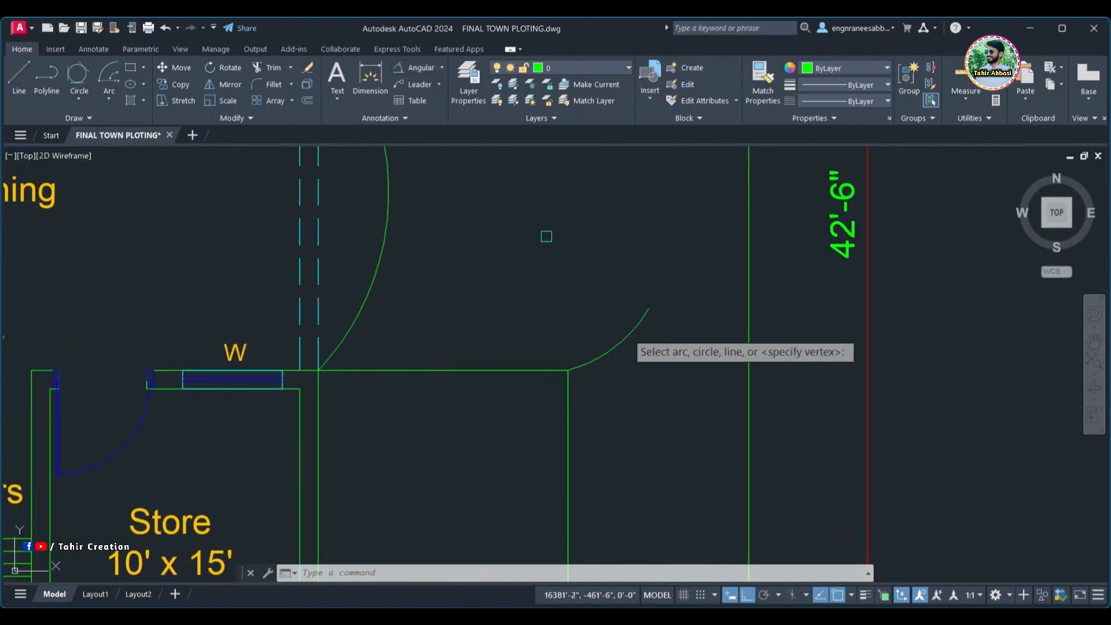
left_click(612, 353)
left_click(600, 332)
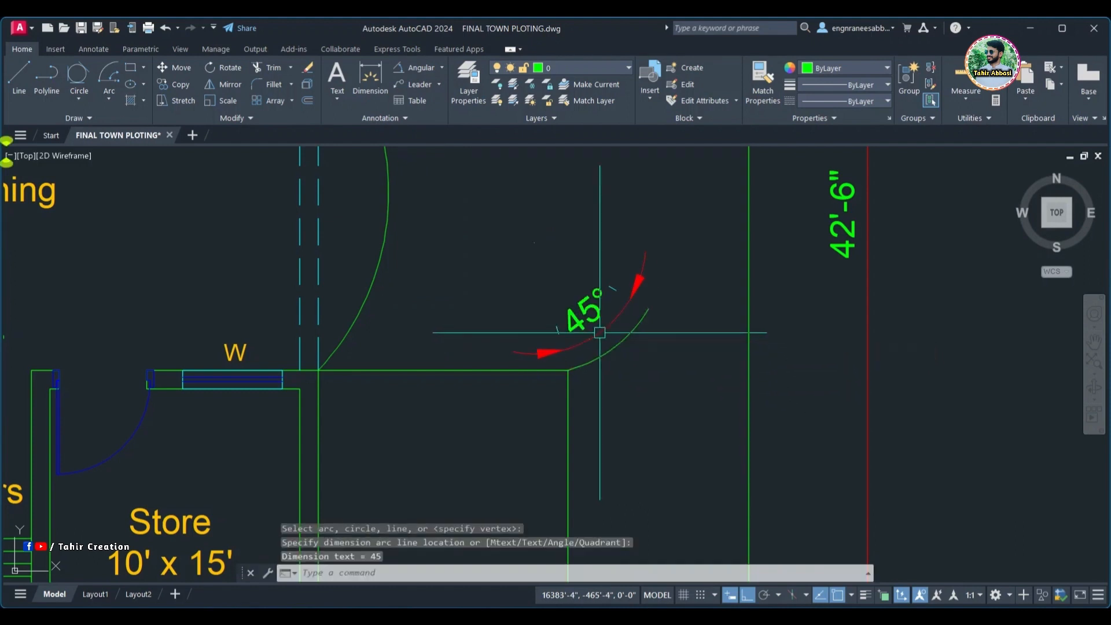
- Erase the angular dimension from the arc at the Choolha Side corner
scroll(644, 370, "down", 3)
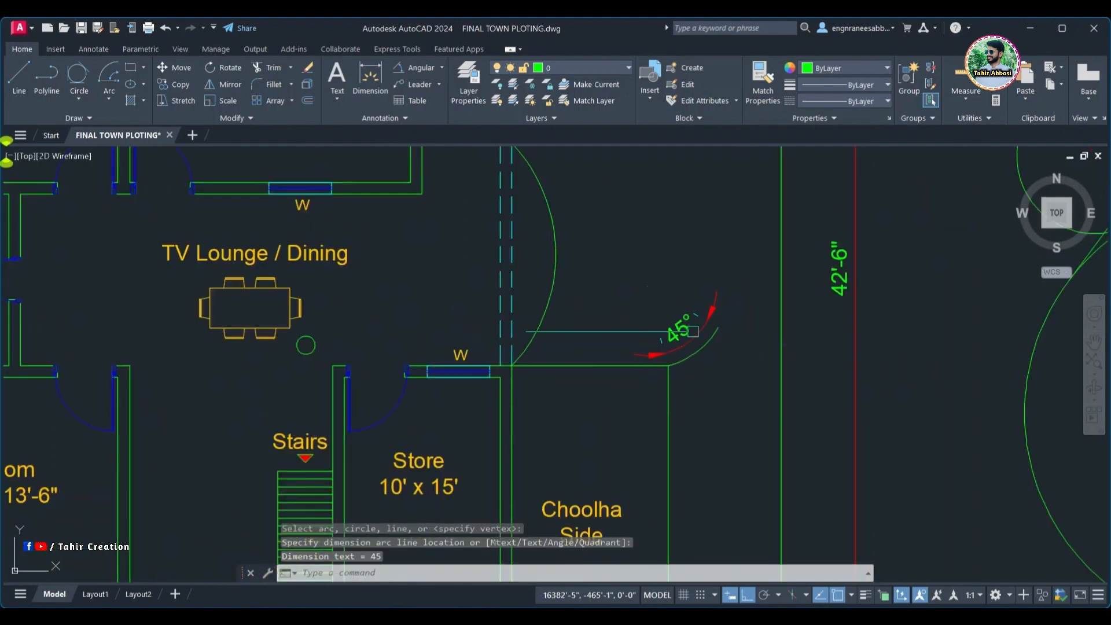
left_click(644, 369)
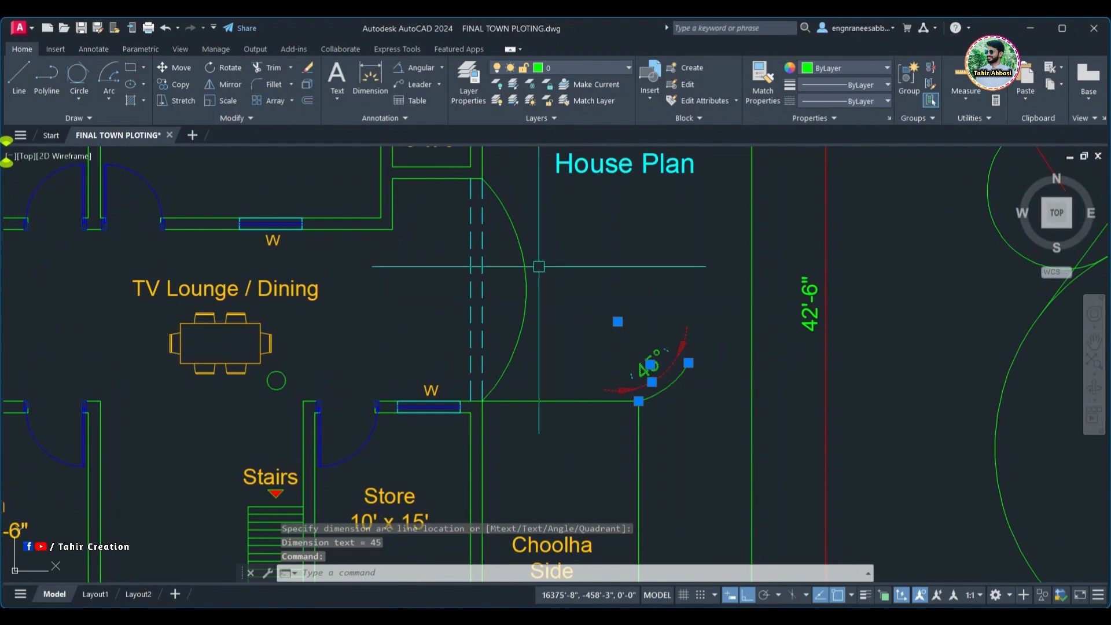
key("Return")
- Draw a Start, Center, Length arc from a free point right of the dashed opening's arc, with its center up and to the right and a 5' chord
middle_click_drag(539, 270, 471, 341)
left_click(109, 99)
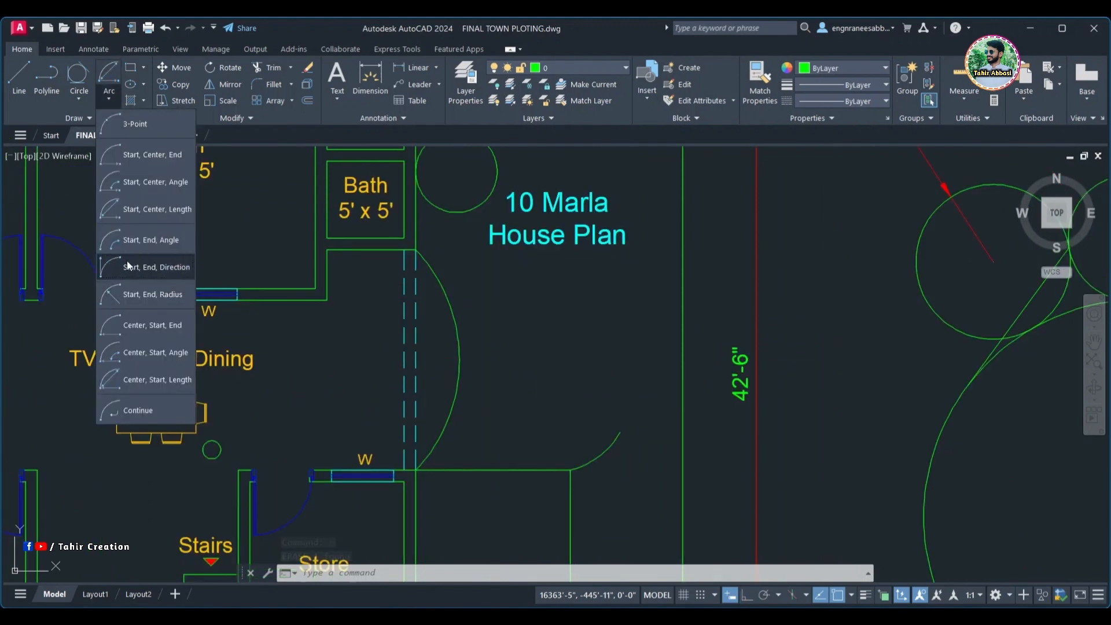
left_click(156, 209)
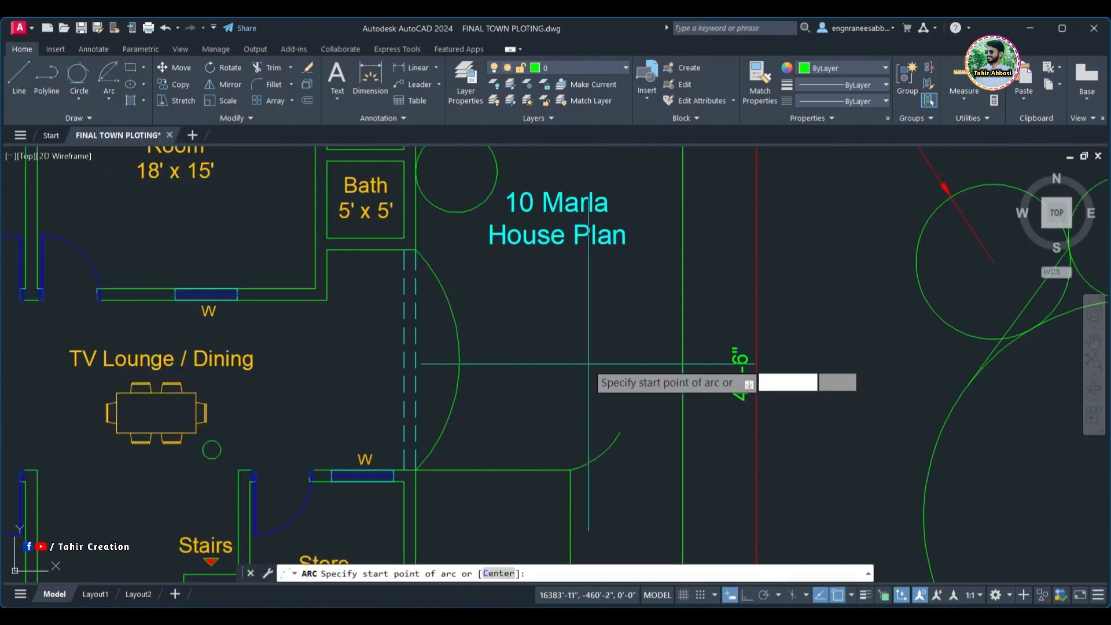
middle_click_drag(519, 362, 477, 383)
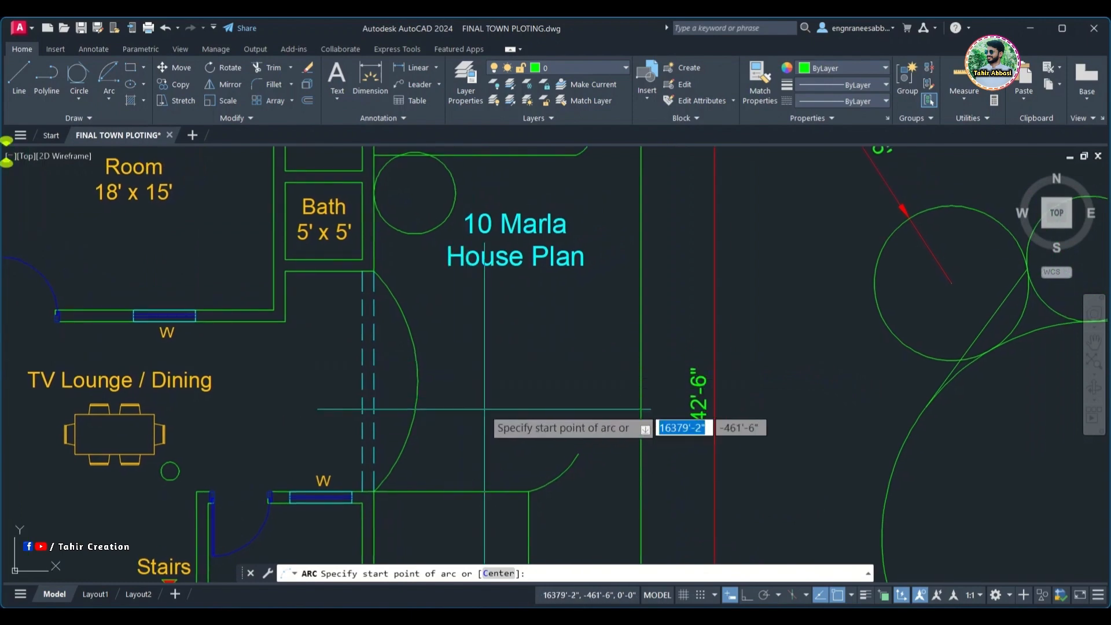
left_click(456, 426)
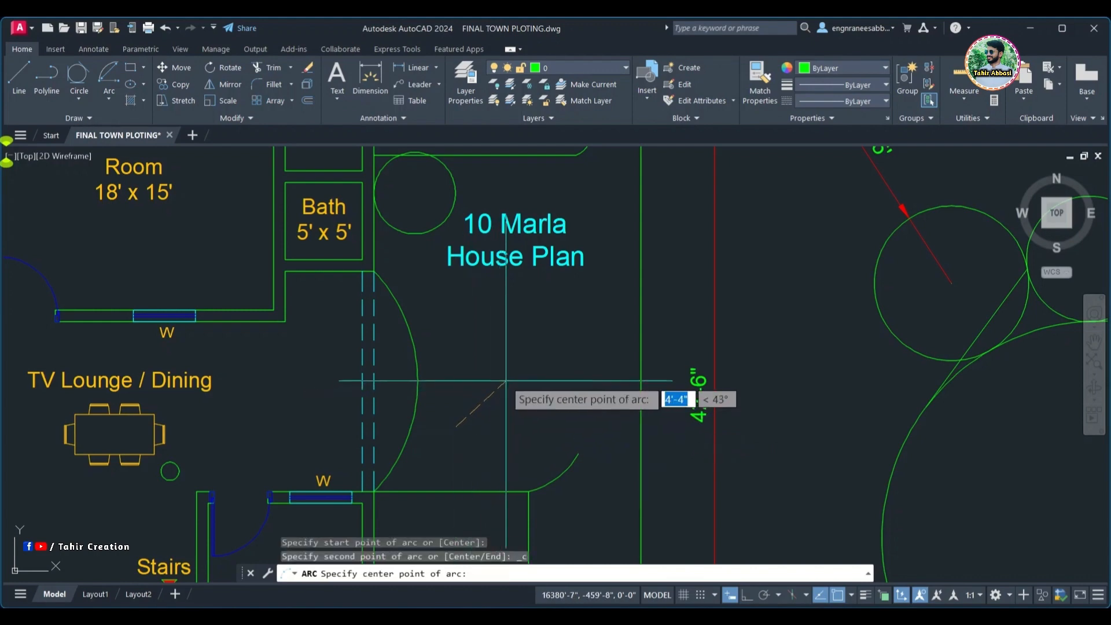
left_click(523, 350)
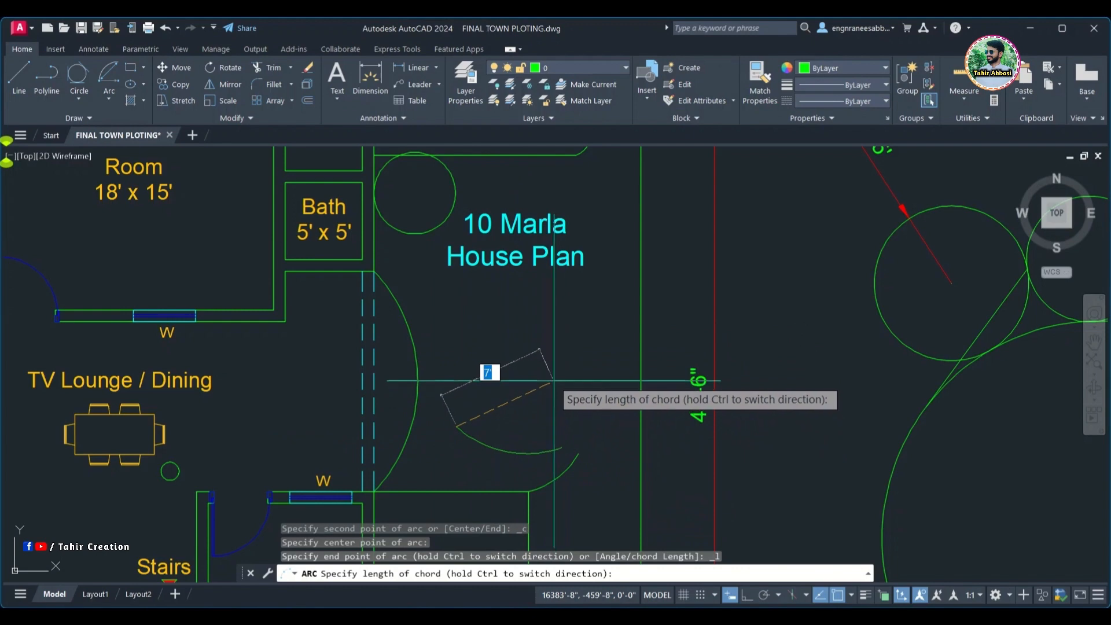
type("'")
key("Return")
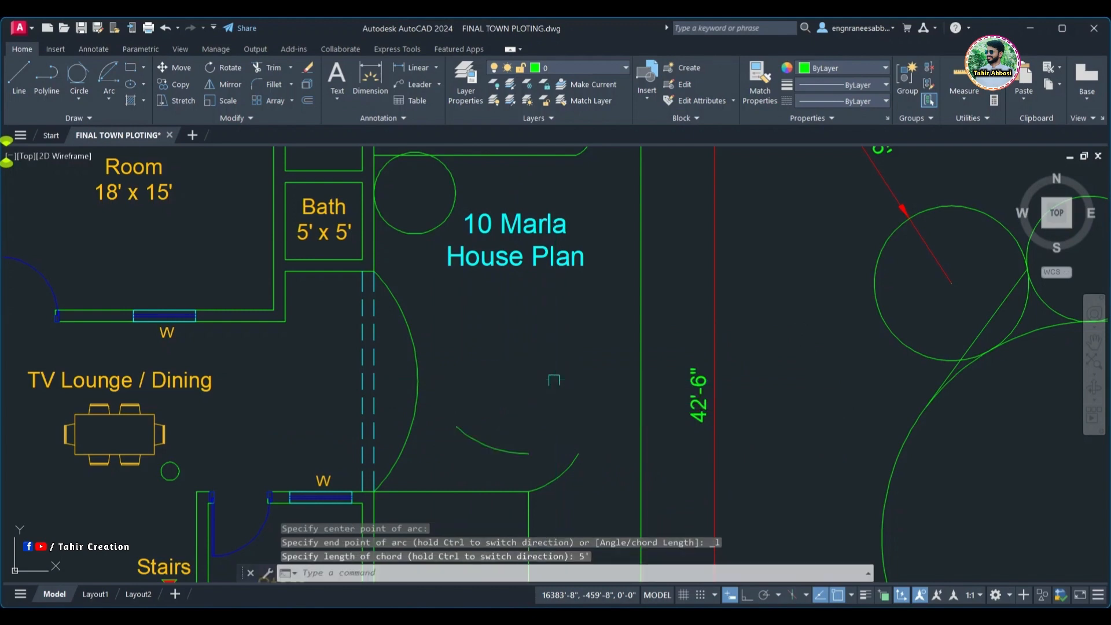
- Add an aligned dimension between the endpoints of the chord-length arc, placed just above its curve
mouse_move(504, 420)
middle_mouse_down()
mouse_move(515, 371)
mouse_move(458, 395)
middle_mouse_up()
scroll(515, 371, "up", 4)
left_click(438, 67)
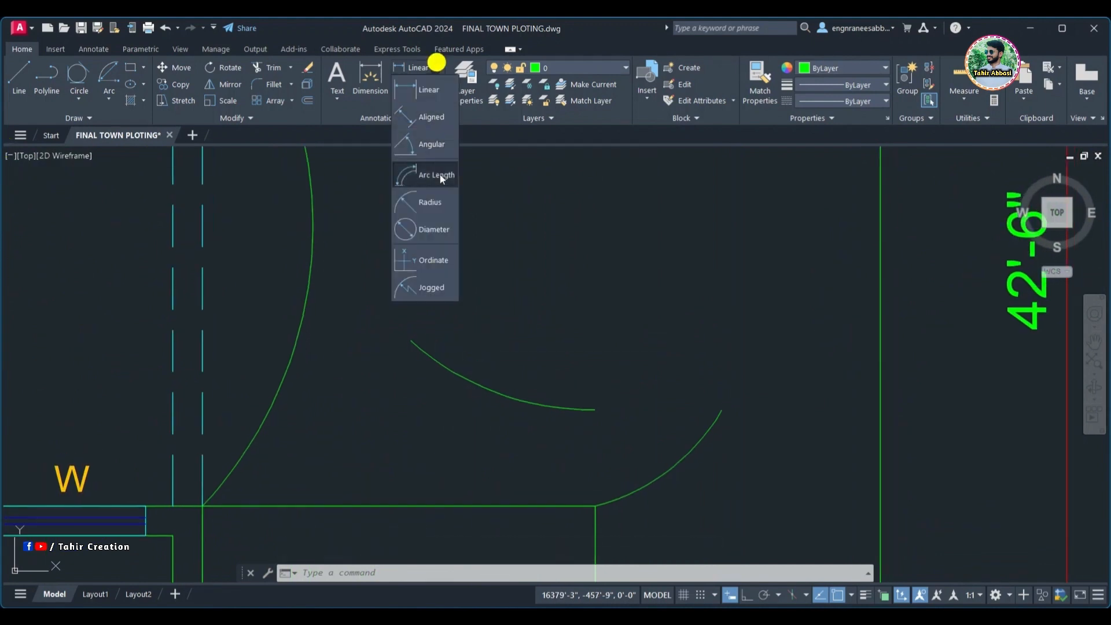
left_click(426, 114)
left_click(410, 346)
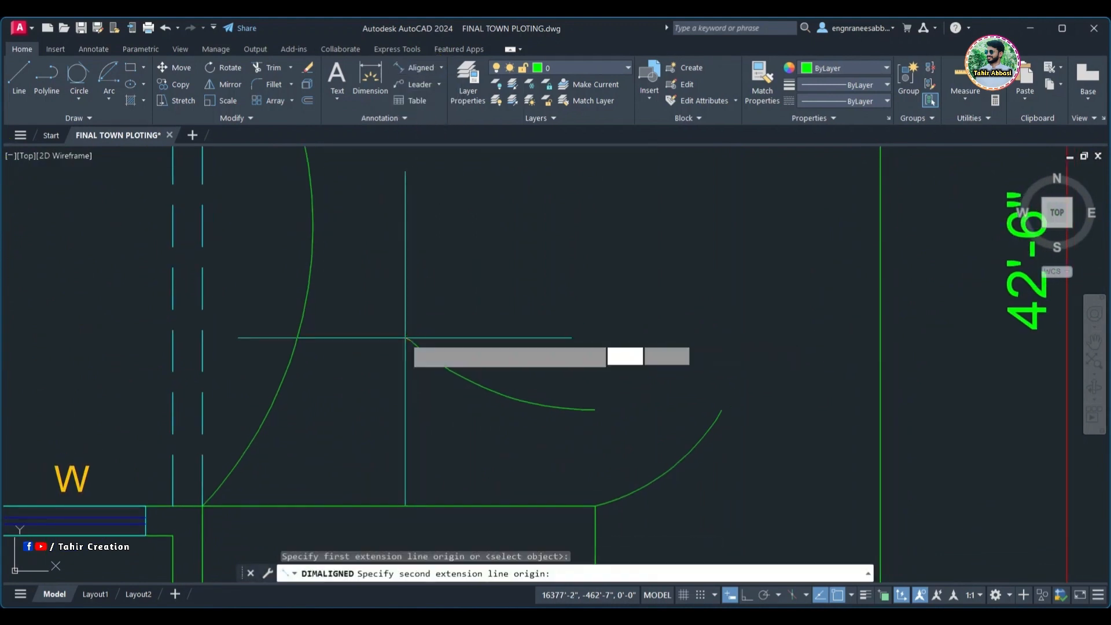
left_click(595, 409)
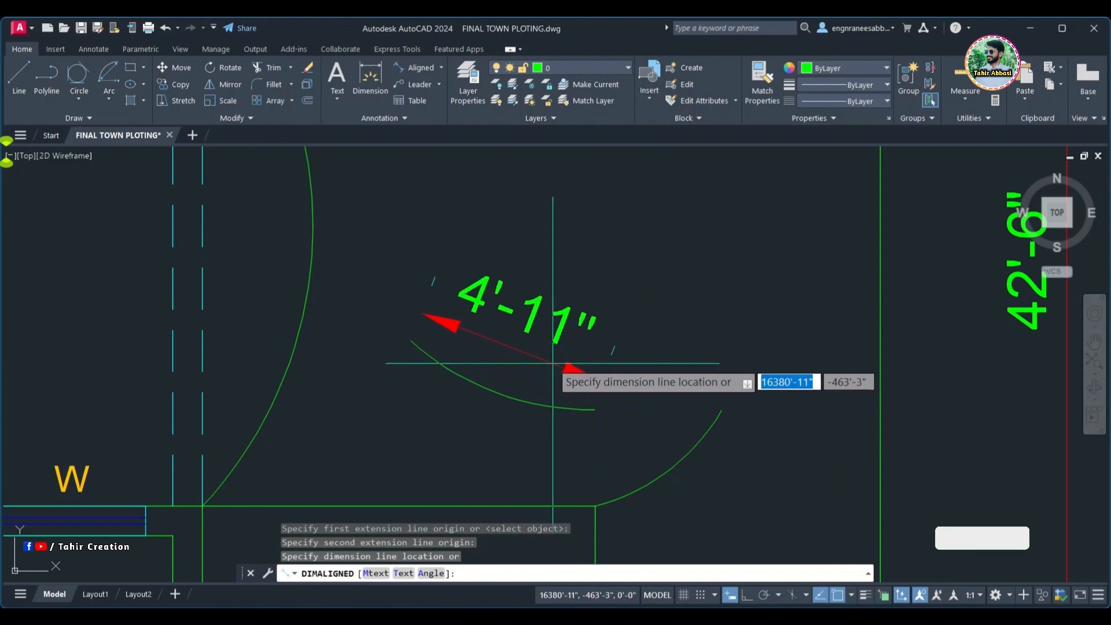
left_click(558, 372)
- Erase the aligned dimension from the chord-length arc
left_click(600, 352)
left_click(529, 359)
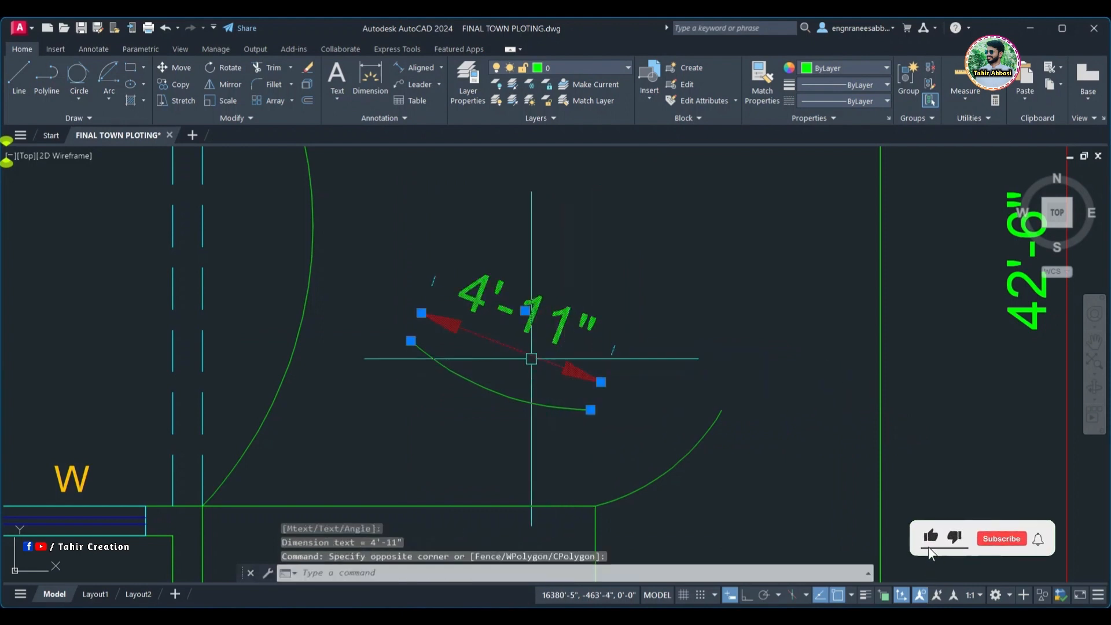
key("Return")
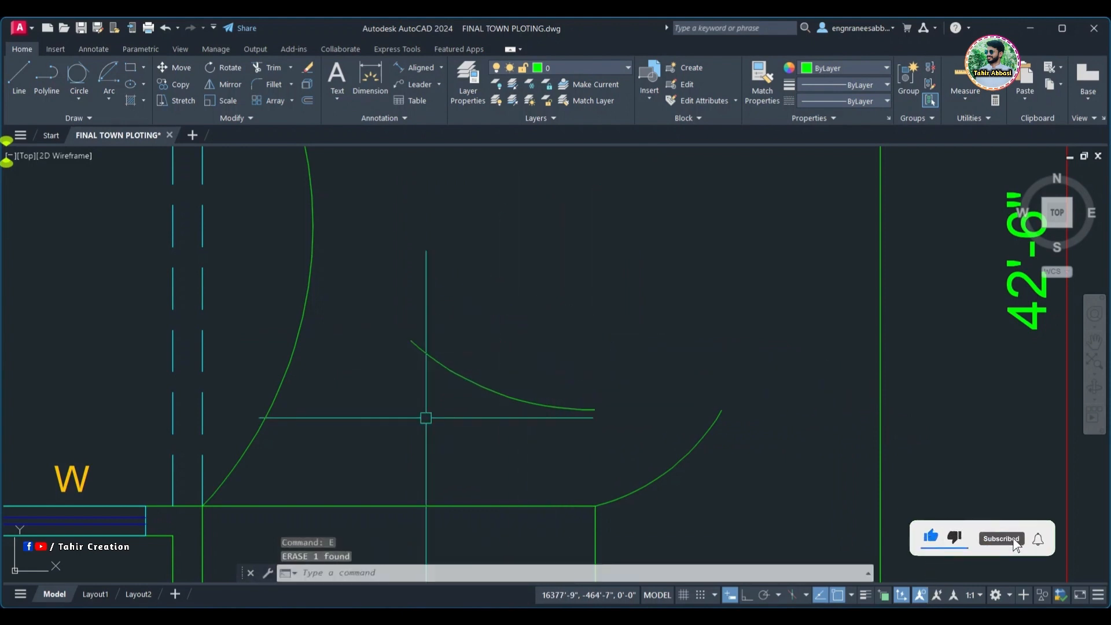
- Add an aligned dimension between the two endpoints of the free arc to the right of the dashed opening
left_click(418, 66)
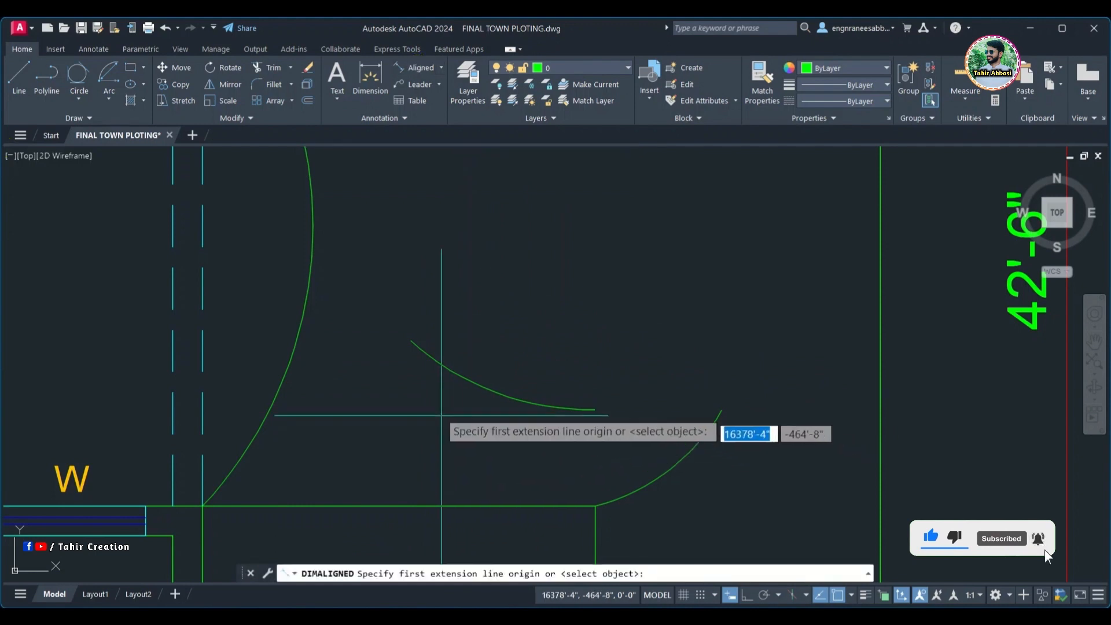
left_click(411, 341)
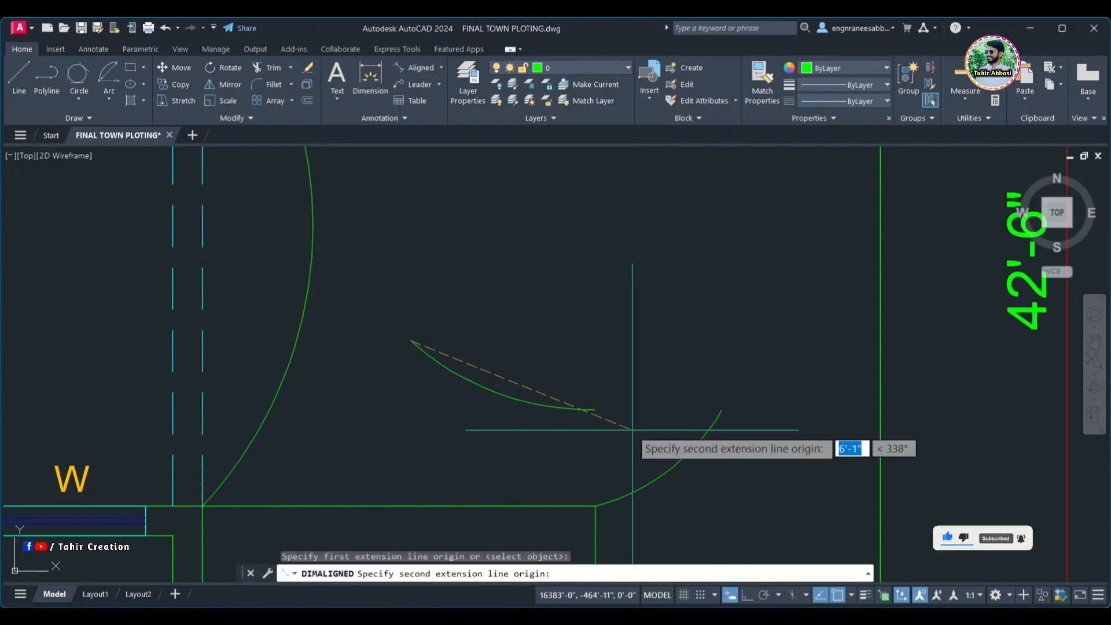
left_click(594, 409)
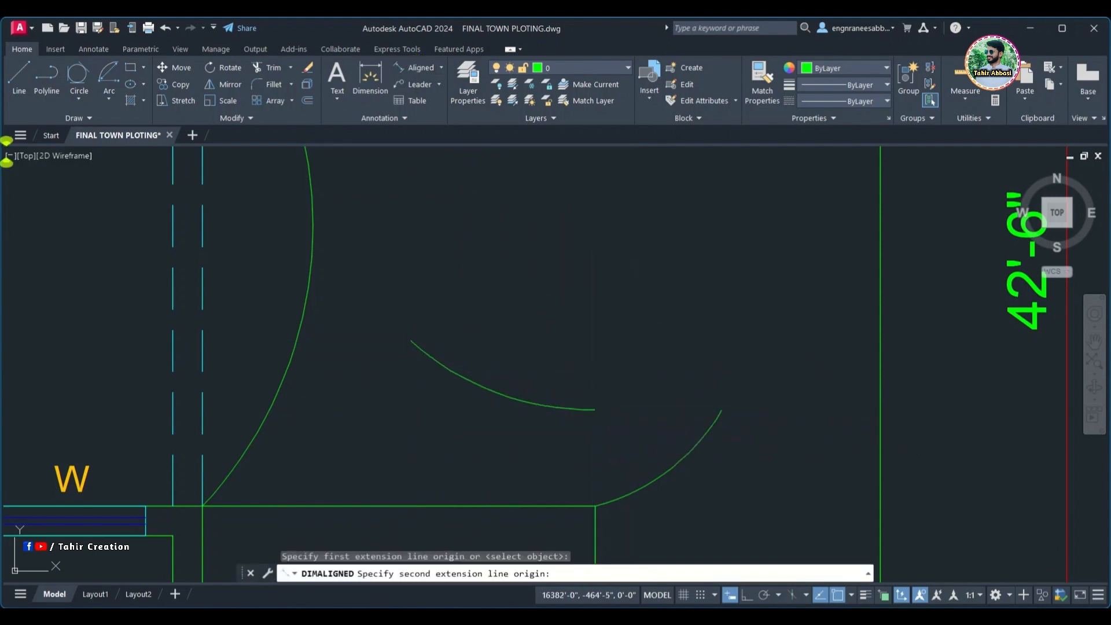
left_click(550, 354)
scroll(544, 360, "down", 2)
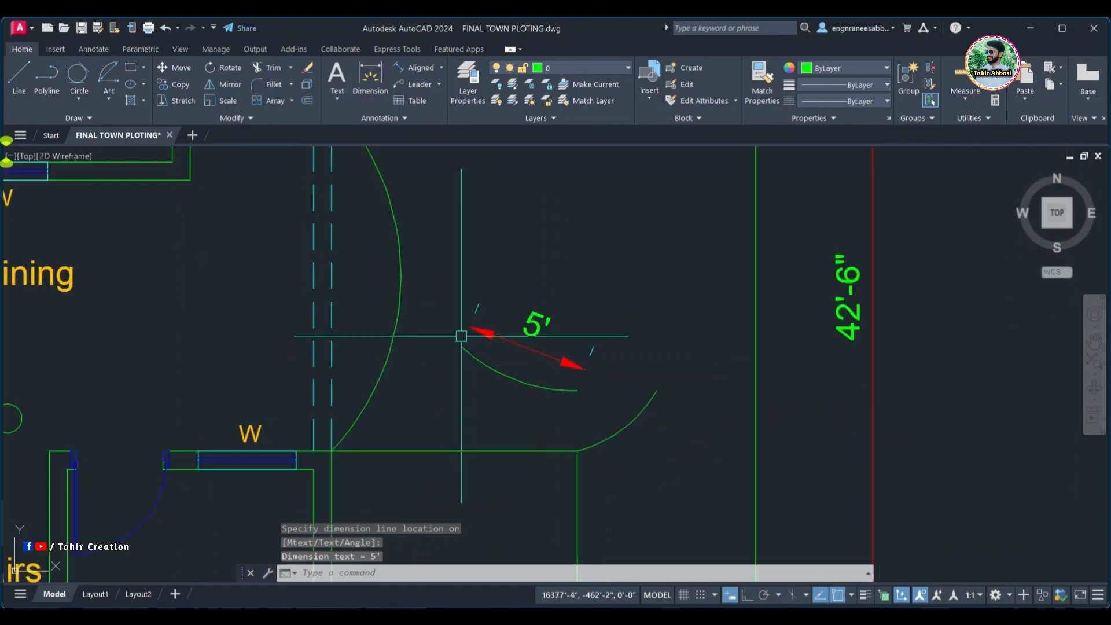
- Erase the aligned dimension above the free arc
scroll(497, 367, "up", 1)
scroll(503, 369, "down", 1)
left_click(526, 357)
left_click(521, 338)
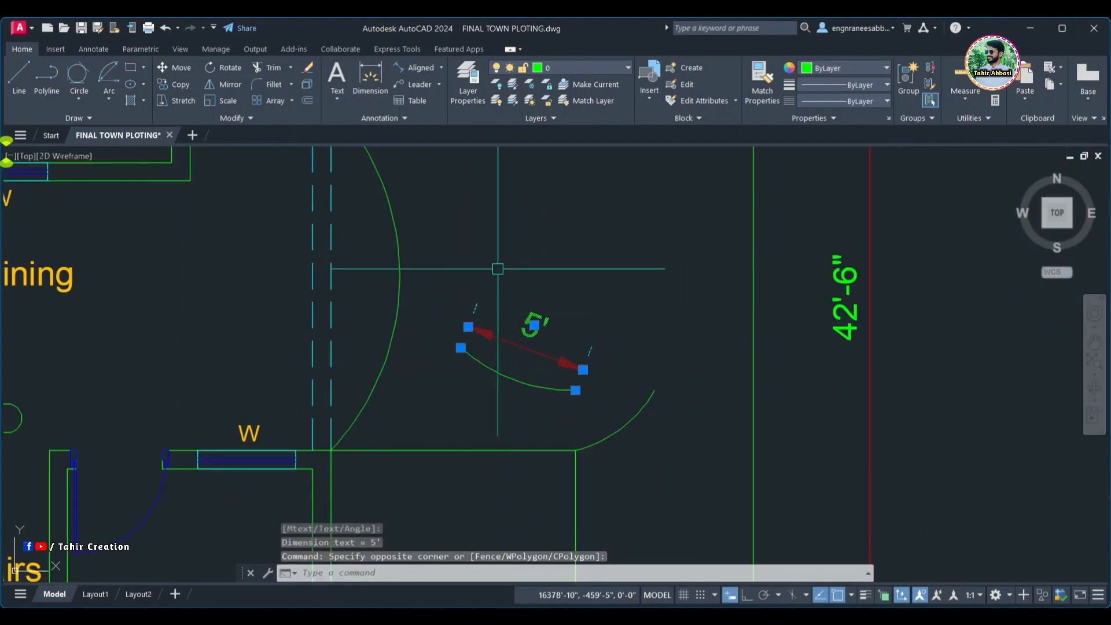
key("Return")
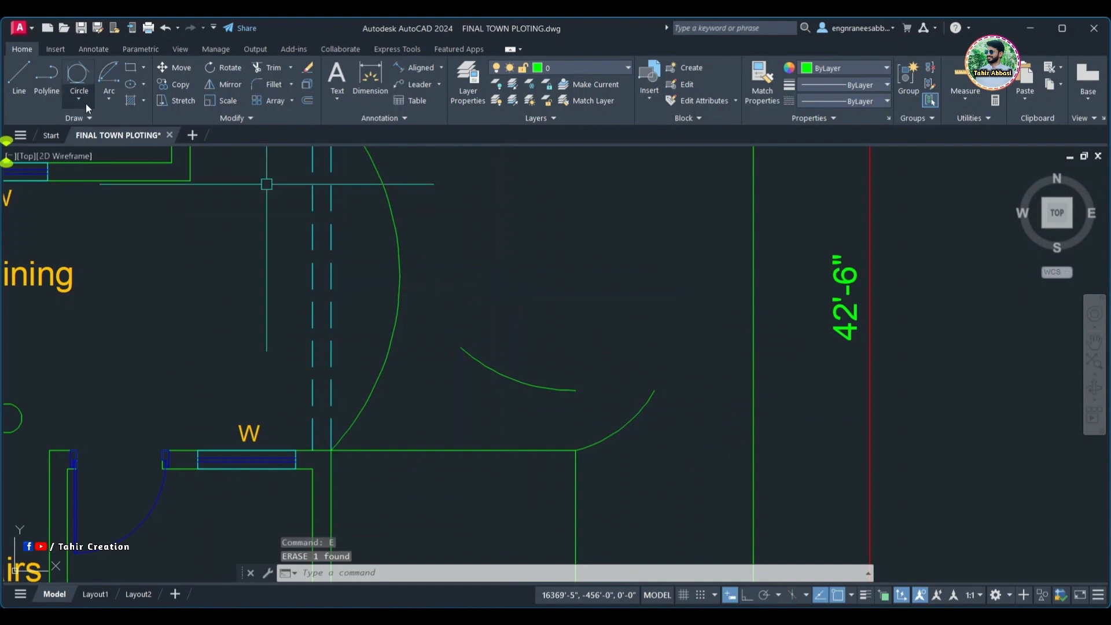
- Draw a line joining the two endpoints of the free arc as its chord
left_click(23, 81)
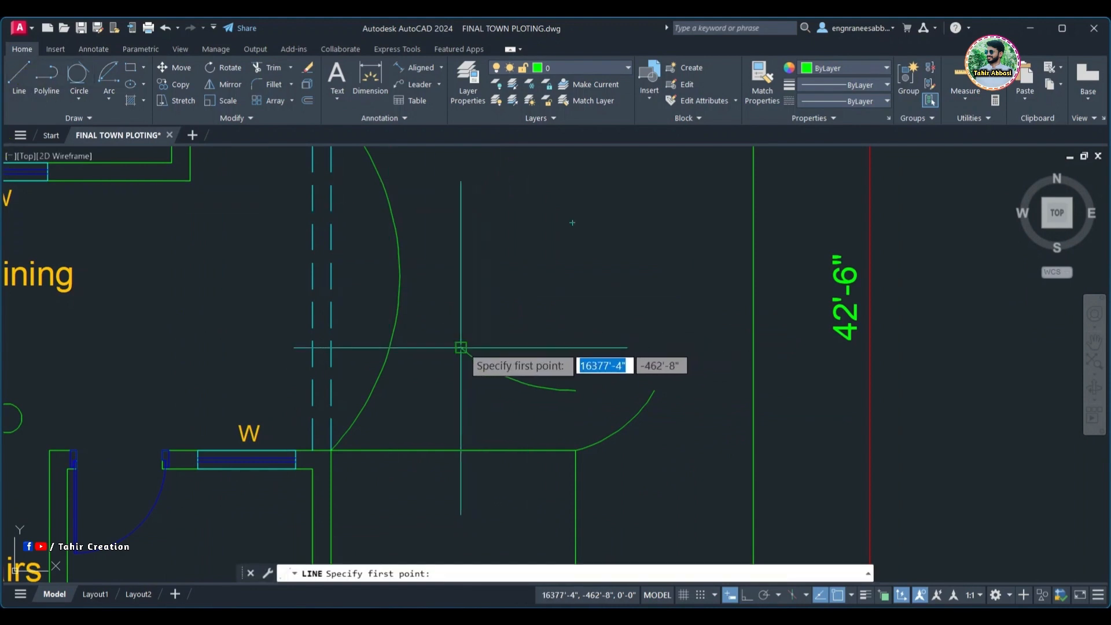
left_click(461, 348)
left_click(575, 391)
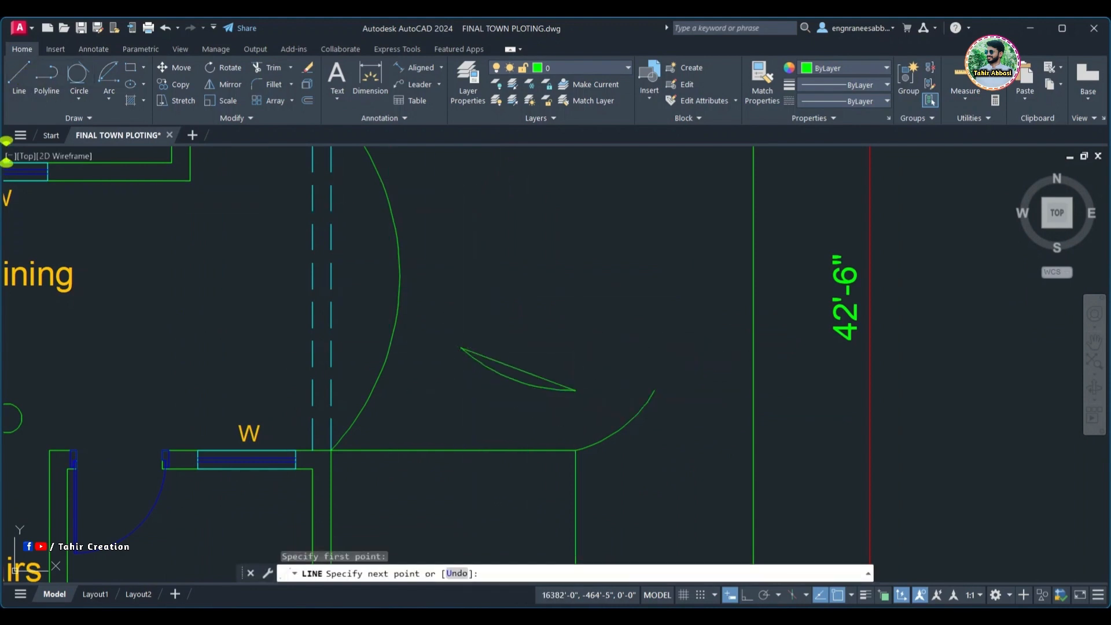
right_click(559, 337)
left_click(576, 345)
mouse_move(529, 369)
middle_mouse_down()
mouse_move(640, 327)
mouse_move(596, 366)
middle_mouse_up()
scroll(534, 397, "down", 5)
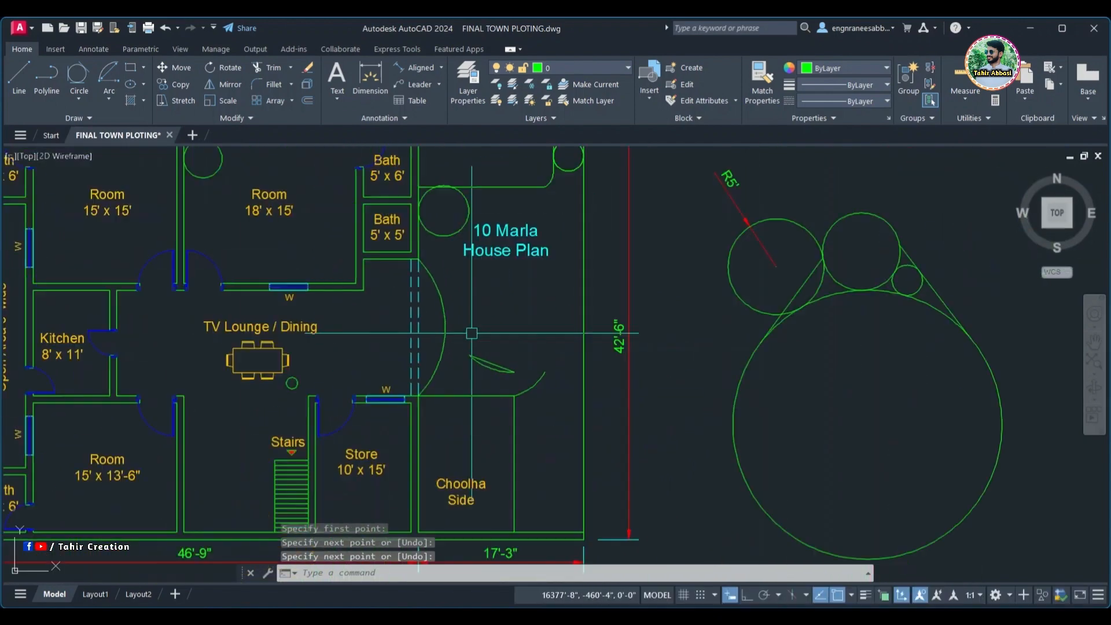
scroll(441, 343, "up", 4)
middle_click_drag(426, 356, 469, 387)
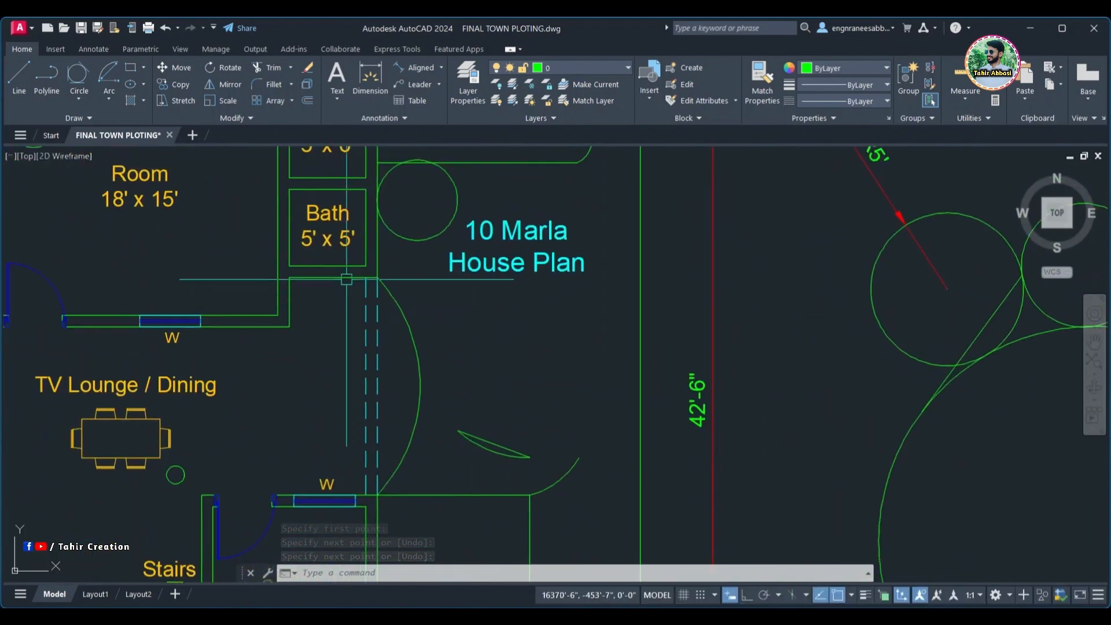
left_click(109, 99)
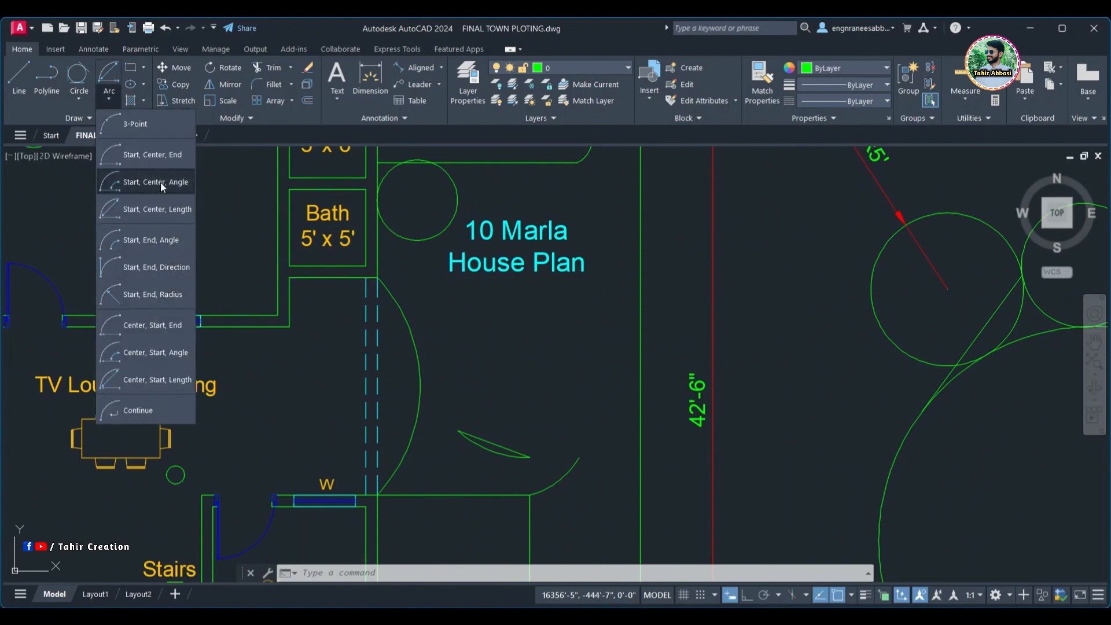
left_click(569, 337)
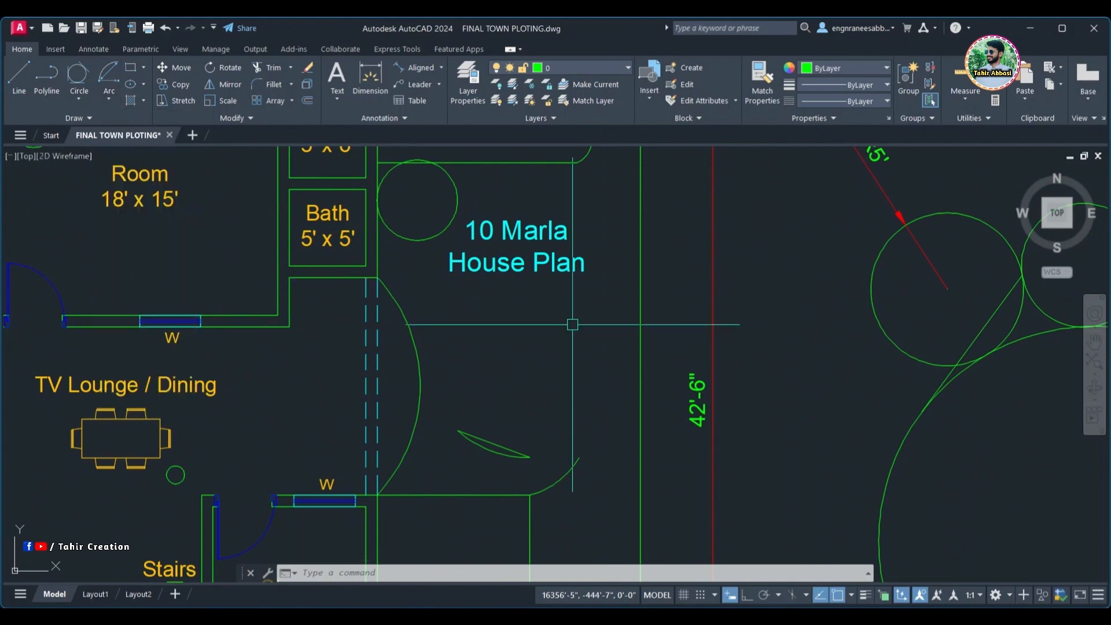
left_click(594, 317)
left_click(537, 354)
scroll(524, 325, "down", 5)
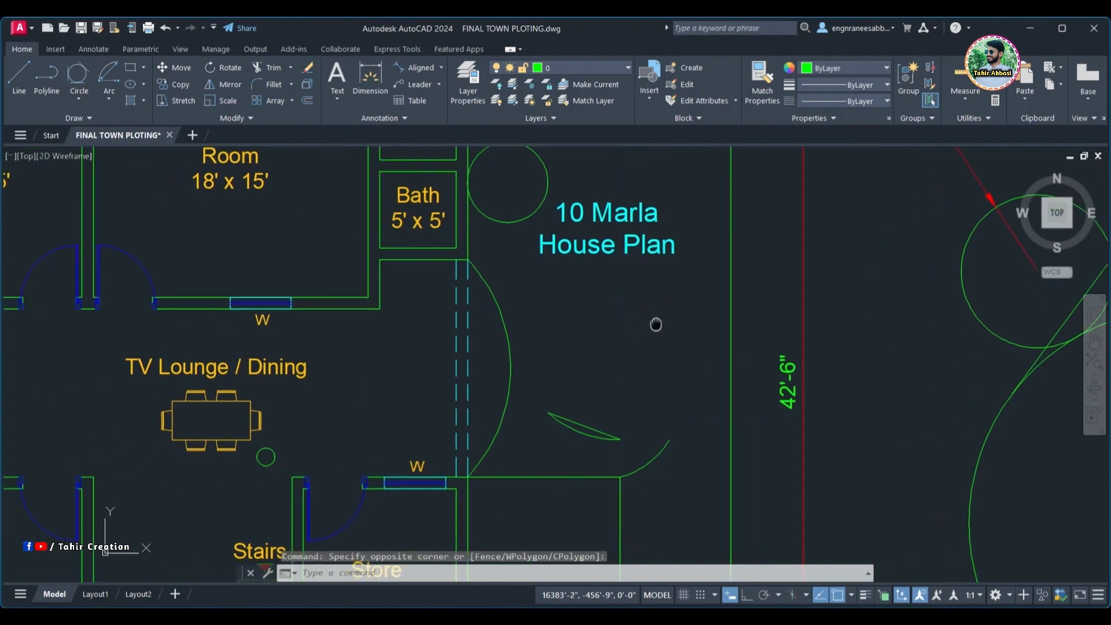
left_click(147, 67)
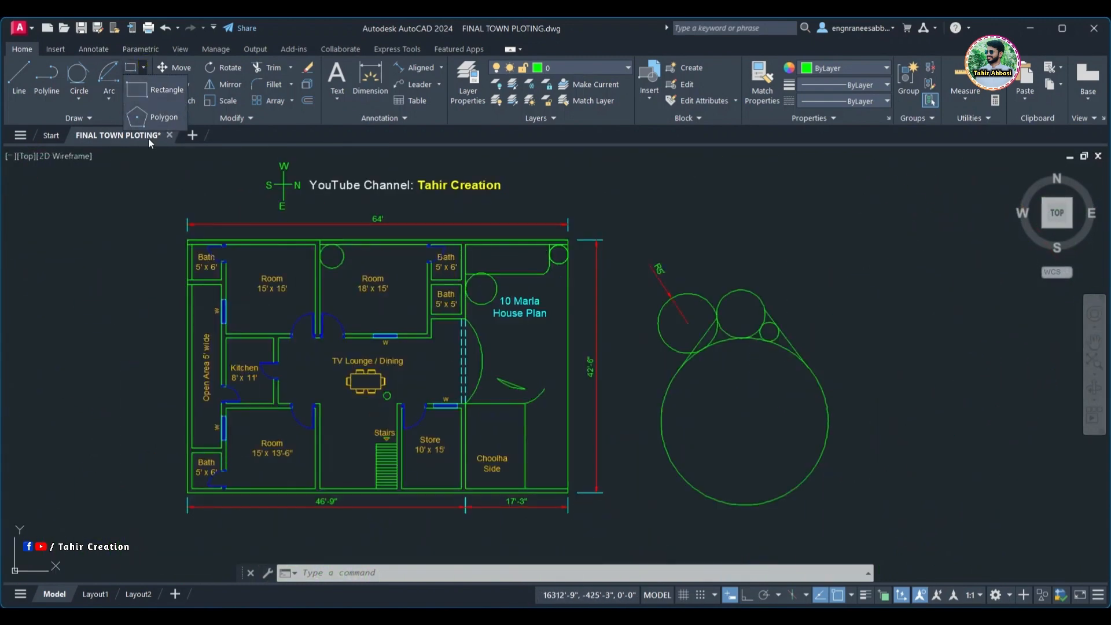
left_click(154, 90)
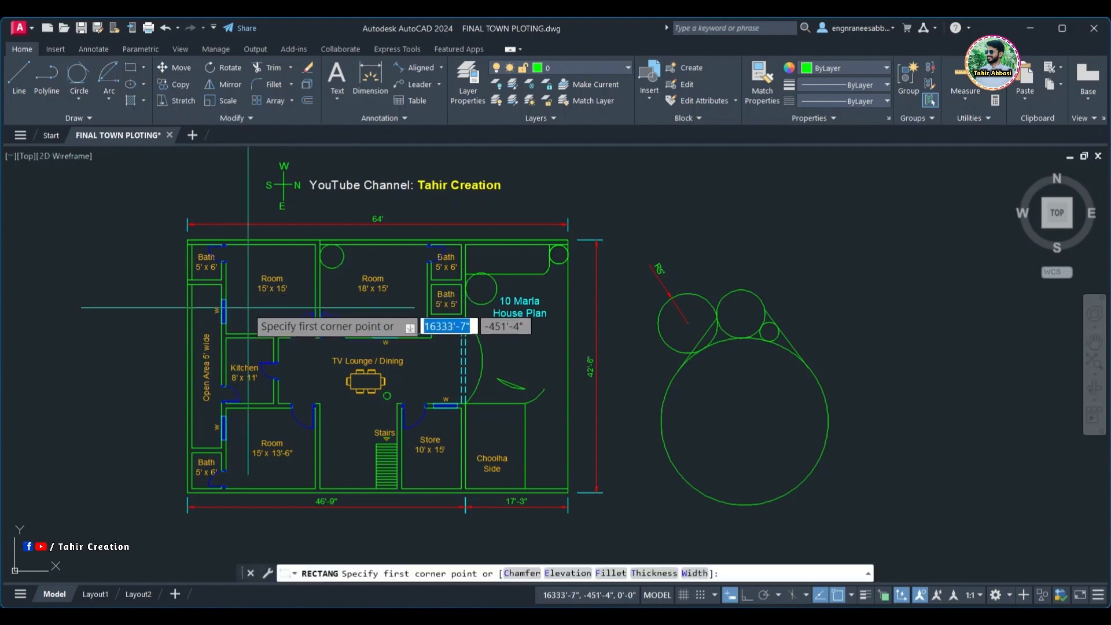
right_click(223, 312)
left_click(259, 339)
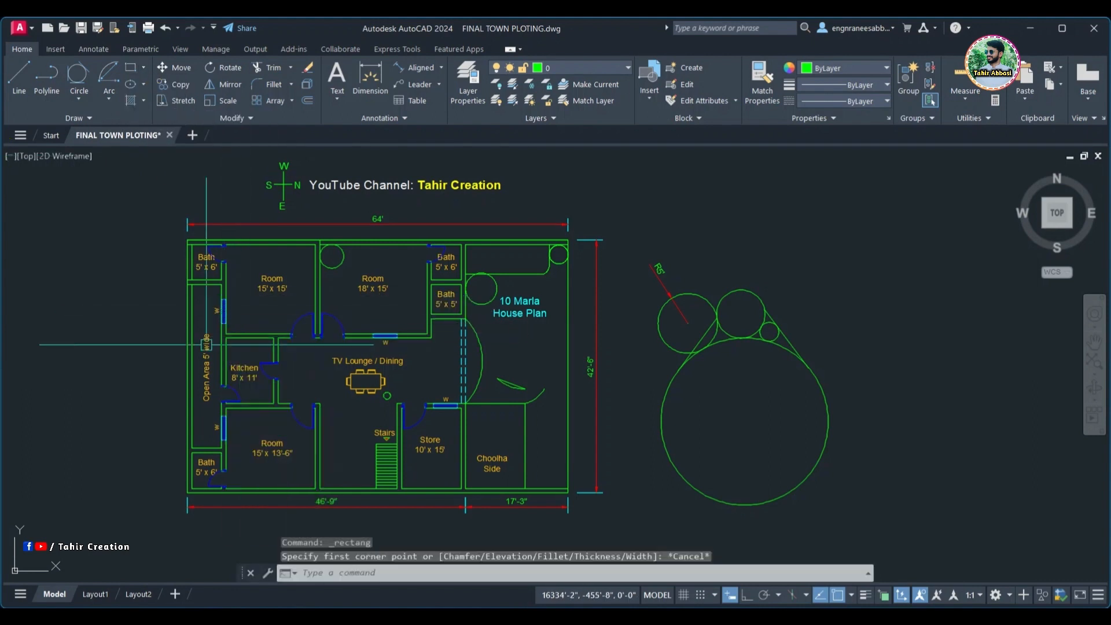
- Draw a 2' by 2' rectangle starting from the upper-right inner corner of the 15' x 15' room beside the circle
type("re")
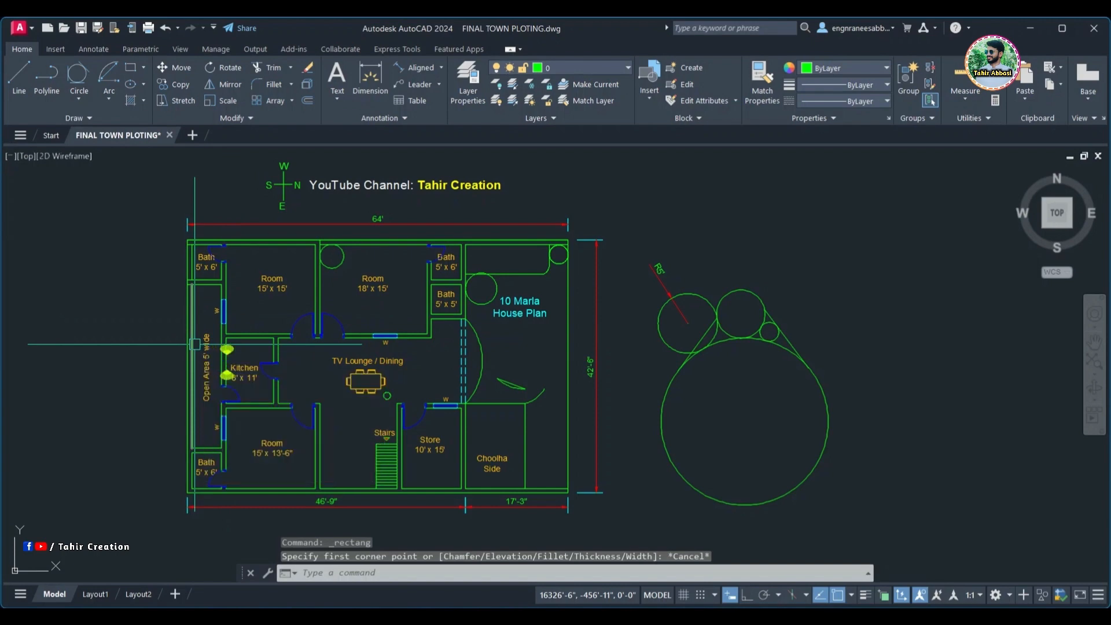
key("Return")
scroll(313, 289, "up", 4)
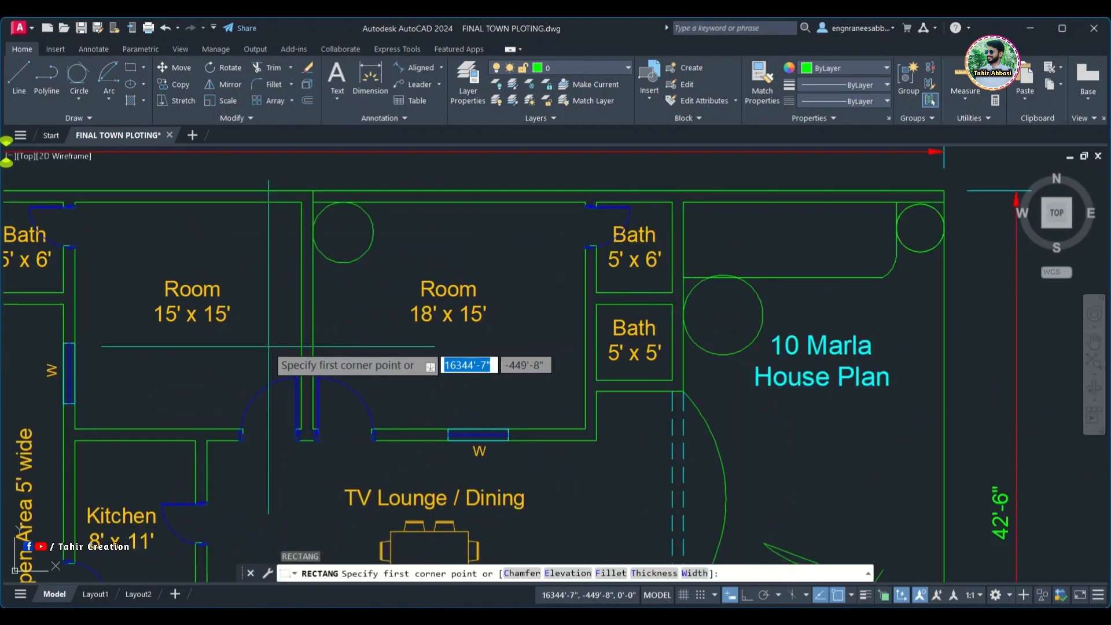
middle_click_drag(267, 346, 386, 384)
middle_click_drag(389, 339, 436, 361)
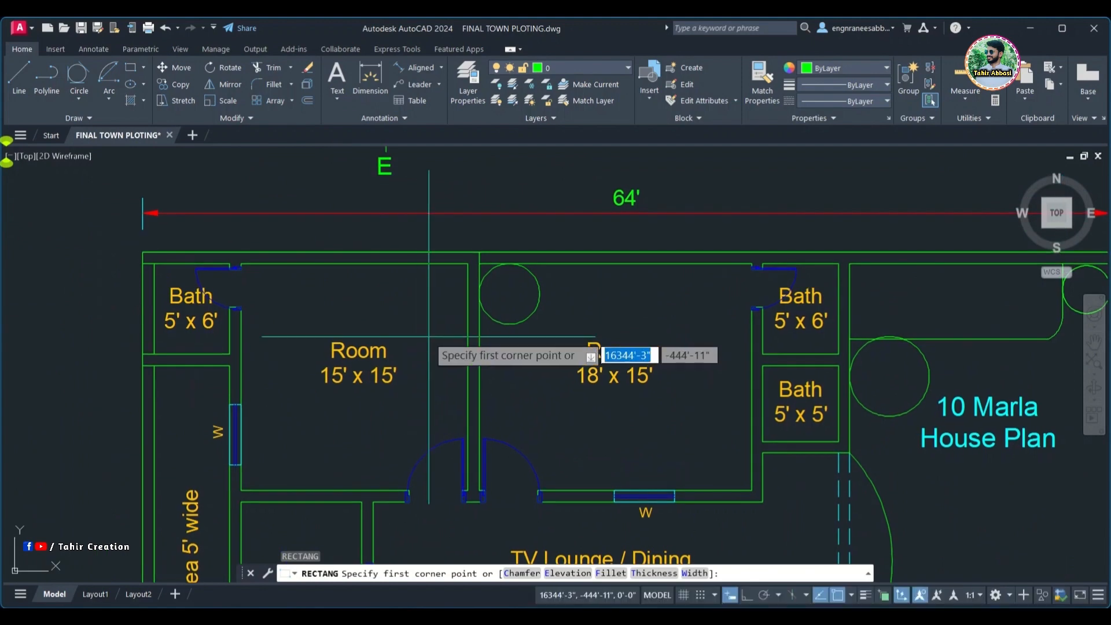
middle_click_drag(438, 322, 413, 284)
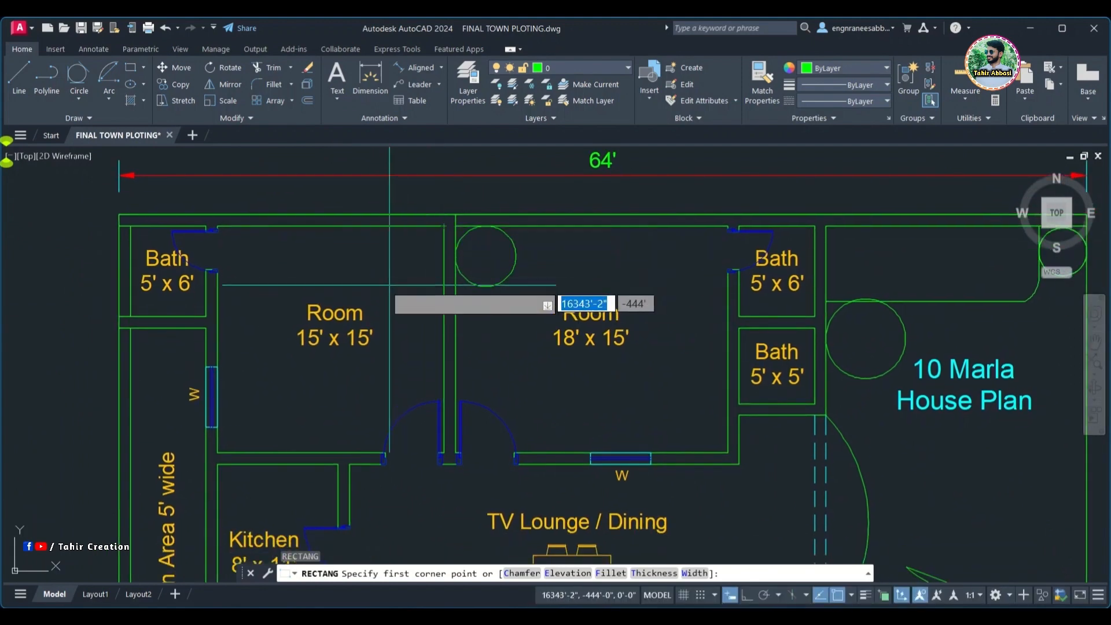
scroll(427, 281, "up", 4)
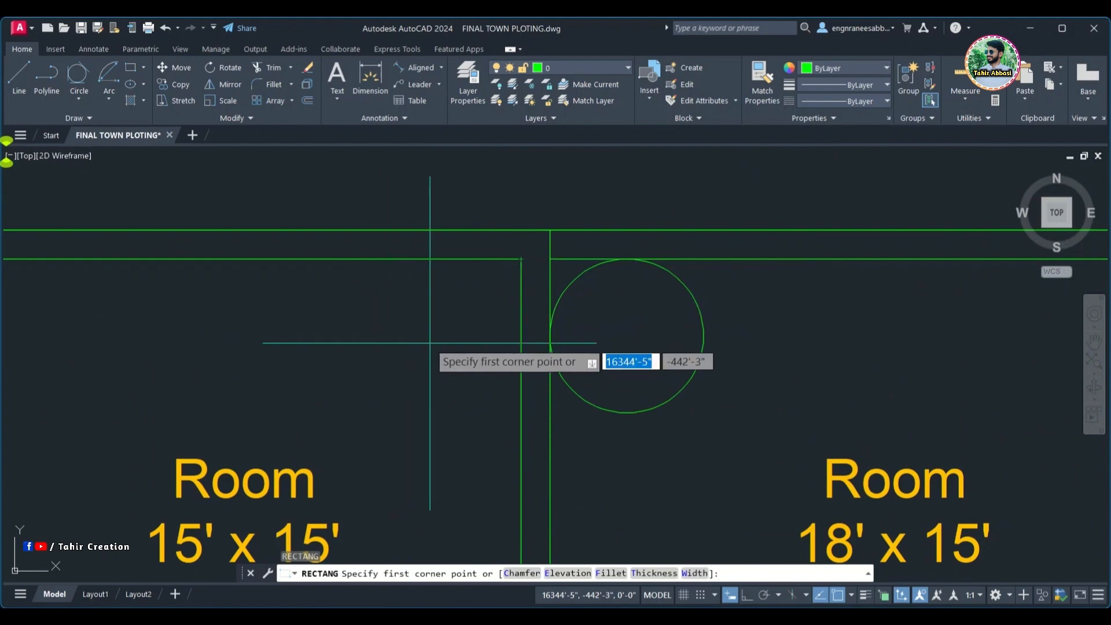
middle_click_drag(443, 328, 443, 282)
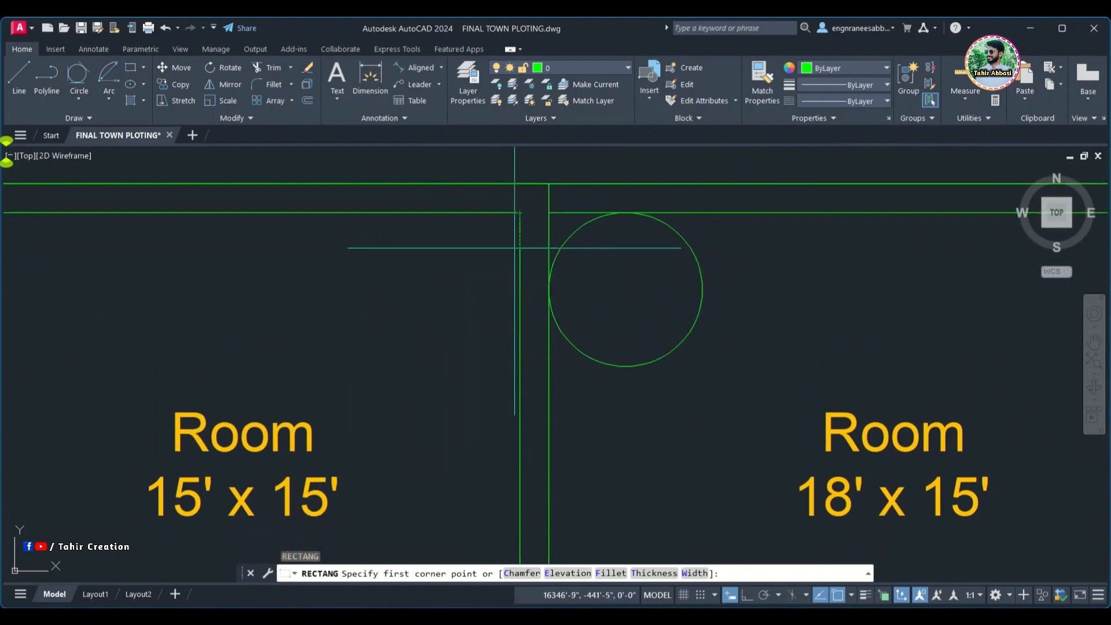
left_click(520, 214)
scroll(520, 287, "down", 2)
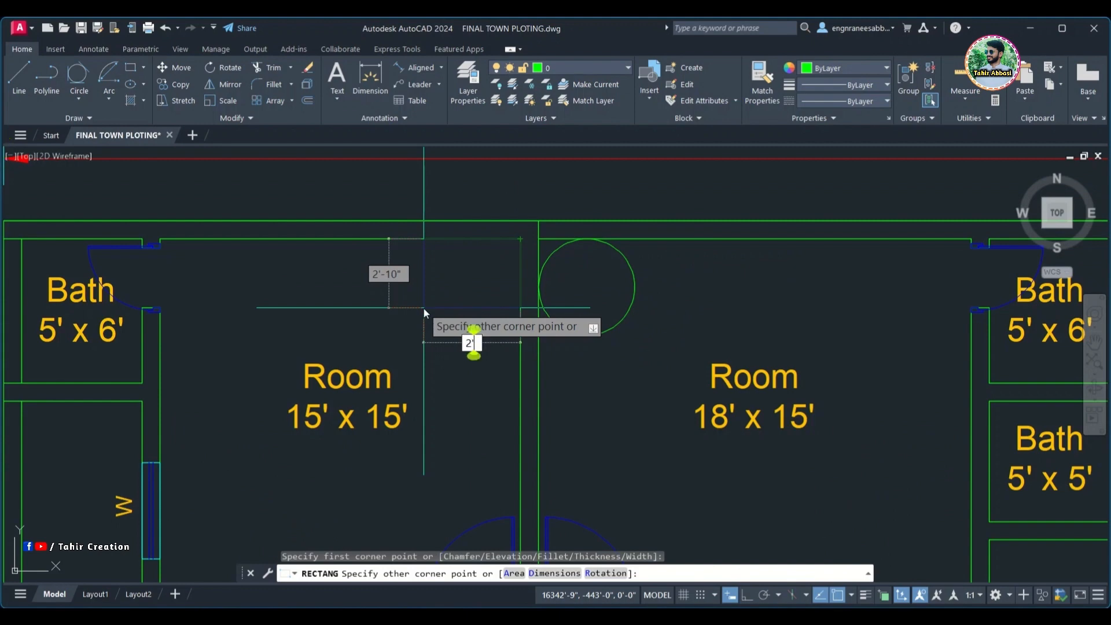
type("2'")
key("Tab")
type("2'")
key("Return")
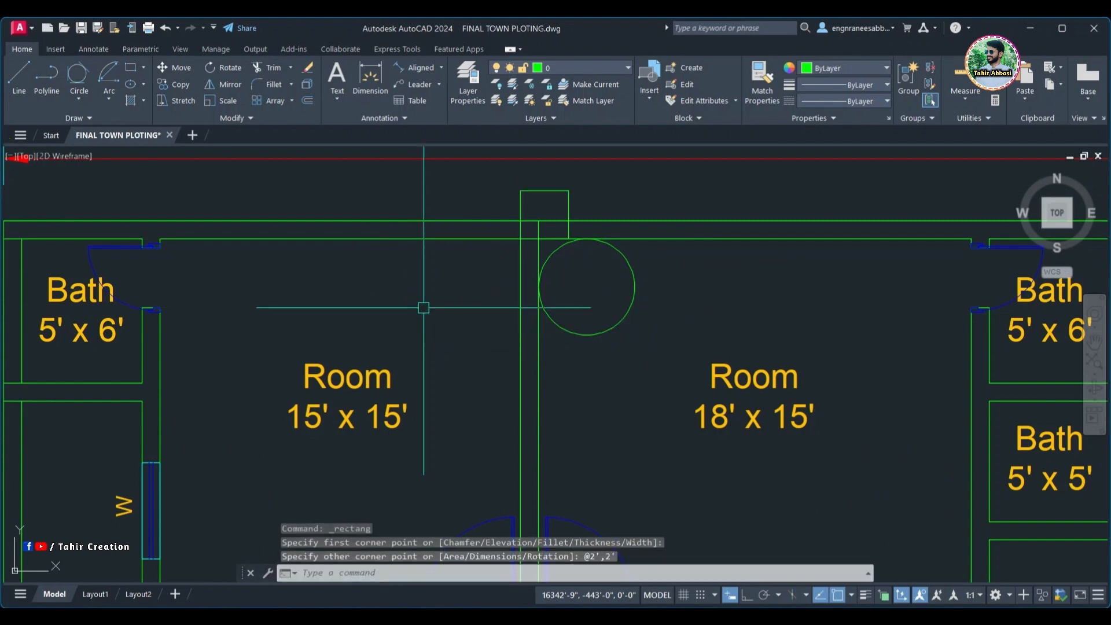
- Move the 2' square by its upper-right corner onto the upper-right inner corner of the 15' x 15' room
left_click(544, 191)
middle_click_drag(544, 190, 512, 248)
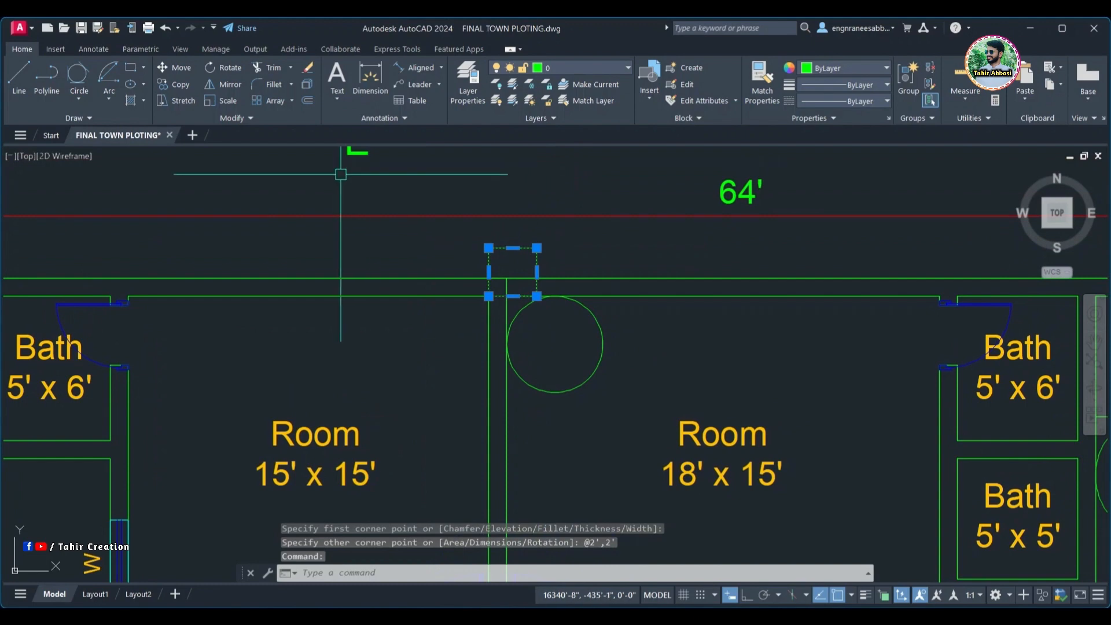
left_click(176, 67)
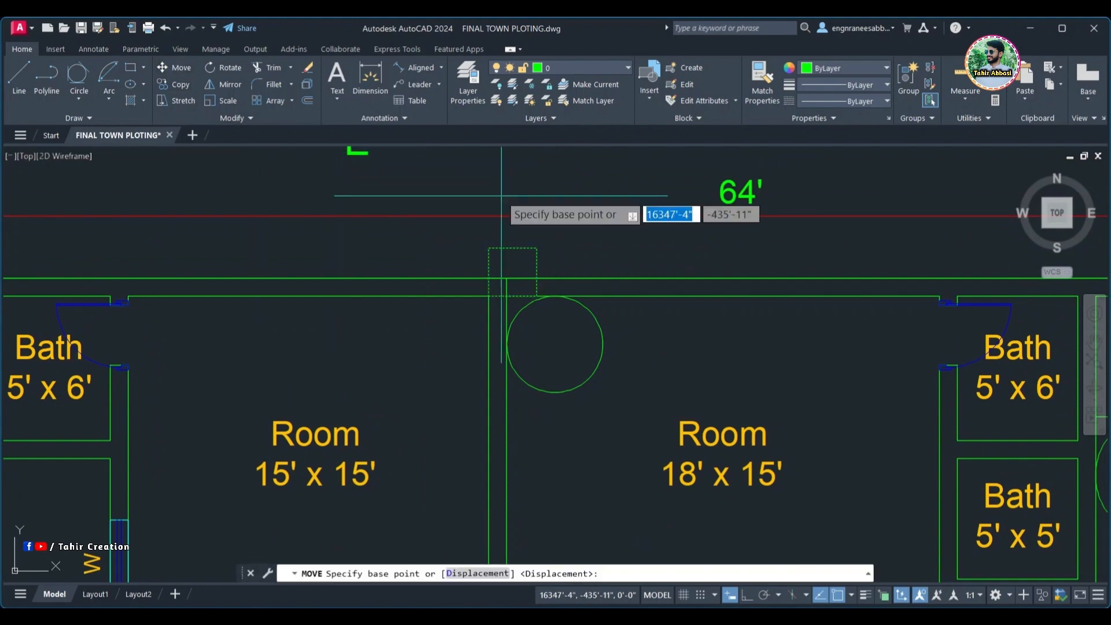
left_click(537, 247)
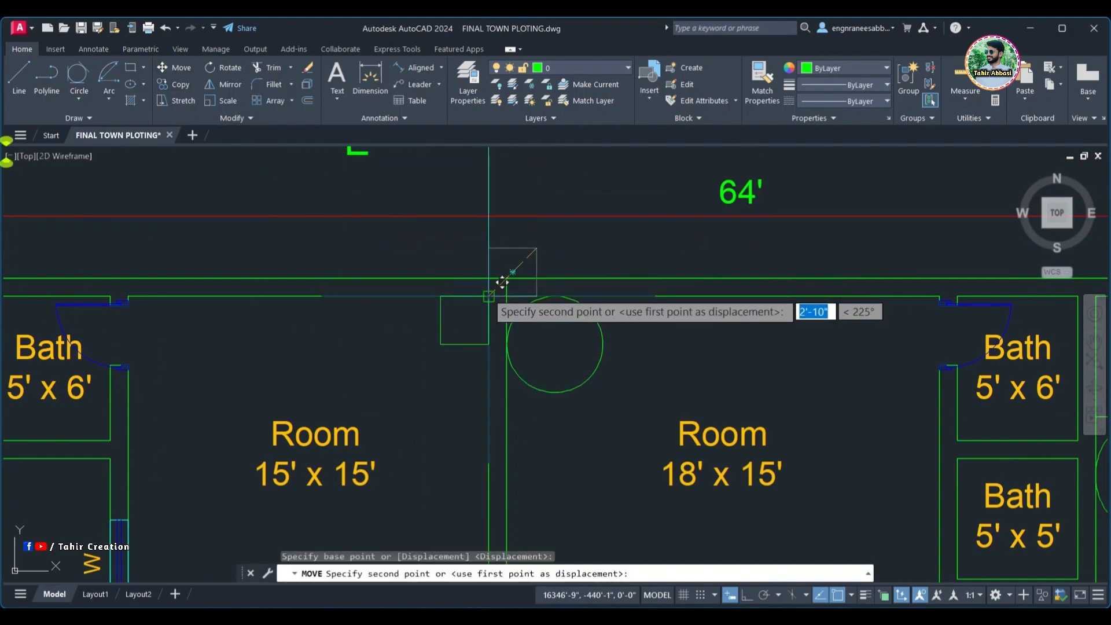
left_click(488, 296)
- Examine the square's position in the 15' x 15' room and how it selects as an object, and clear the selection
mouse_move(408, 326)
middle_mouse_down()
mouse_move(420, 282)
mouse_move(439, 311)
mouse_move(505, 295)
mouse_move(543, 265)
middle_mouse_up()
scroll(541, 268, "up", 2)
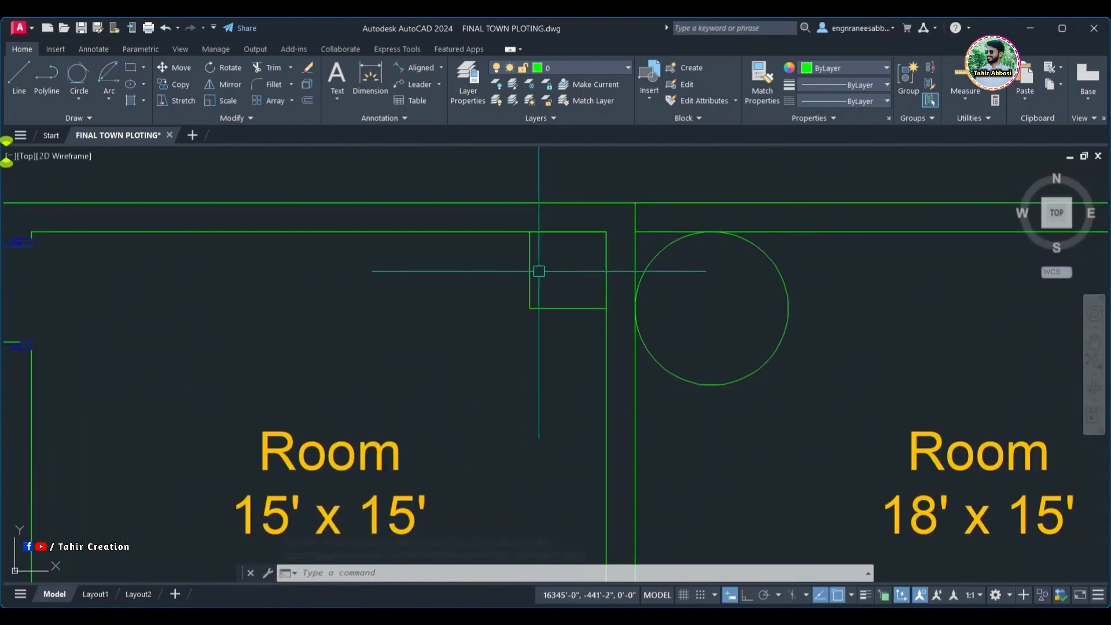
middle_click_drag(460, 258, 469, 291)
scroll(470, 291, "down", 2)
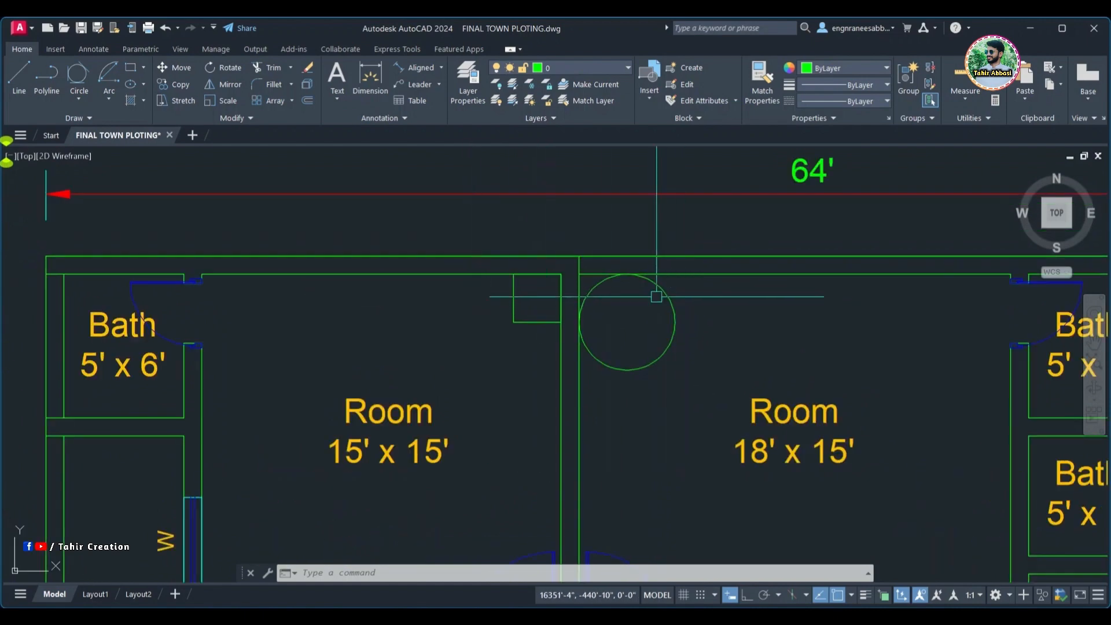
middle_click_drag(656, 292, 642, 251)
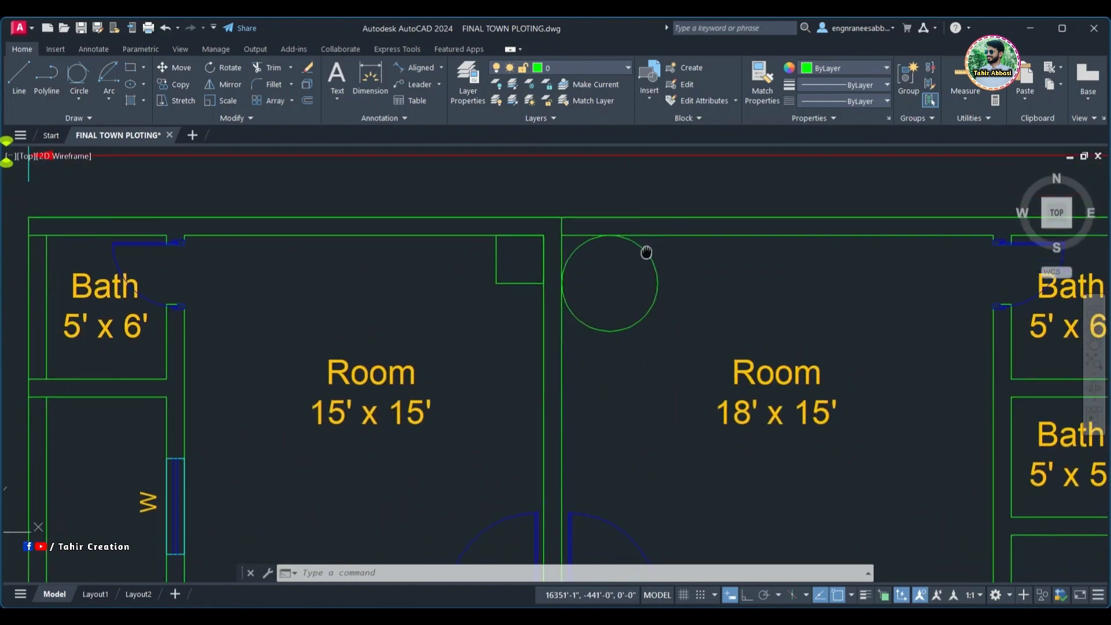
scroll(460, 256, "down", 2)
mouse_move(460, 256)
middle_mouse_down()
mouse_move(353, 207)
mouse_move(449, 273)
middle_mouse_up()
scroll(144, 243, "down", 2)
scroll(387, 237, "up", 2)
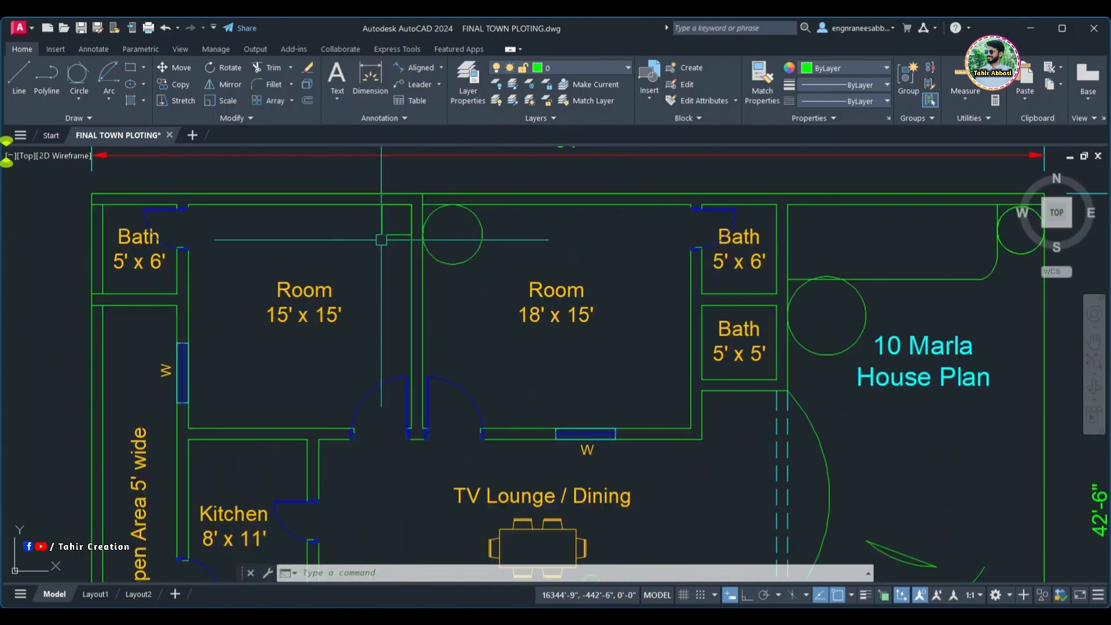
left_click(387, 224)
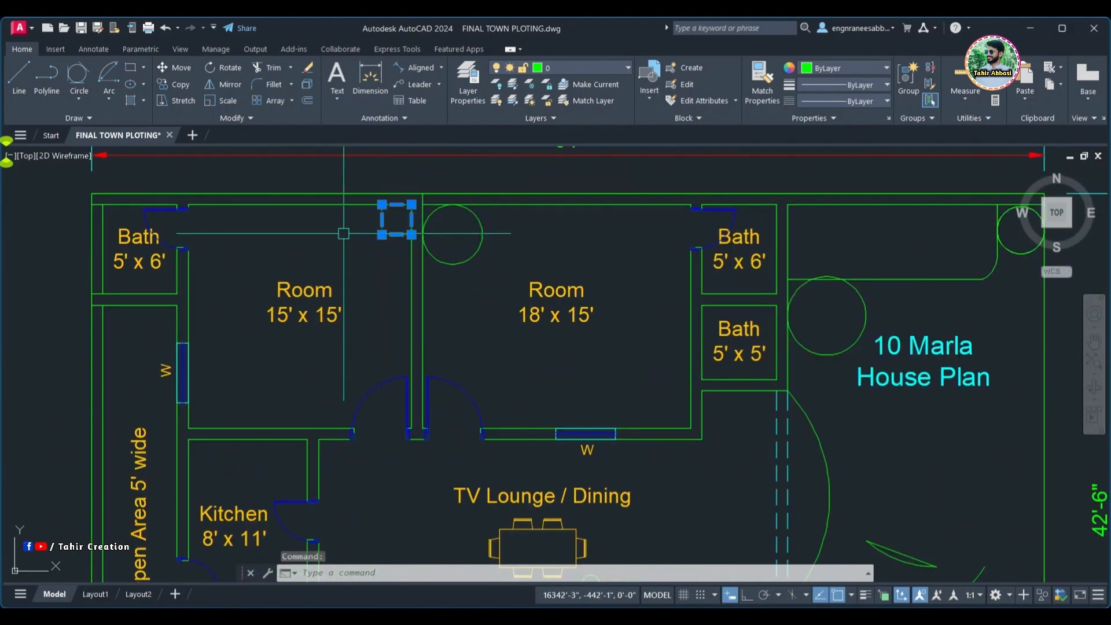
right_click(344, 233)
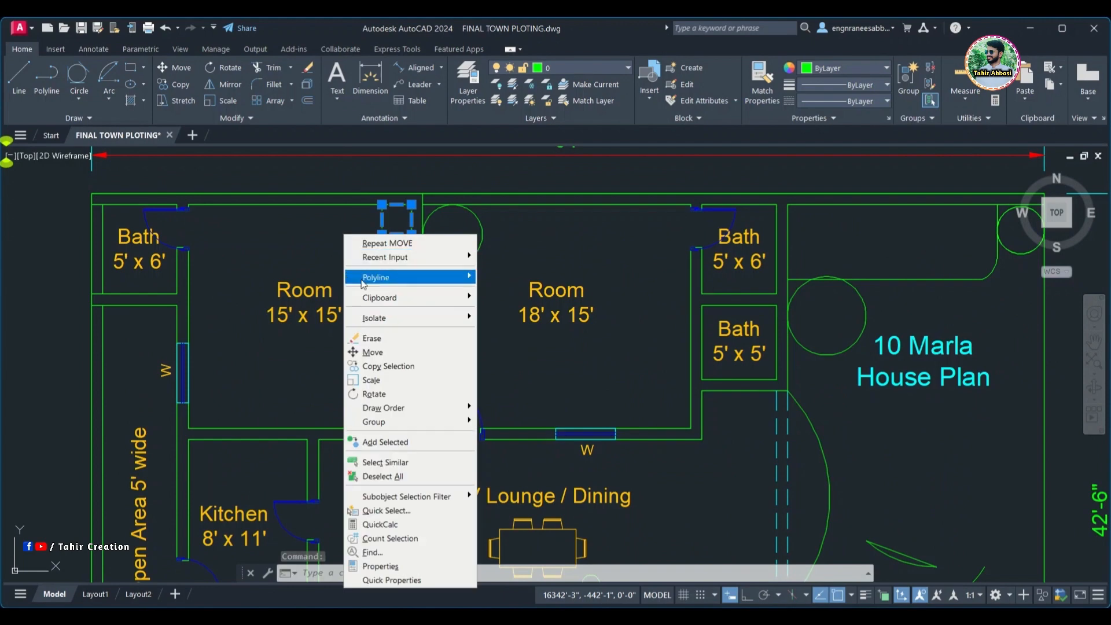
left_click(393, 475)
- Check how the rounded-corner polyline beside the 10 Marla House Plan title selects as one object, and clear the selection
scroll(280, 403, "down", 2)
middle_click_drag(550, 354, 386, 245)
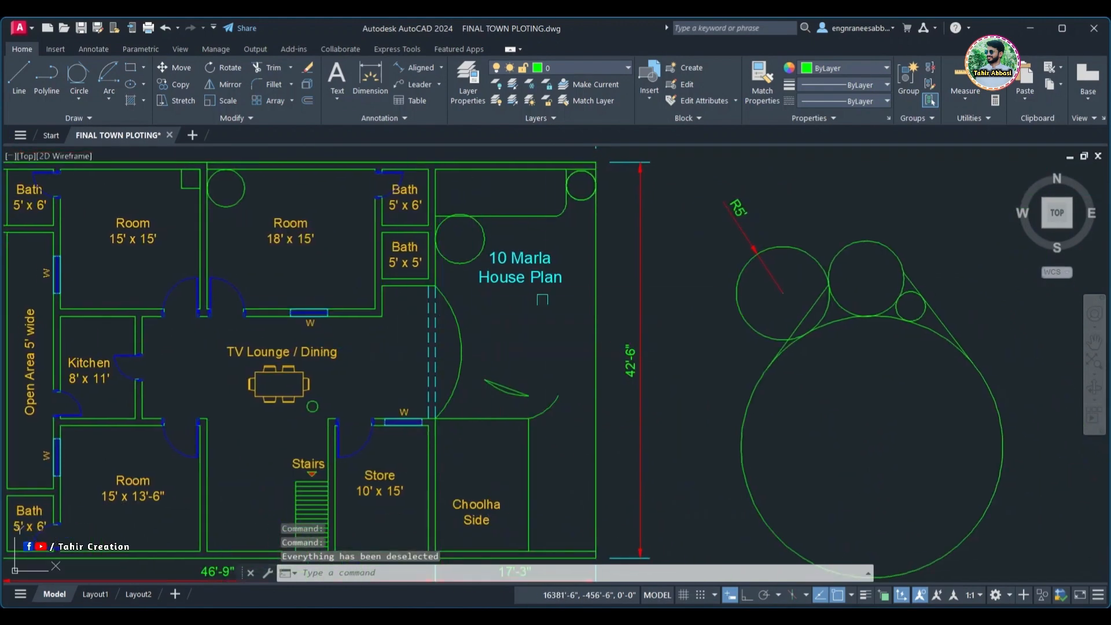
left_click(530, 214)
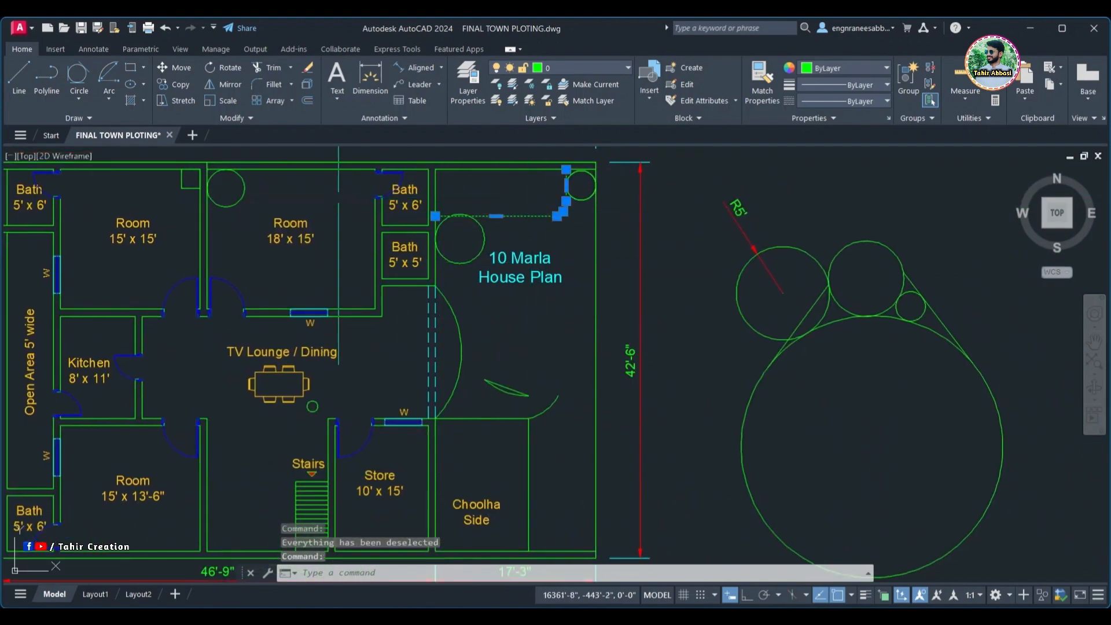
middle_click_drag(334, 204, 336, 238)
right_click(335, 237)
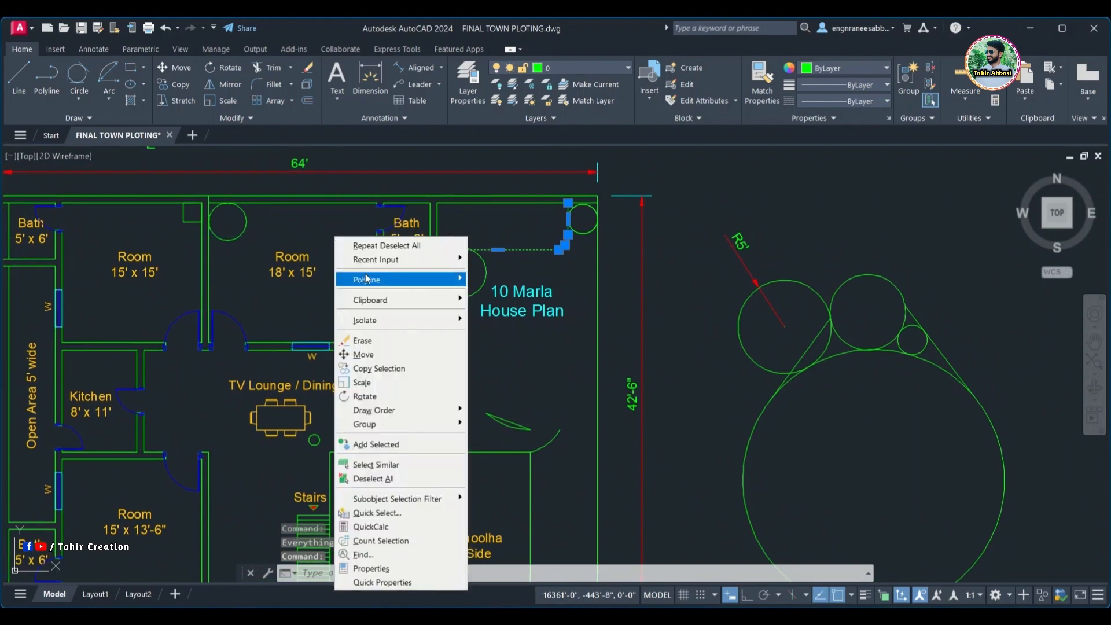
left_click(385, 479)
- Draw a three-sided polyline from the upper wall of the 15' x 15' room: 2' down, 2' left, and back up to the wall, with ortho on
scroll(347, 241, "up", 6)
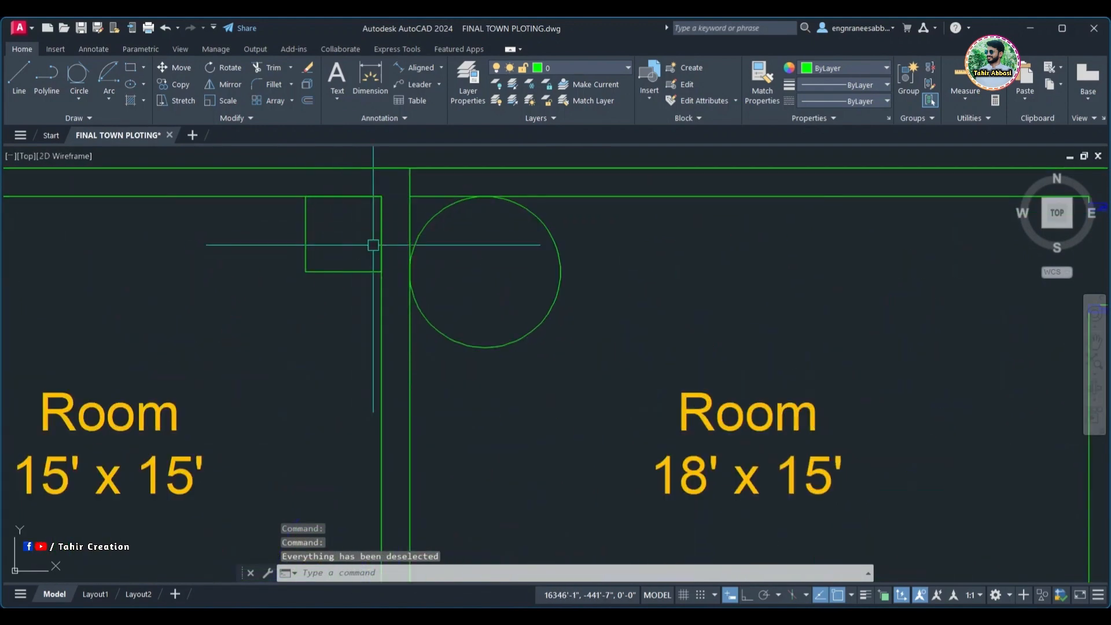
middle_click_drag(377, 261, 508, 308)
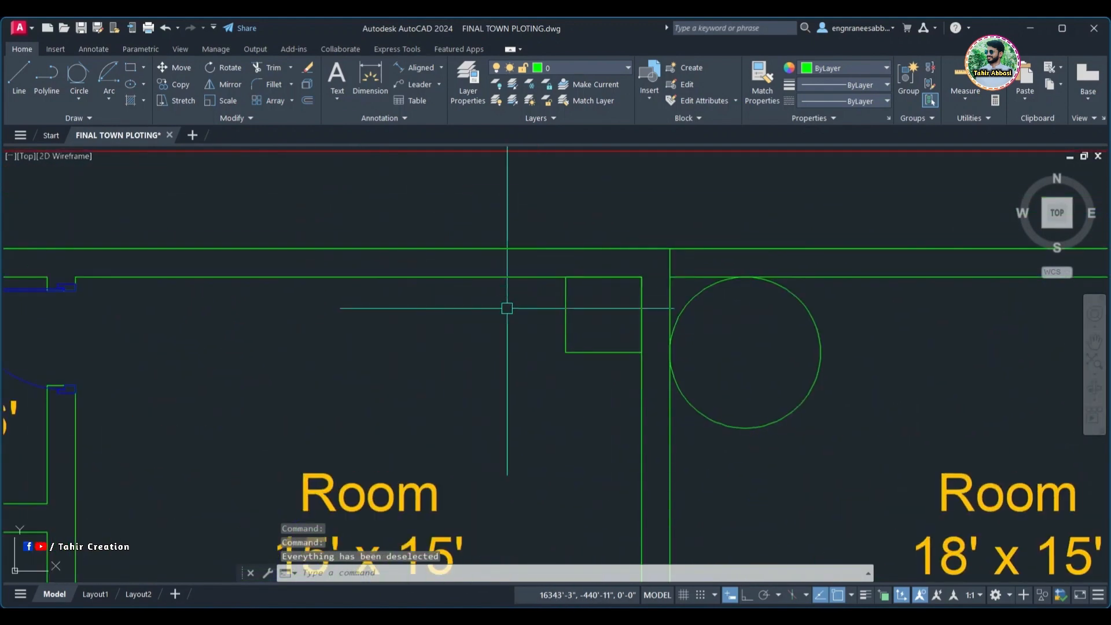
left_click(47, 75)
left_click(443, 277)
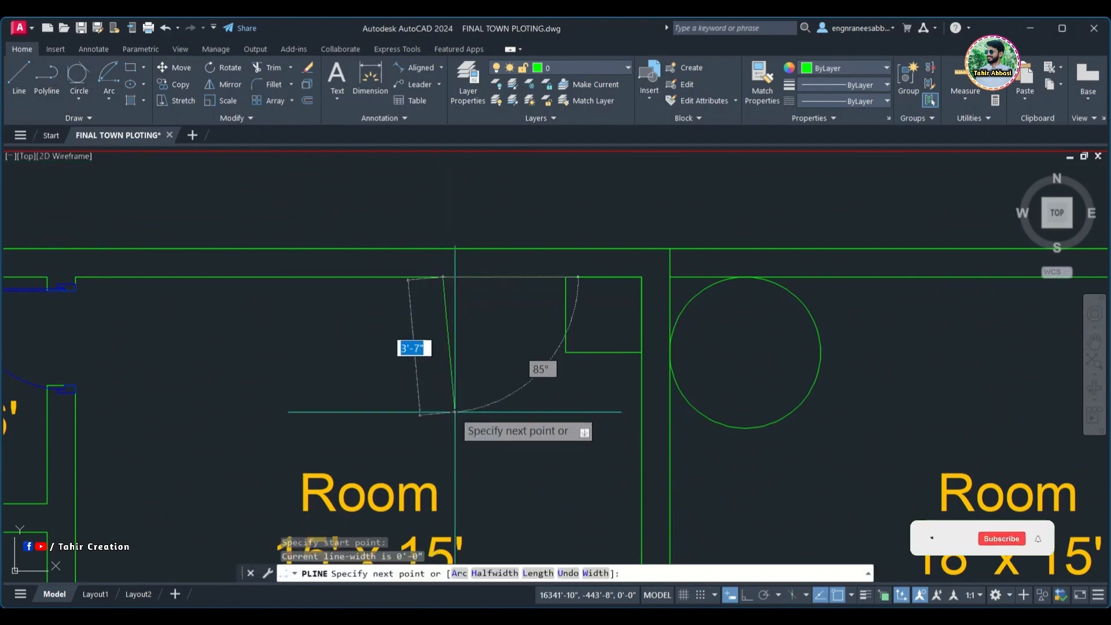
key("F8")
type("2")
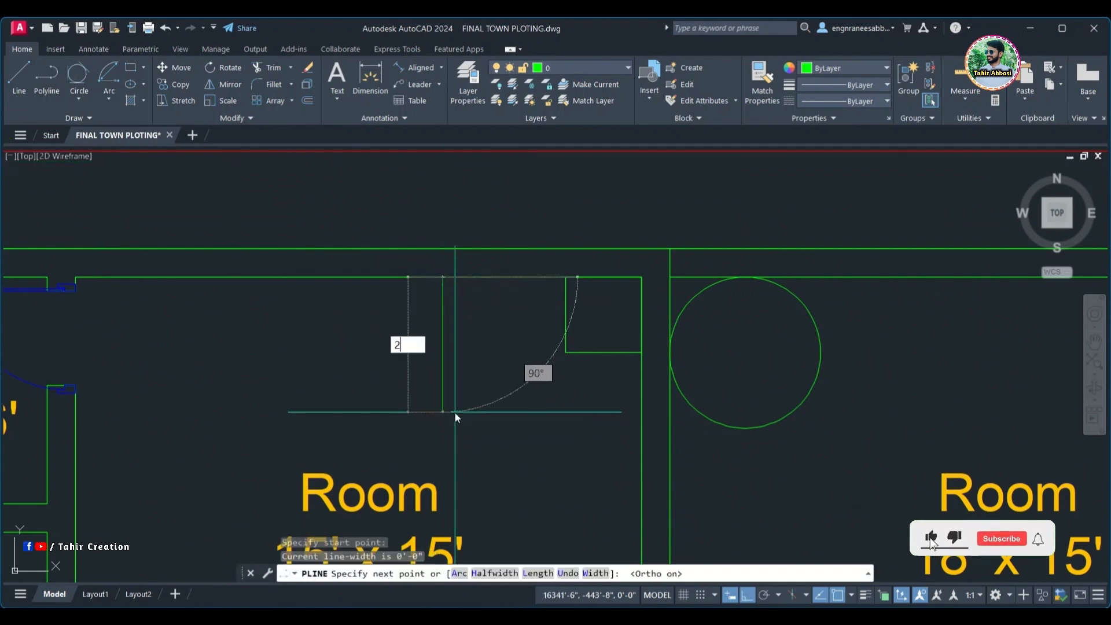
type("'")
key("Return")
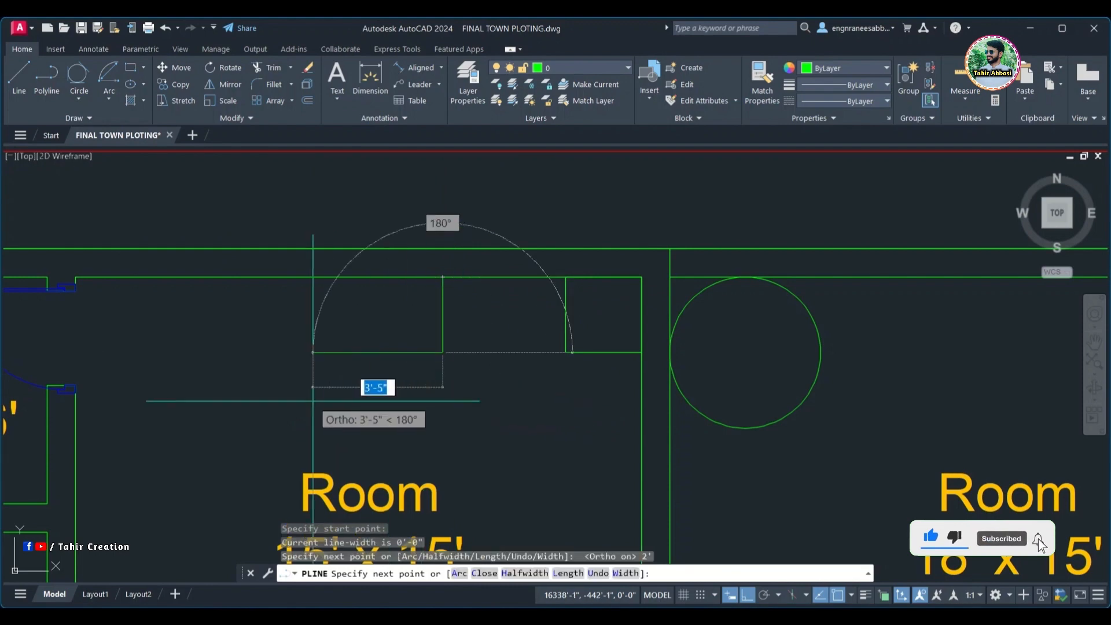
type("2'")
key("Return")
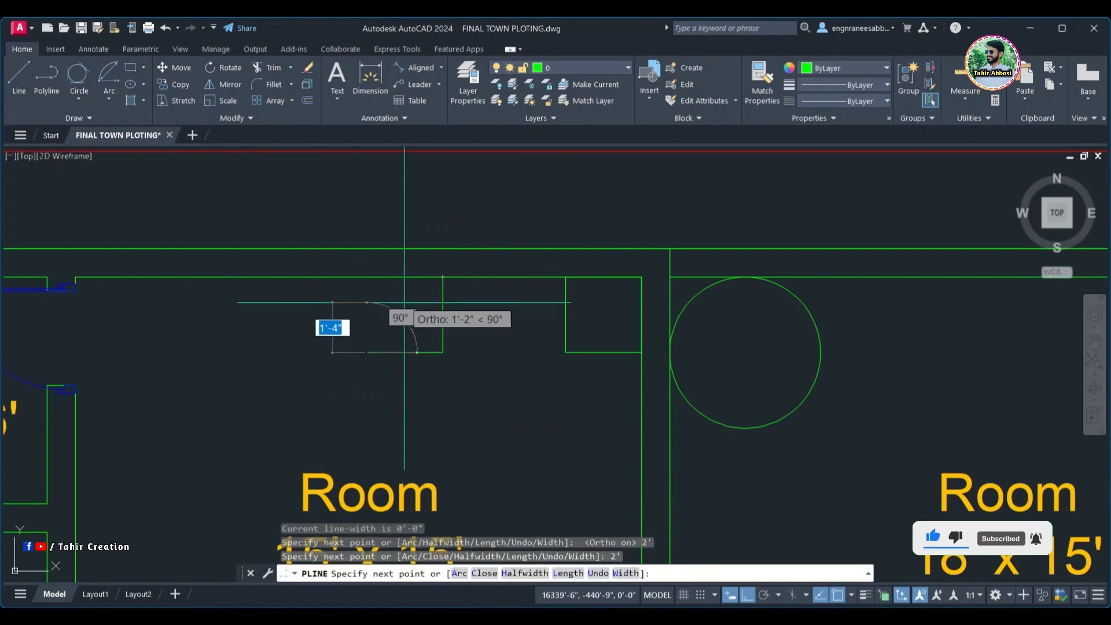
right_click(368, 301)
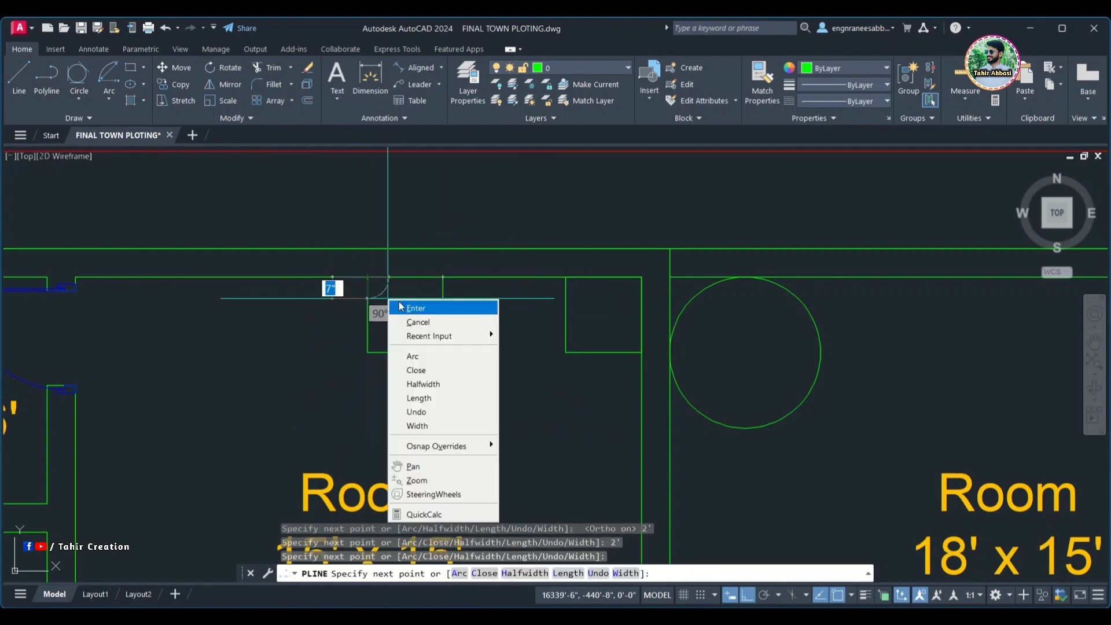
left_click(387, 307)
- Check how the three-sided polyline selects, clear the selection, and compare the shape with the 2' square in the 15' x 15' room
left_click(456, 301)
left_click(359, 318)
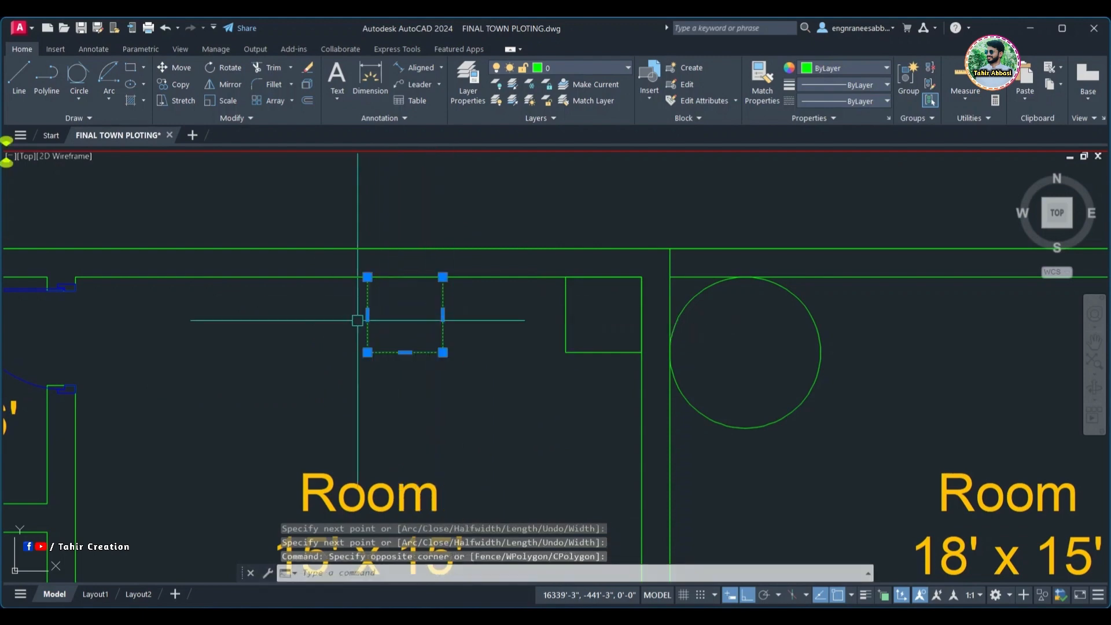
right_click(230, 304)
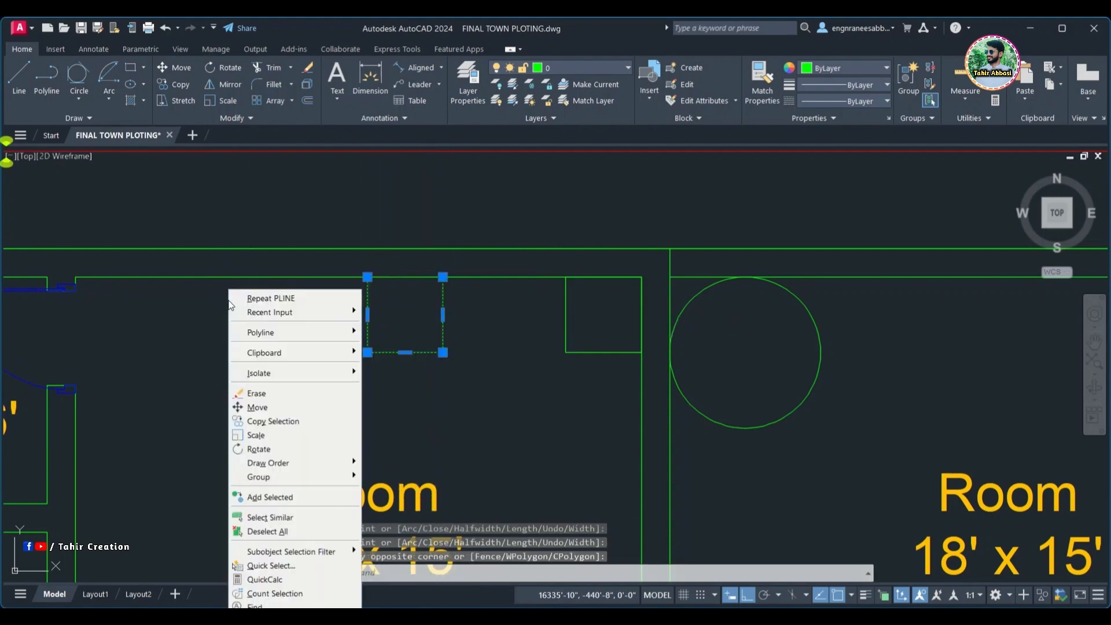
left_click(307, 531)
middle_click_drag(531, 388, 337, 305)
scroll(337, 305, "down", 4)
mouse_move(405, 361)
middle_mouse_down()
mouse_move(406, 292)
mouse_move(368, 267)
mouse_move(474, 295)
mouse_move(487, 309)
middle_mouse_up()
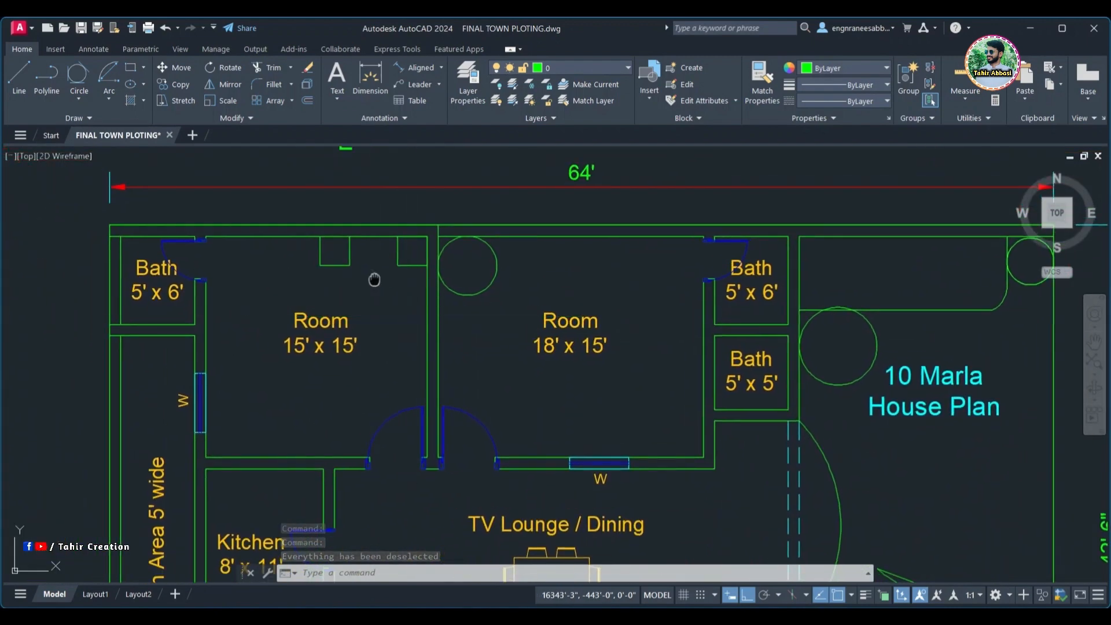
middle_click_drag(375, 279, 394, 302)
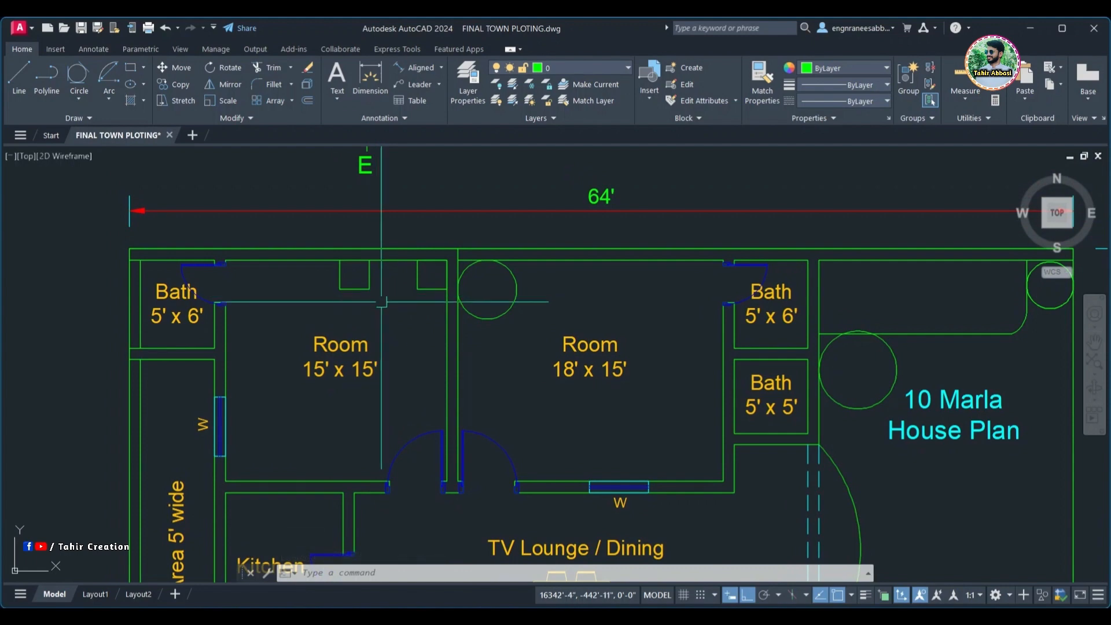
middle_click_drag(406, 339, 347, 307)
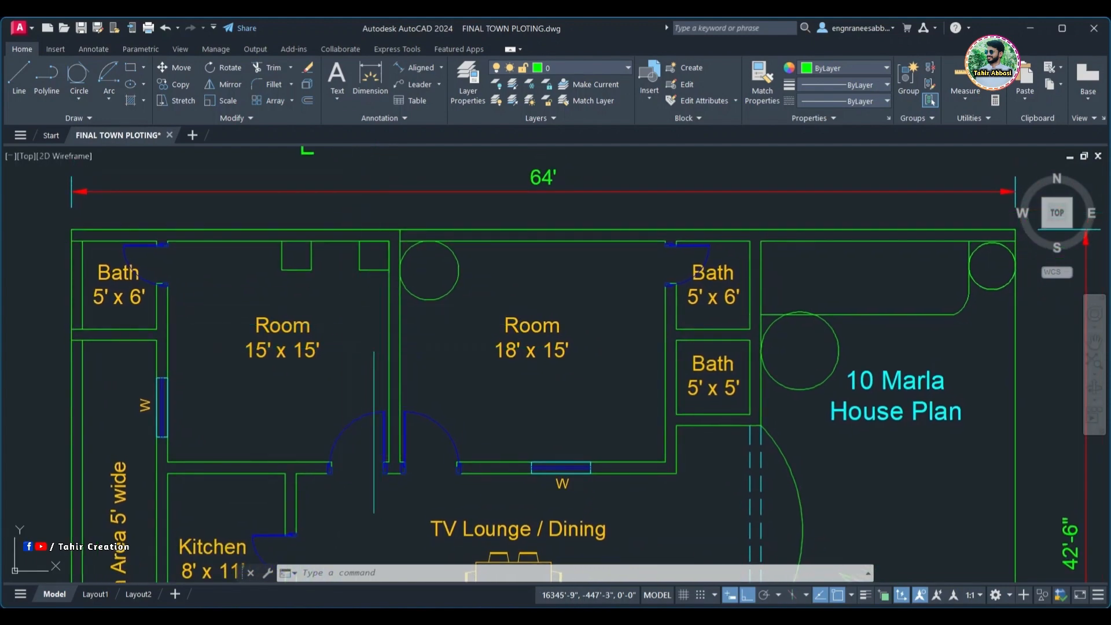
- Draw a 20' by 20' rectangle in the empty area above and to the right of the tangent circles
scroll(347, 308, "down", 5)
scroll(380, 381, "up", 3)
middle_click_drag(528, 294, 469, 309)
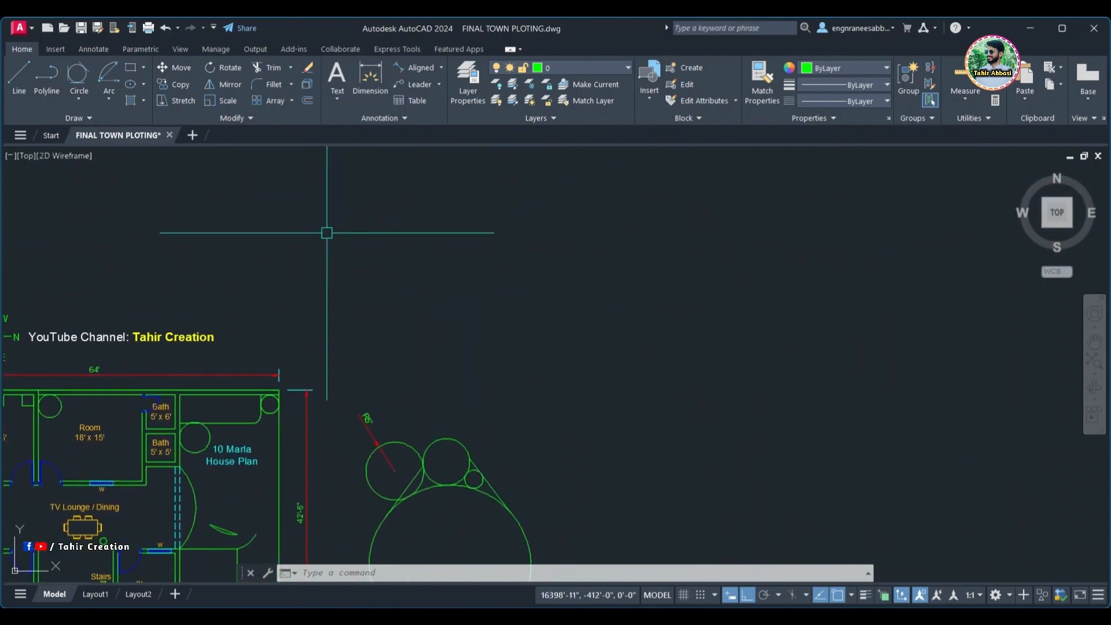
left_click(145, 69)
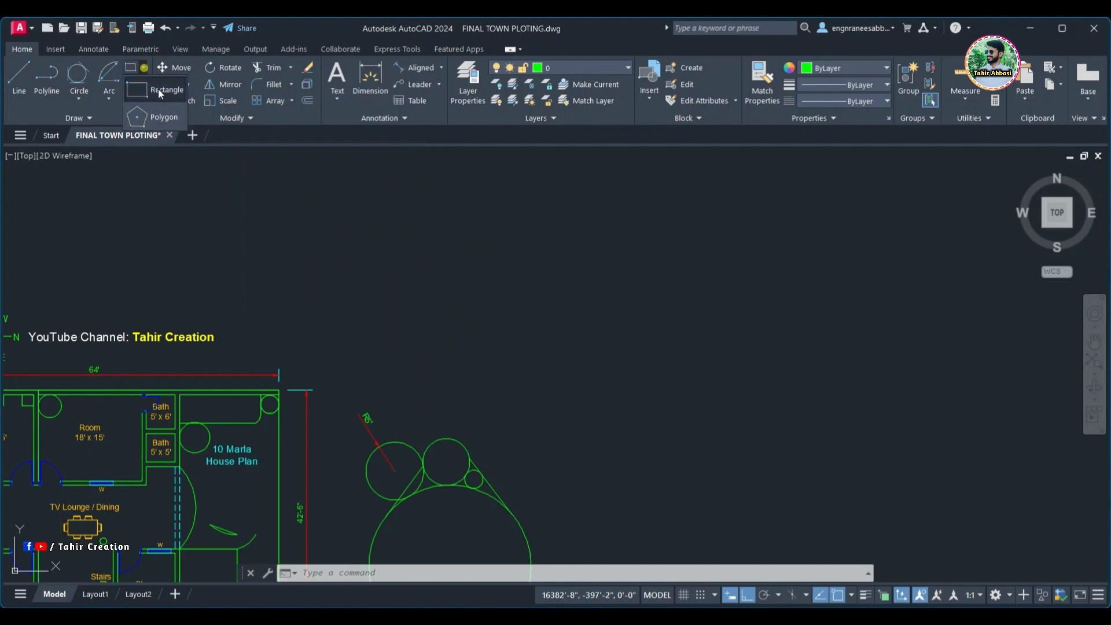
left_click(162, 93)
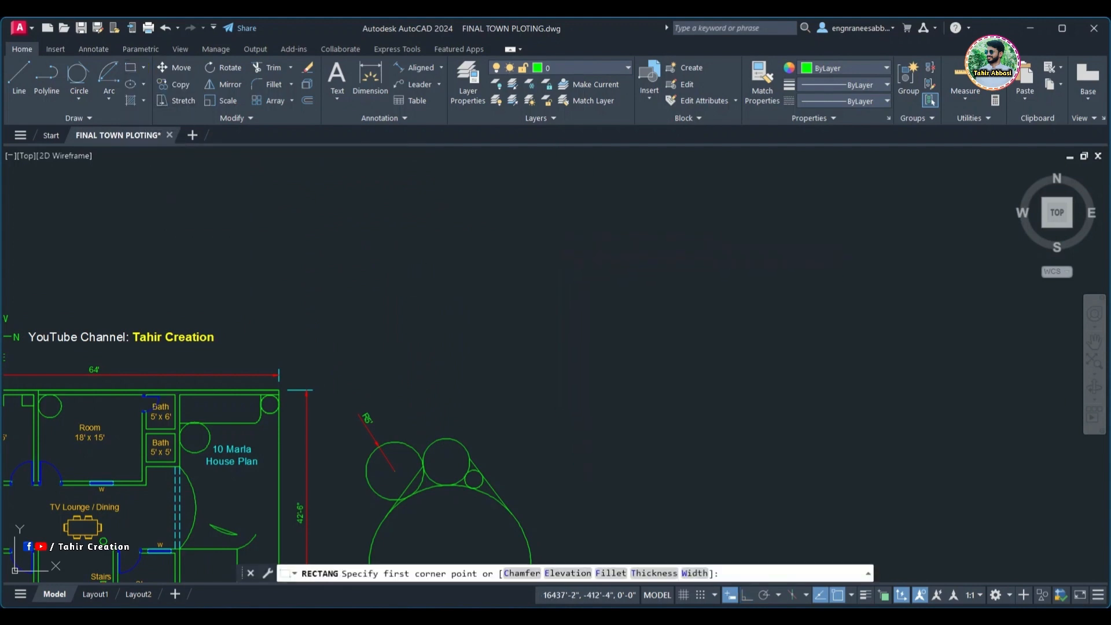
left_click(555, 234)
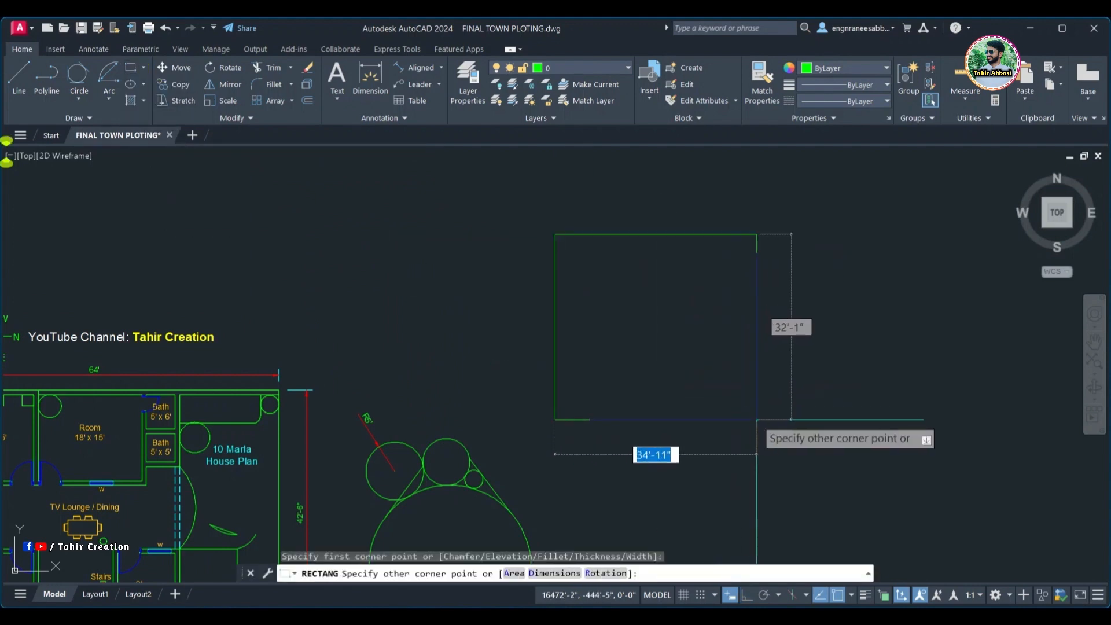
type("20")
key("Tab")
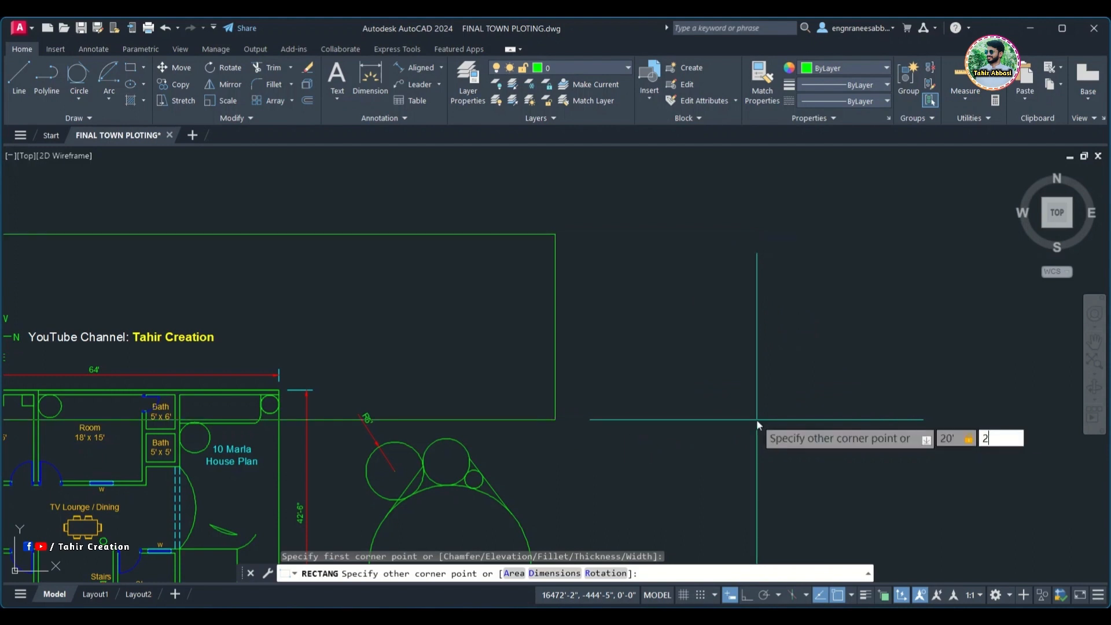
key("Return")
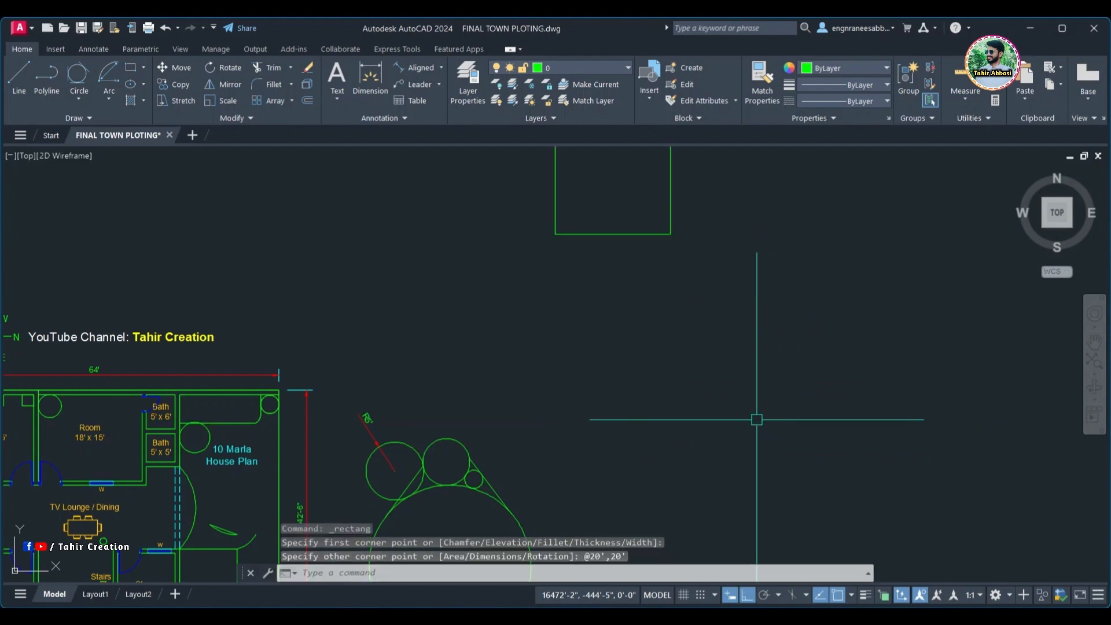
- Move the 20' square straight down within the empty area above the tangent circles
left_click(733, 364)
scroll(517, 207, "down", 2)
scroll(479, 256, "up", 2)
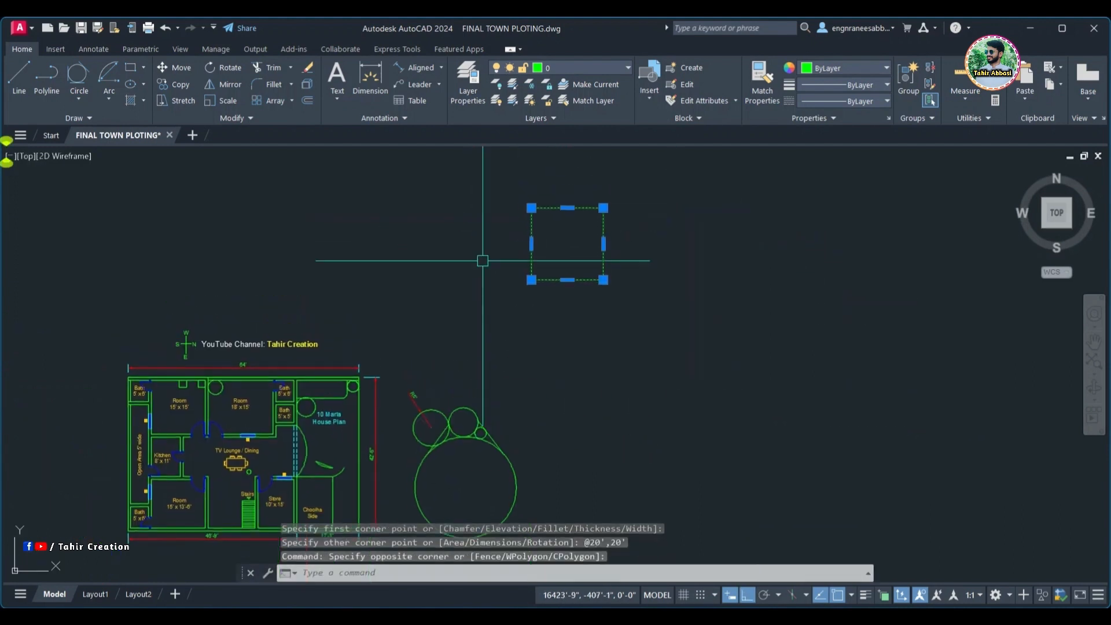
left_click(181, 67)
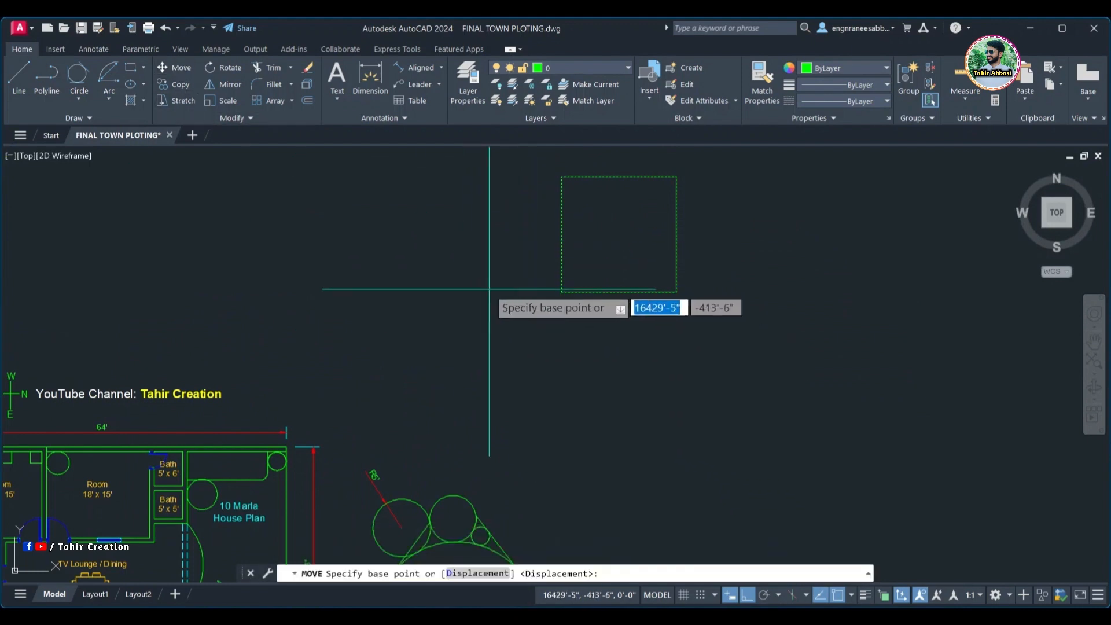
left_click(509, 287)
scroll(525, 367, "up", 2)
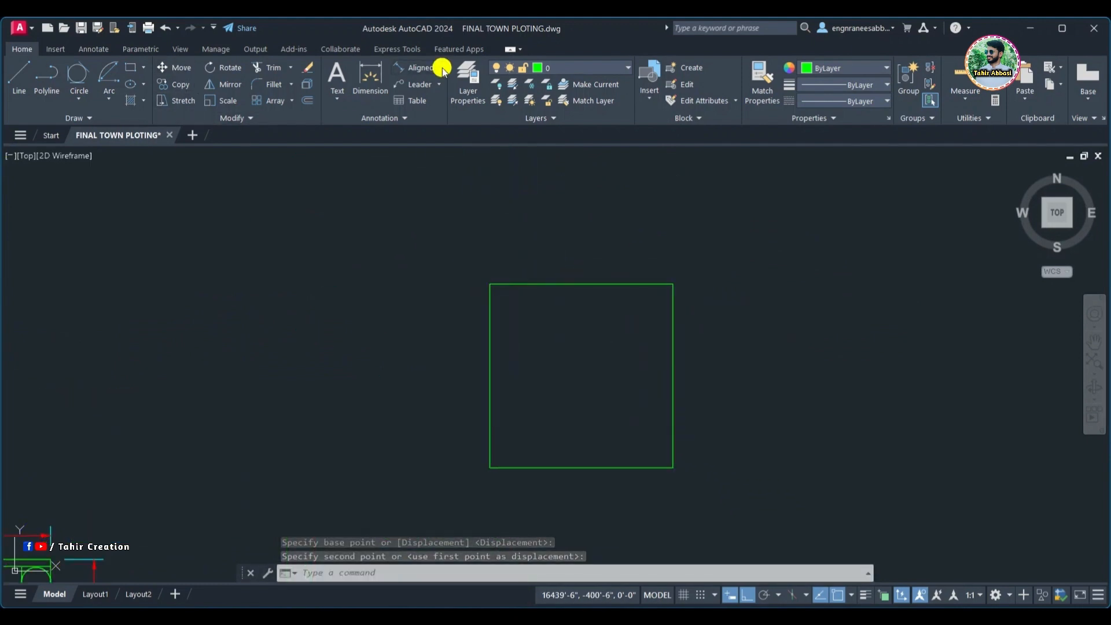
- Add a linear dimension above the square's upper edge, measured between its two upper corners
left_click(442, 67)
left_click(436, 93)
left_click(490, 284)
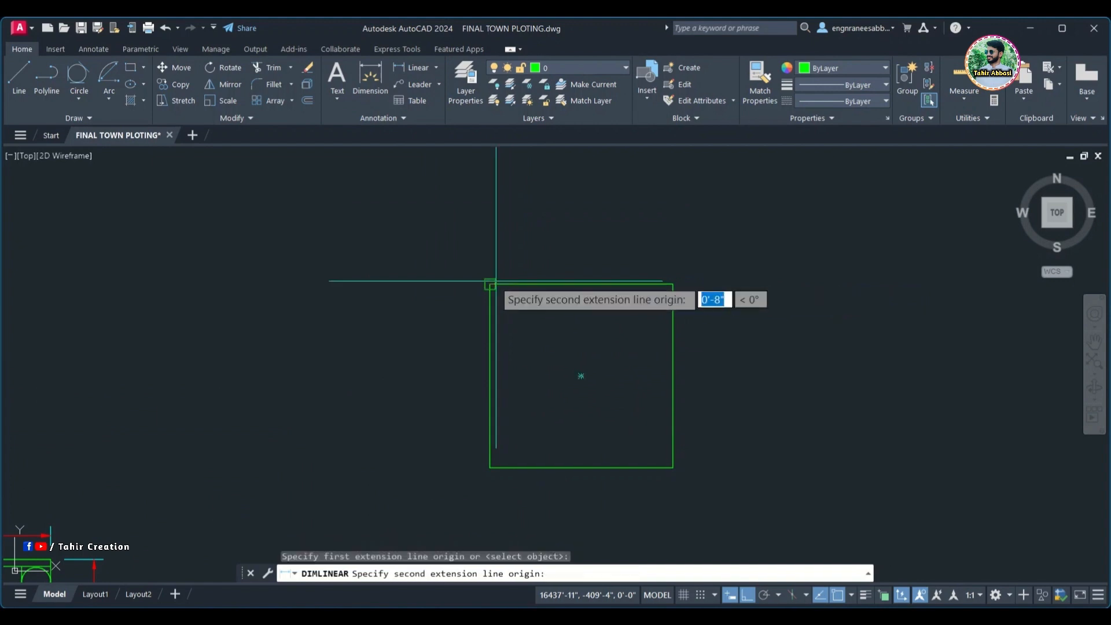
left_click(672, 284)
left_click(591, 258)
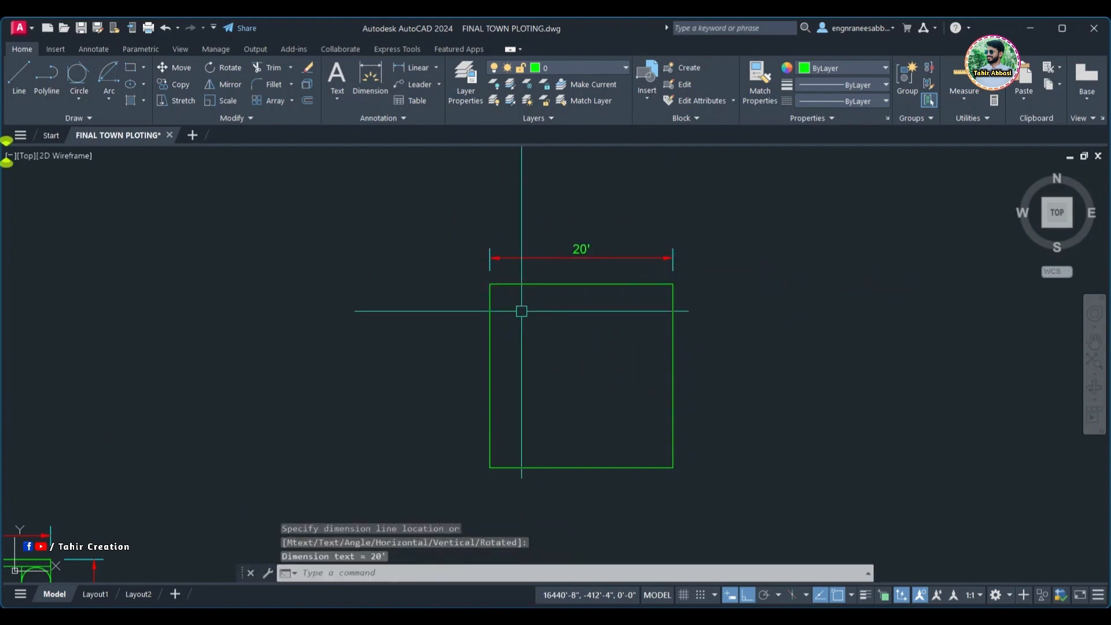
- List the dimensioned square's object data with the LI command and check its area in square feet
middle_click_drag(520, 310, 528, 273)
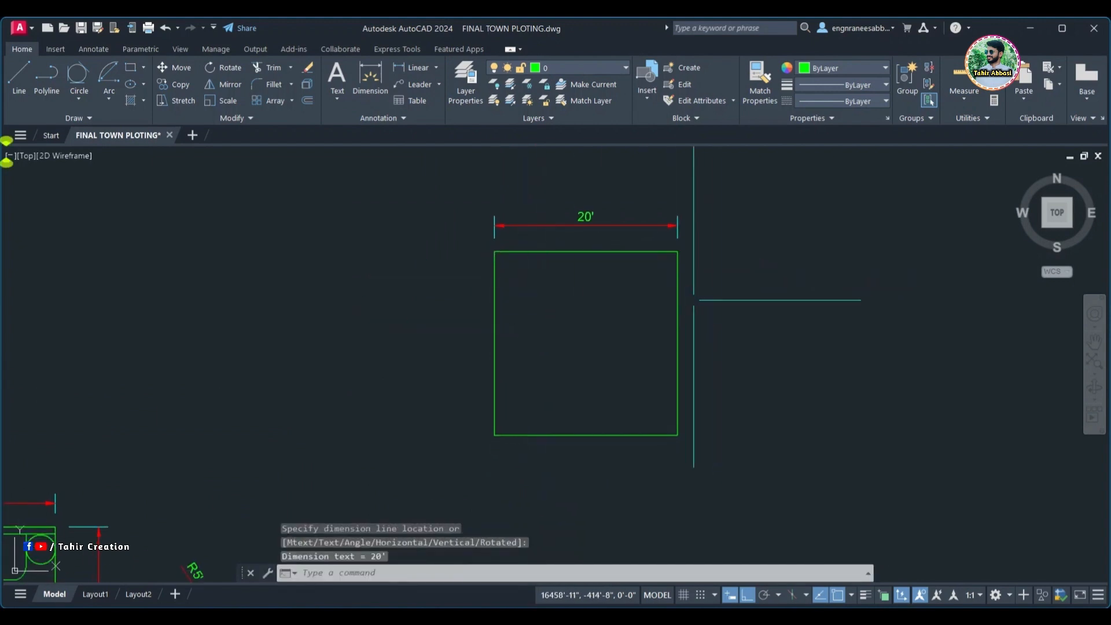
left_click(677, 290)
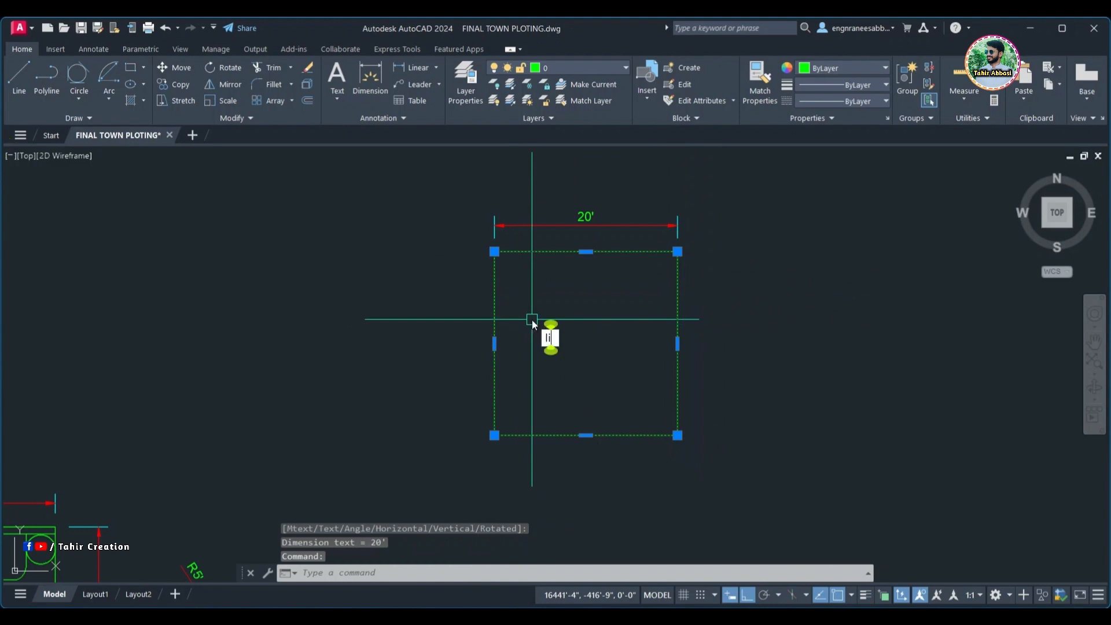
type("li")
key("Return")
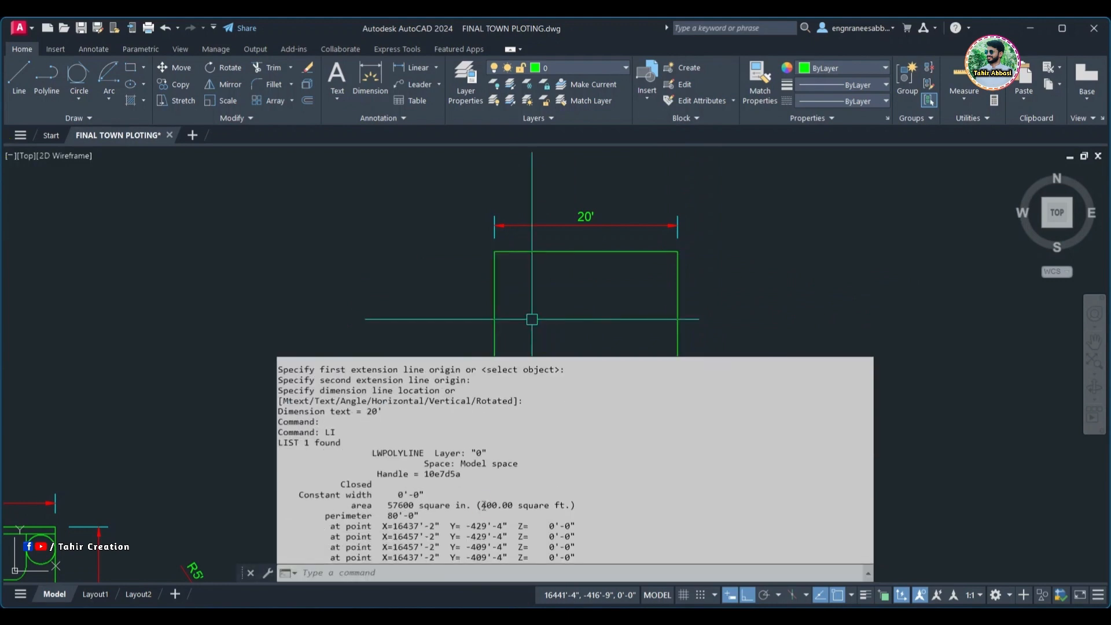
left_click_drag(483, 505, 505, 510)
scroll(567, 292, "down", 2)
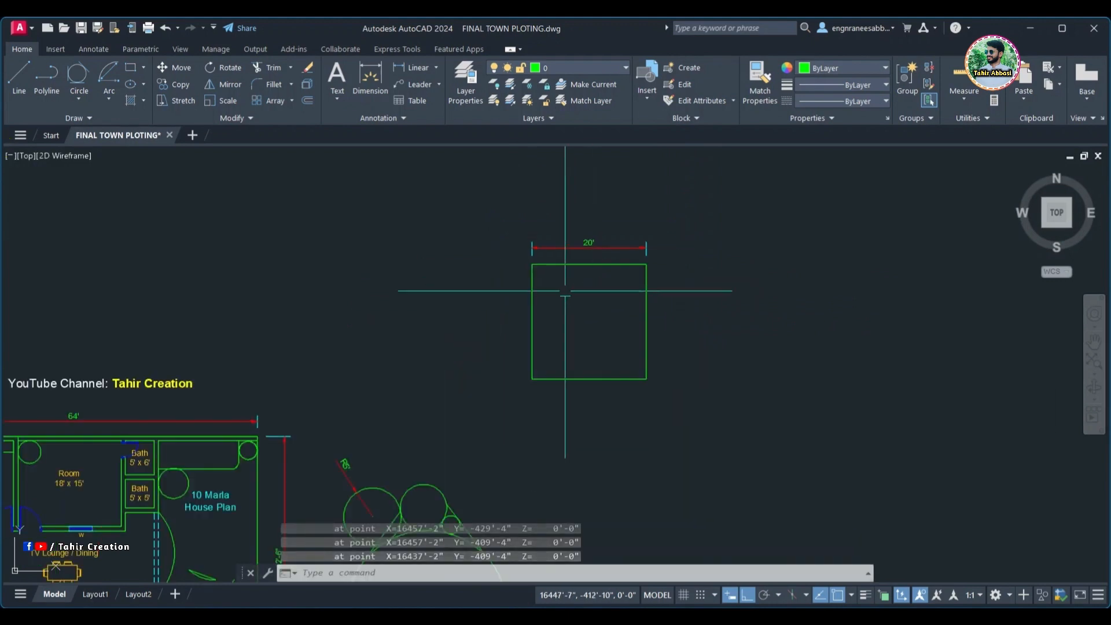
- Start a polygon with five sides for the lower 15' x 13'-6" room
left_click(143, 67)
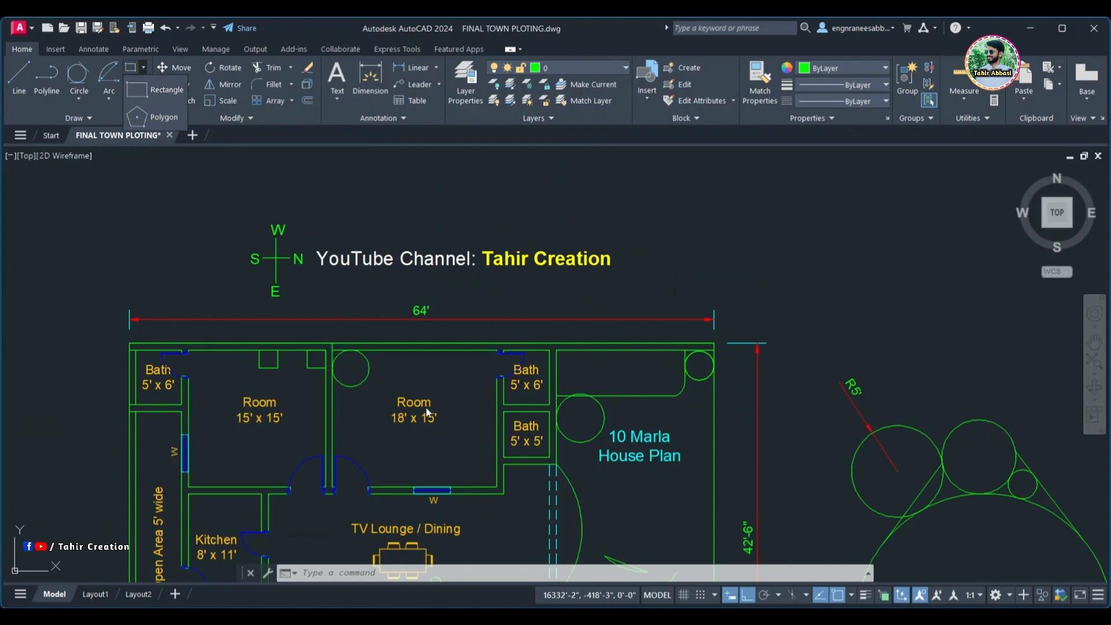
middle_click_drag(382, 581, 433, 369)
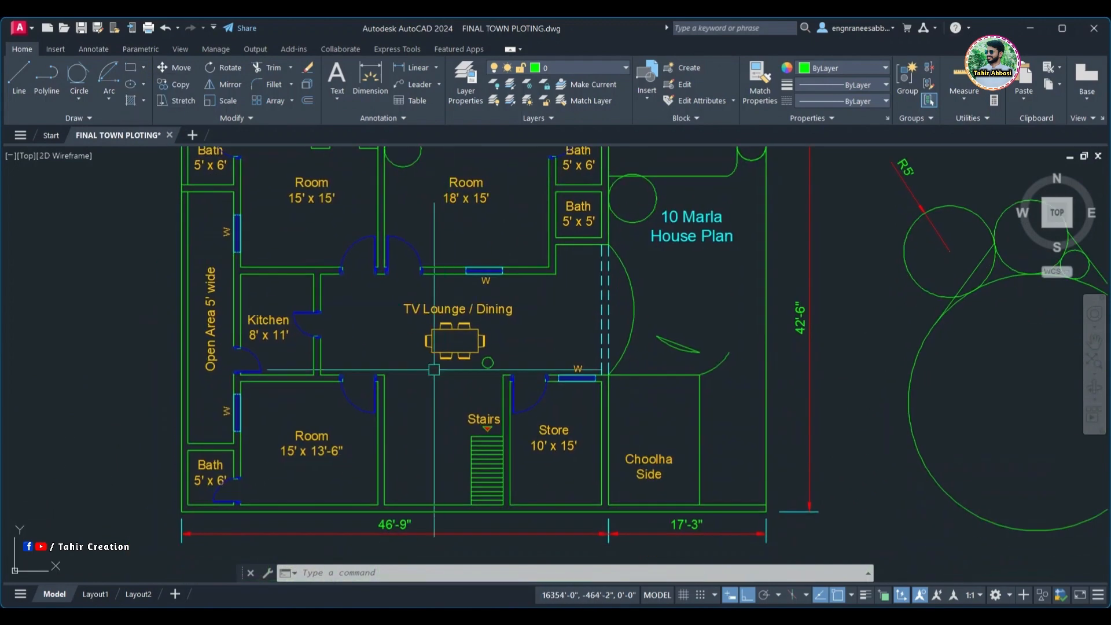
scroll(434, 369, "up", 3)
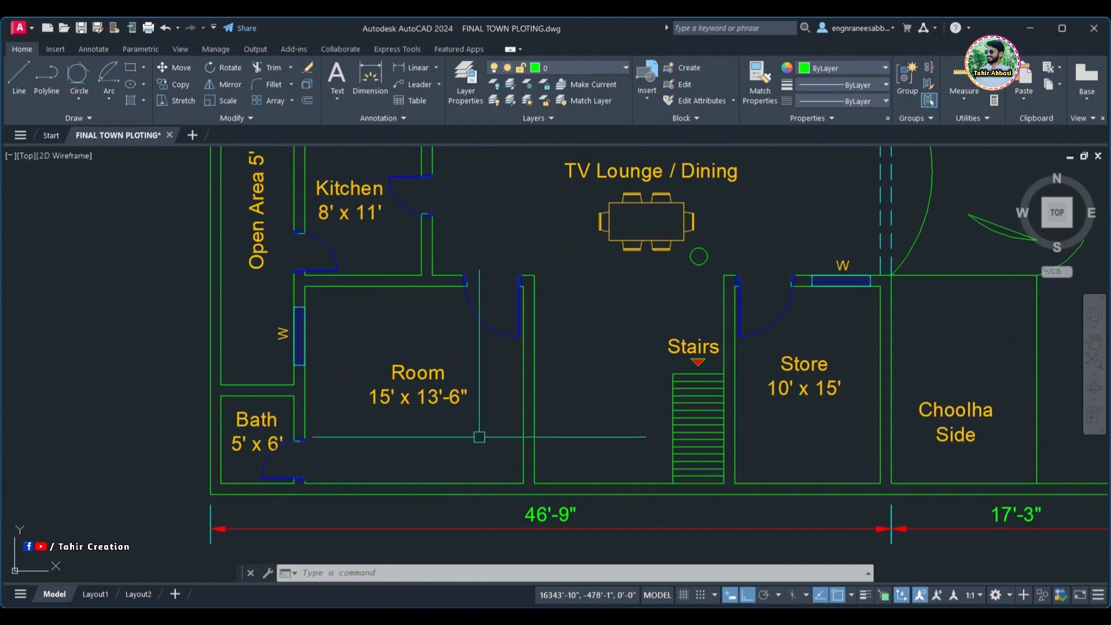
scroll(479, 437, "up", 2)
middle_click_drag(479, 437, 496, 452)
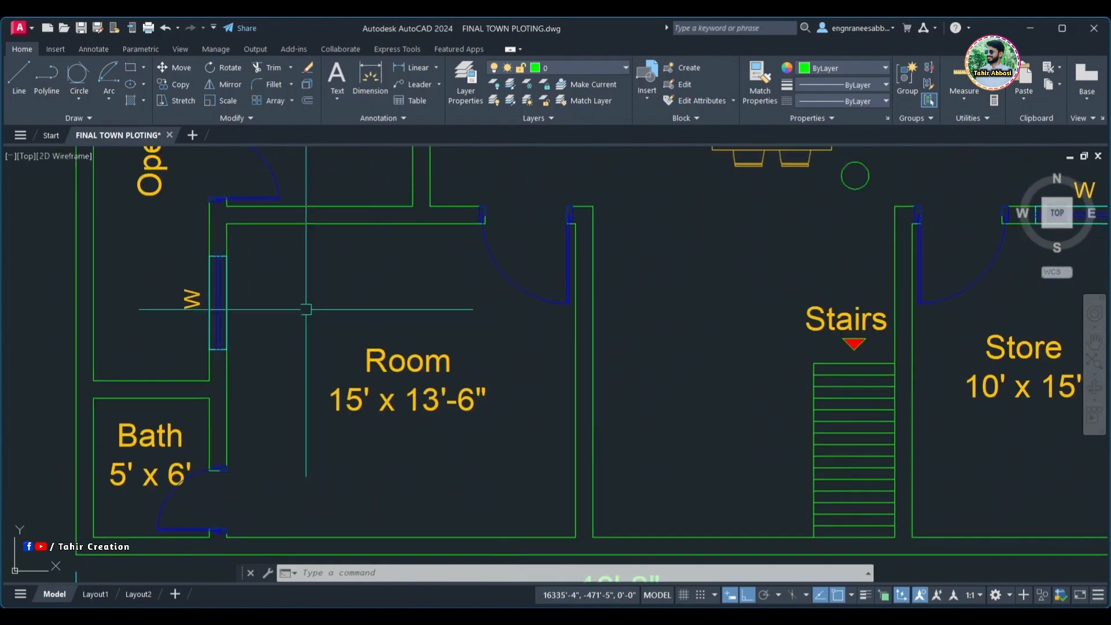
middle_click_drag(542, 485, 526, 434)
middle_click_drag(509, 373, 515, 412)
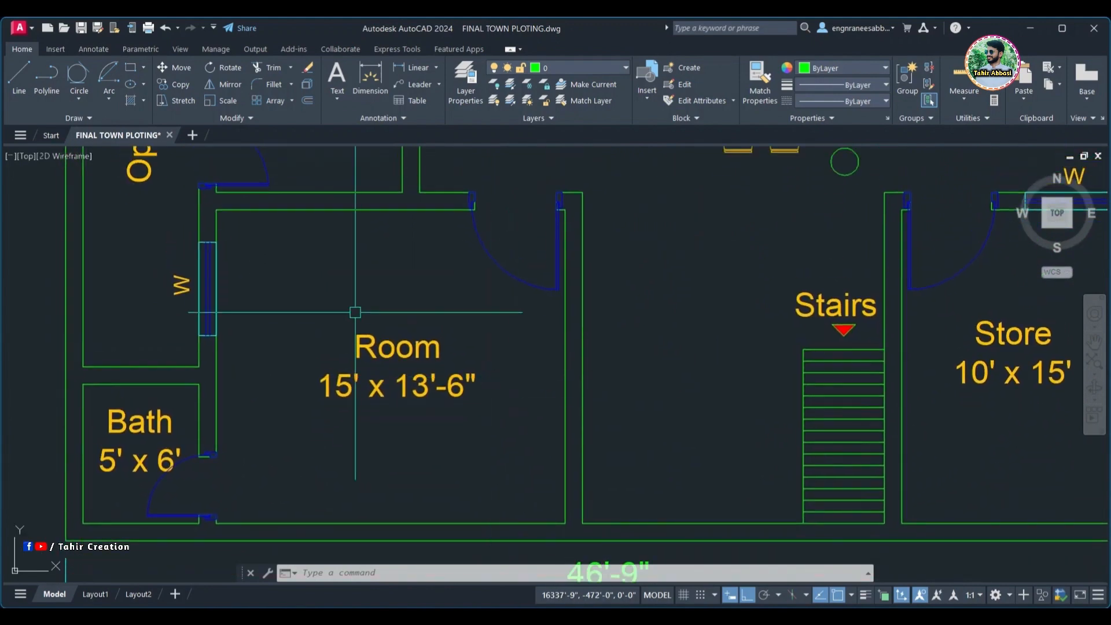
middle_click_drag(144, 146, 151, 160)
left_click(144, 68)
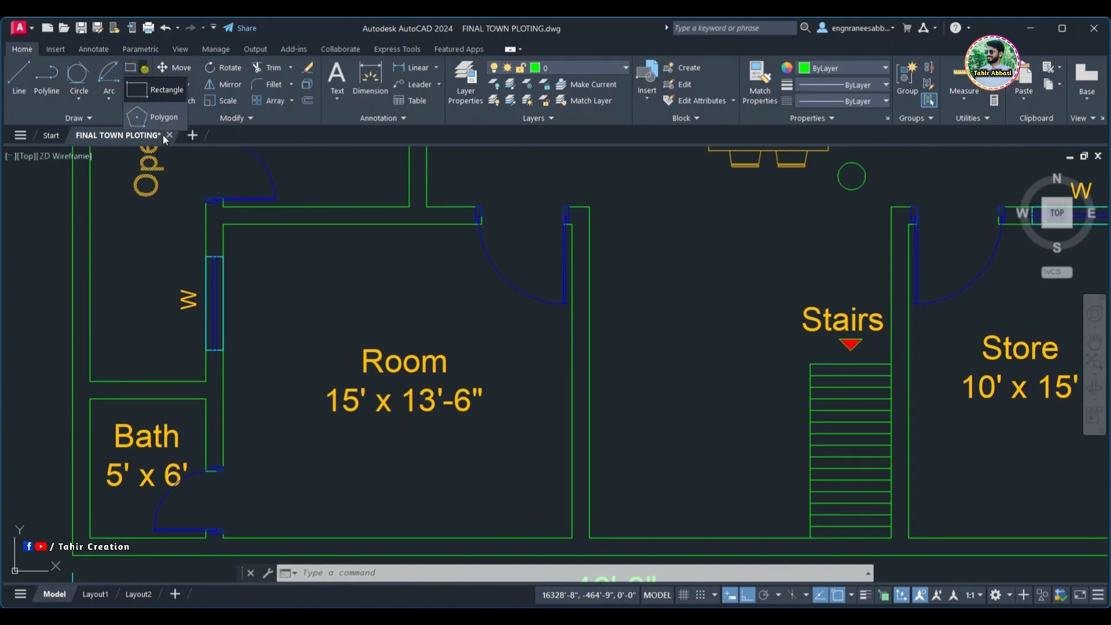
left_click(154, 115)
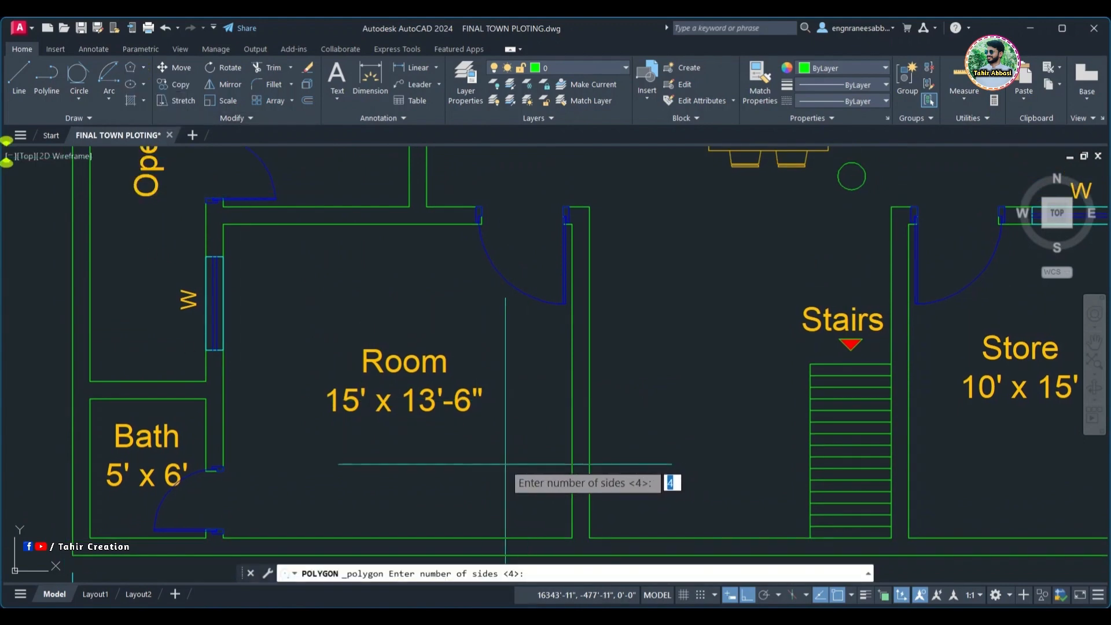
scroll(505, 463, "down", 3)
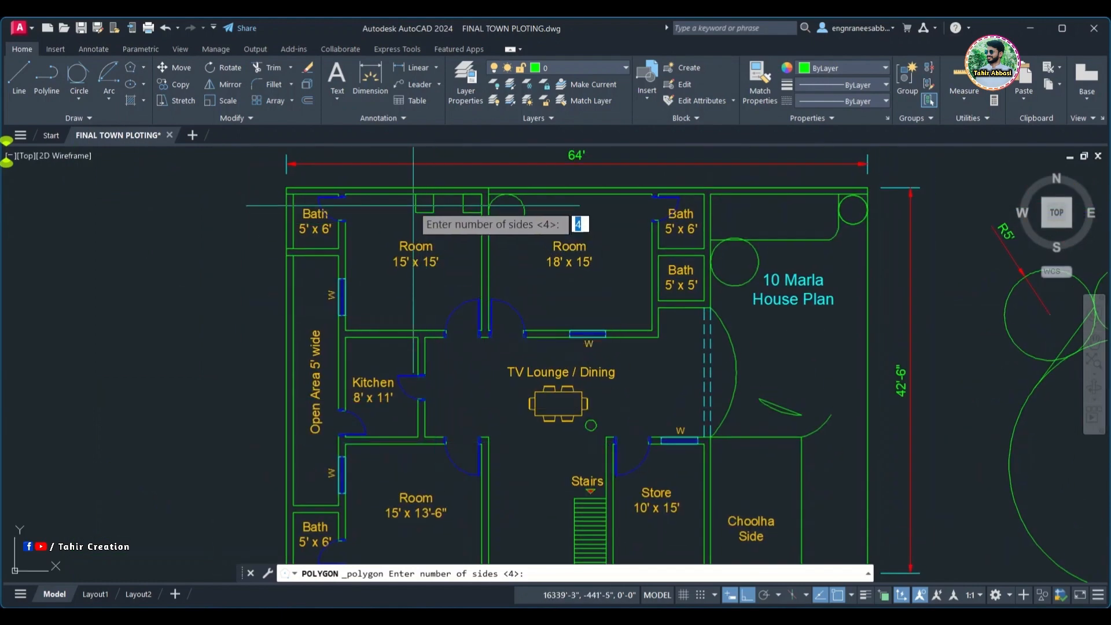
scroll(412, 205, "up", 3)
scroll(515, 199, "up", 3)
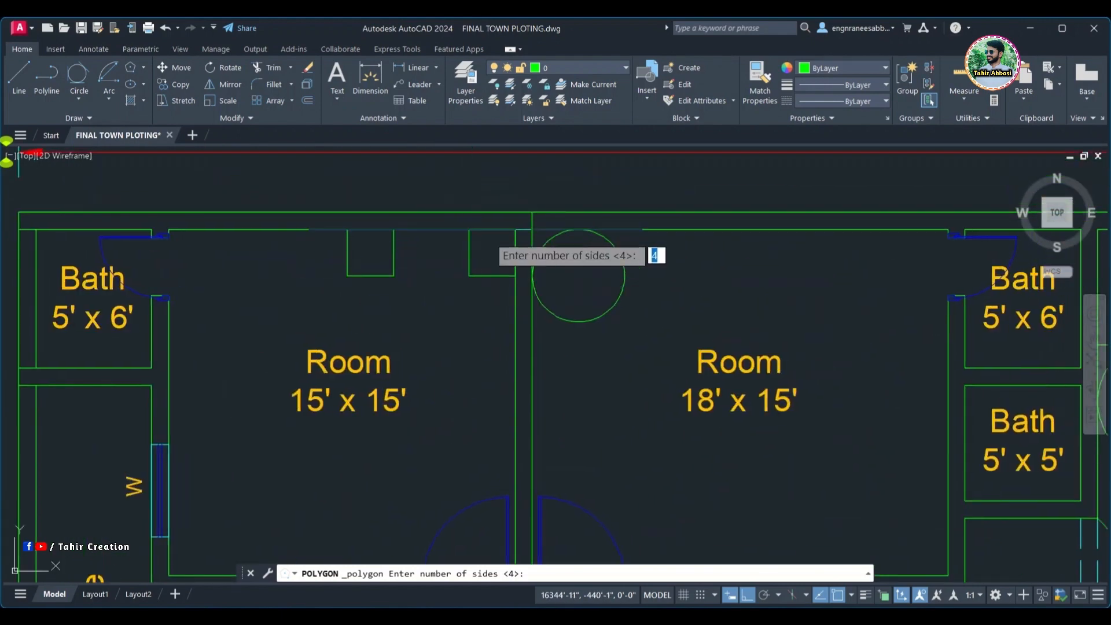
middle_click_drag(503, 366, 487, 274)
scroll(488, 274, "down", 4)
scroll(460, 359, "up", 5)
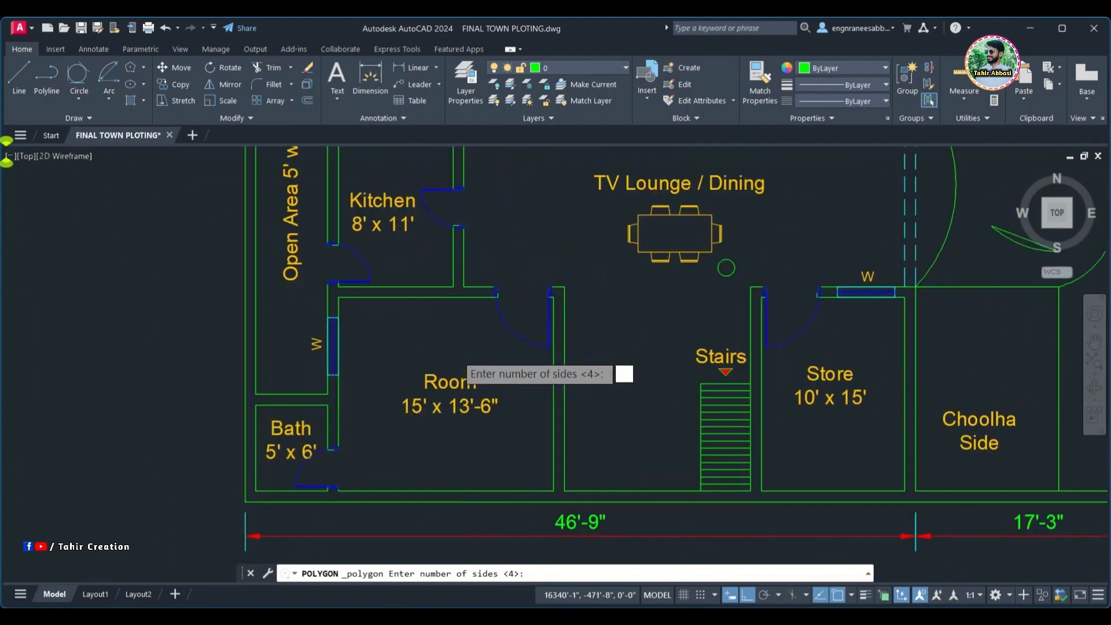
scroll(527, 469, "up", 2)
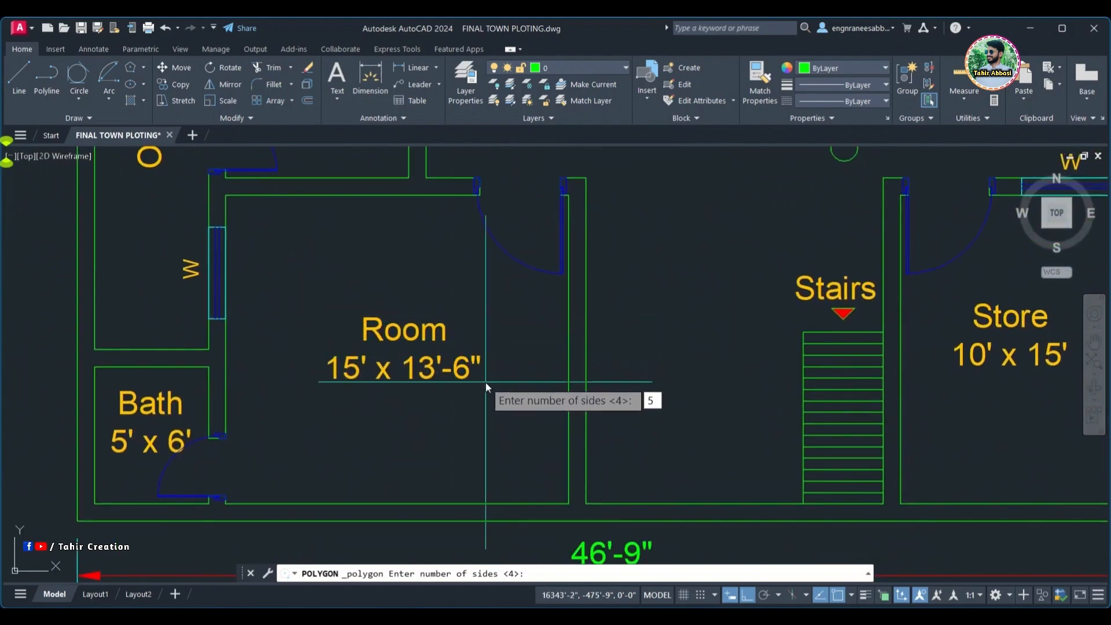
key("Return")
- Centre the pentagon near the room's lower-right corner, inscribed in a circle of 2' radius, with ortho mode off
mouse_move(502, 419)
middle_mouse_down()
mouse_move(493, 398)
mouse_move(493, 422)
middle_mouse_up()
middle_click_drag(530, 474, 513, 431)
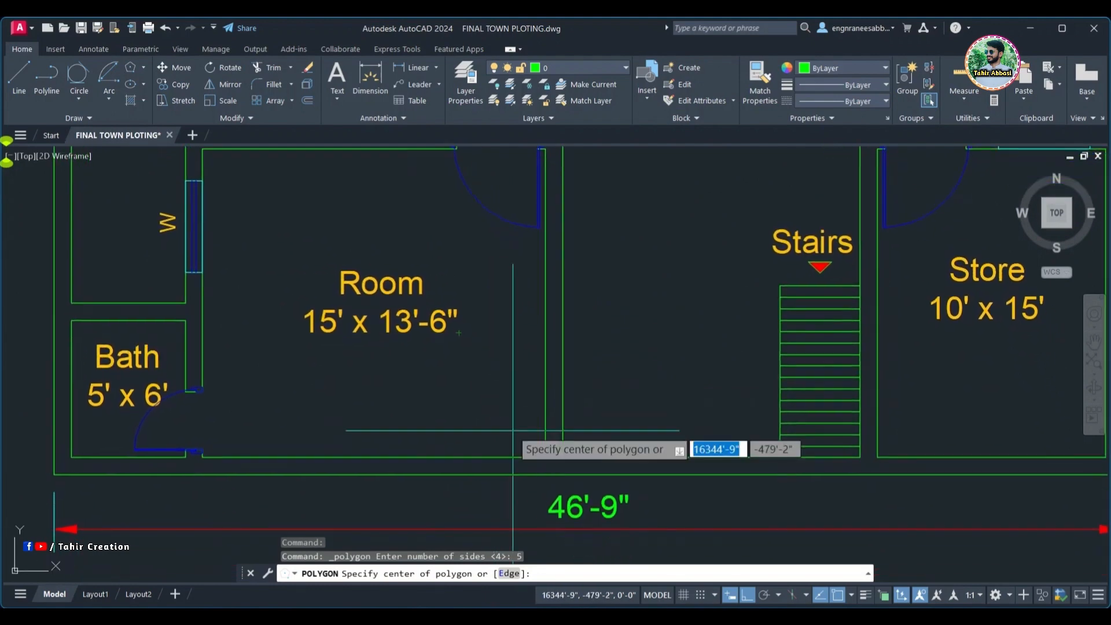
scroll(515, 429, "up", 4)
left_click(492, 430)
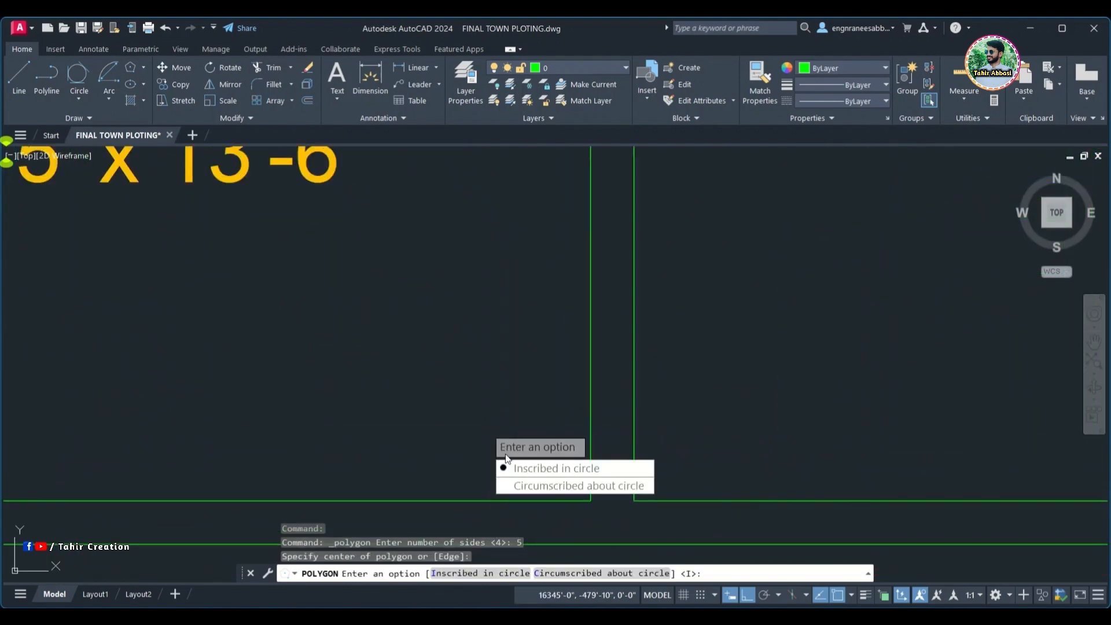
middle_click_drag(513, 460, 565, 454)
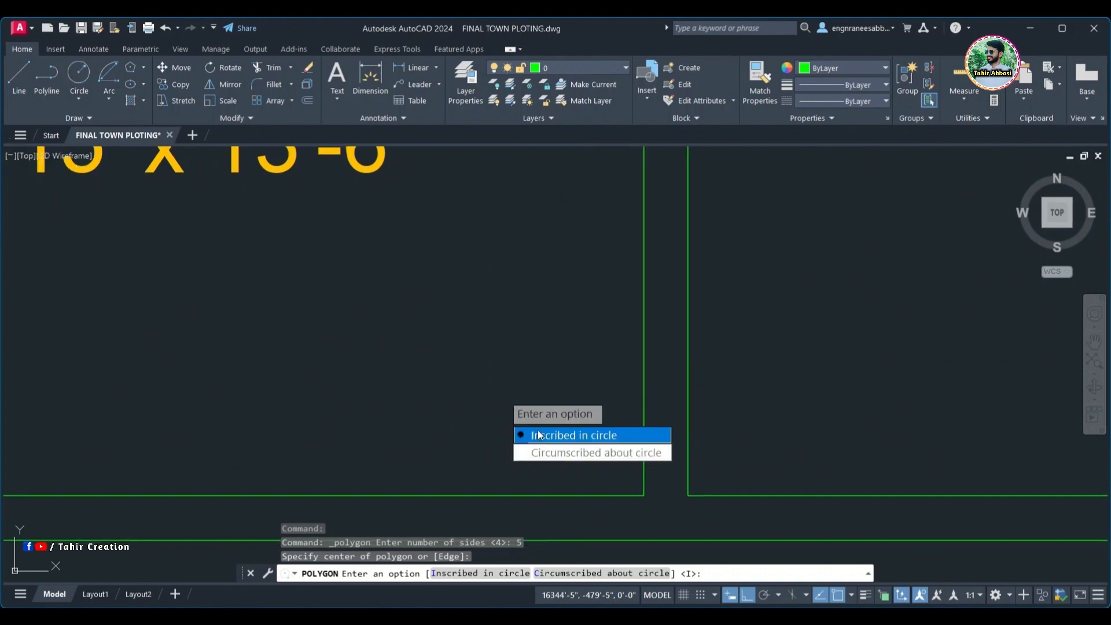
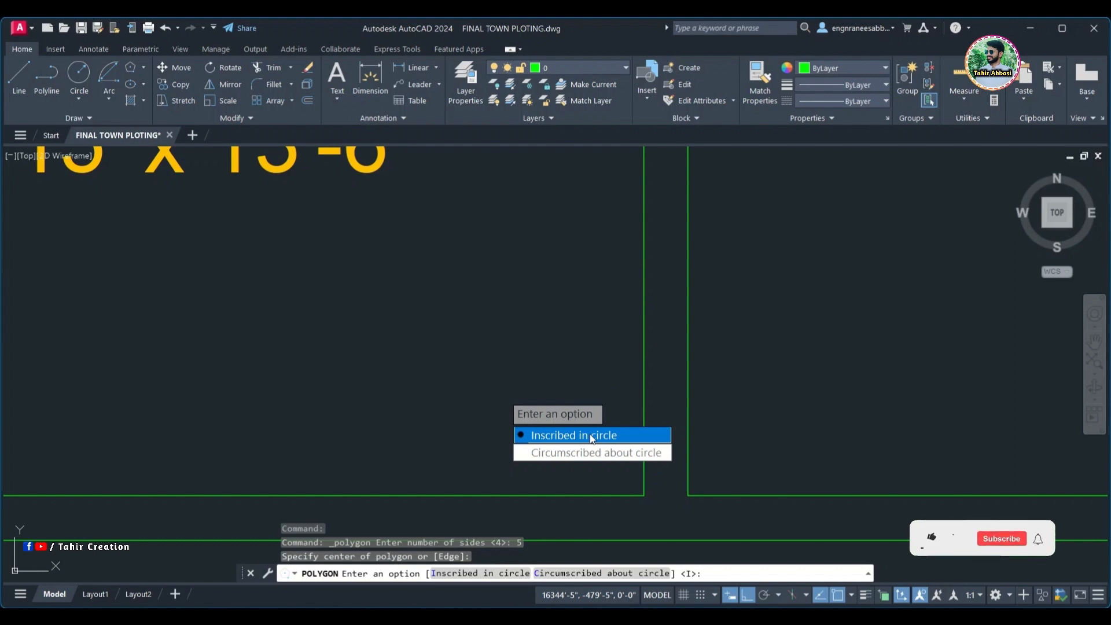
left_click(592, 438)
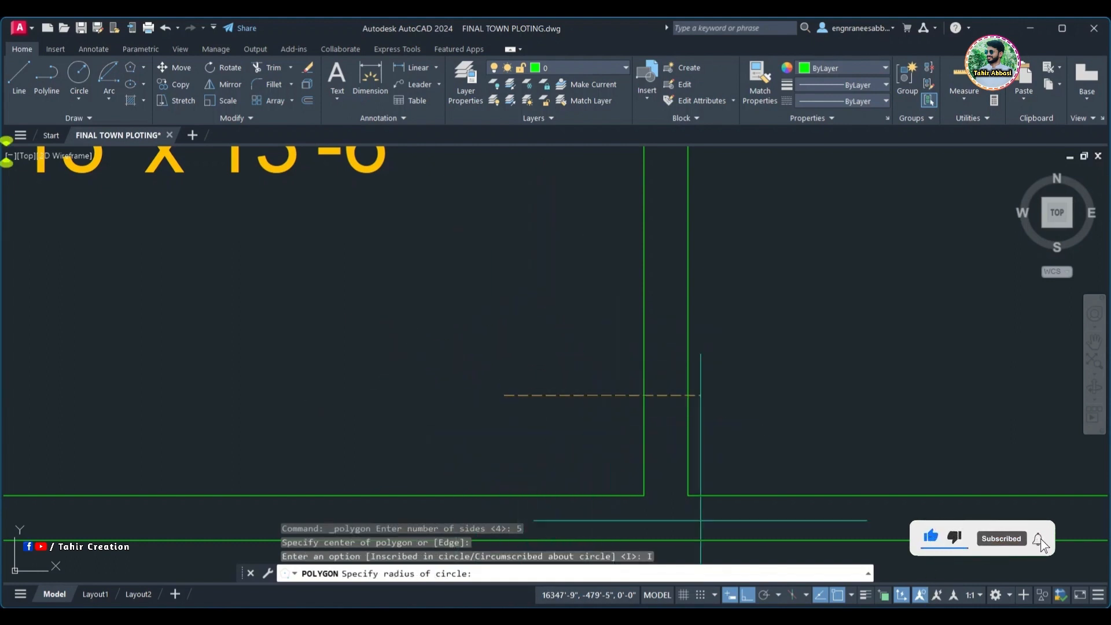
left_click(750, 598)
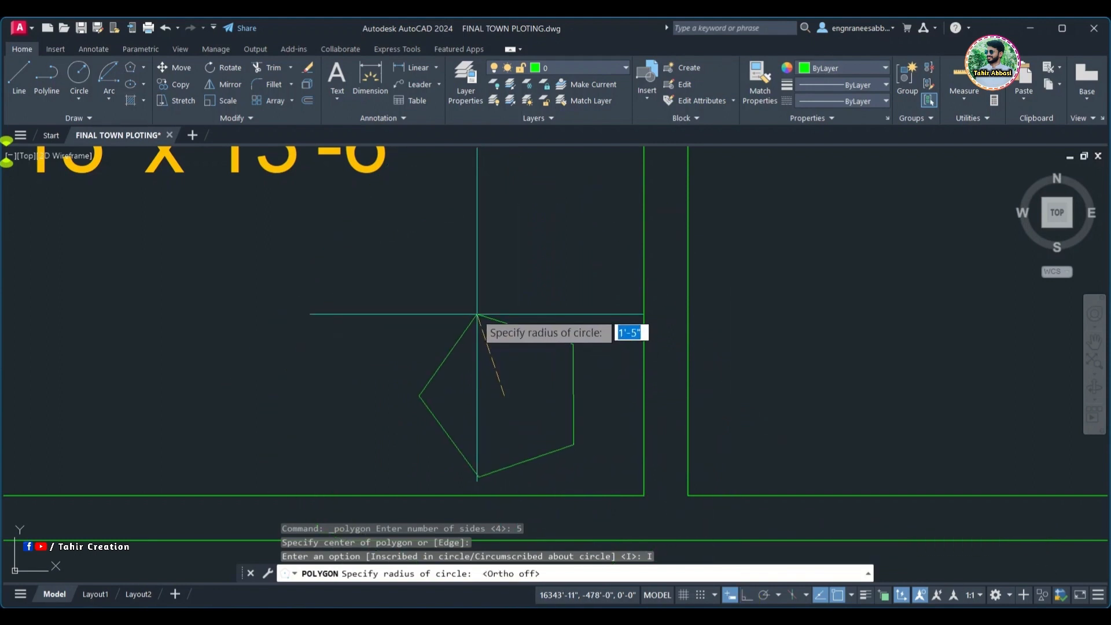
type("2'")
key("Return")
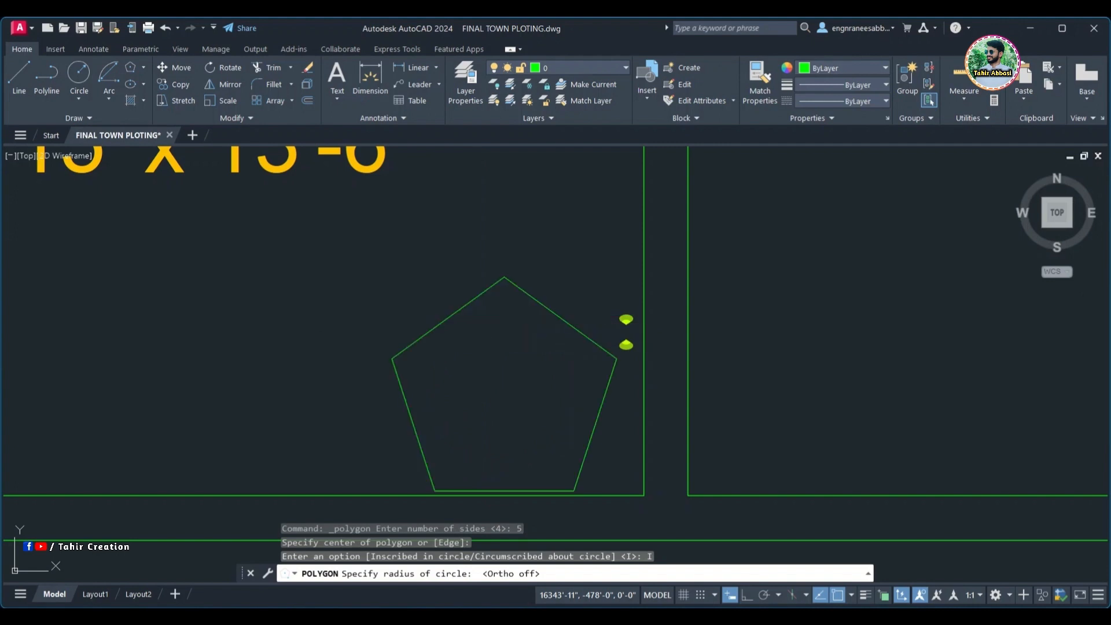
- Erase the 2' radius pentagon from the 15' x 13'-6" room
left_click(504, 278)
scroll(503, 278, "down", 3)
middle_click_drag(503, 277, 577, 347)
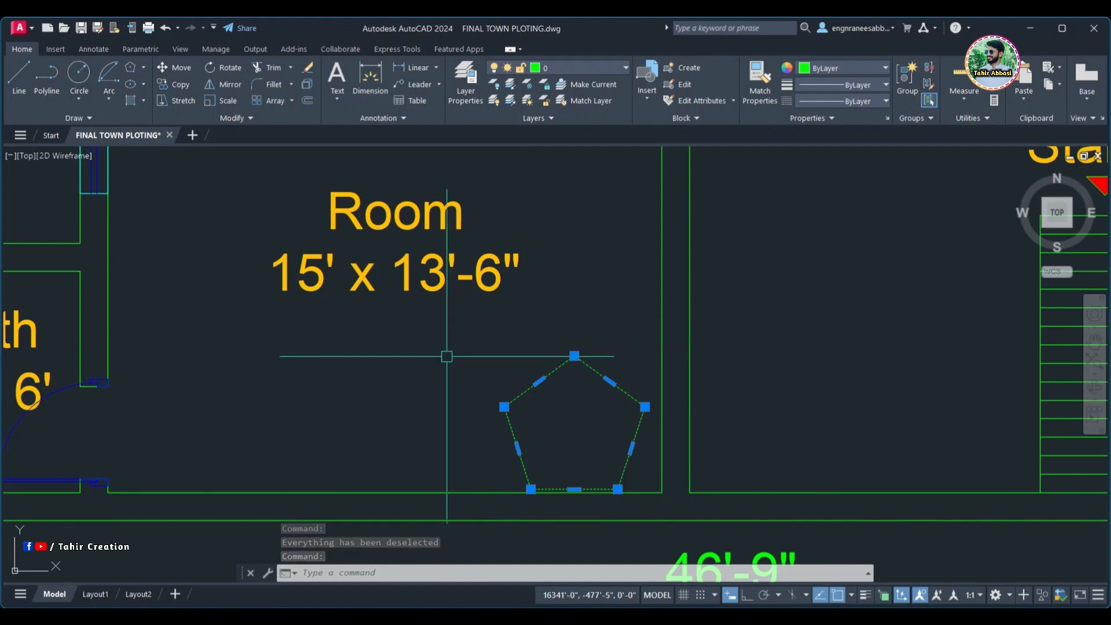
middle_click_drag(446, 354, 484, 354)
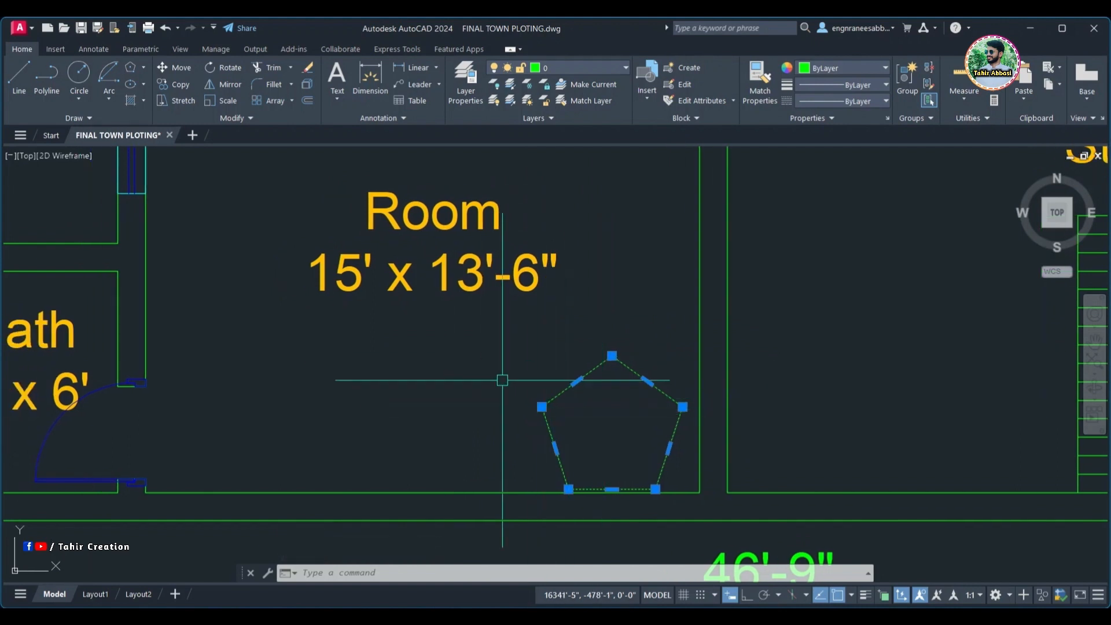
key("Return")
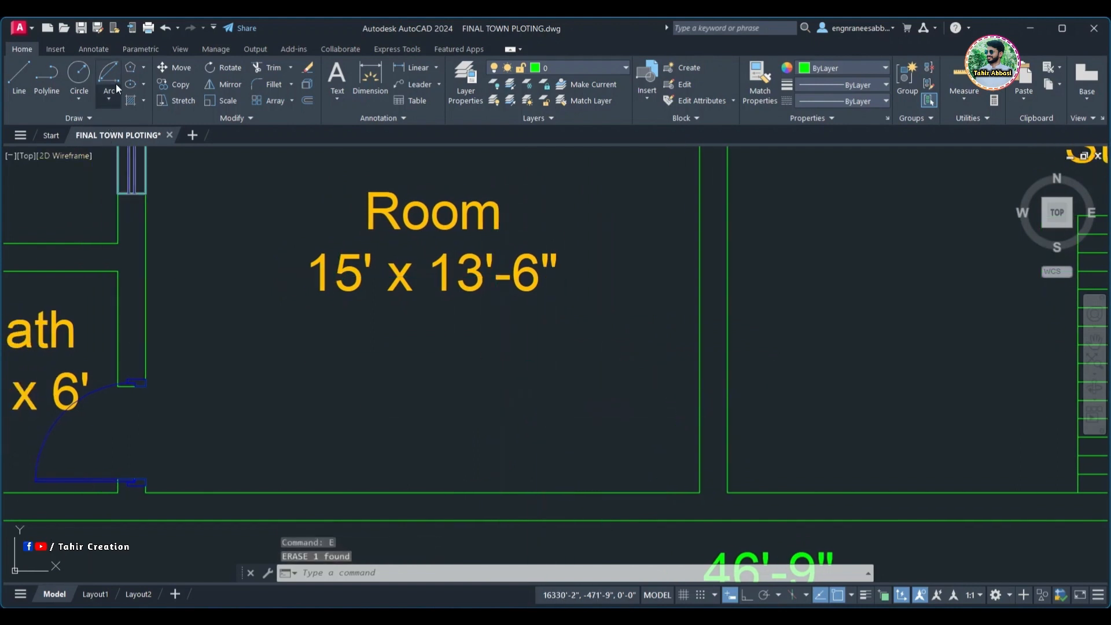
- Draw a five-sided polygon near the lower-right corner of the 15' x 13'-6" room, inscribed in a circle of 1' radius
left_click(137, 69)
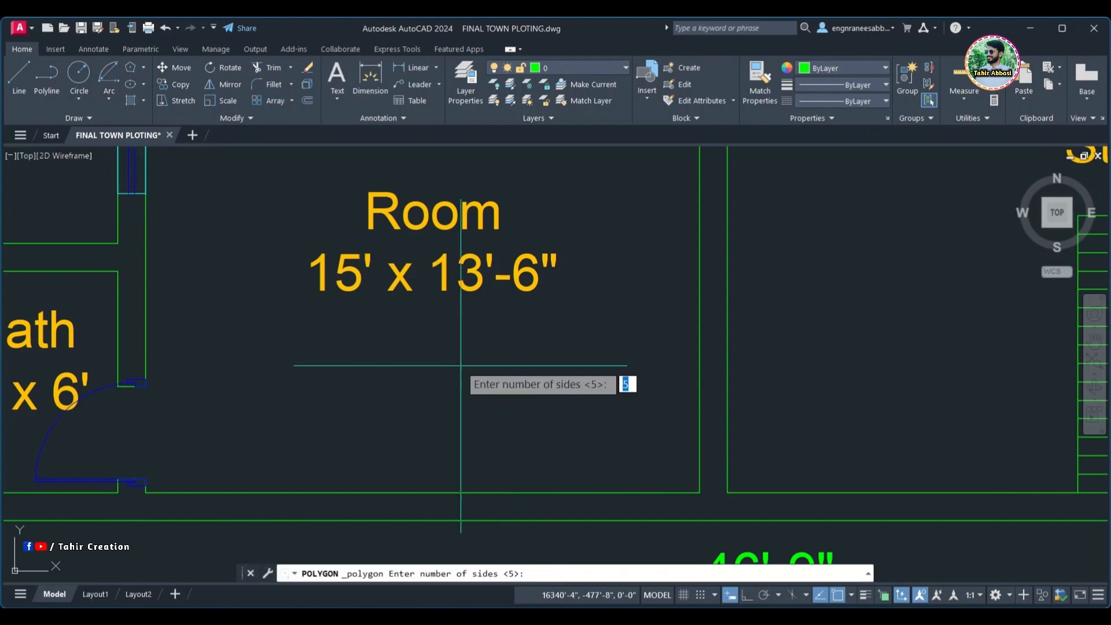
key("Return")
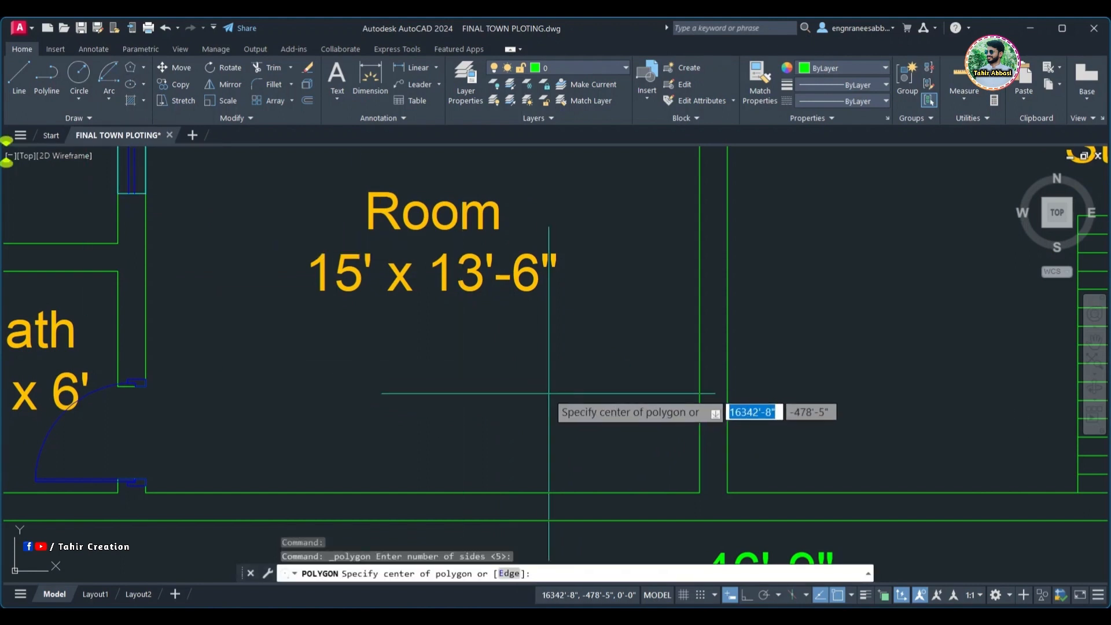
left_click(604, 437)
left_click(637, 468)
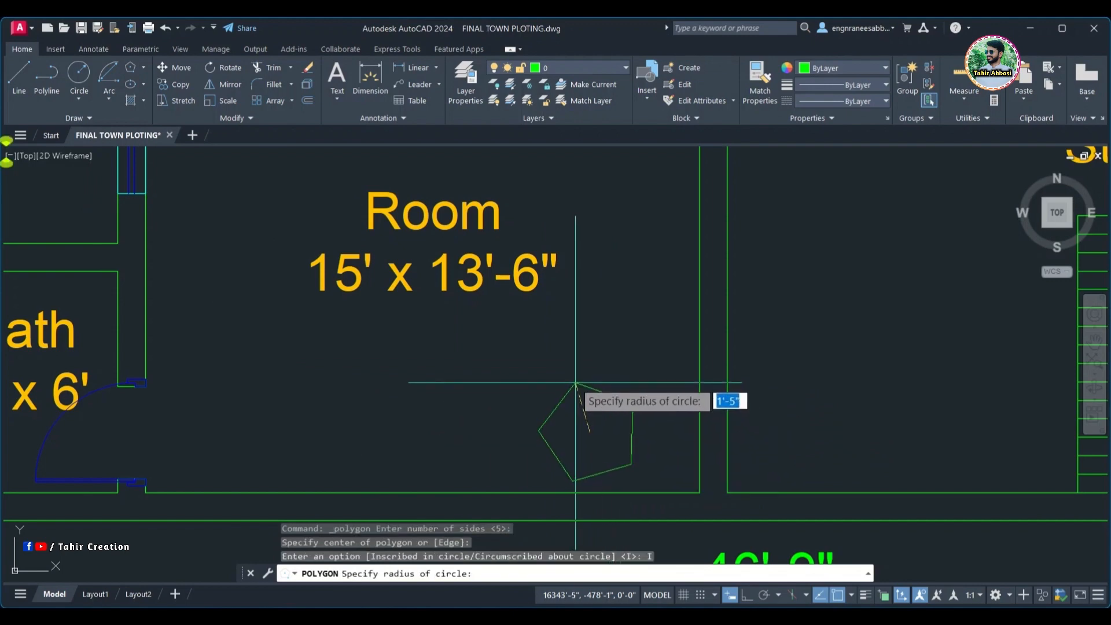
type("1'")
key("Return")
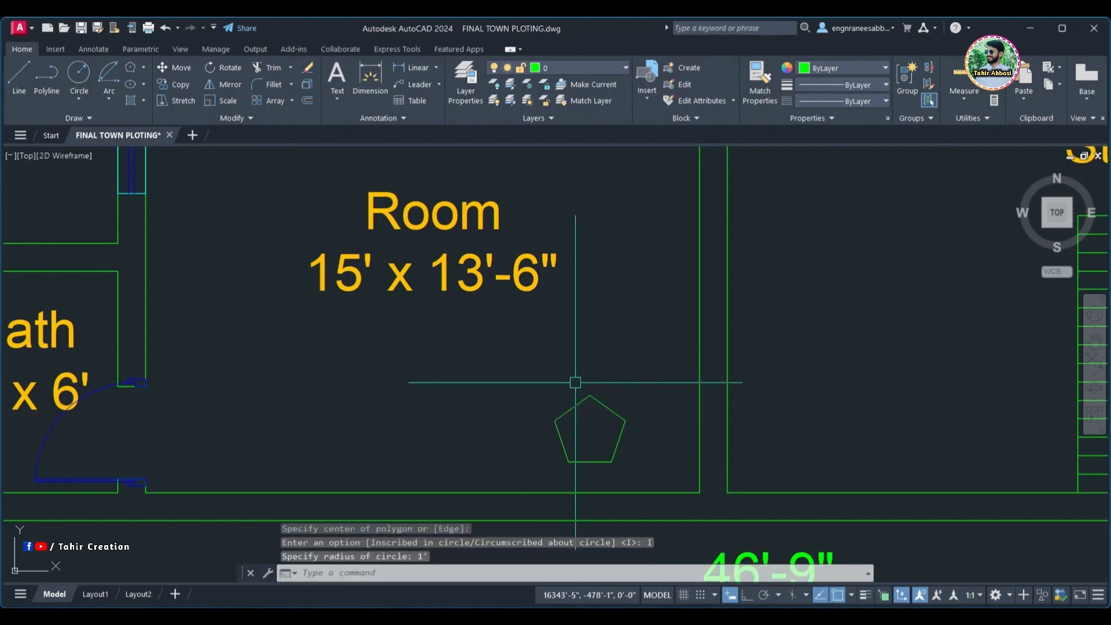
- Rotate the small pentagon about its centre until one vertex points almost straight down
left_click(610, 411)
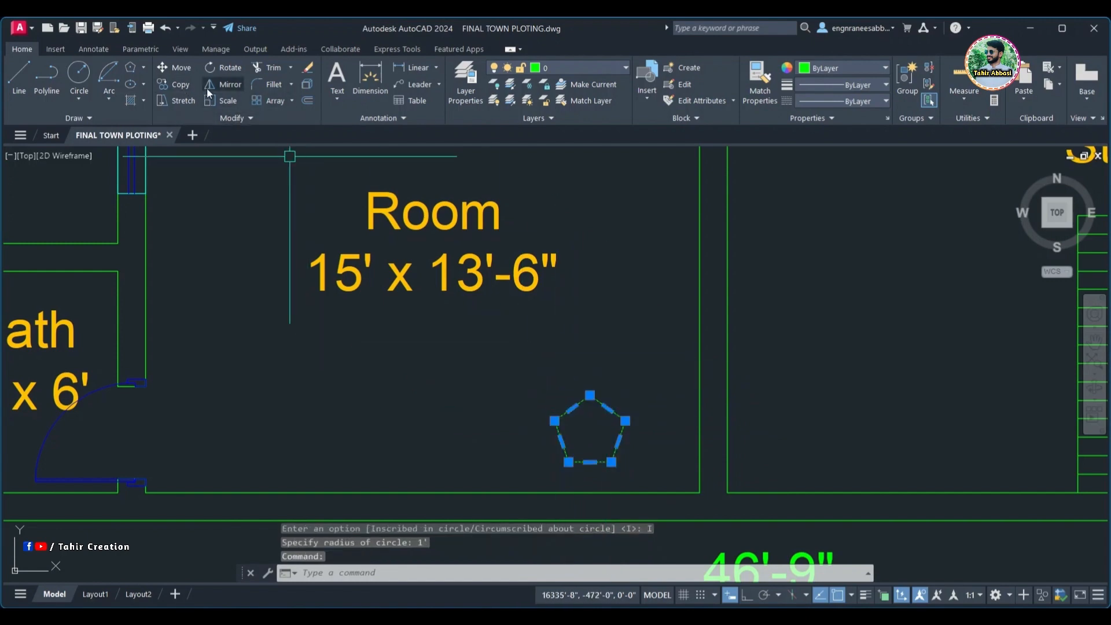
left_click(223, 68)
left_click(589, 395)
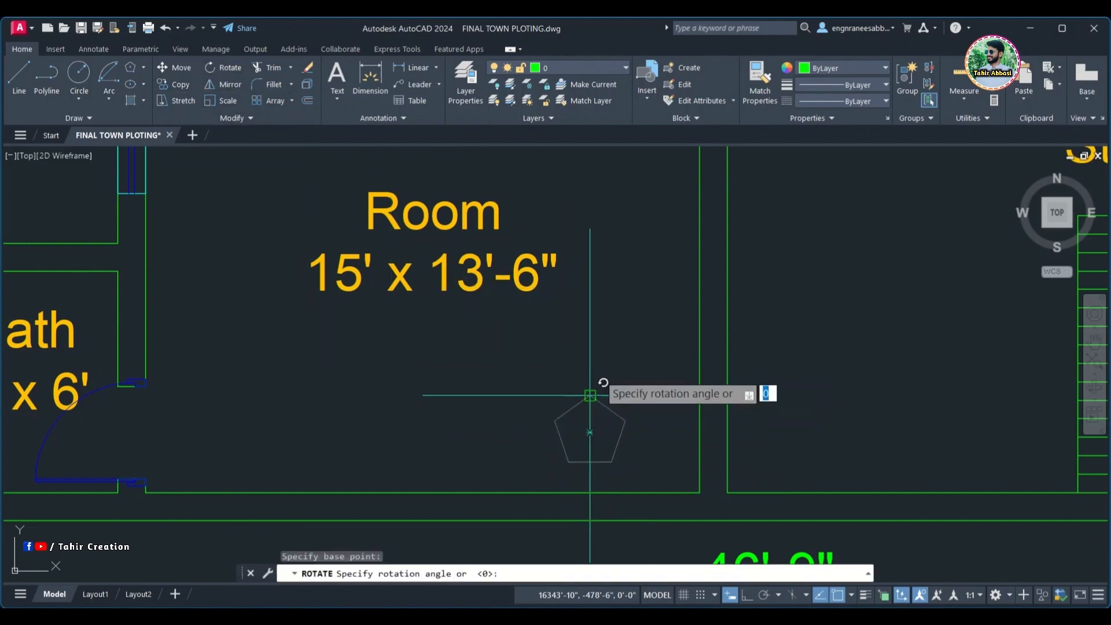
left_click(654, 351)
middle_click_drag(649, 422, 641, 363)
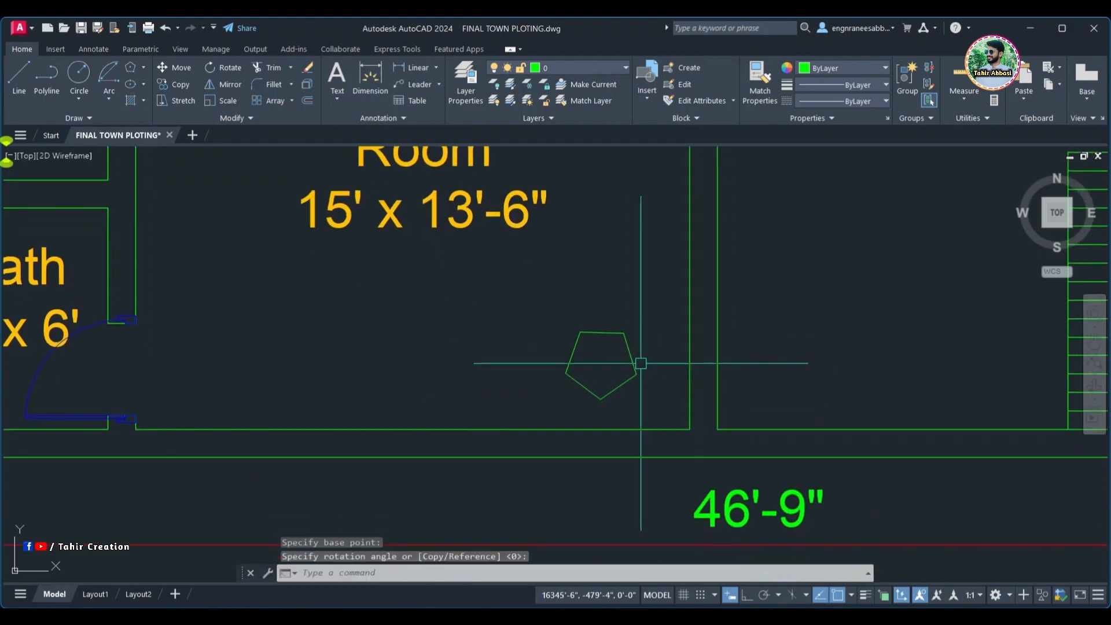
- Draw a circle of 1' radius centred on the rotated pentagon and check that its vertices lie on the circle
scroll(641, 363, "down", 4)
scroll(608, 363, "up", 6)
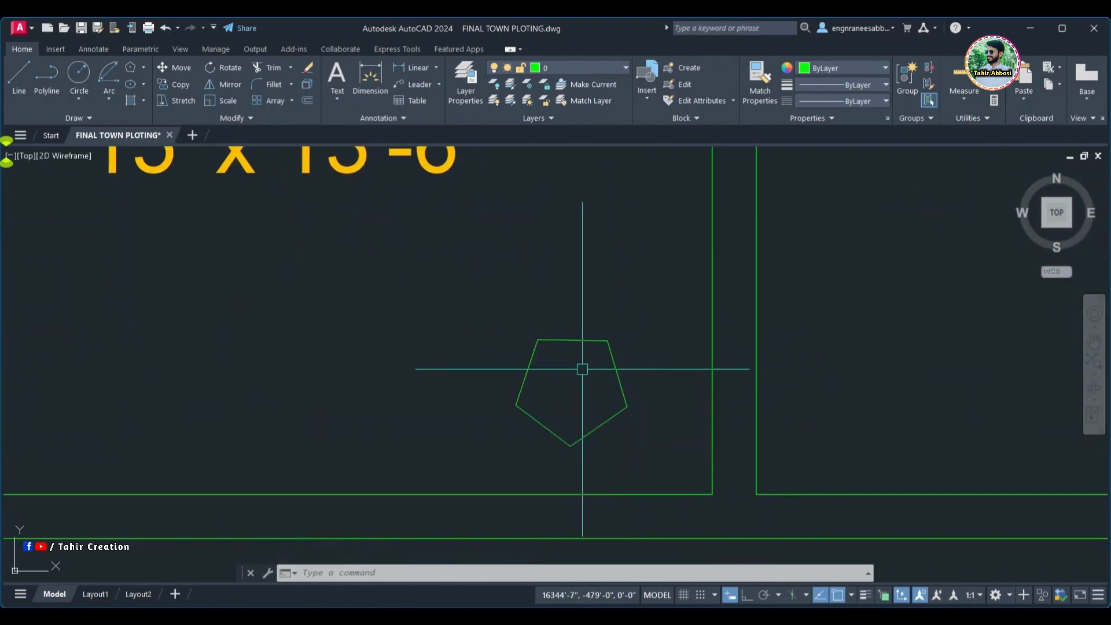
middle_click_drag(582, 369, 583, 383)
left_click(82, 99)
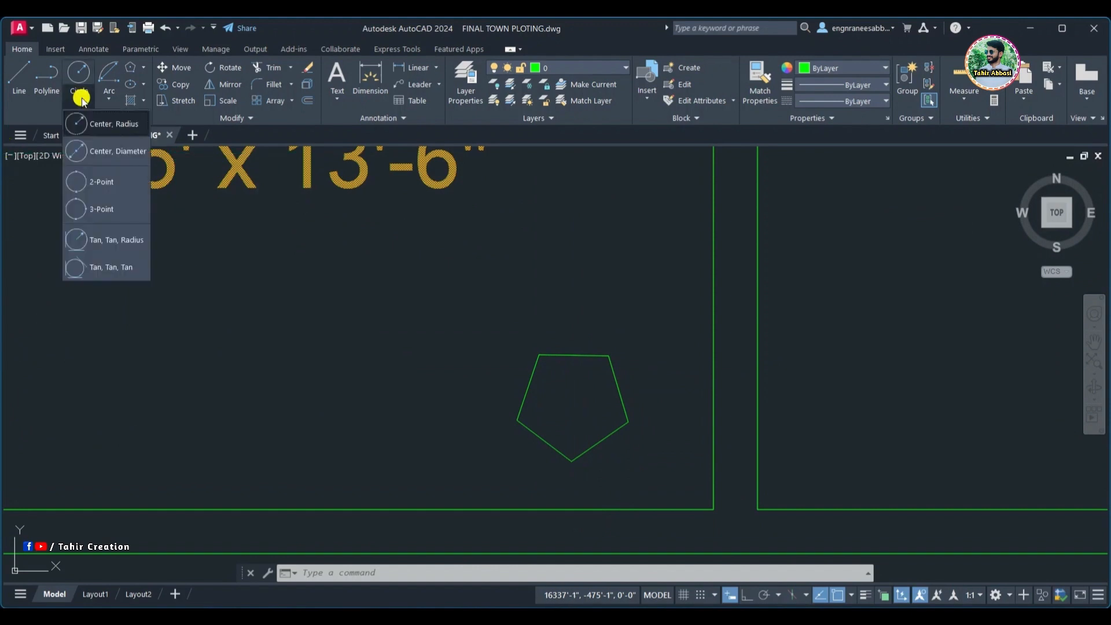
left_click(93, 123)
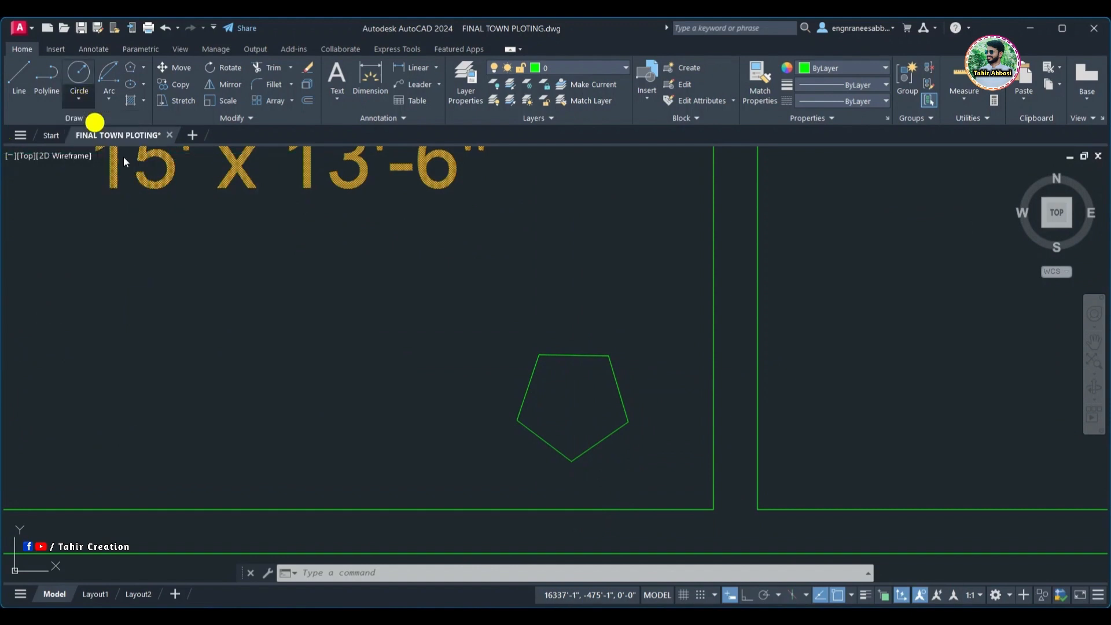
left_click(573, 403)
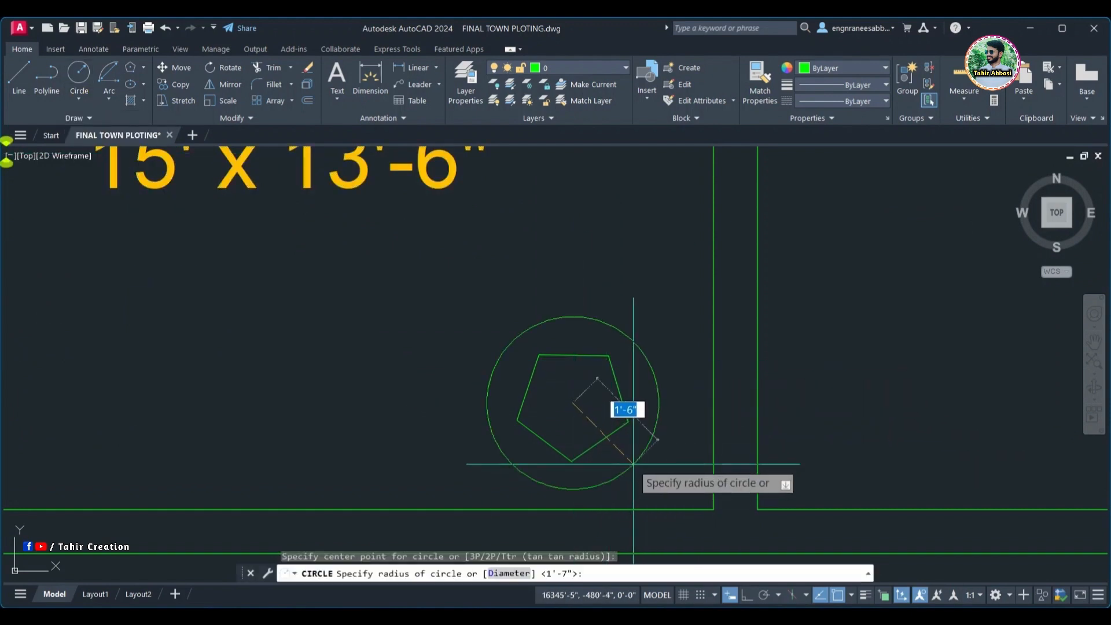
type("1'")
key("Return")
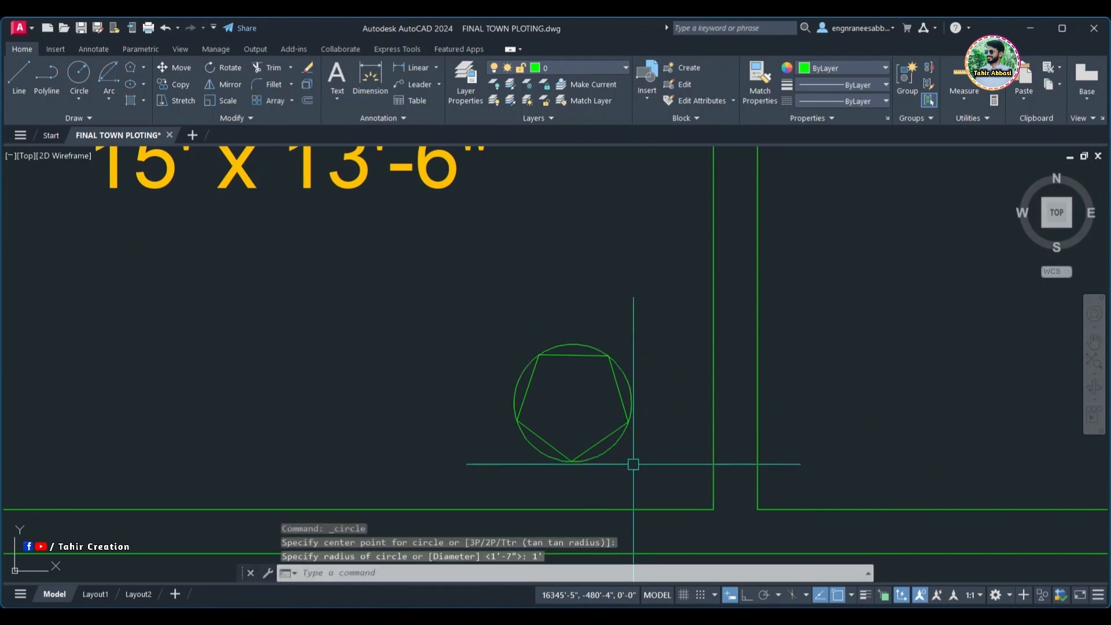
scroll(575, 395, "up", 2)
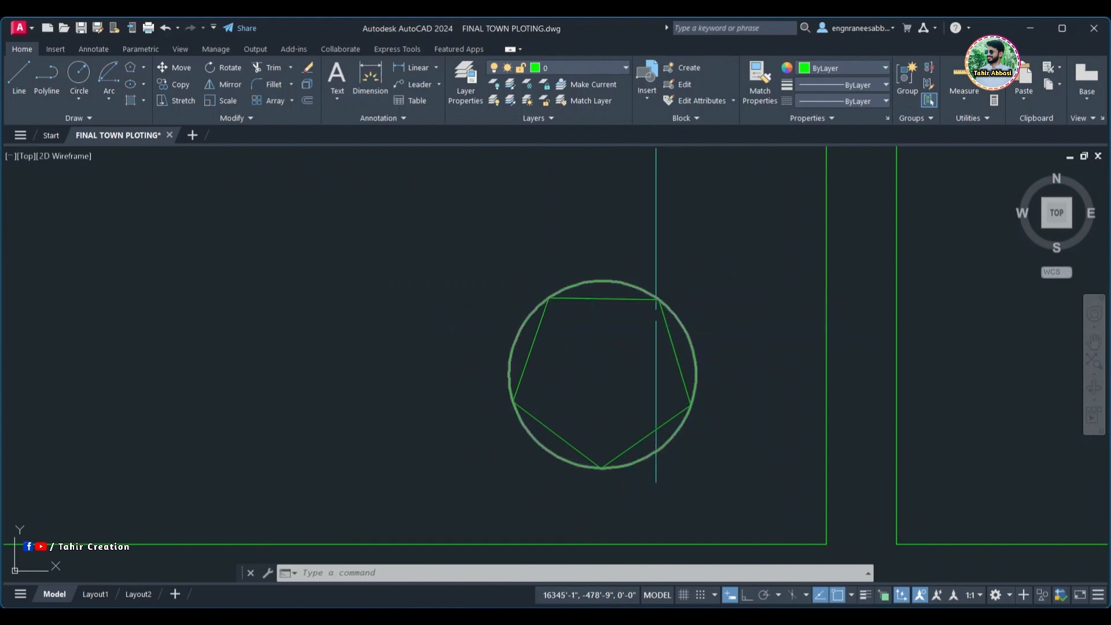
scroll(596, 313, "up", 2)
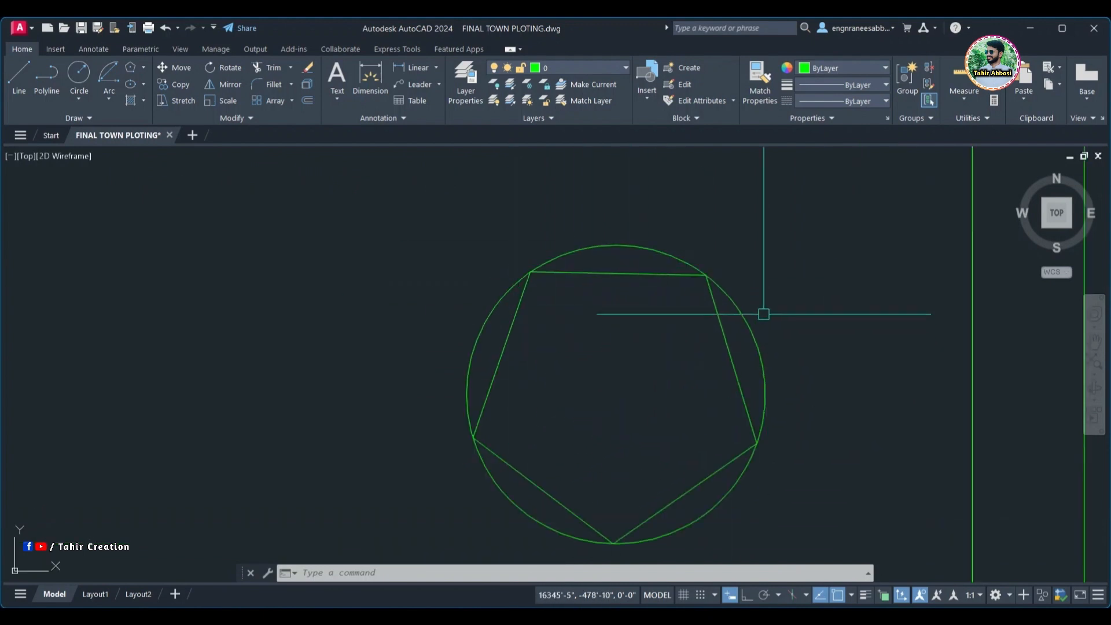
- Draw a five-sided polygon circumscribed about a 1' radius circle, left of the inscribed pentagon in the 15' x 13'-6" room
middle_click_drag(655, 428, 698, 430)
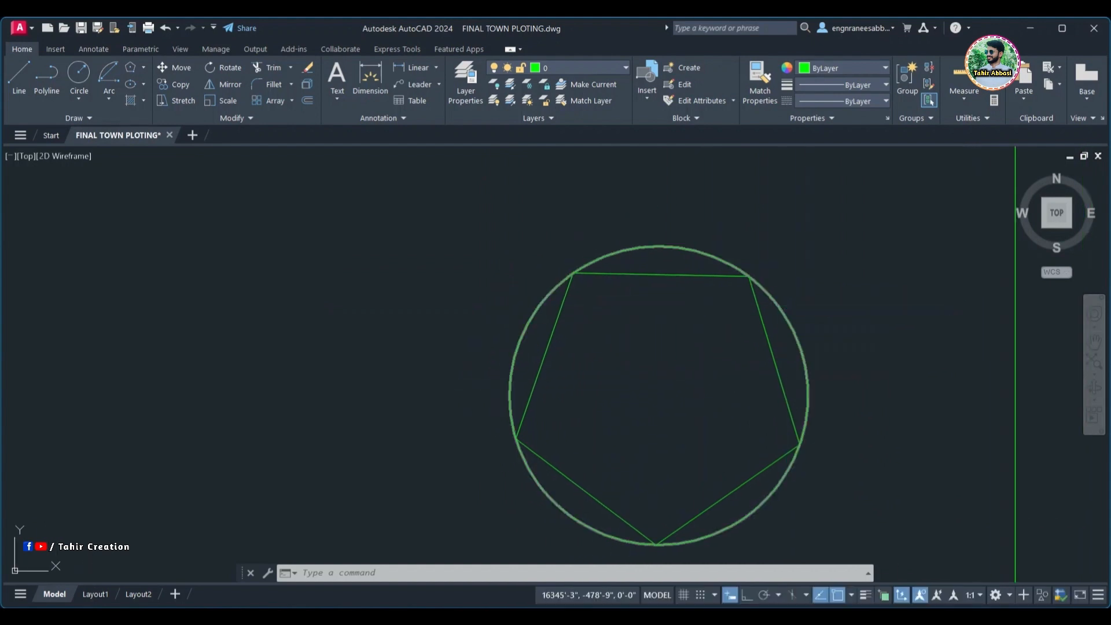
scroll(746, 310, "down", 3)
middle_click_drag(746, 311, 679, 339)
scroll(784, 359, "down", 2)
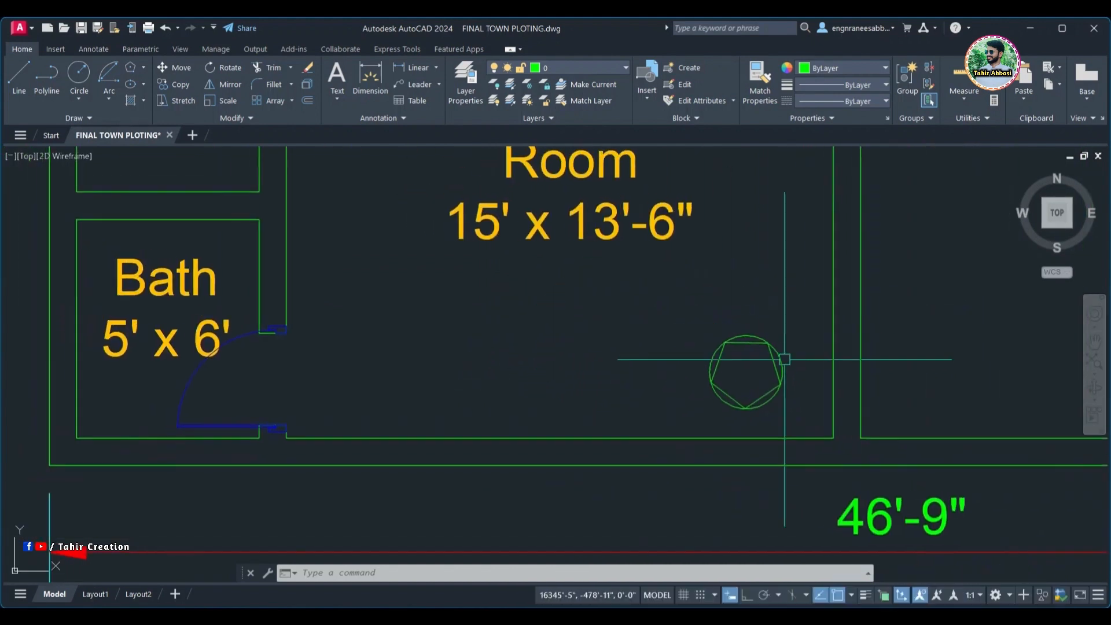
left_click(132, 71)
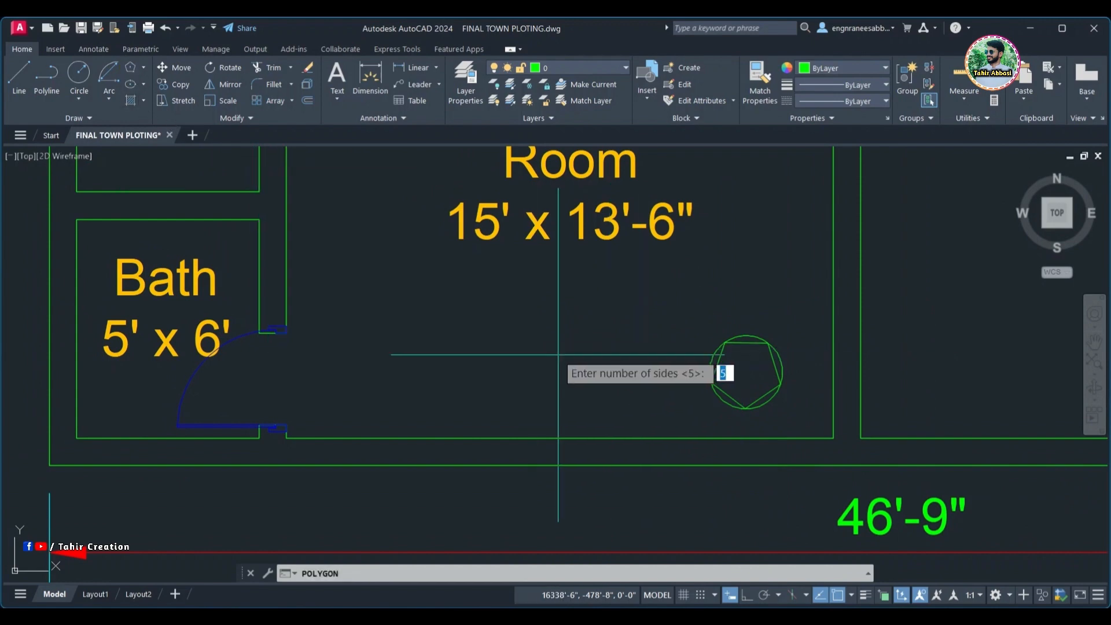
key("Return")
left_click(571, 372)
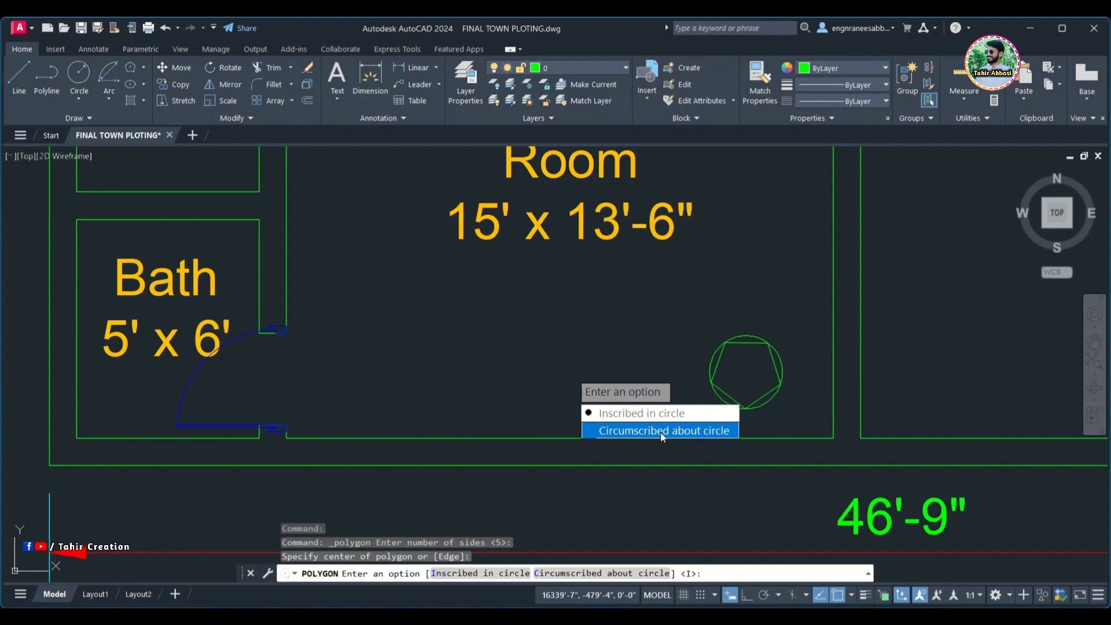
left_click(661, 432)
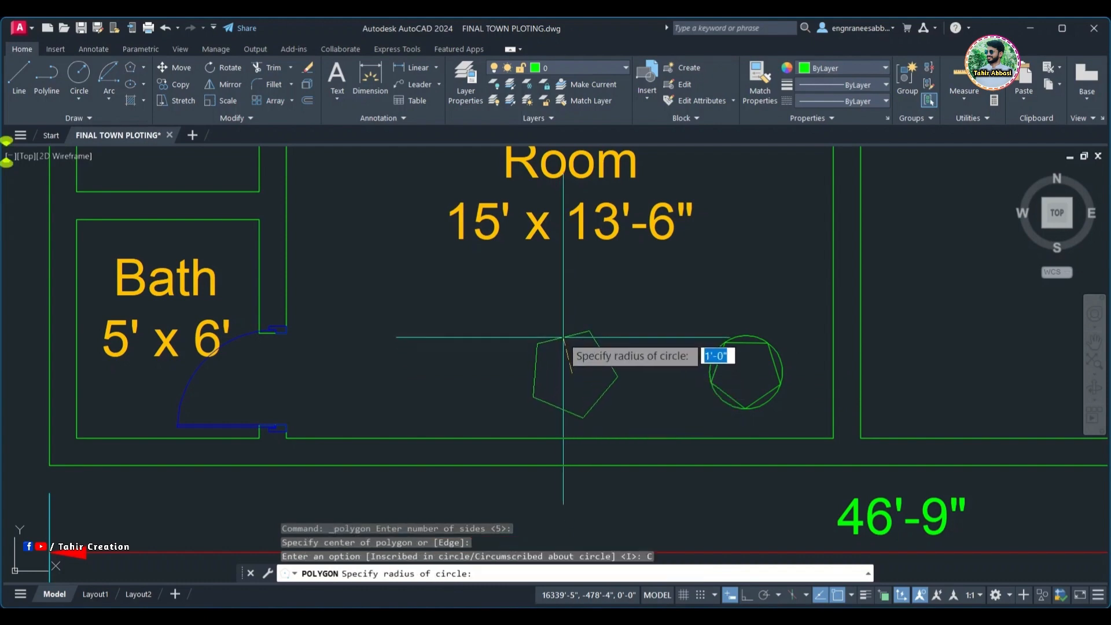
type("1'")
key("Return")
middle_click_drag(563, 337, 521, 346)
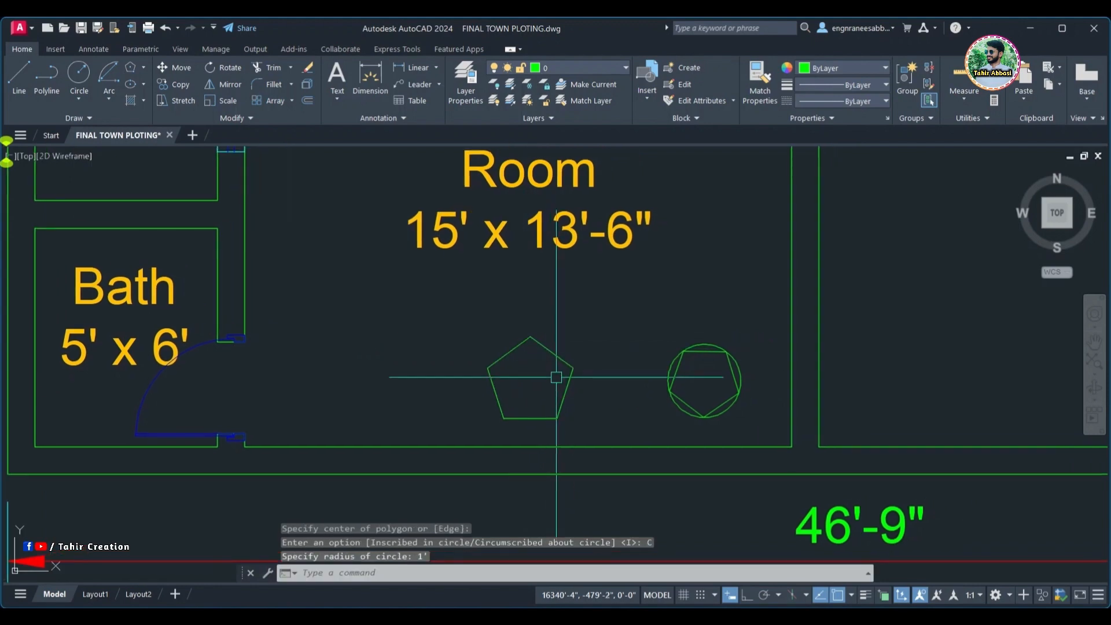
- Draw a circle of 1' radius centred in the circumscribed pentagon and compare the pair with the inscribed pentagon and its circle
left_click(74, 73)
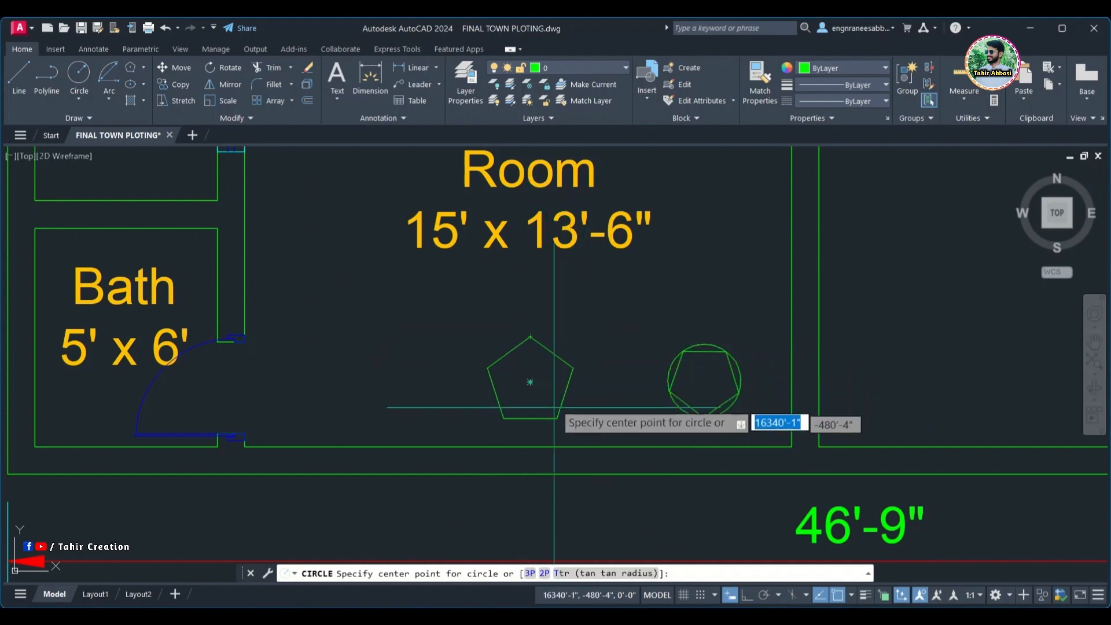
left_click(529, 382)
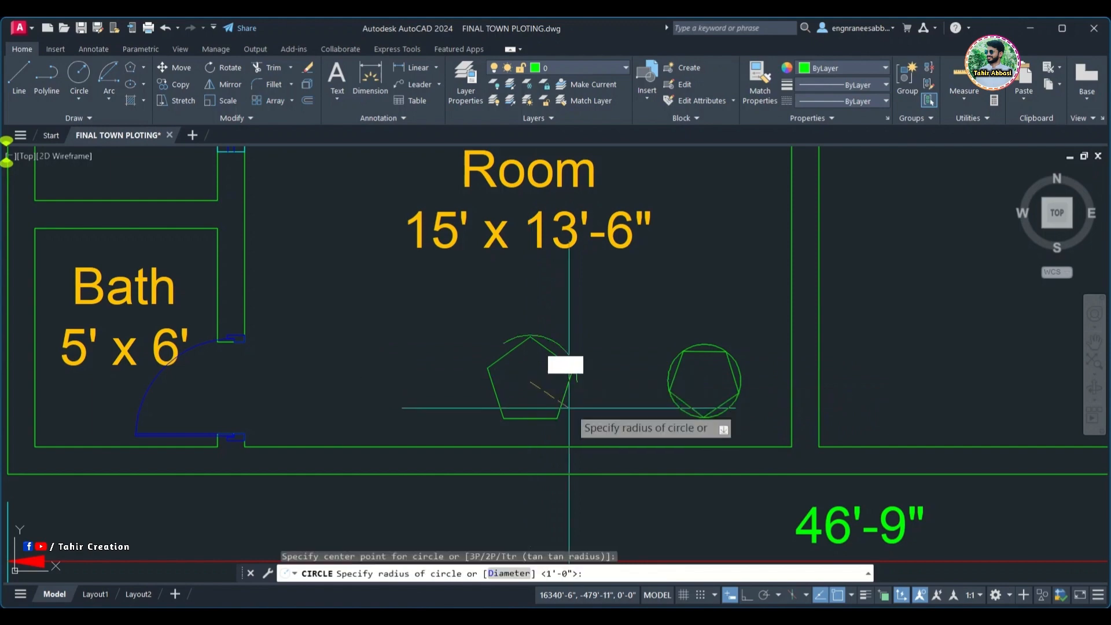
key("Return")
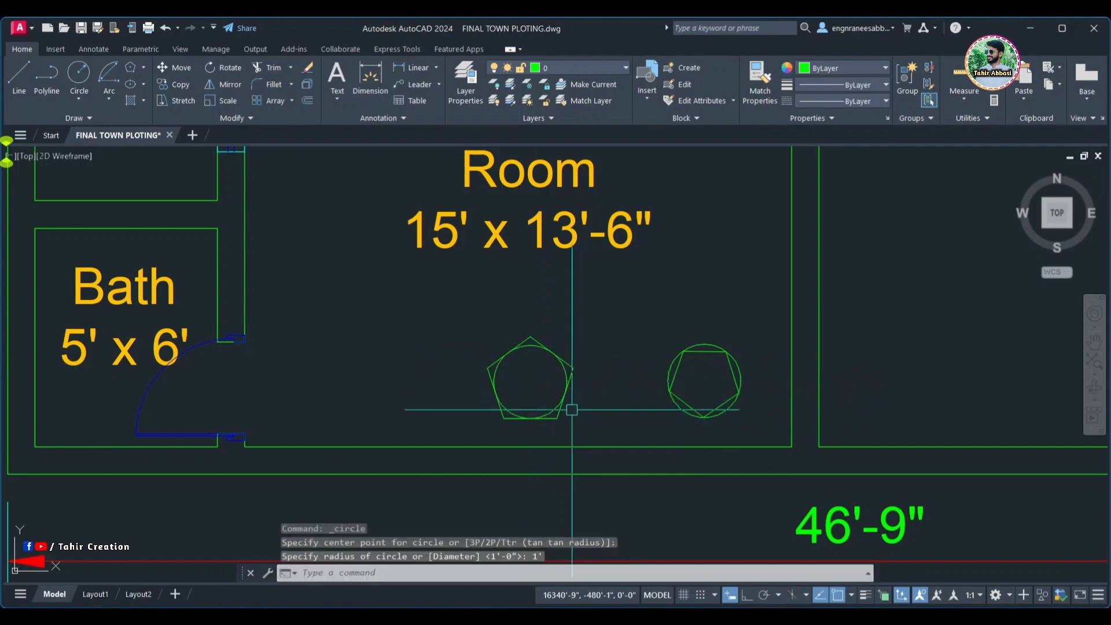
scroll(500, 385, "up", 2)
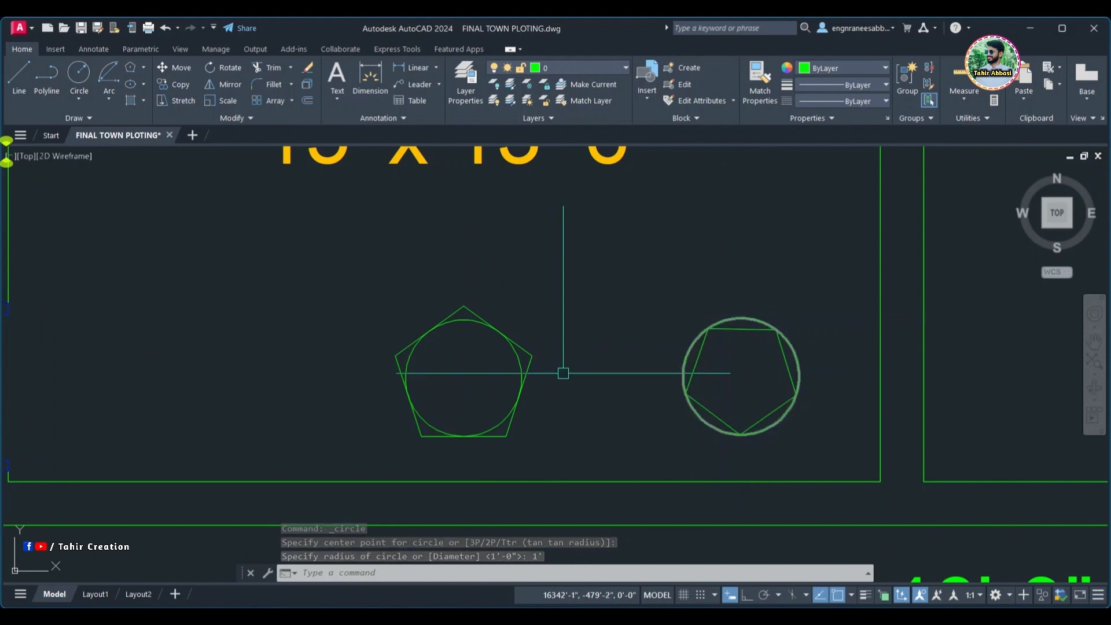
middle_click_drag(471, 347, 500, 339)
scroll(515, 342, "down", 2)
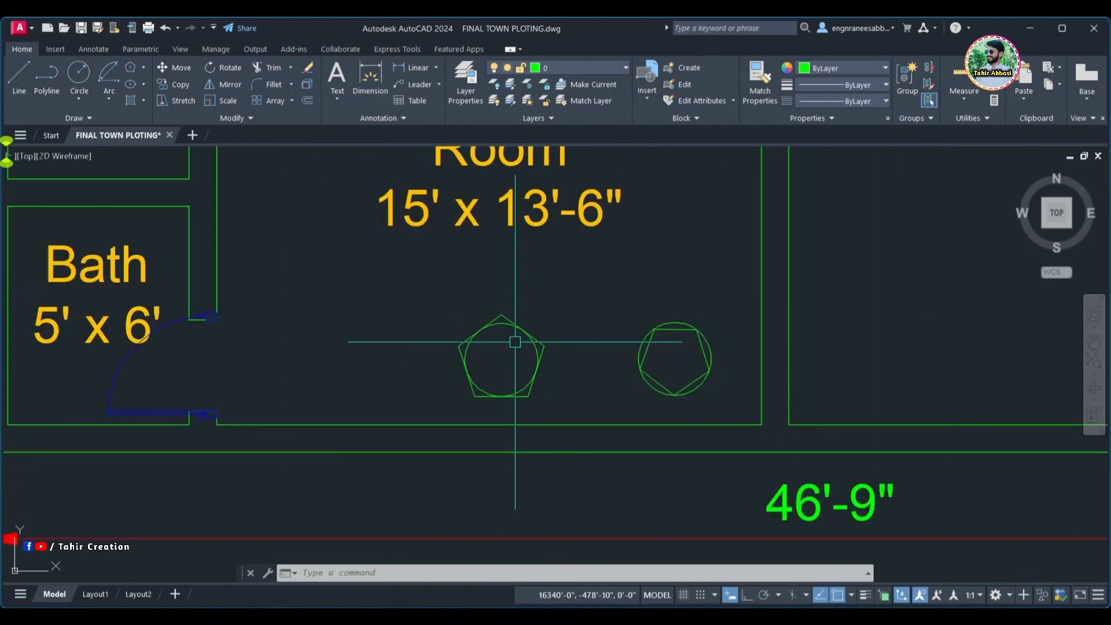
scroll(514, 340, "up", 3)
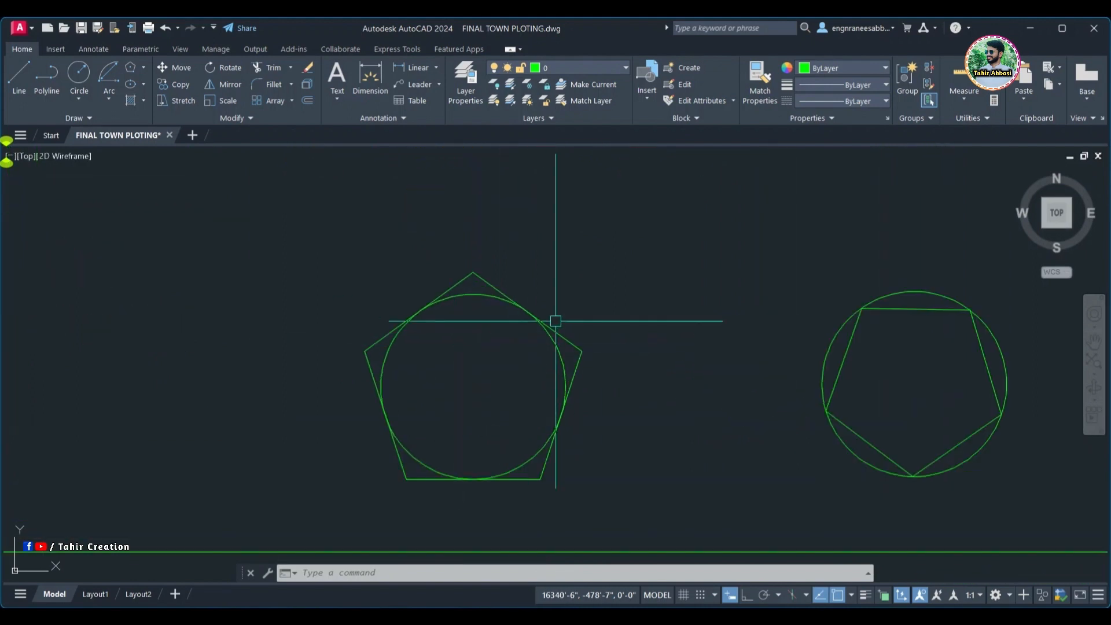
middle_click_drag(555, 321, 421, 337)
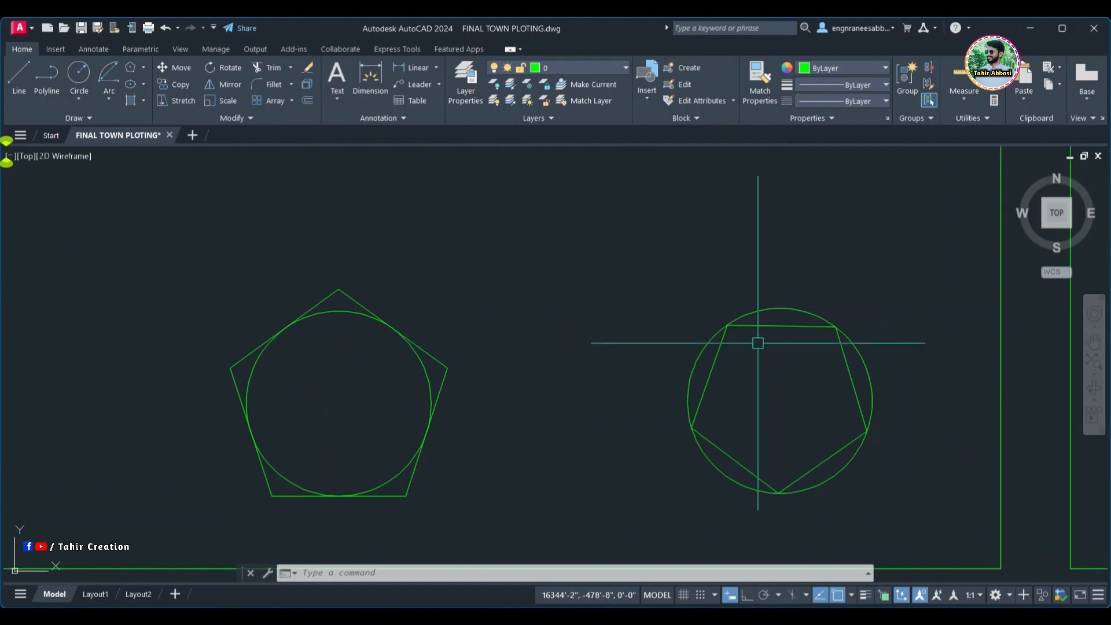
scroll(758, 343, "down", 5)
scroll(535, 403, "up", 1)
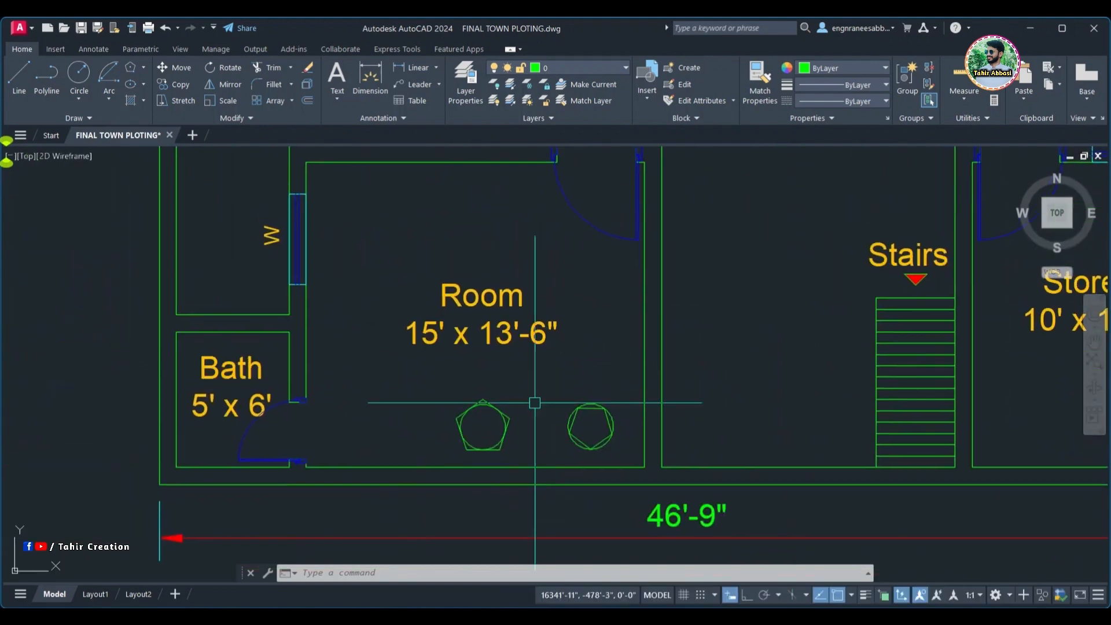
- Move the circumscribed pentagon and its circle from their shared centre to the lower-right corner of the 18' x 15' room
middle_click_drag(540, 417, 551, 393)
left_click(555, 418)
left_click(501, 386)
middle_click_drag(513, 356, 508, 382)
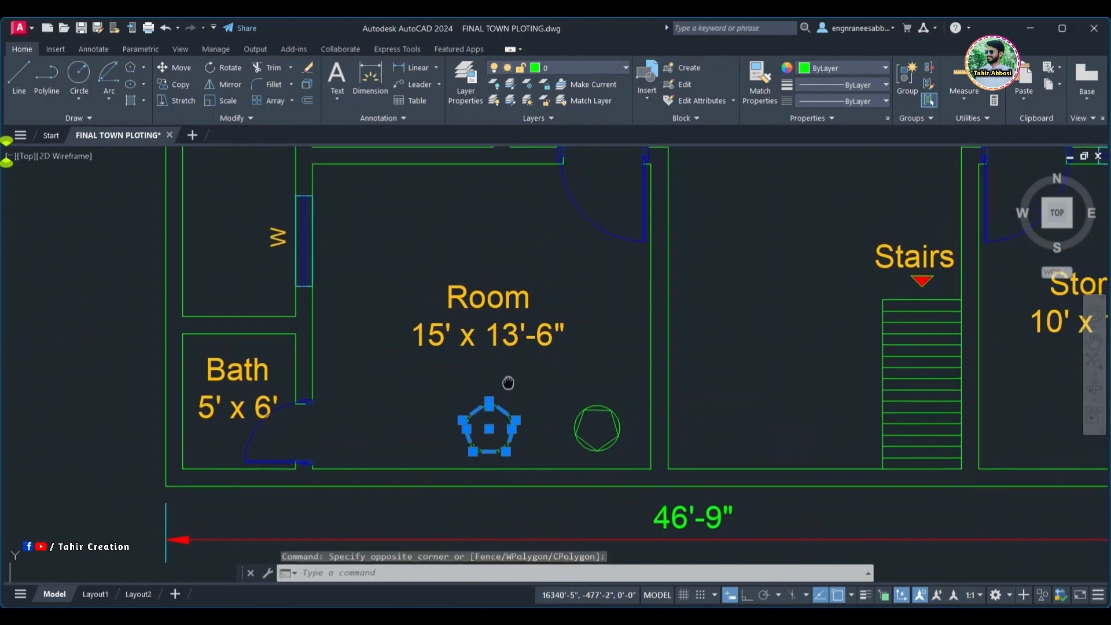
left_click(184, 67)
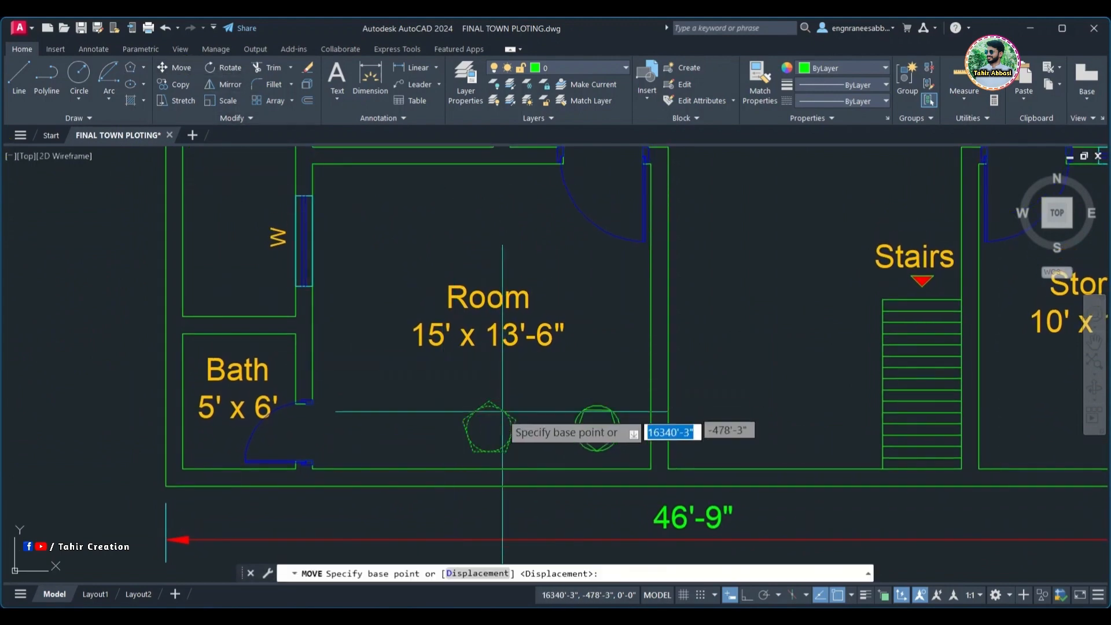
left_click(502, 410)
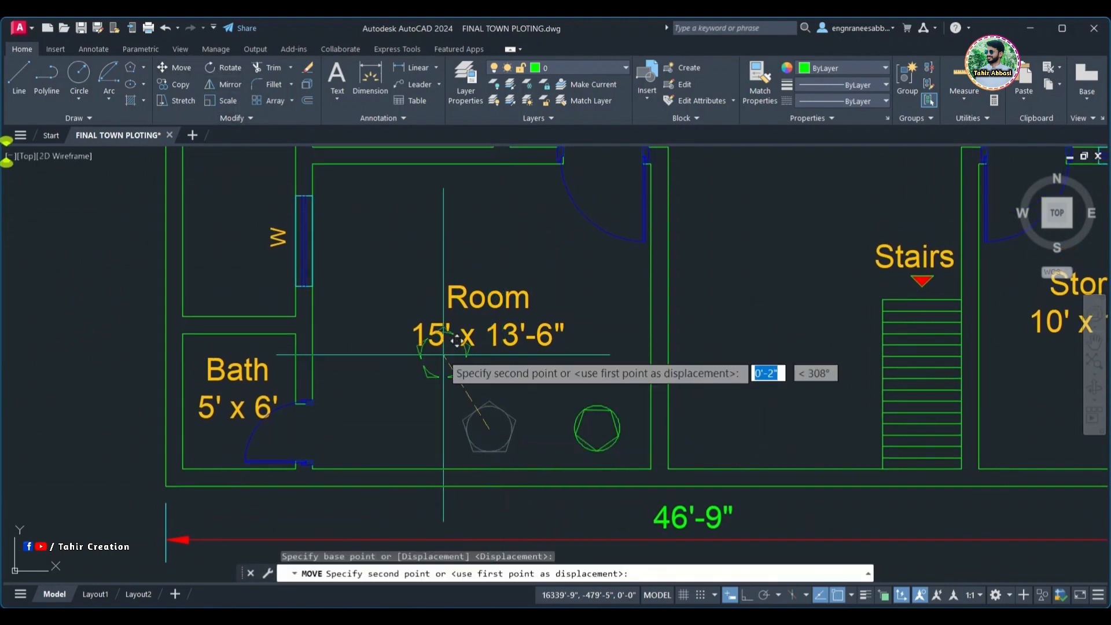
scroll(440, 324, "down", 3)
scroll(417, 296, "up", 1)
scroll(423, 306, "down", 3)
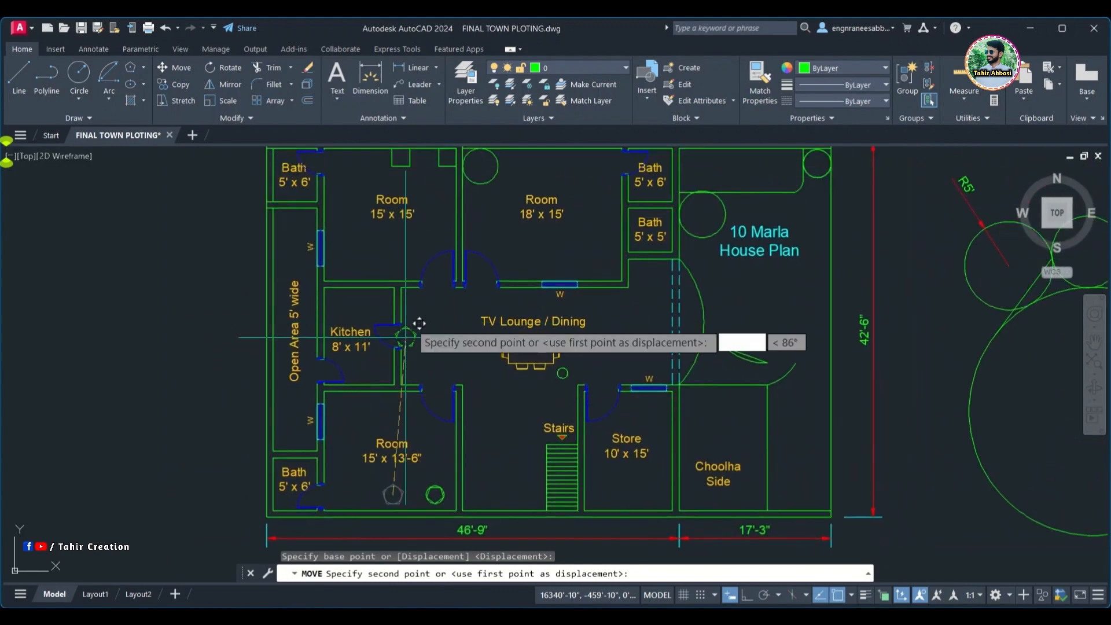
scroll(579, 254, "up", 4)
scroll(572, 264, "up", 2)
middle_click_drag(571, 328, 572, 221)
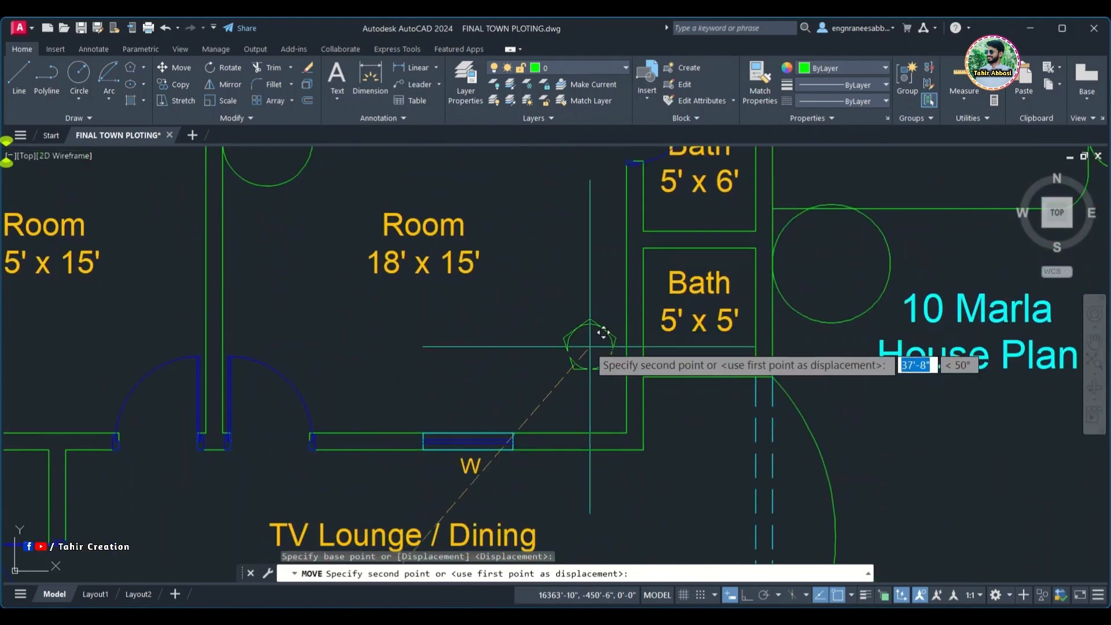
left_click(613, 384)
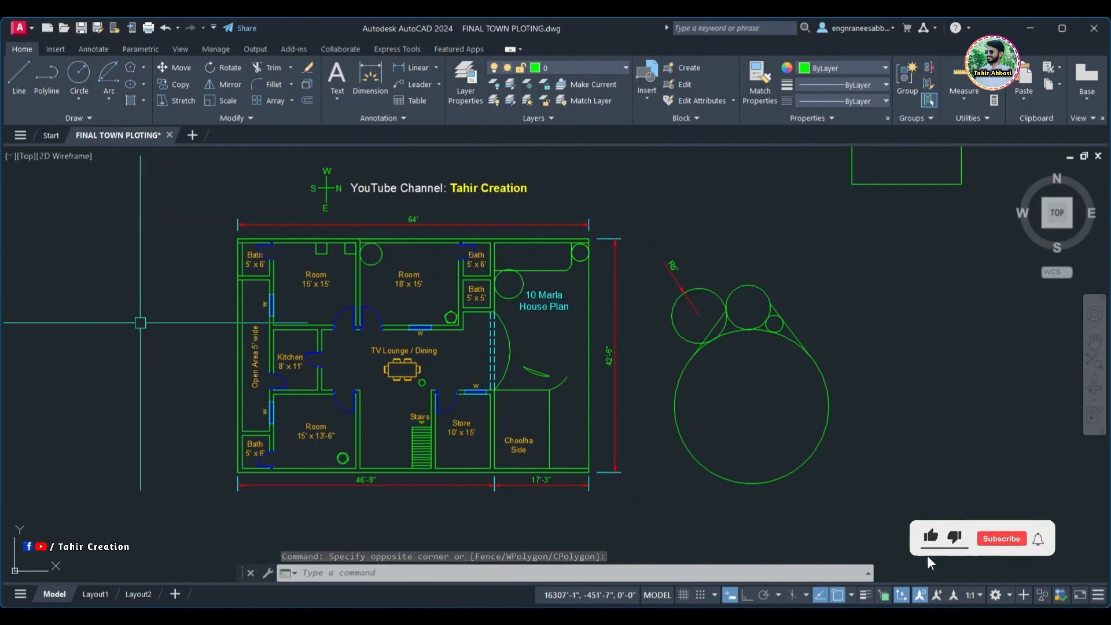
middle_click_drag(304, 270, 231, 270)
scroll(232, 270, "up", 2)
middle_click_drag(227, 203, 246, 152)
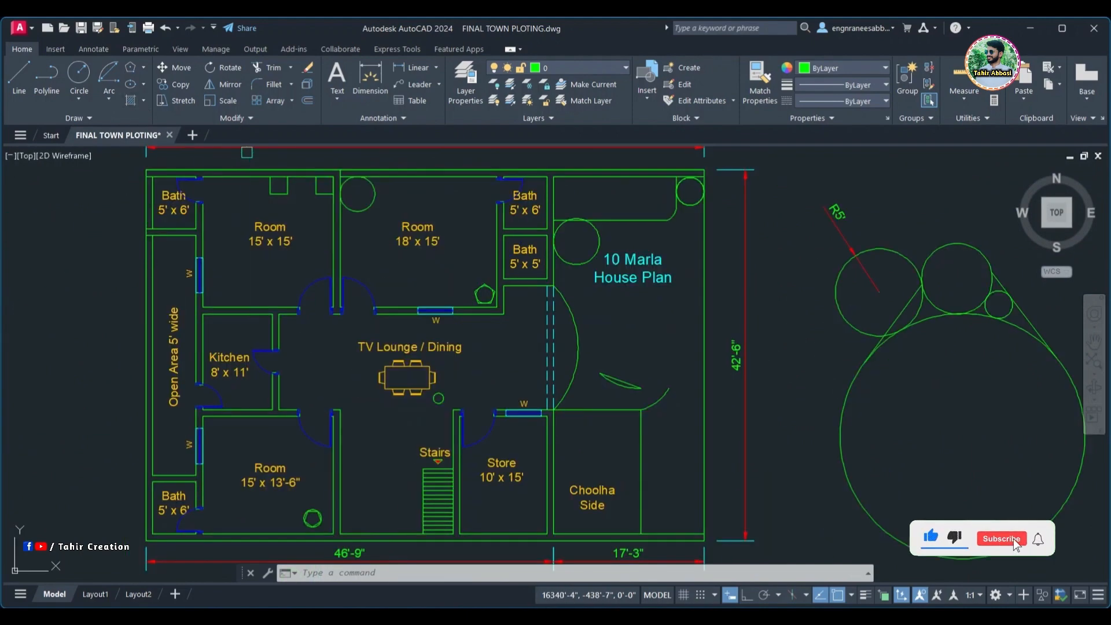
left_click(140, 102)
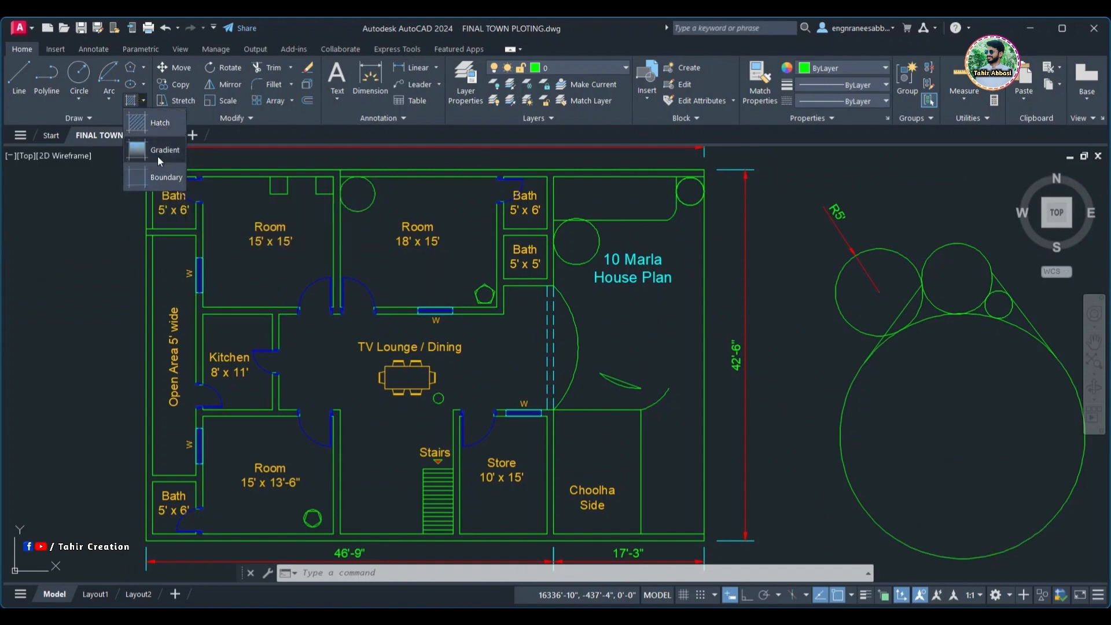
left_click(161, 122)
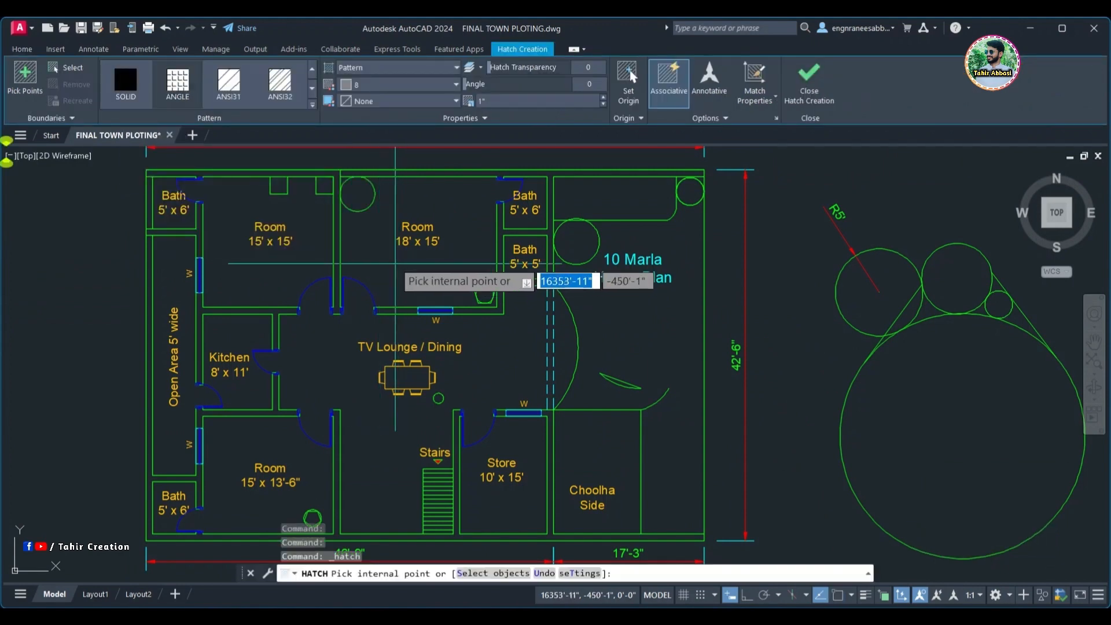
right_click(405, 264)
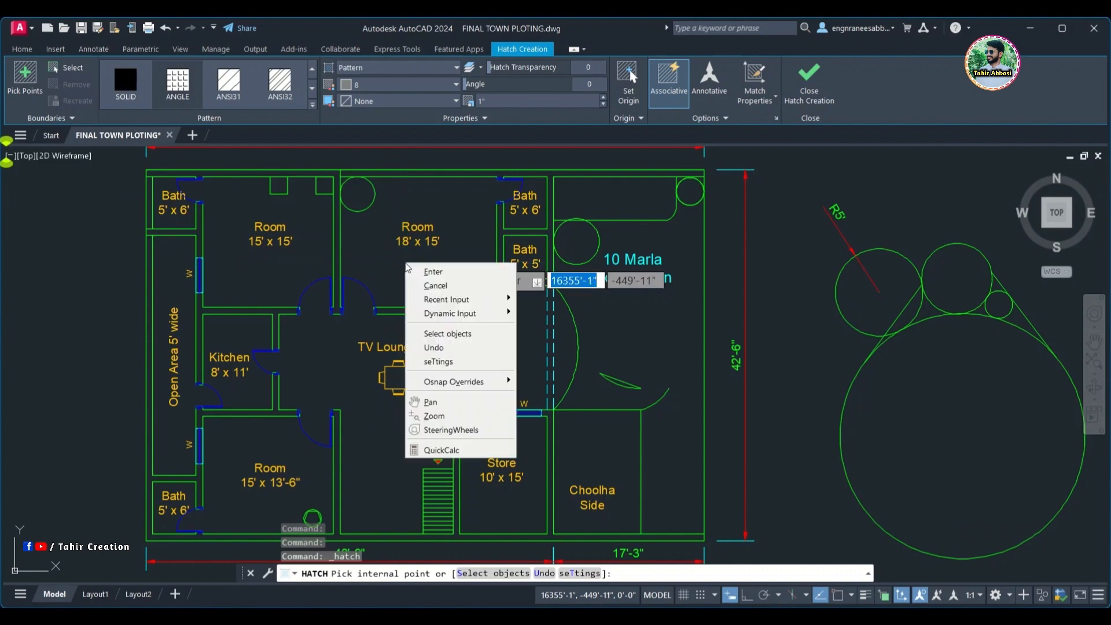
left_click(433, 290)
- Hatch the interior of the largest circle in the circle group beside the house plan
type("h")
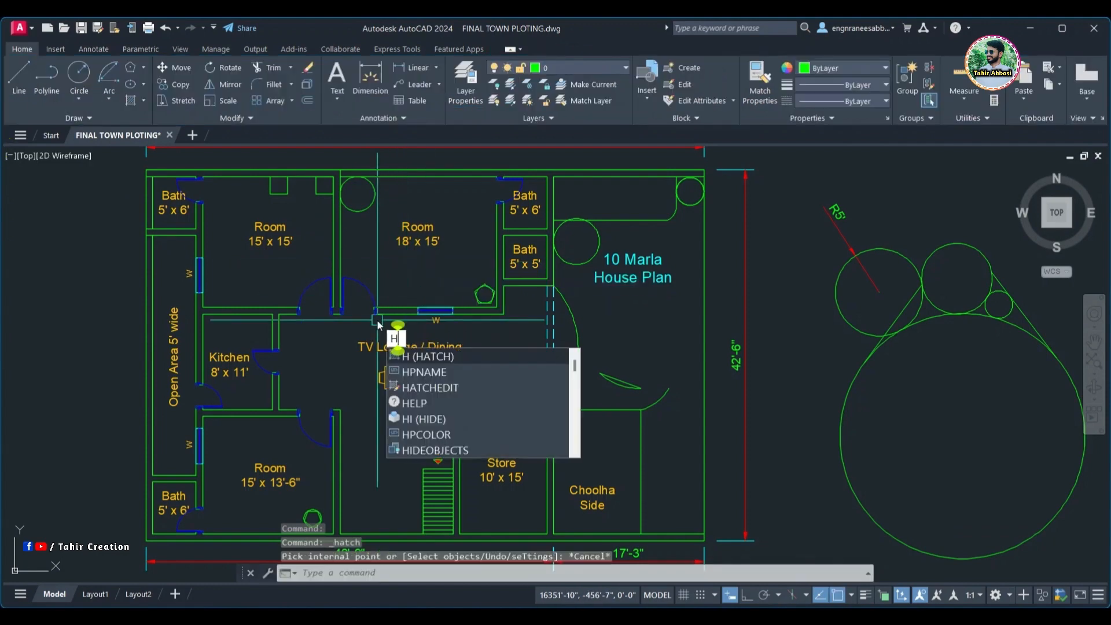
key("Return")
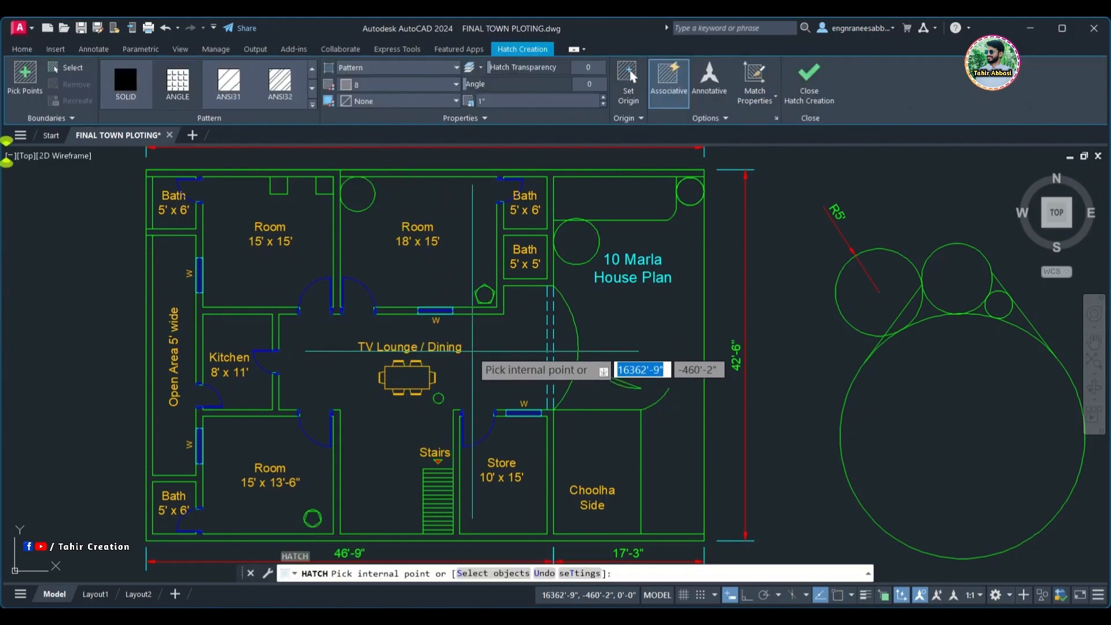
scroll(405, 342, "down", 2)
scroll(359, 324, "up", 2)
middle_click_drag(552, 327, 430, 342)
mouse_move(511, 344)
middle_mouse_down()
mouse_move(549, 312)
mouse_move(516, 360)
mouse_move(522, 378)
middle_mouse_up()
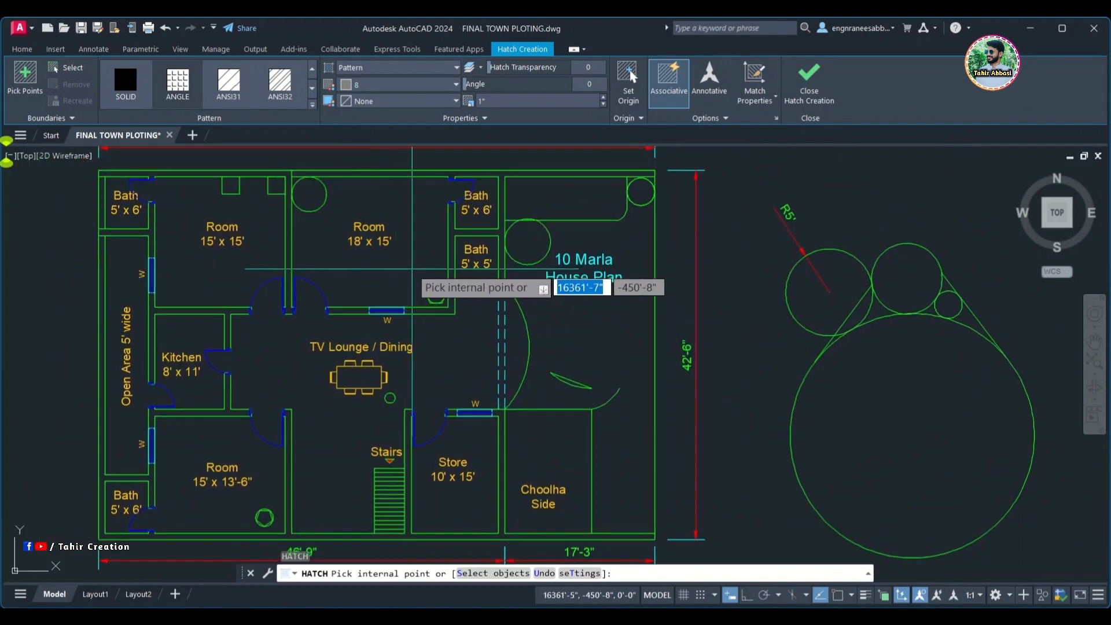
mouse_move(408, 263)
middle_mouse_down()
mouse_move(426, 263)
mouse_move(299, 245)
middle_mouse_up()
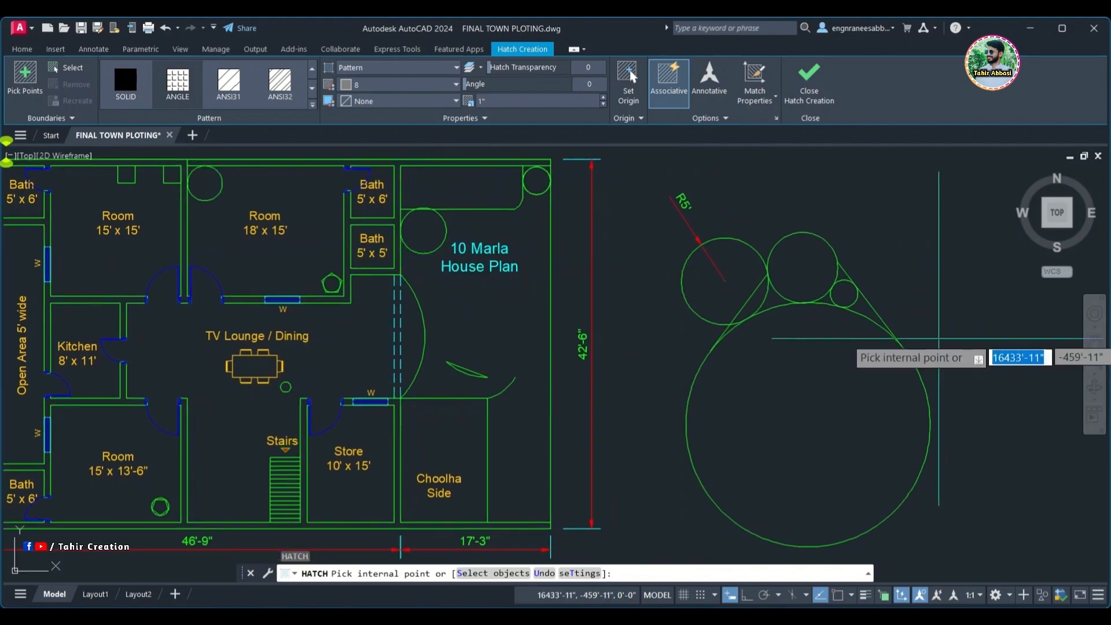
mouse_move(843, 340)
middle_mouse_down()
mouse_move(711, 315)
mouse_move(635, 327)
mouse_move(740, 327)
mouse_move(763, 340)
middle_mouse_up()
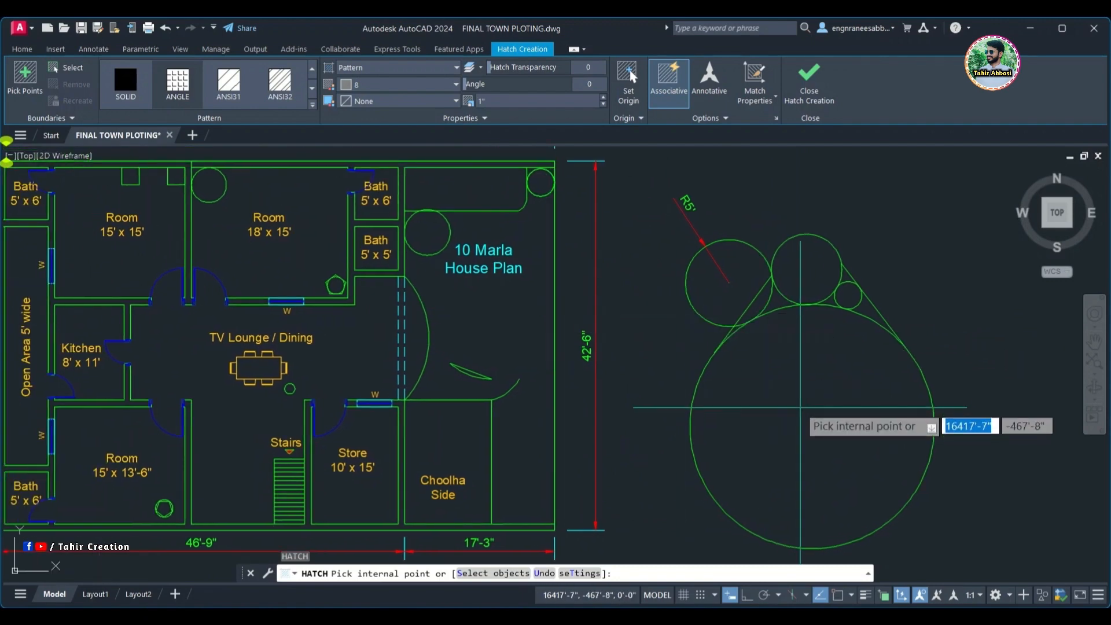
left_click(800, 407)
mouse_move(742, 403)
middle_mouse_down()
mouse_move(667, 368)
mouse_move(704, 342)
middle_mouse_up()
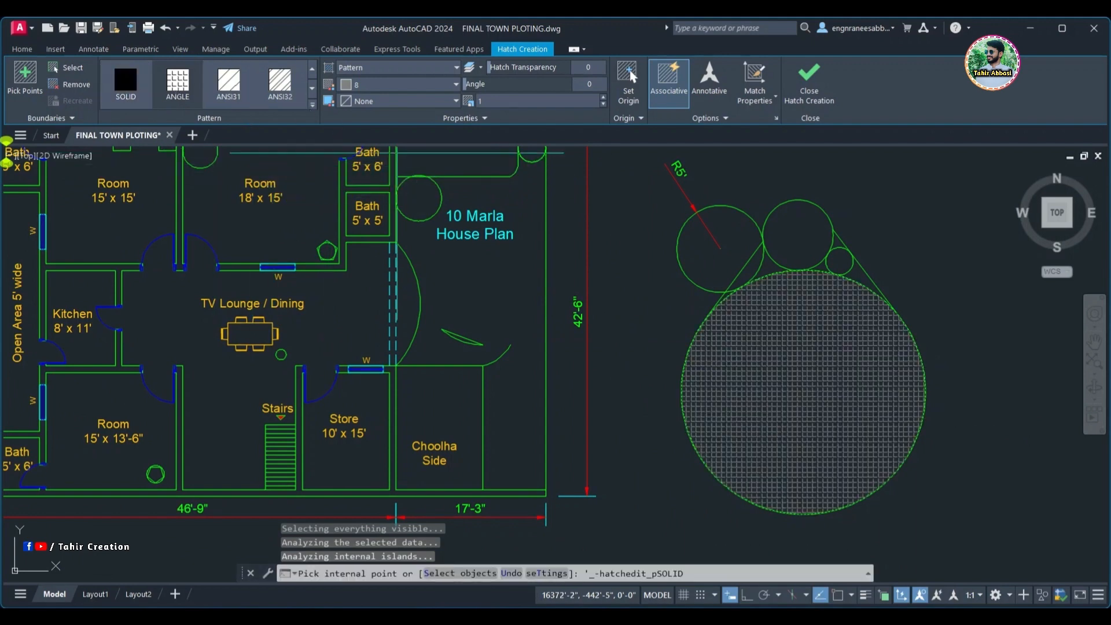
- Try the SOLID, ANGLE, ANSI31 and ANSI32 patterns in turn on the large circle's hatch
left_click(133, 90)
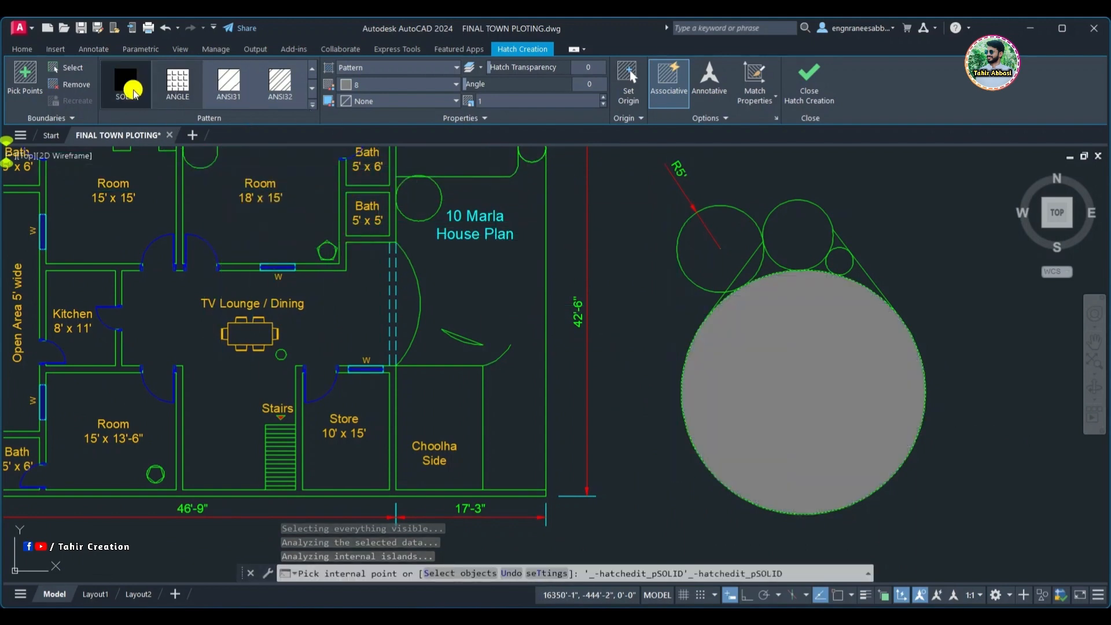
left_click(173, 92)
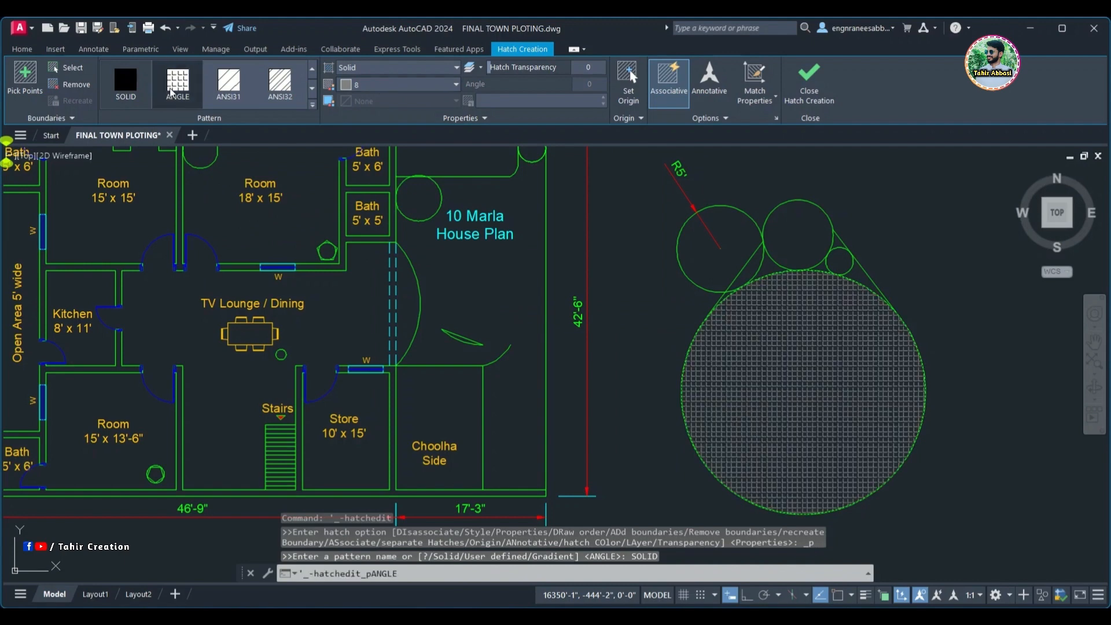
left_click(228, 87)
left_click(280, 87)
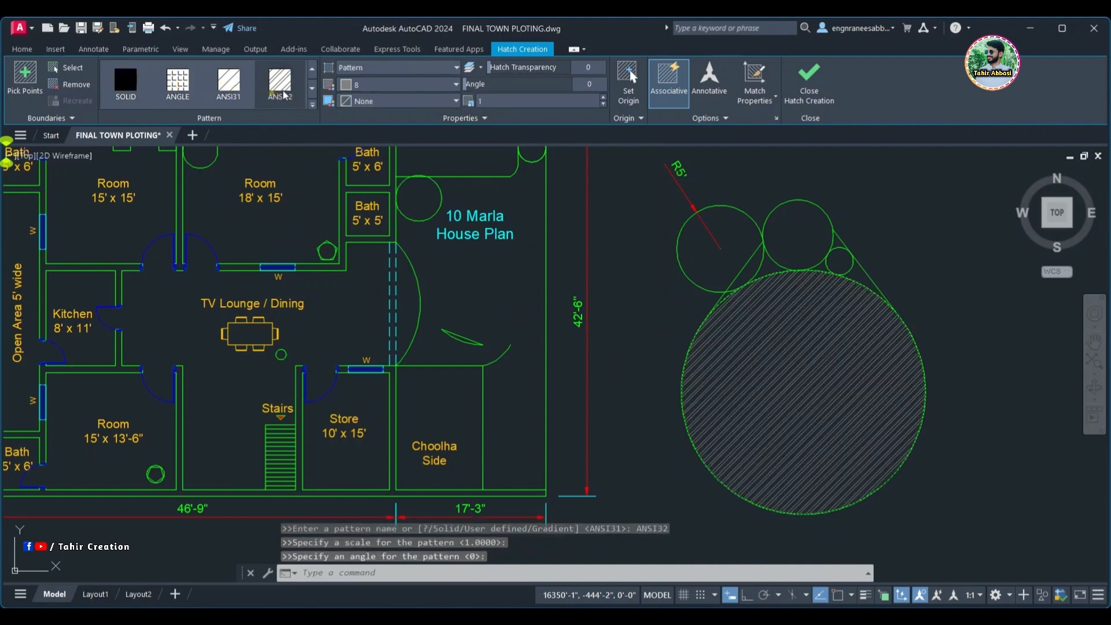
- Browse the full hatch pattern library, previewing patterns such as AR-CONC, BRICK, DOTS and GRAVEL in the large circle
left_click(315, 104)
scroll(204, 176, "down", 3)
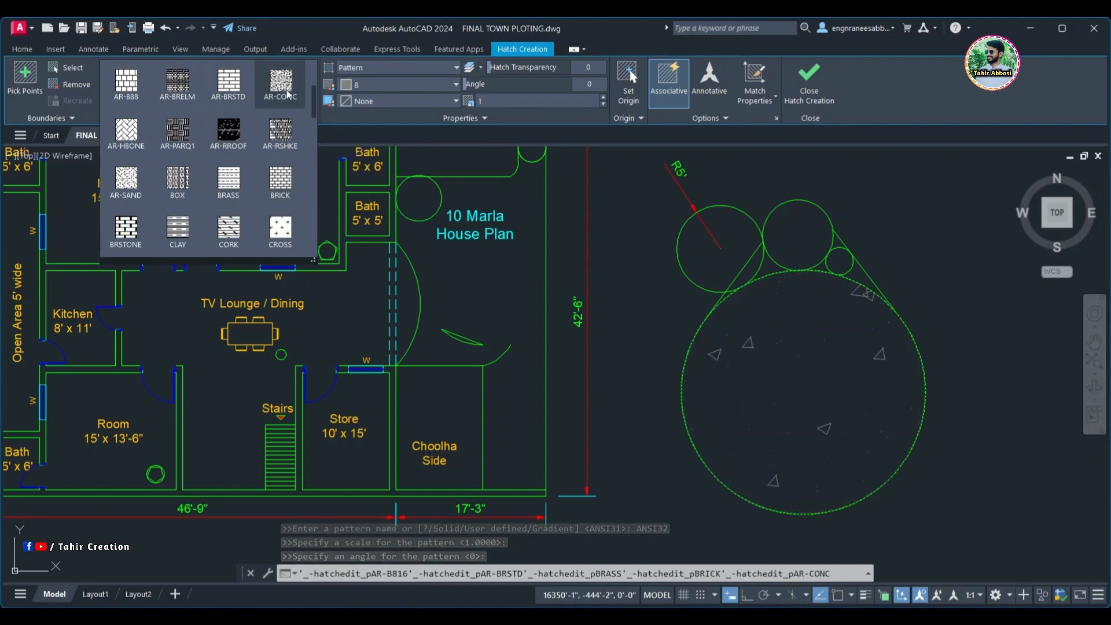
scroll(283, 186, "down", 1)
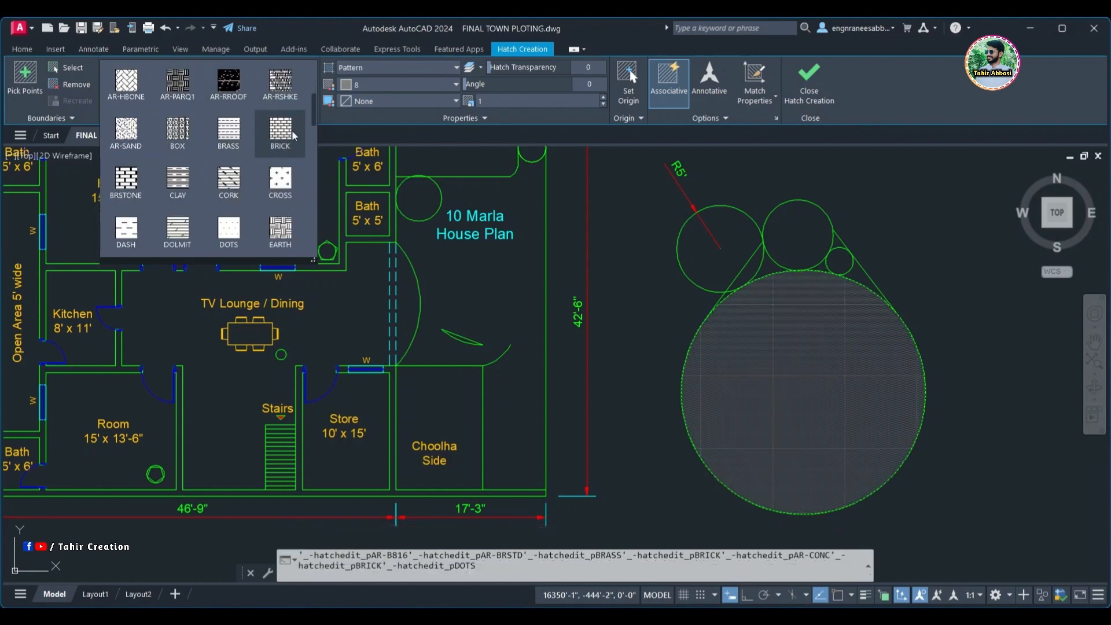
scroll(183, 136, "down", 1)
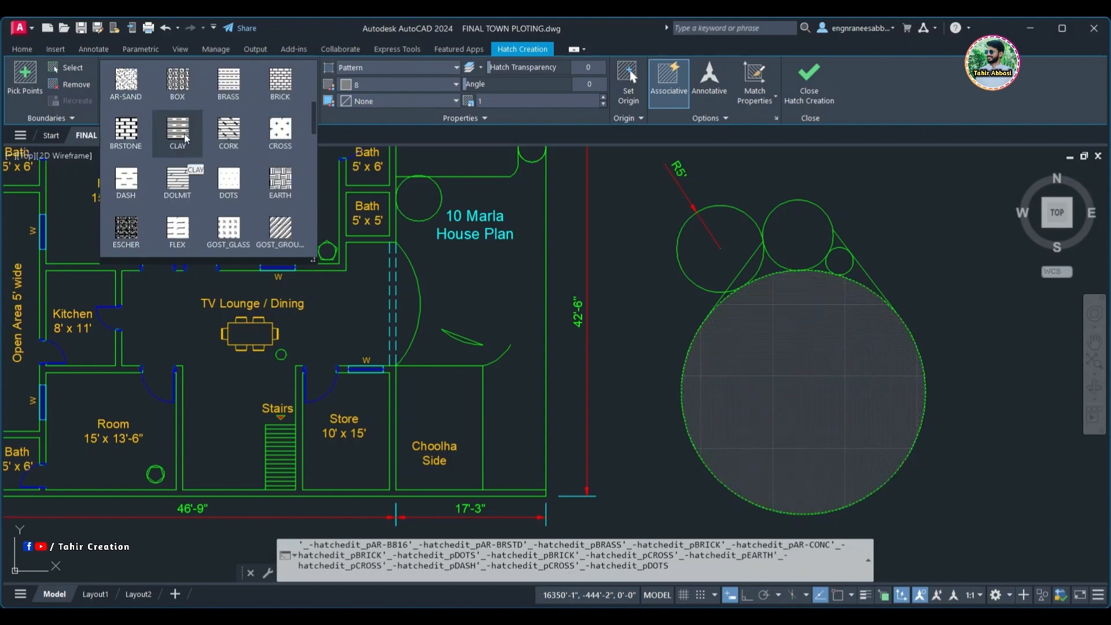
scroll(180, 173, "down", 5)
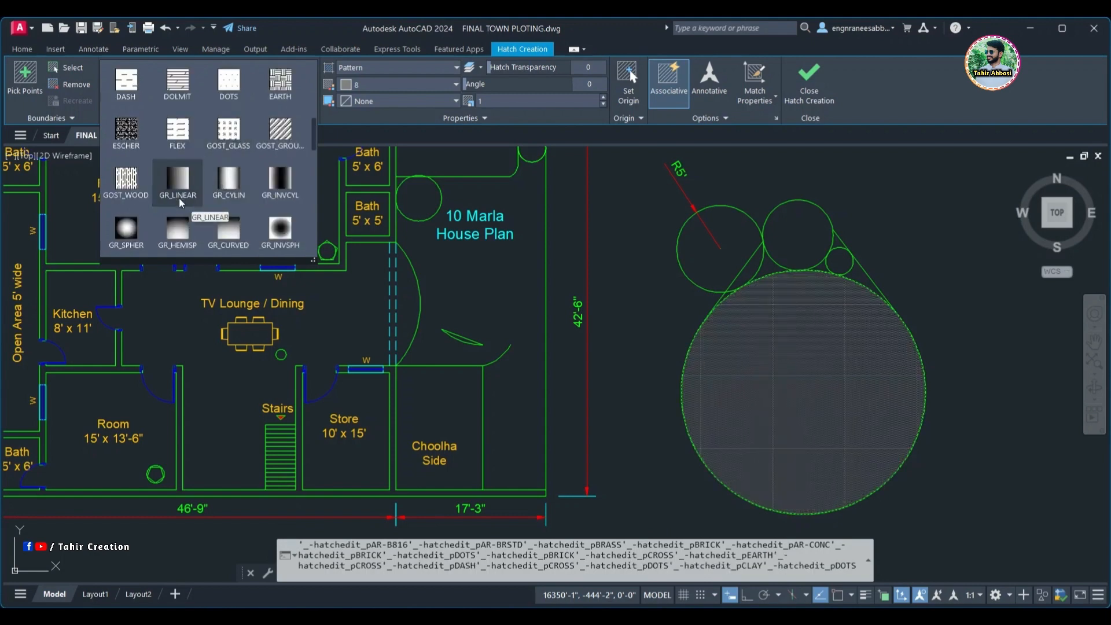
scroll(178, 204, "down", 1)
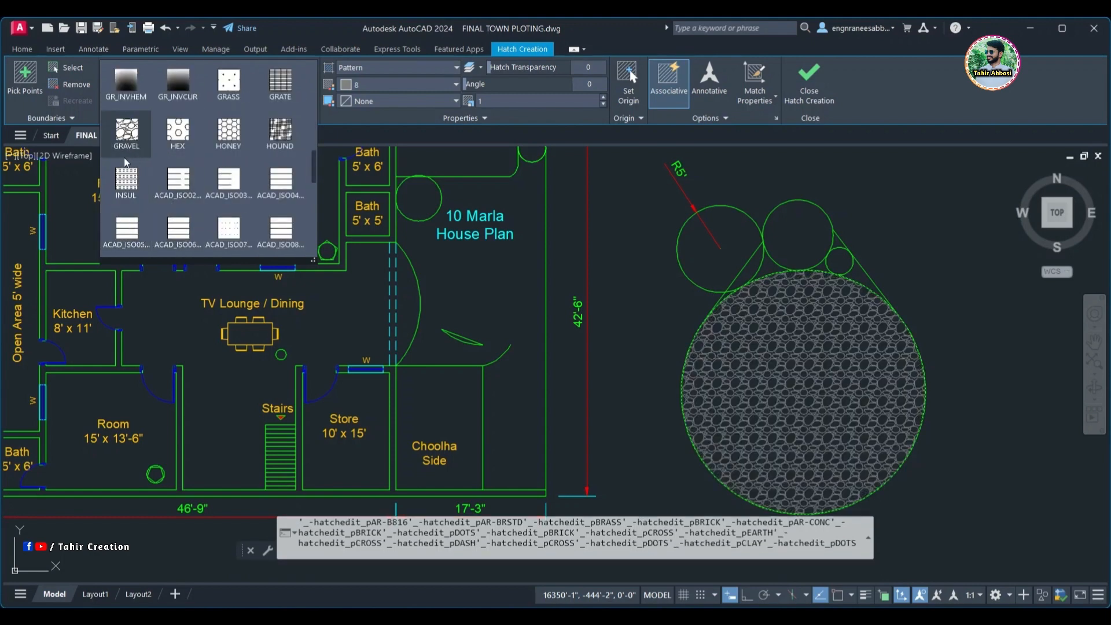
scroll(165, 156, "down", 3)
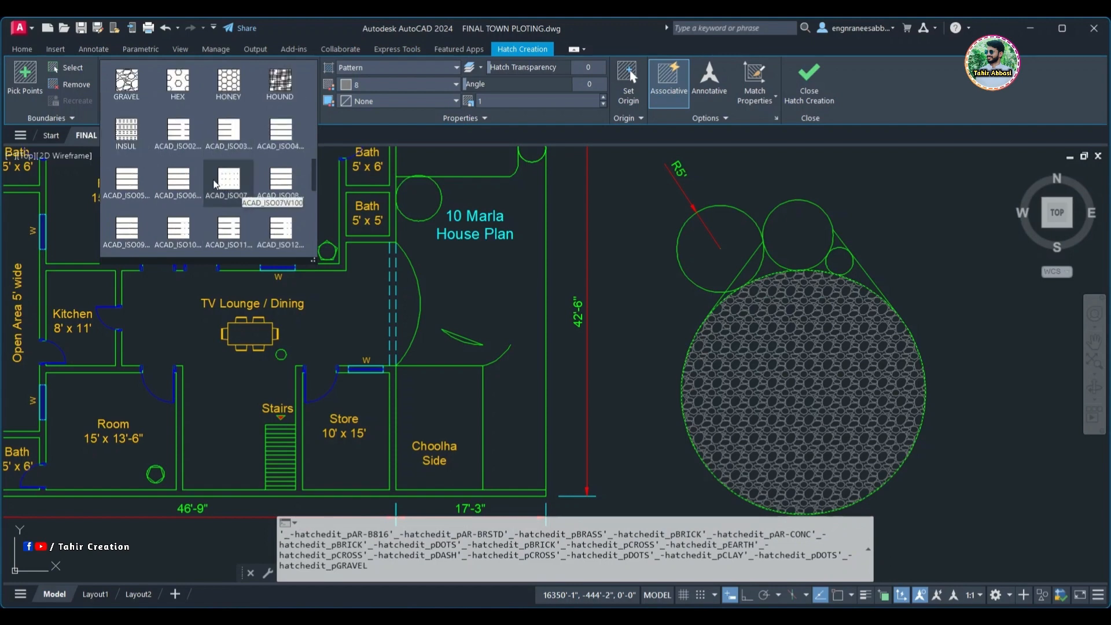
scroll(191, 146, "up", 14)
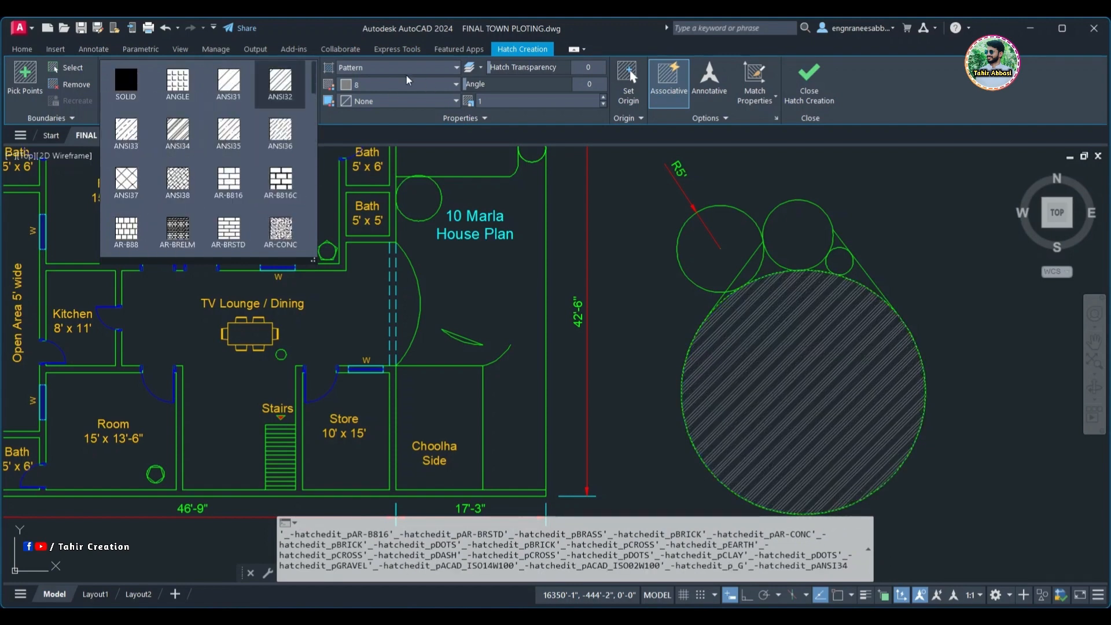
- Give the large circle's hatch the ANSI31 pattern in colour 242,113,114, and preview background colours but leave the background at None
left_click(231, 84)
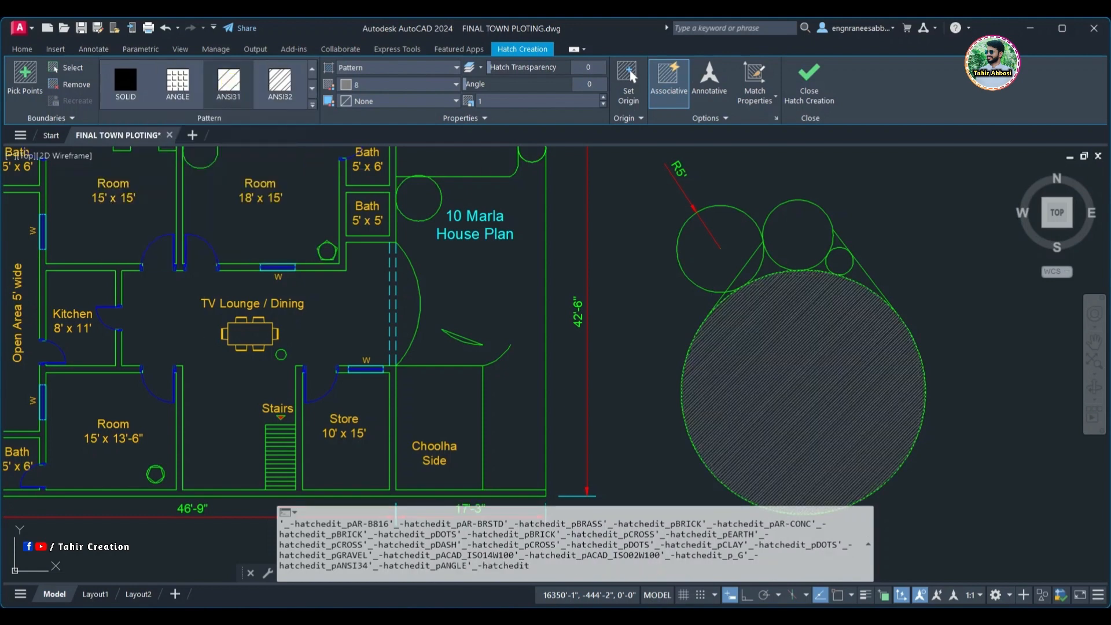
left_click(267, 92)
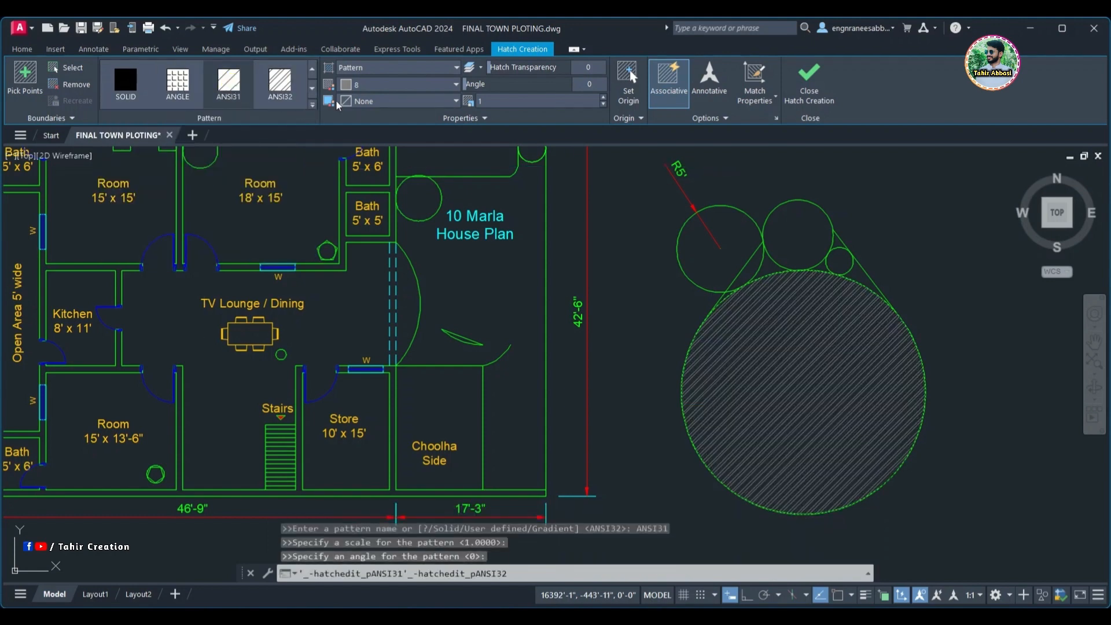
left_click(391, 87)
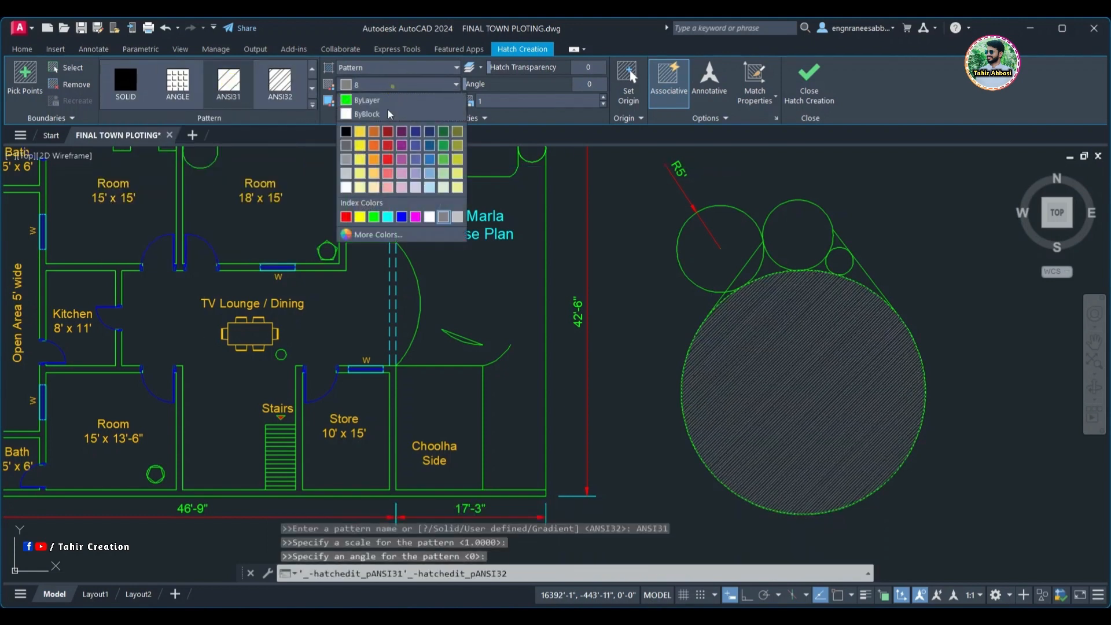
left_click(386, 173)
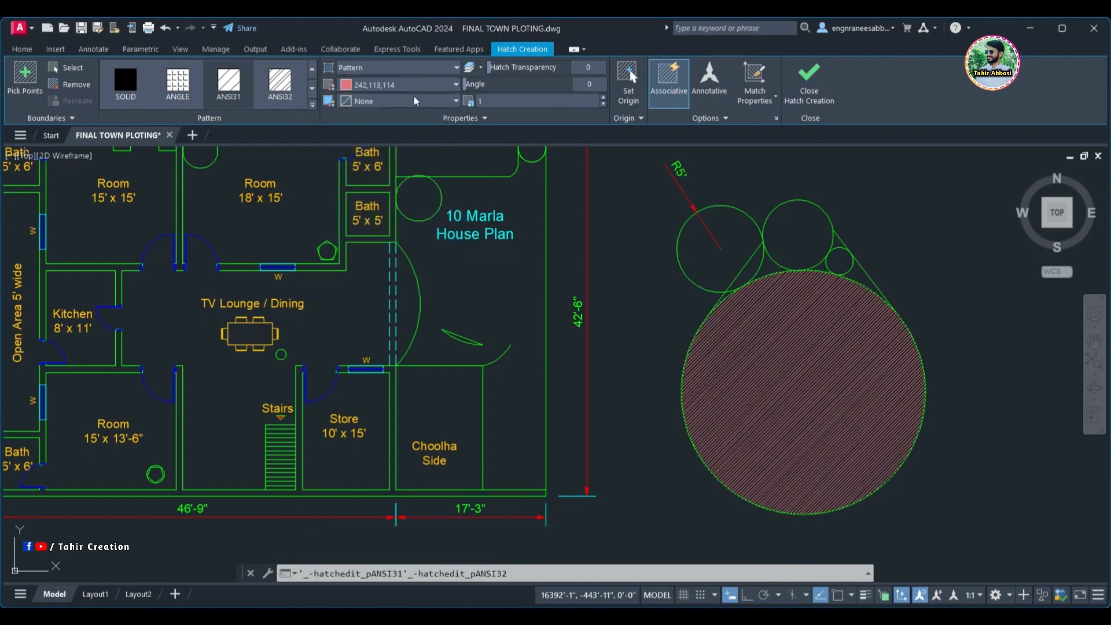
left_click(409, 100)
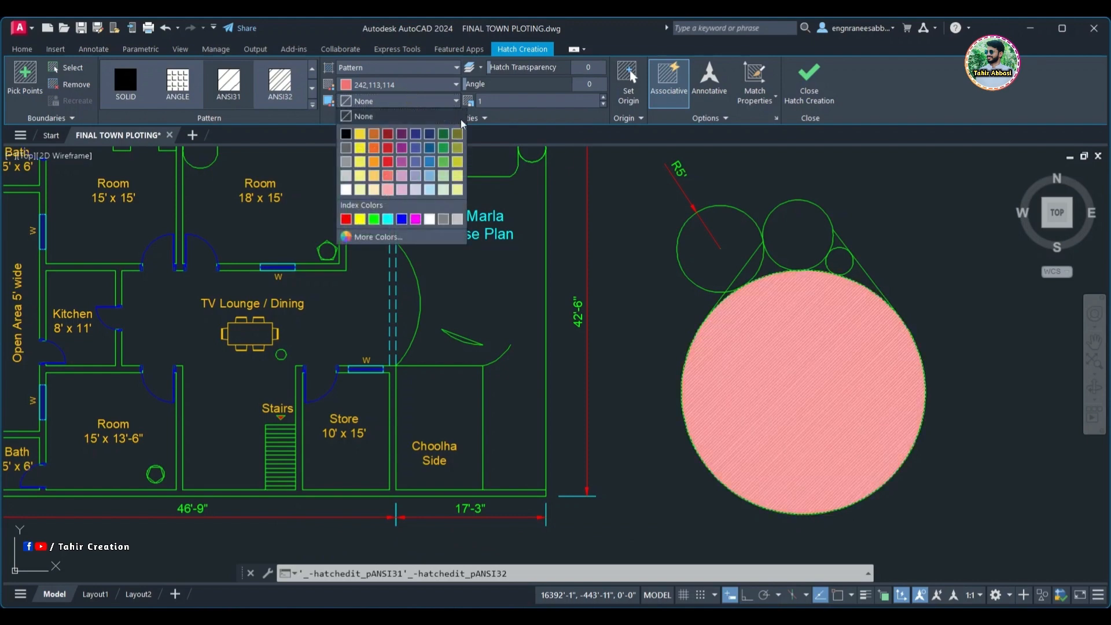
left_click(530, 114)
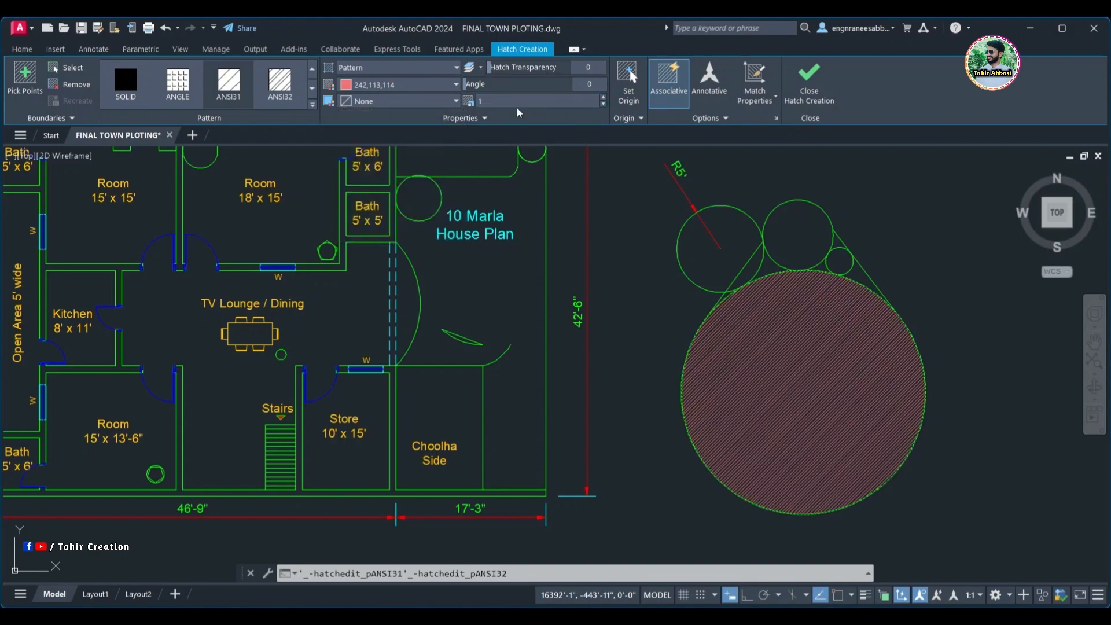
- Try pattern scales of 3 and 5 on the large circle's hatch
left_click(511, 102)
type("3")
key("Return")
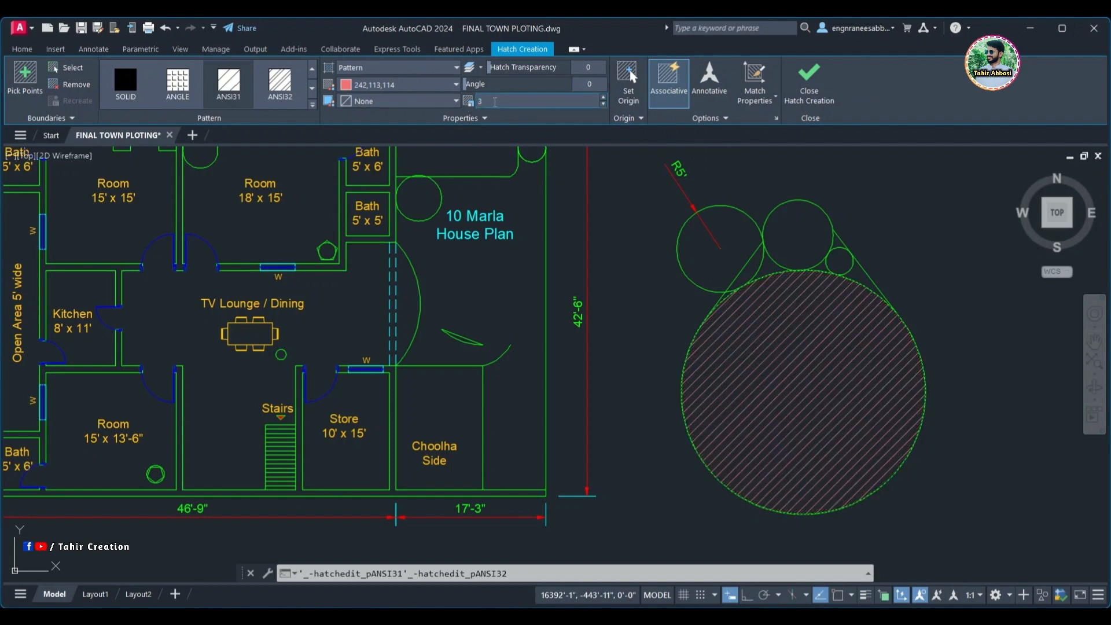
key("Return")
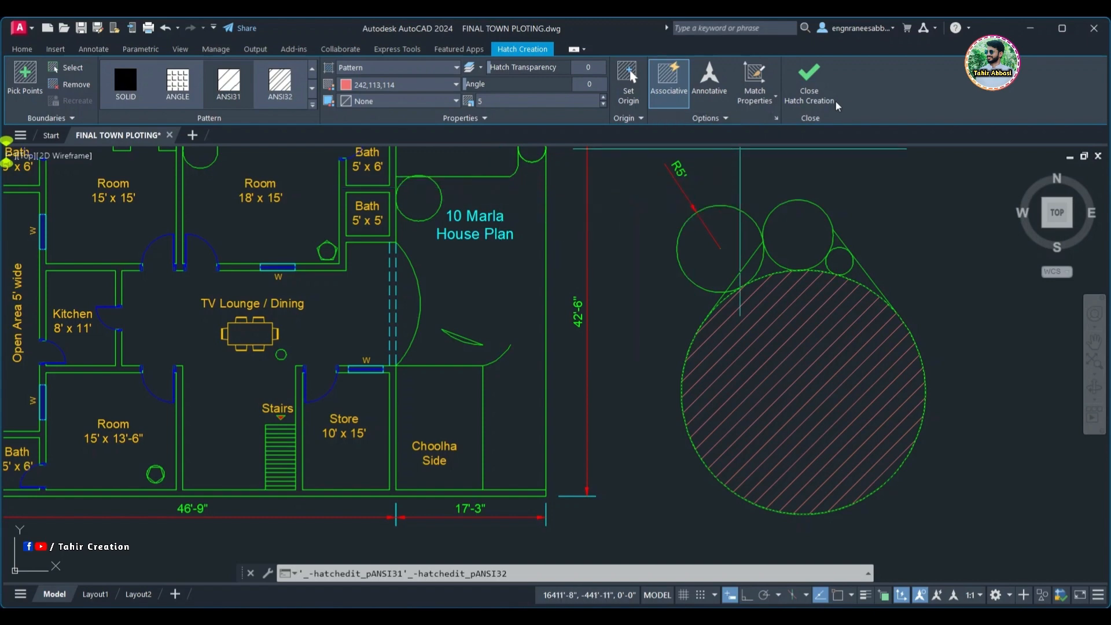
middle_click_drag(607, 237, 527, 256)
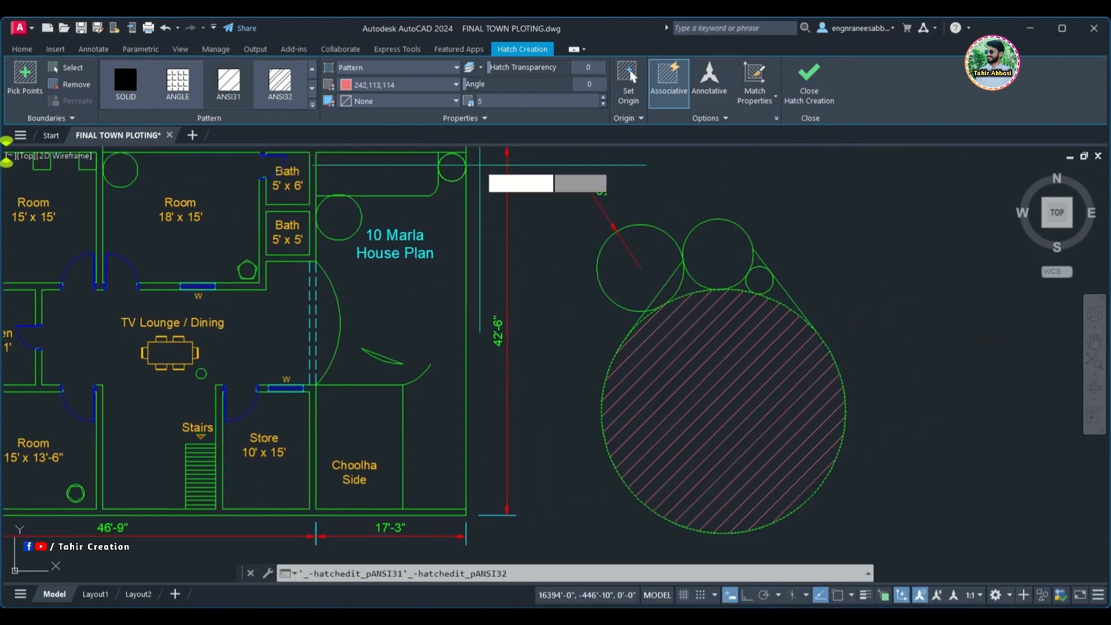
- Set the large circle's hatch scale to 10 and its angle to 84, and finish the hatch
double_click(505, 100)
type("10")
key("Return")
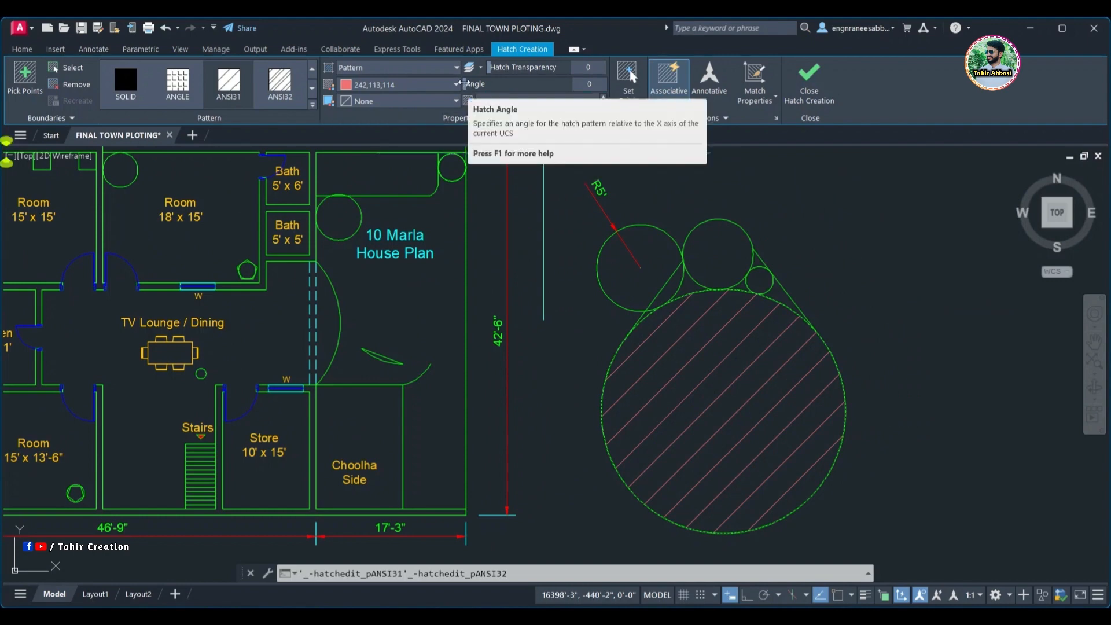
mouse_move(463, 84)
left_mouse_down()
mouse_move(516, 88)
mouse_move(502, 89)
left_mouse_up()
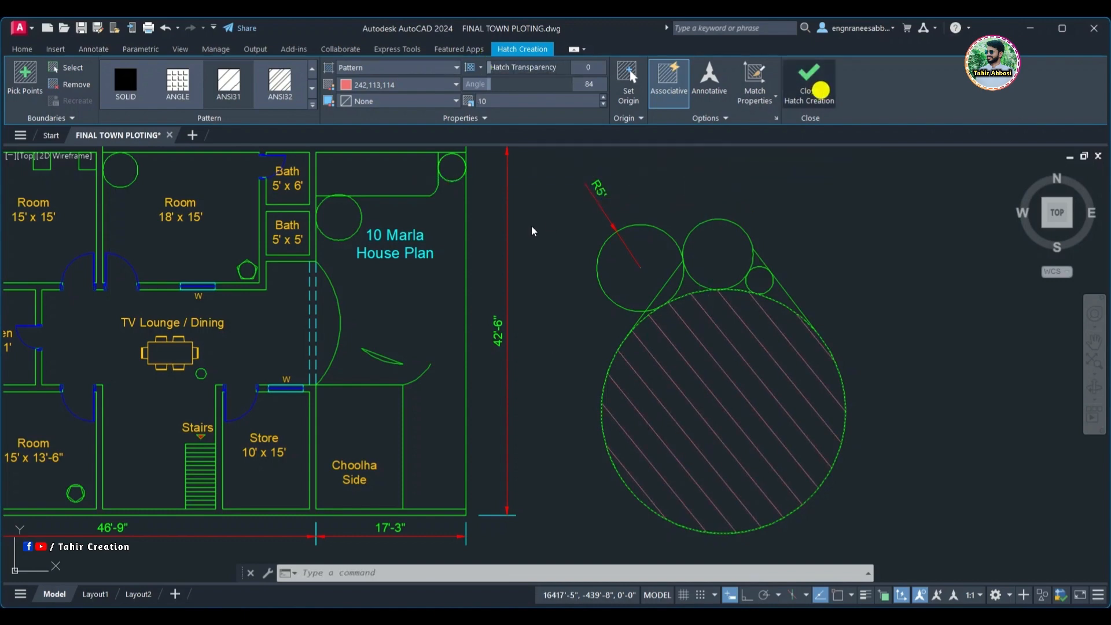
left_click(820, 90)
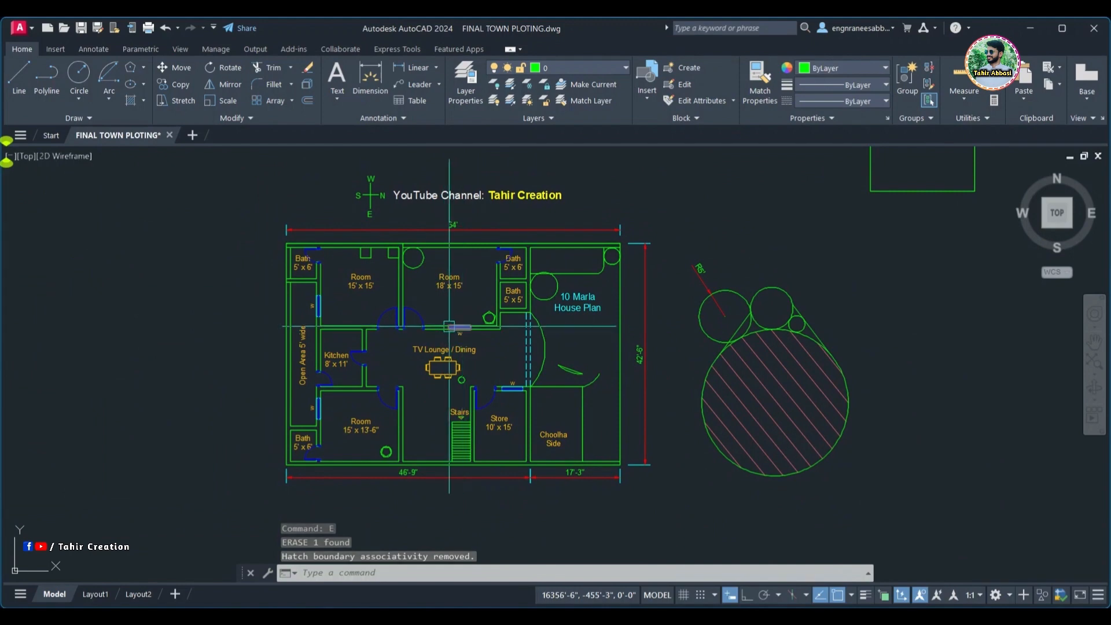
- List the properties of the large circle's hatch to read its area
mouse_move(563, 302)
middle_mouse_down()
mouse_move(462, 332)
mouse_move(399, 335)
middle_mouse_up()
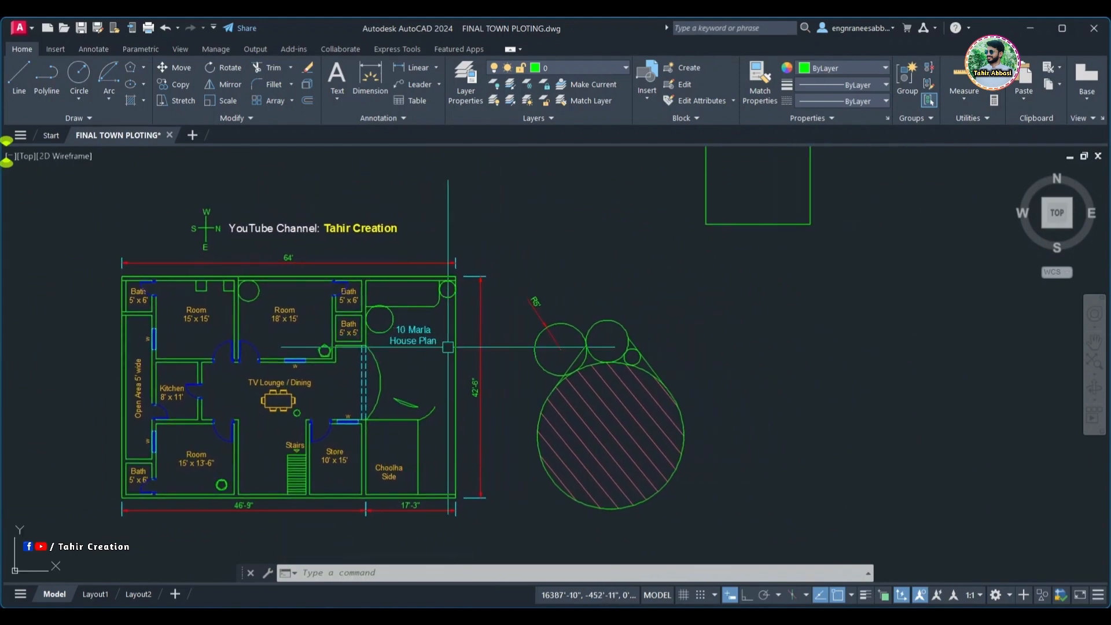
left_click(618, 422)
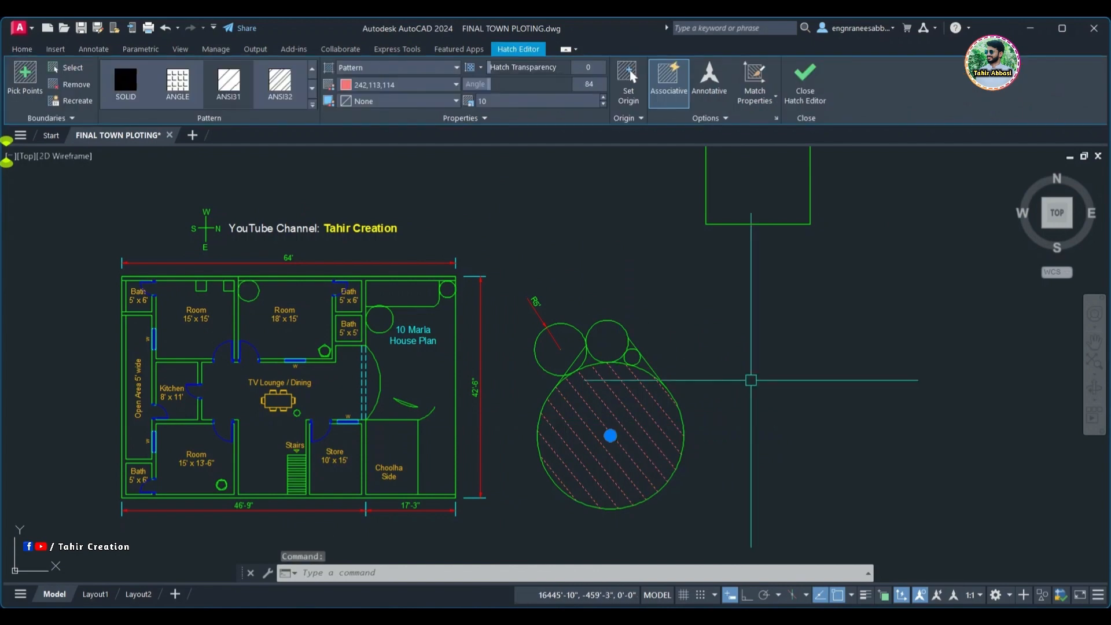
key("Return")
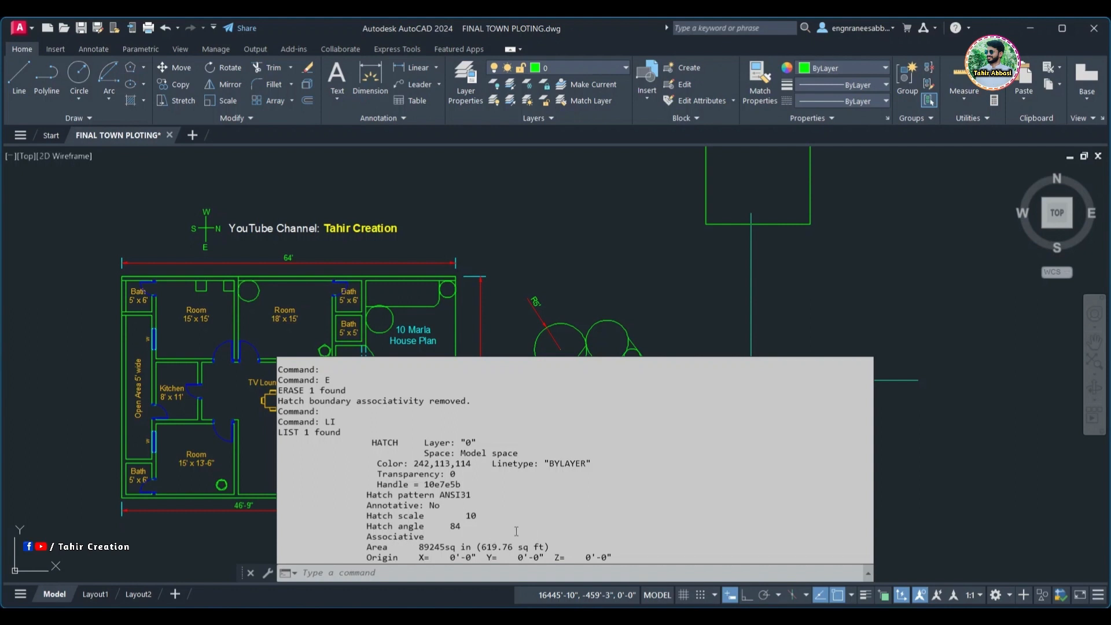
left_click(682, 266)
- List the properties of the 20' square above the circle group to read its area and perimeter
middle_click_drag(687, 261, 597, 340)
middle_click_drag(689, 235, 650, 265)
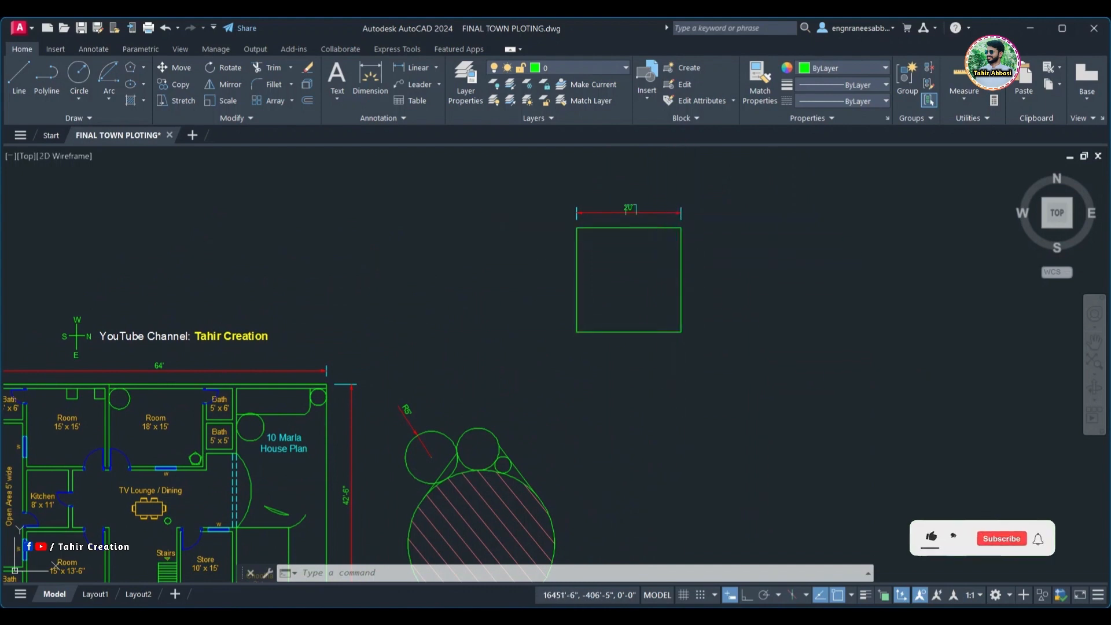
middle_click_drag(642, 292, 657, 284)
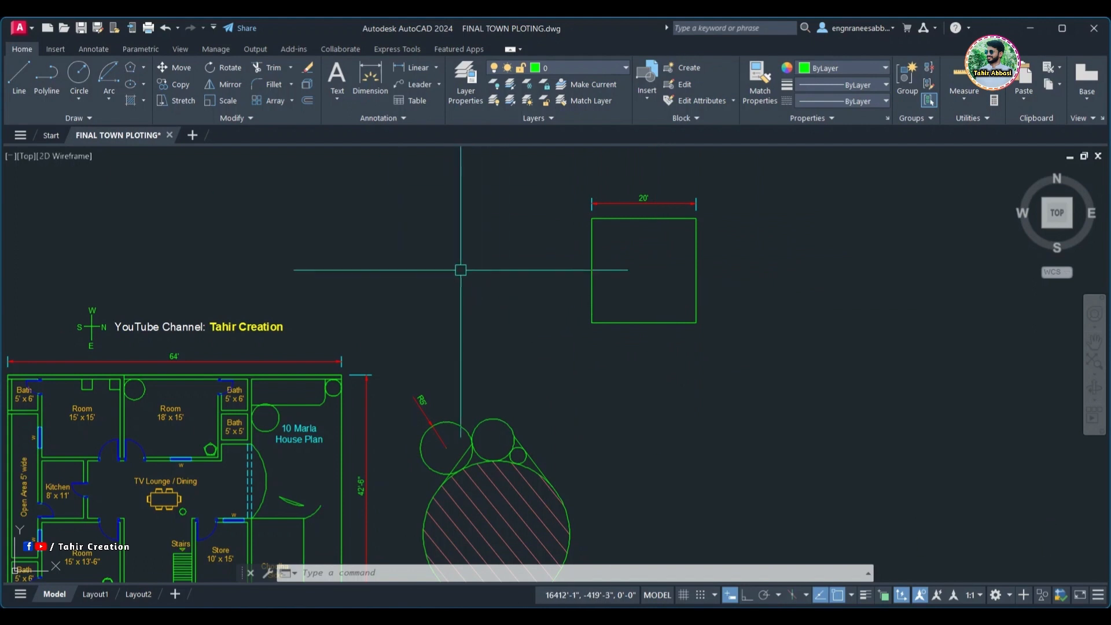
left_click(591, 269)
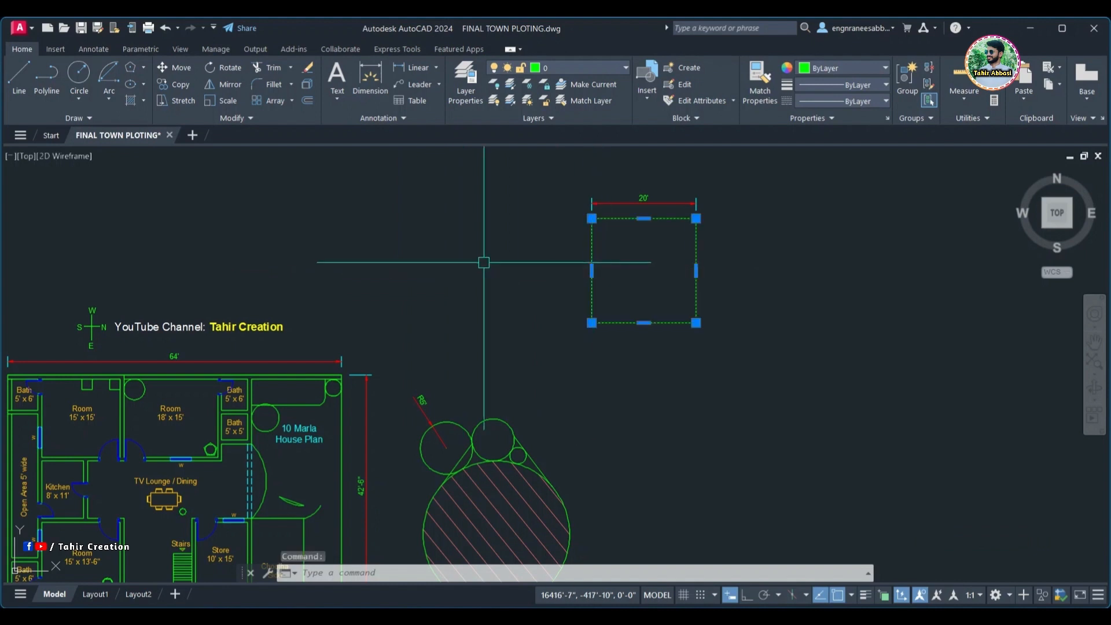
type("LI")
key("Return")
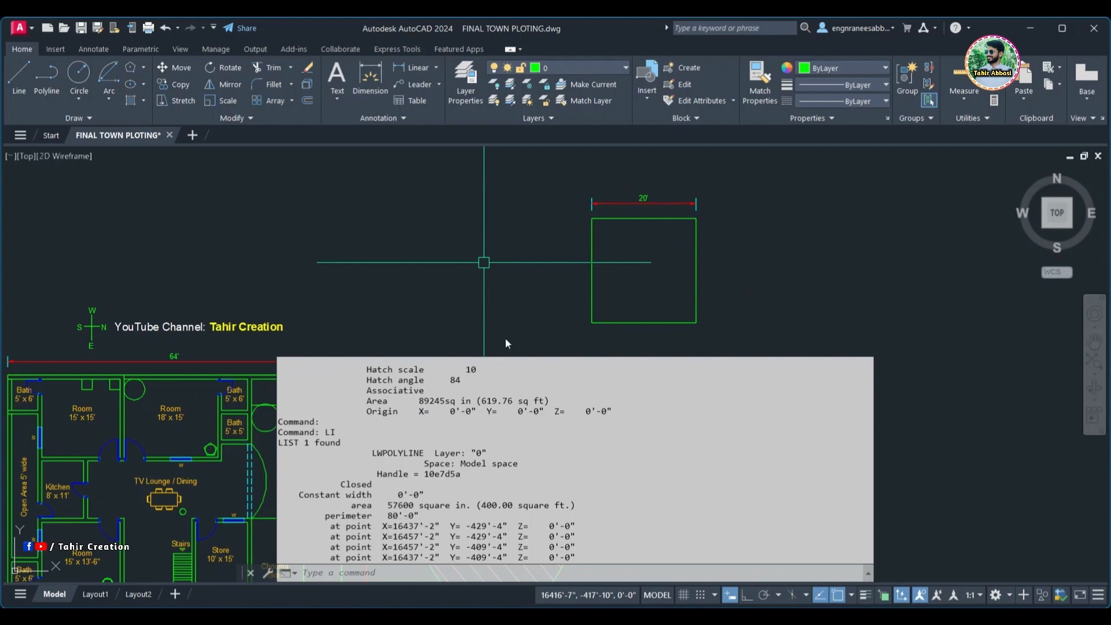
left_click(525, 273)
- Hatch the interior of the 20' square with the current pattern settings and finish the hatch
mouse_move(546, 269)
middle_mouse_down()
mouse_move(498, 290)
mouse_move(557, 296)
middle_mouse_up()
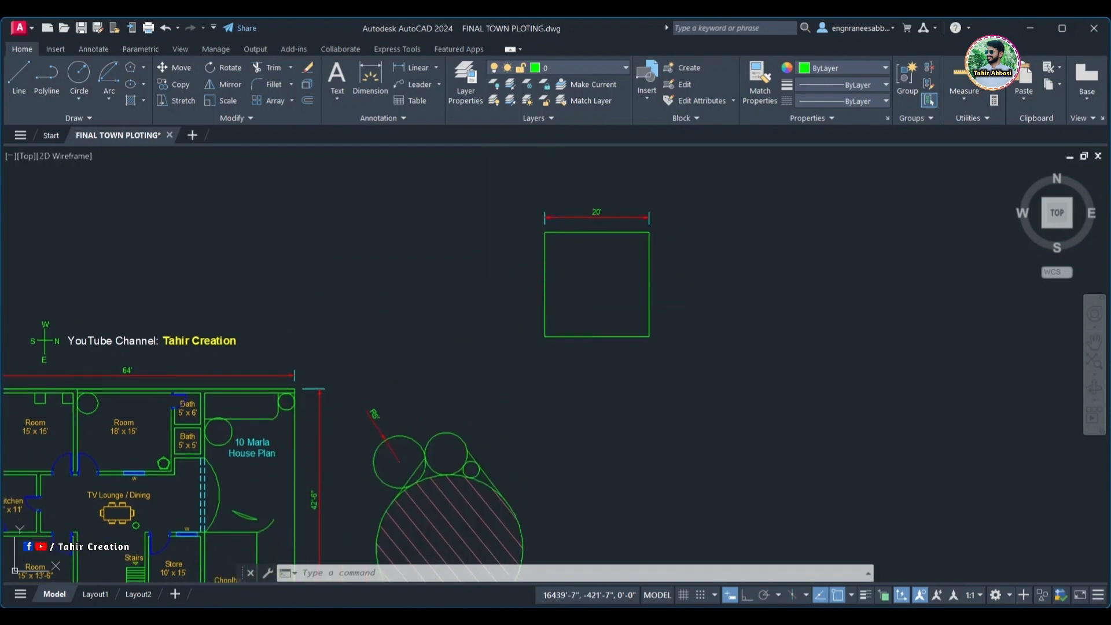
type("h")
key("Return")
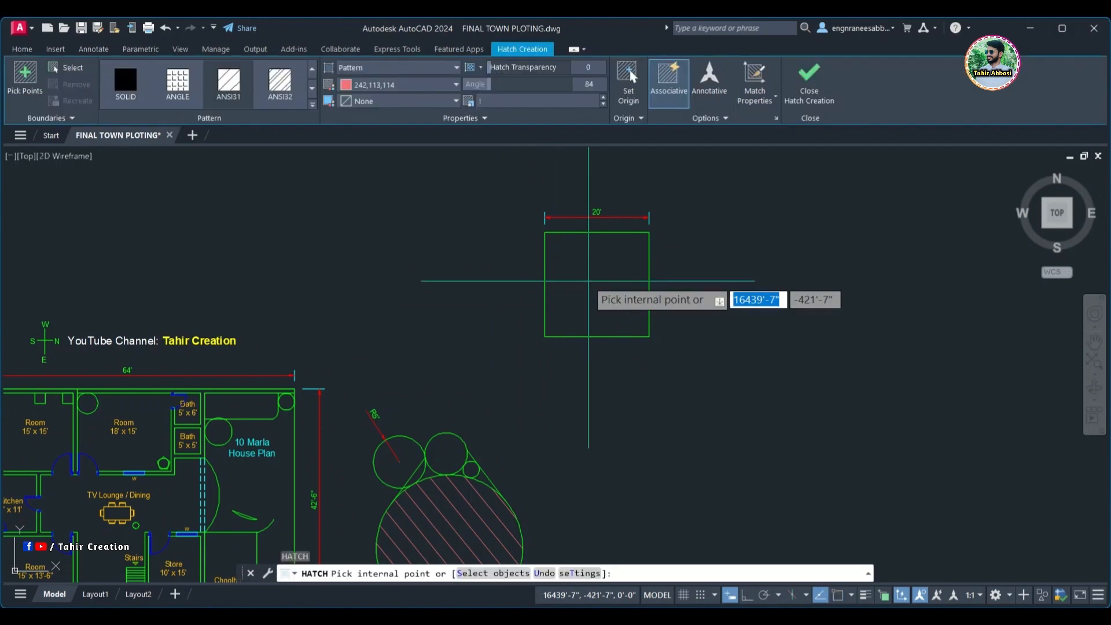
left_click(594, 276)
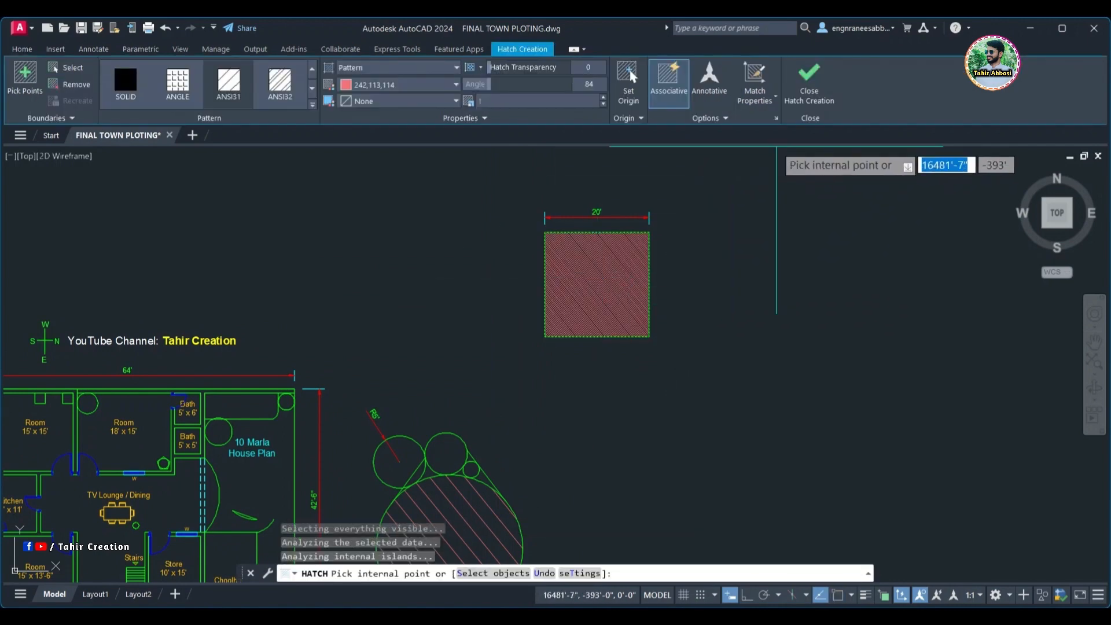
left_click(807, 90)
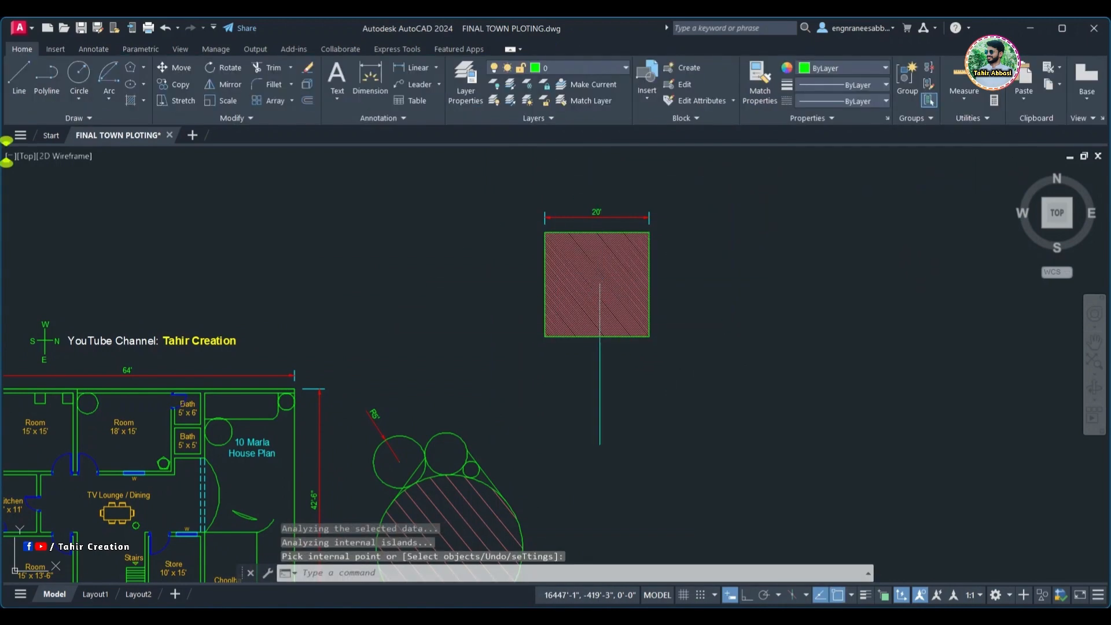
- List the properties of the square's hatch to check its area against the square's outline
left_click(596, 284)
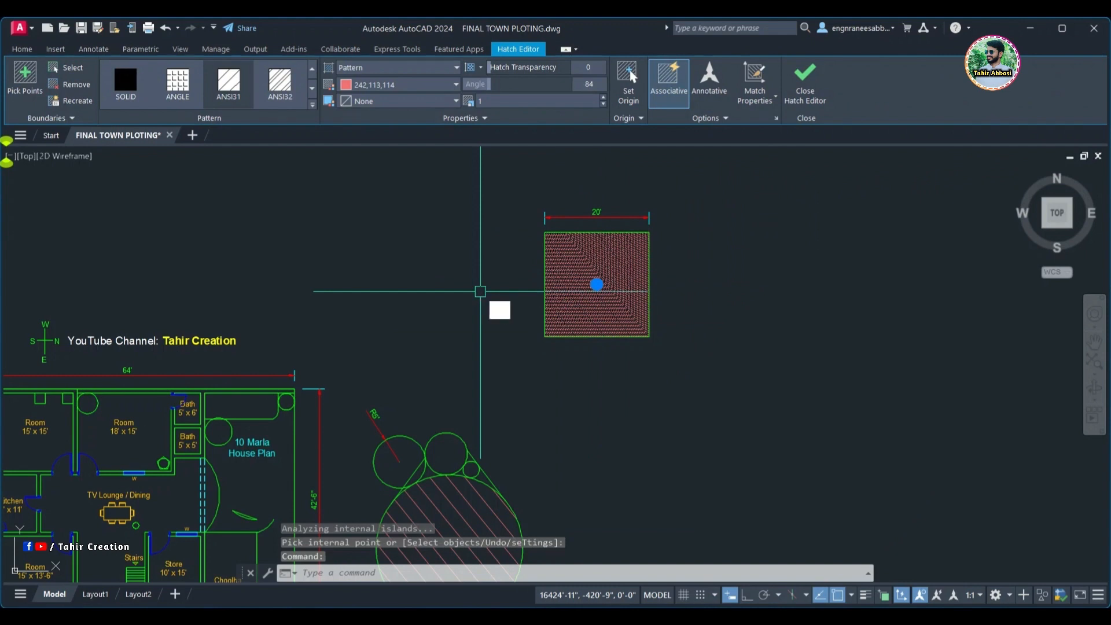
type("li")
key("Return")
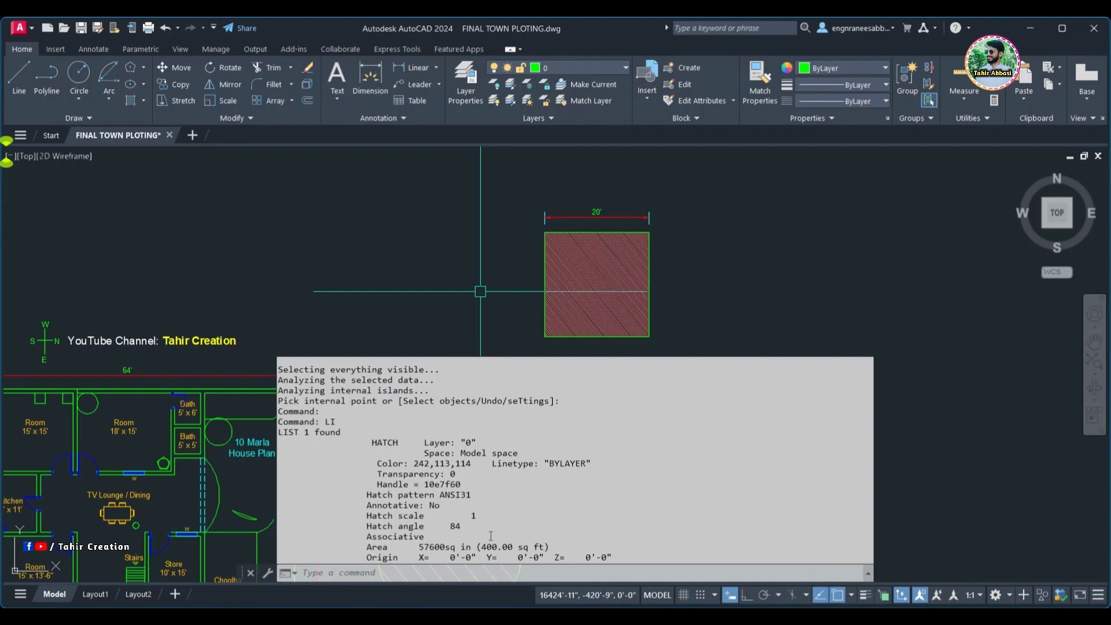
- Draw an open four-sided polyline beside the hatched 20' square, ending the last side, about 10'-7" long, short of the start point
left_click(325, 473)
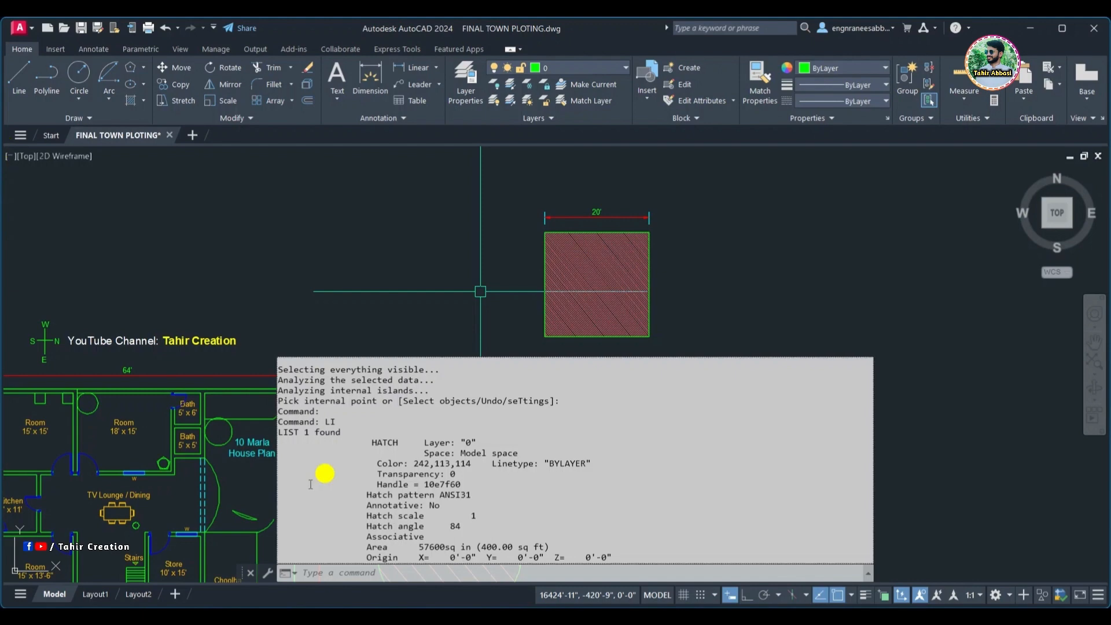
scroll(332, 312, "up", 2)
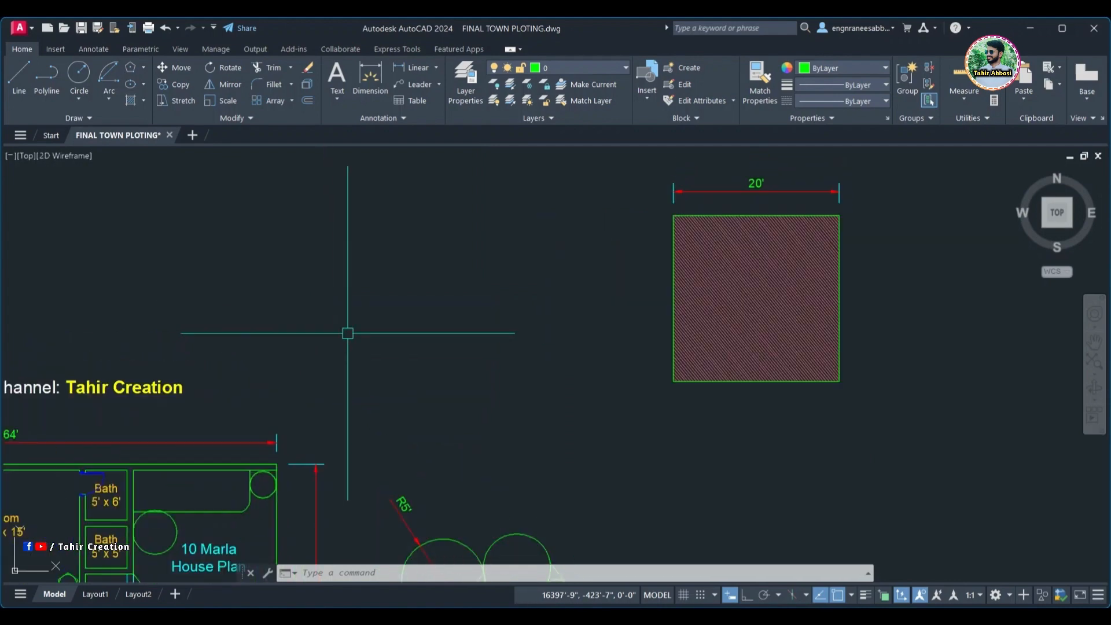
left_click(46, 74)
left_click(458, 285)
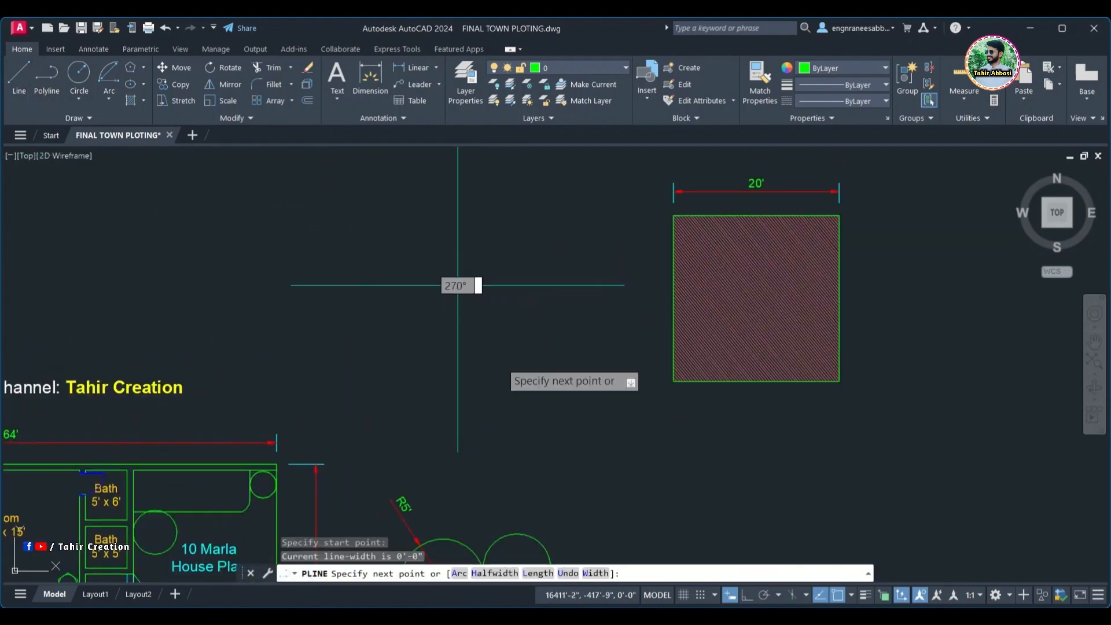
left_click(487, 375)
left_click(348, 347)
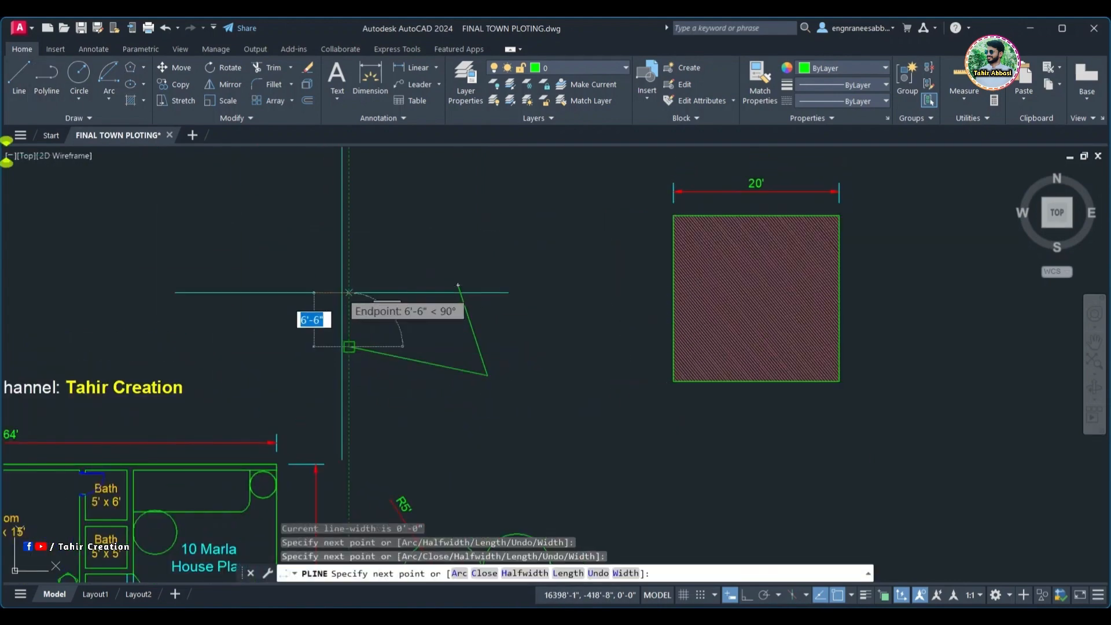
left_click(363, 285)
scroll(446, 298, "up", 4)
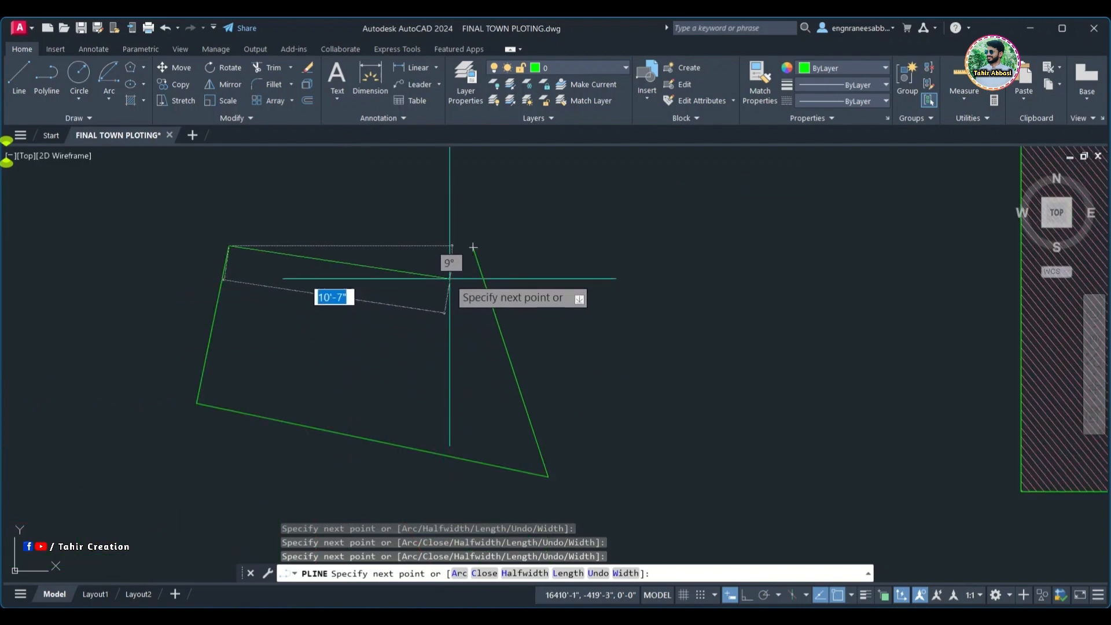
right_click(471, 285)
left_click(481, 293)
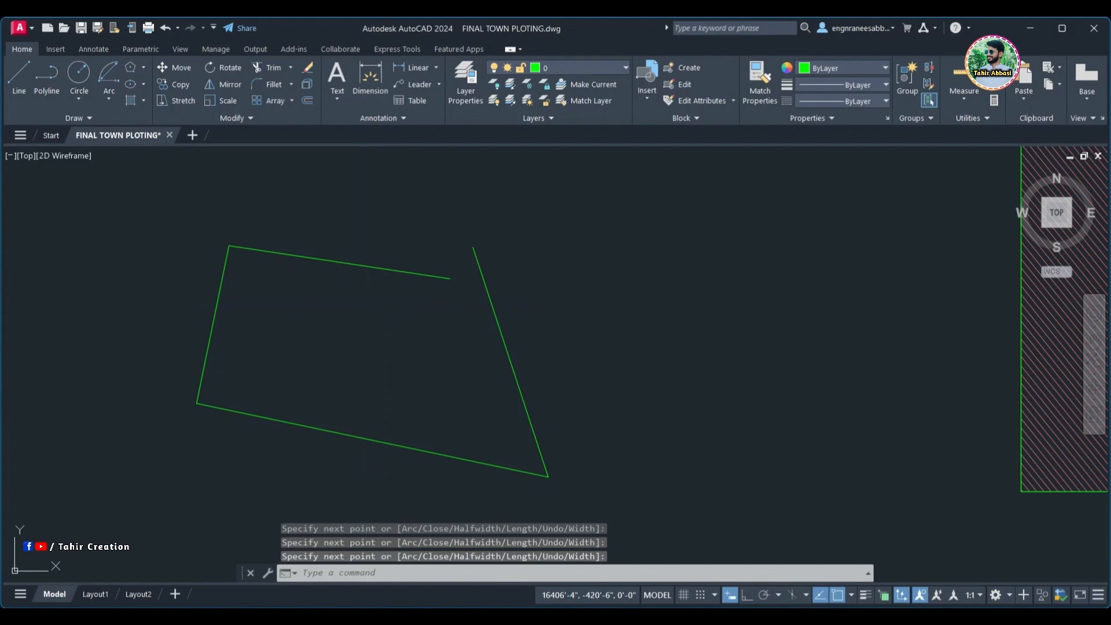
- Try to hatch the interior of the open polyline with the current pattern settings
type("h")
key("Return")
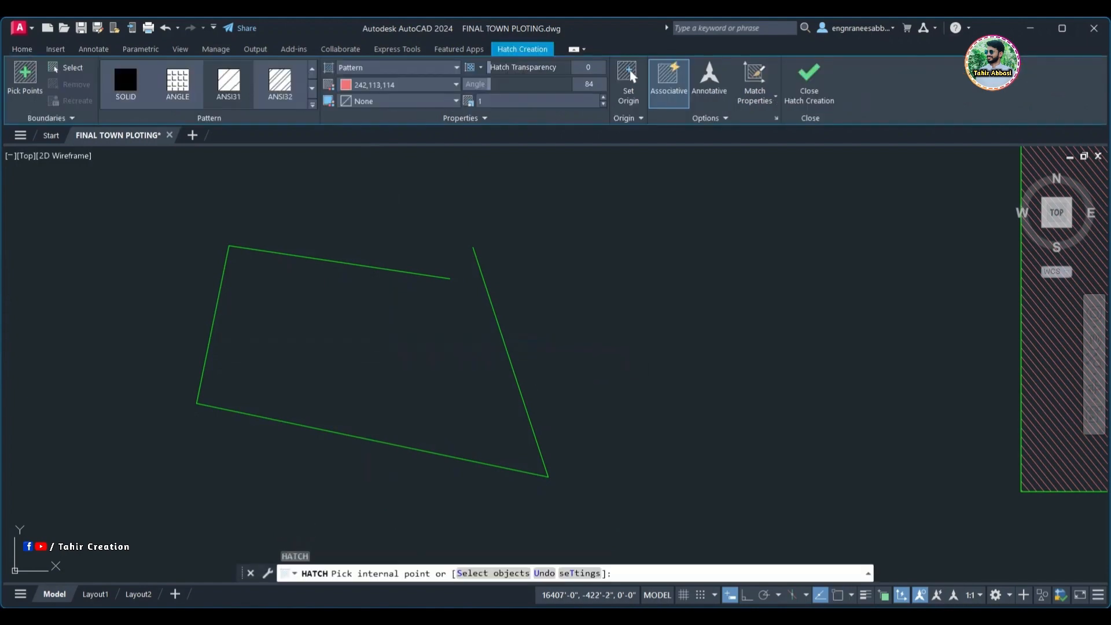
left_click(384, 342)
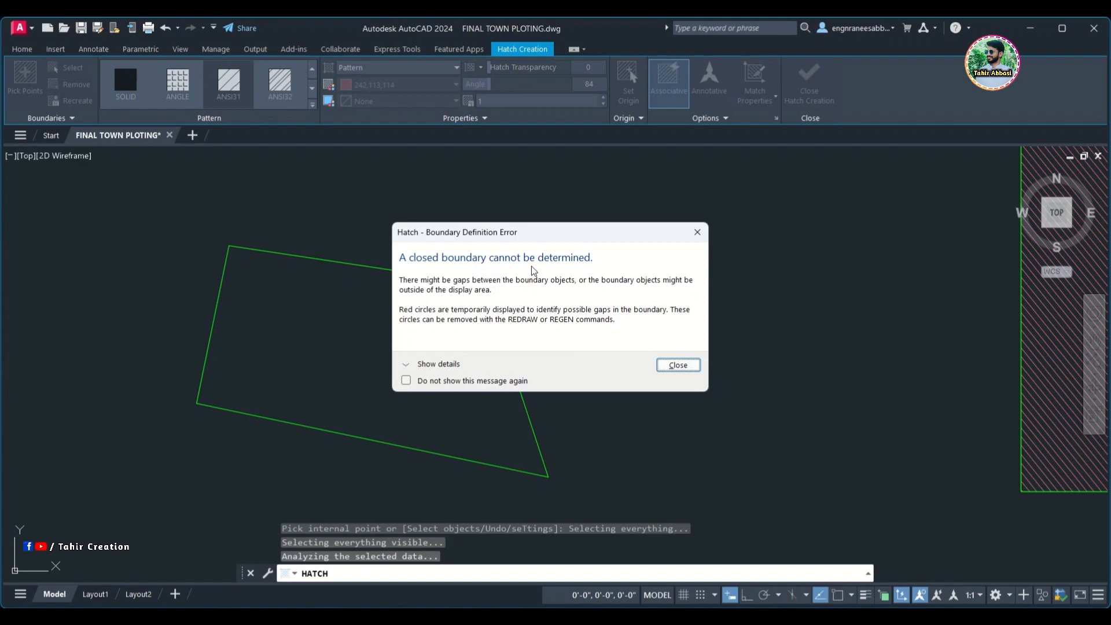
left_click(661, 363)
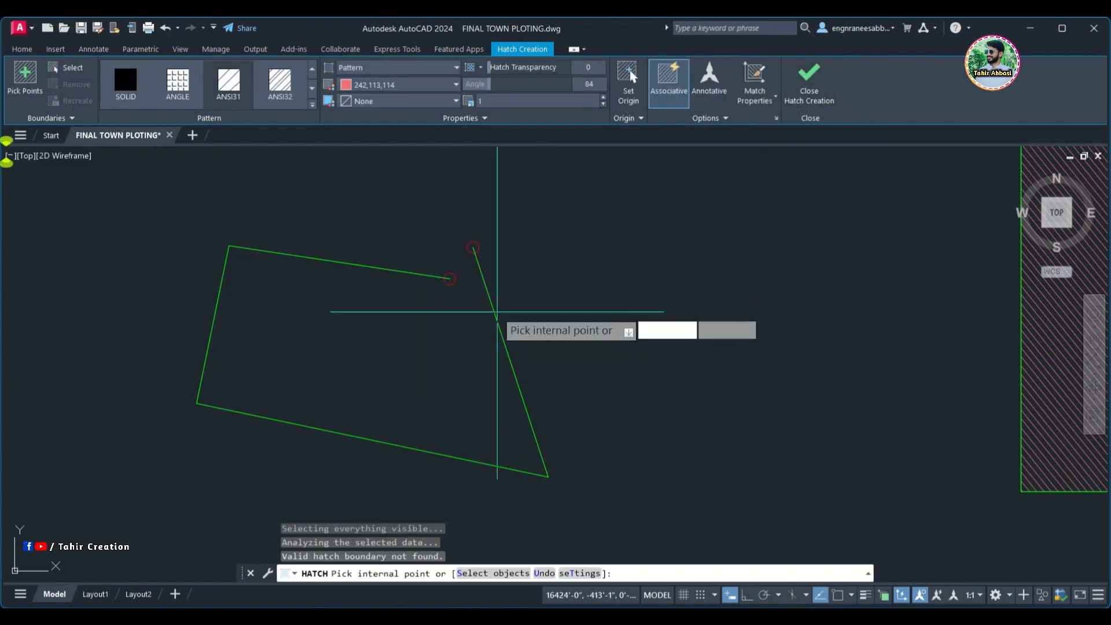
key("Return")
- Stretch the polyline's loose end onto its start point to close the shape, and clear the selection
left_click(441, 281)
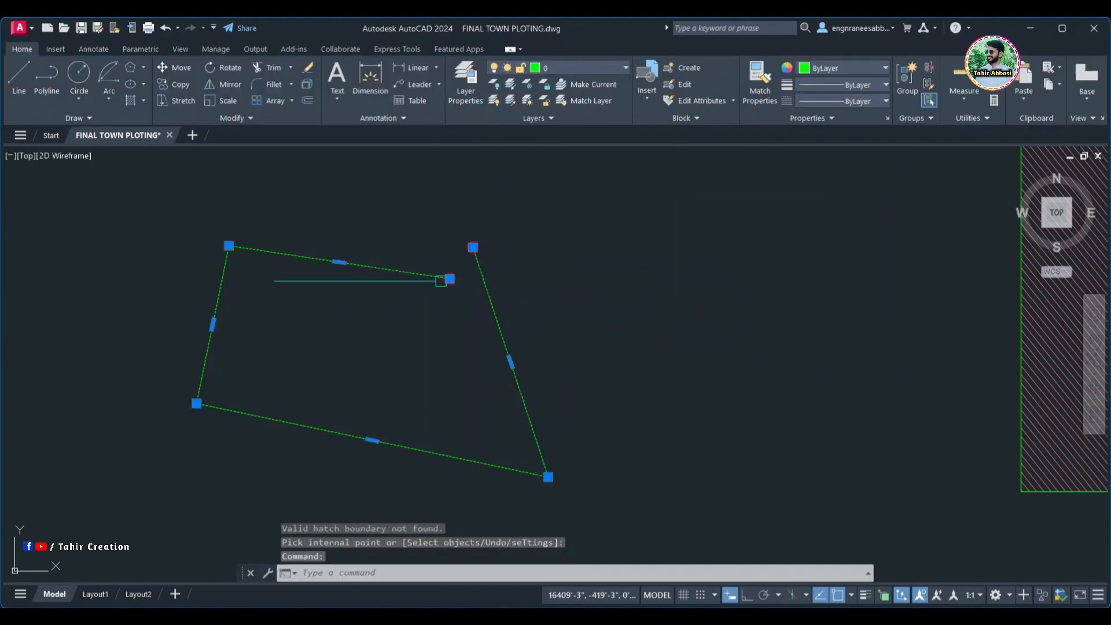
left_click(450, 279)
left_click(472, 247)
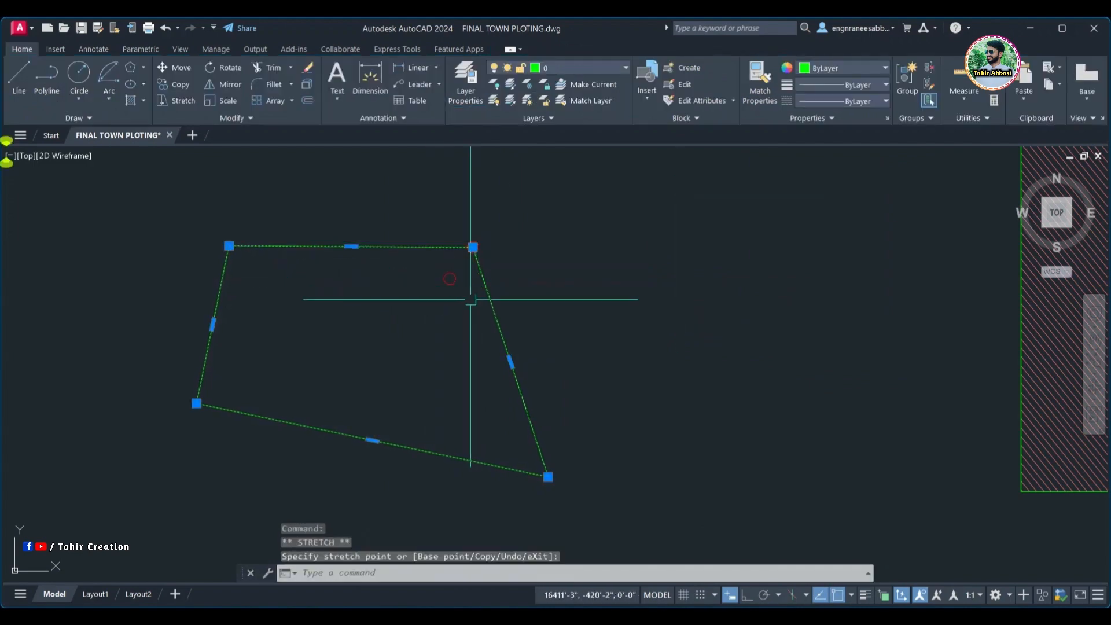
right_click(464, 310)
left_click(509, 531)
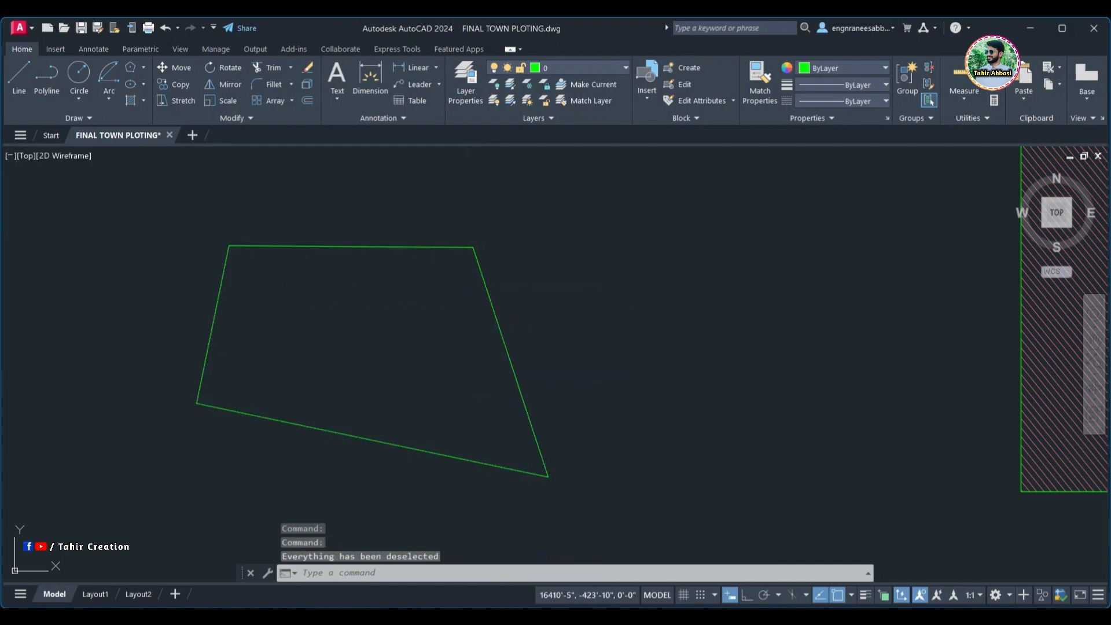
- Hatch the interior of the closed four-sided polyline with the current pattern settings and finish the hatch
type("h")
key("Return")
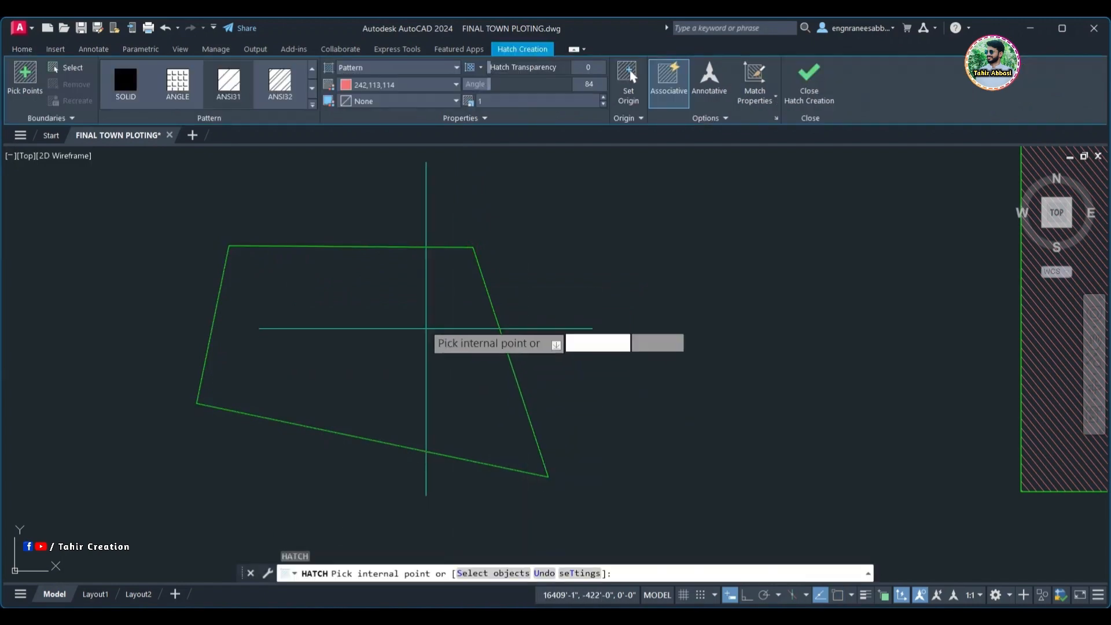
left_click(812, 91)
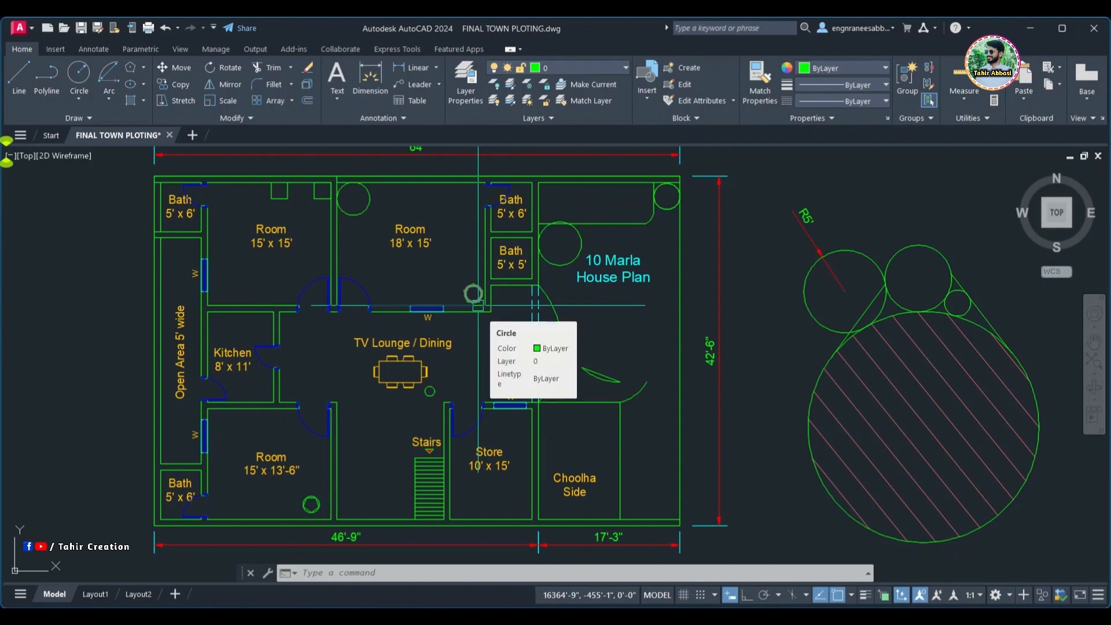
- Hatch the connected walls along the lower side of the house plan with the current pattern settings
scroll(478, 306, "up", 1)
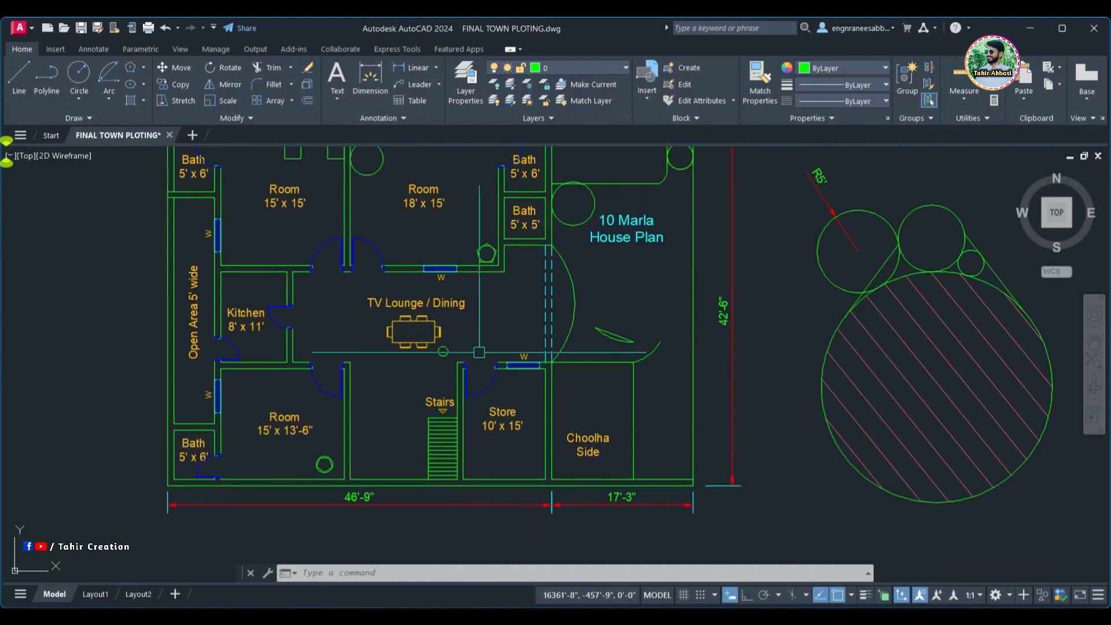
scroll(479, 330, "down", 1)
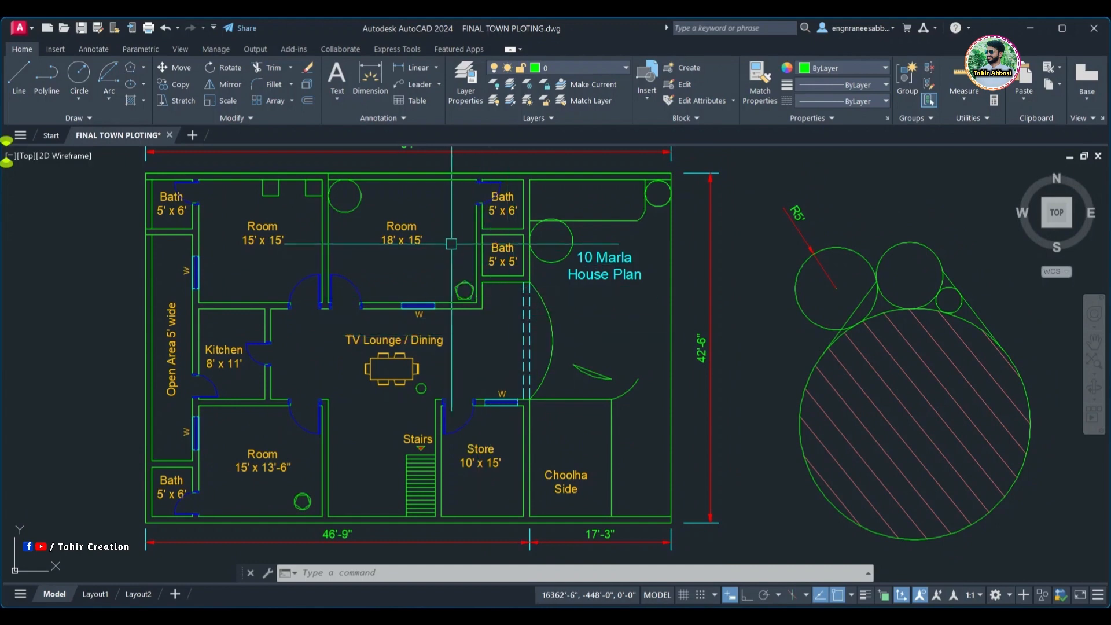
middle_click_drag(451, 246, 423, 246)
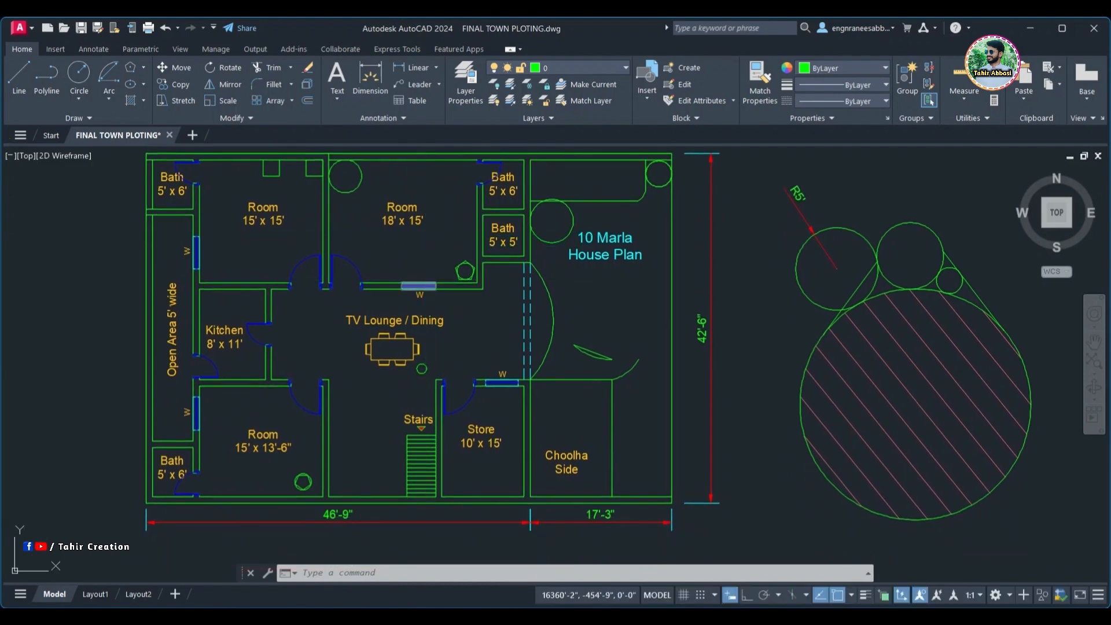
type("h")
key("Return")
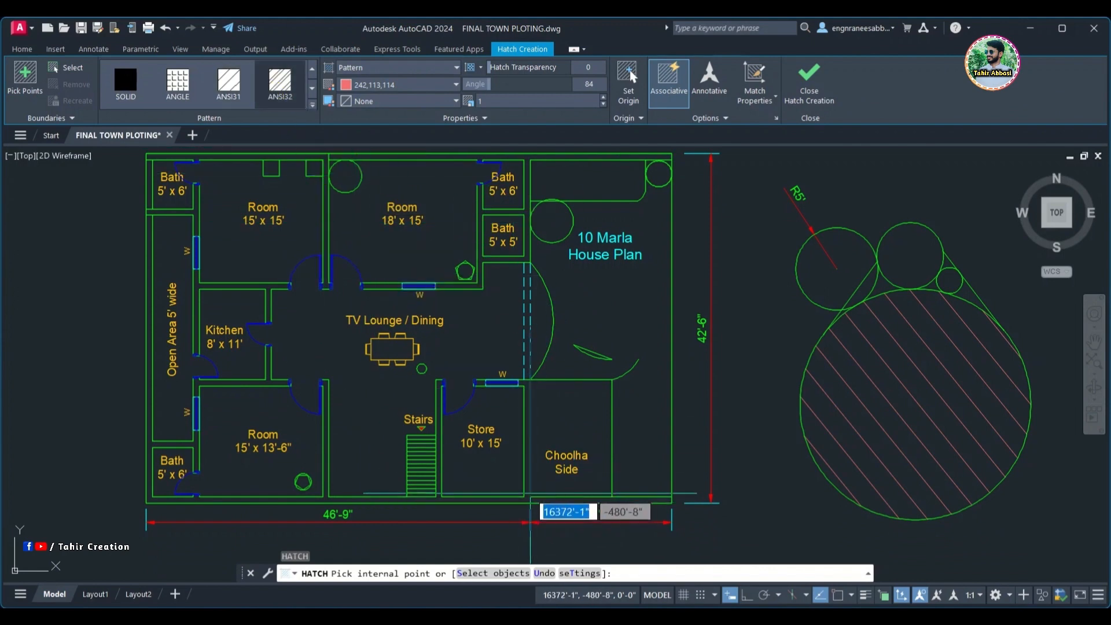
left_click(528, 499)
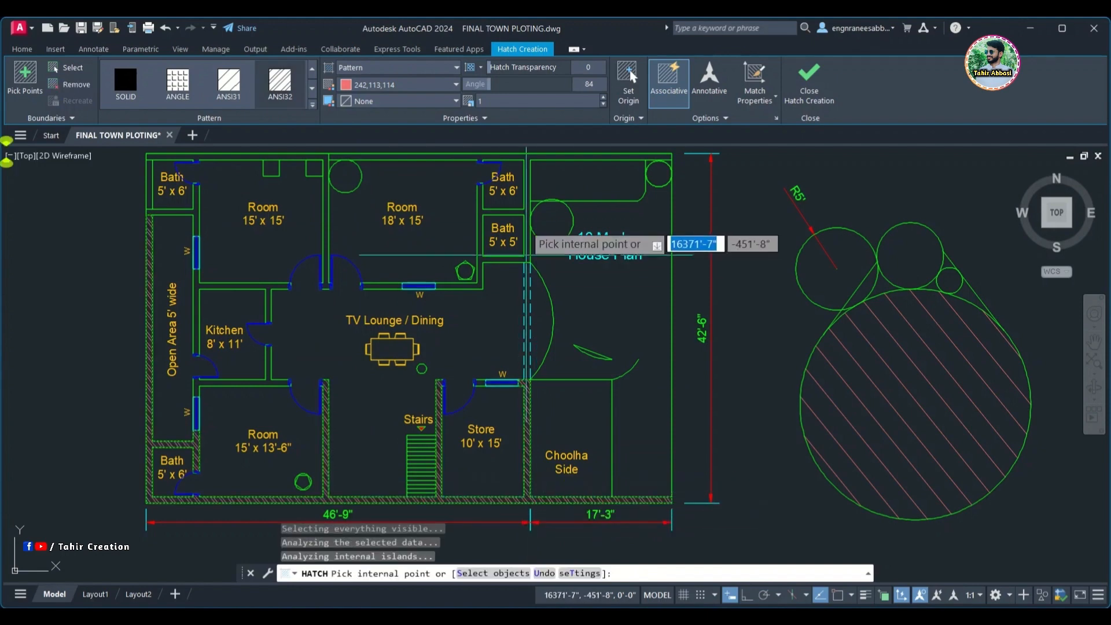
key("Return")
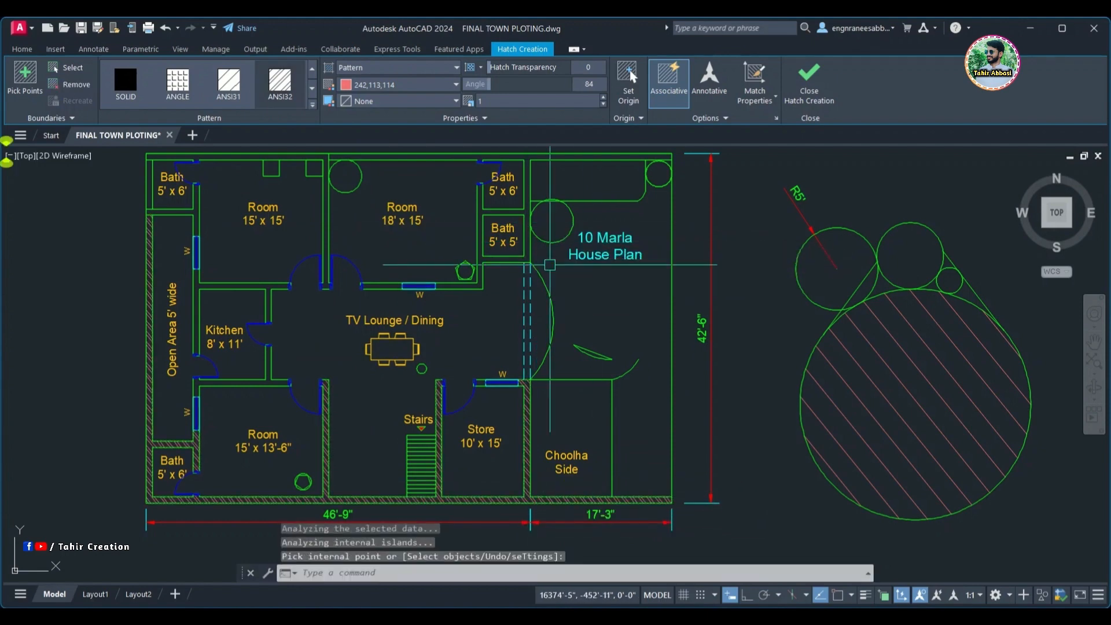
- Examine the wall hatching along the plan's lower side and the walls around the upper rooms and lounge
middle_click_drag(94, 414, 130, 308)
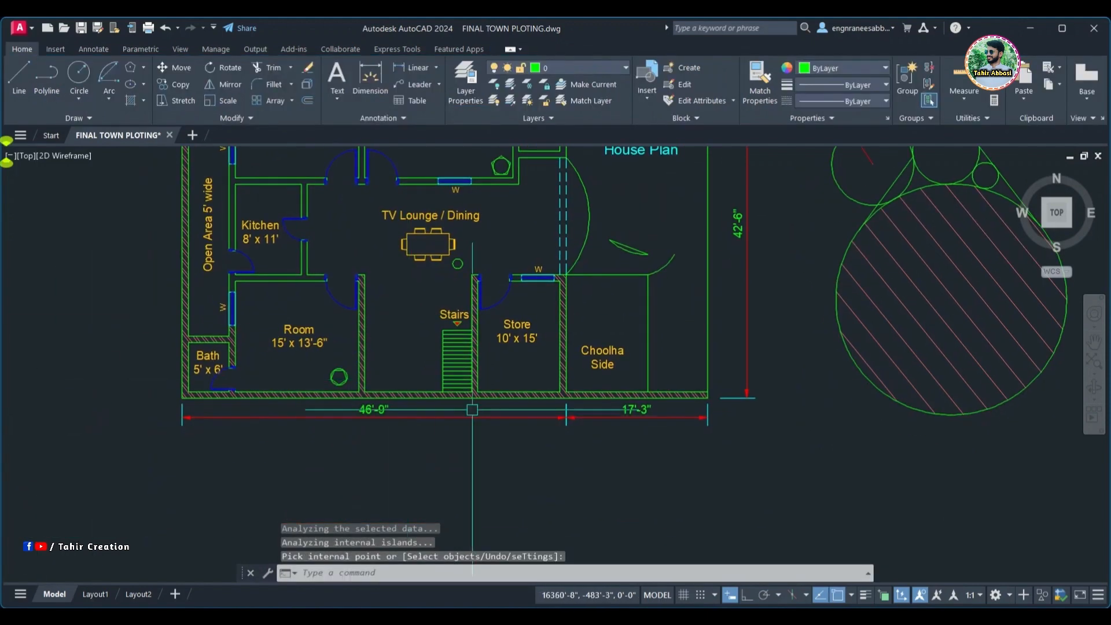
scroll(422, 391, "up", 5)
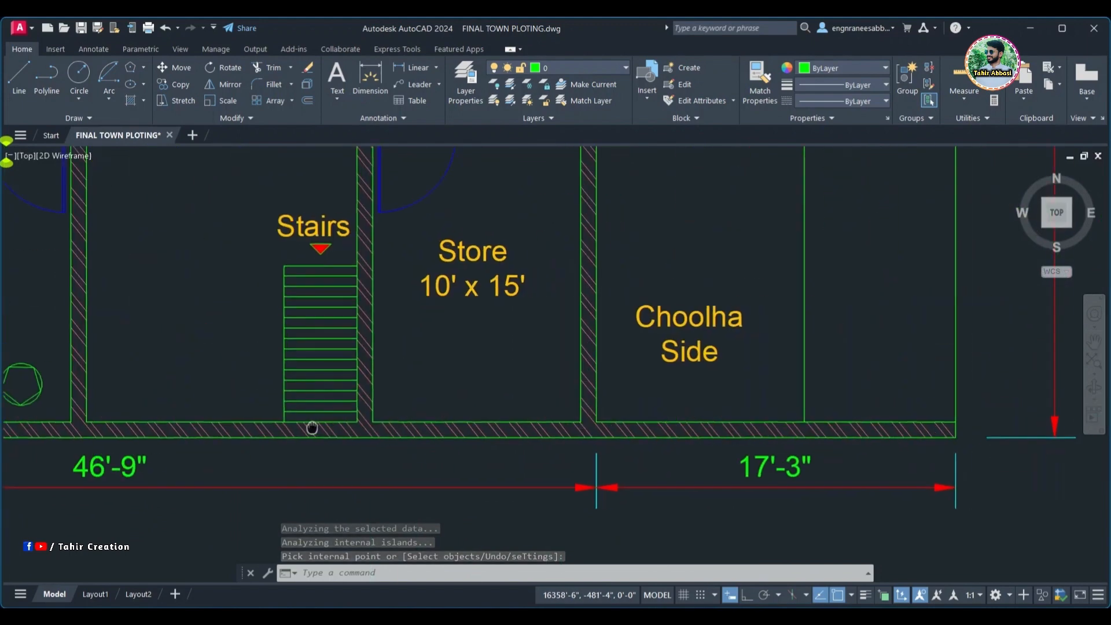
middle_click_drag(597, 414, 546, 432)
scroll(707, 409, "down", 8)
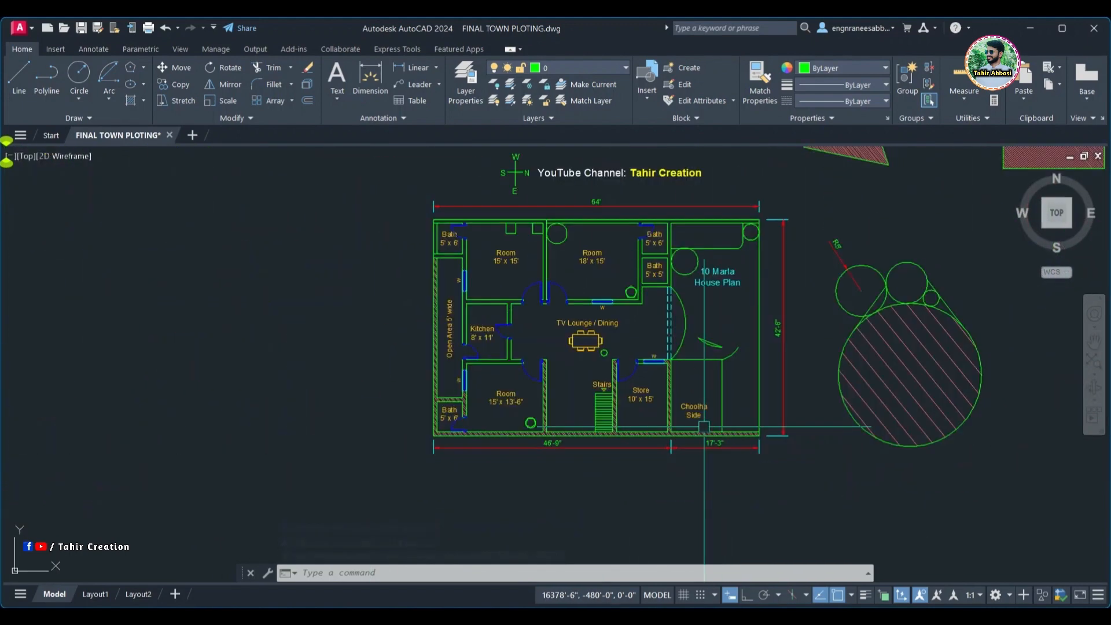
scroll(589, 275, "up", 6)
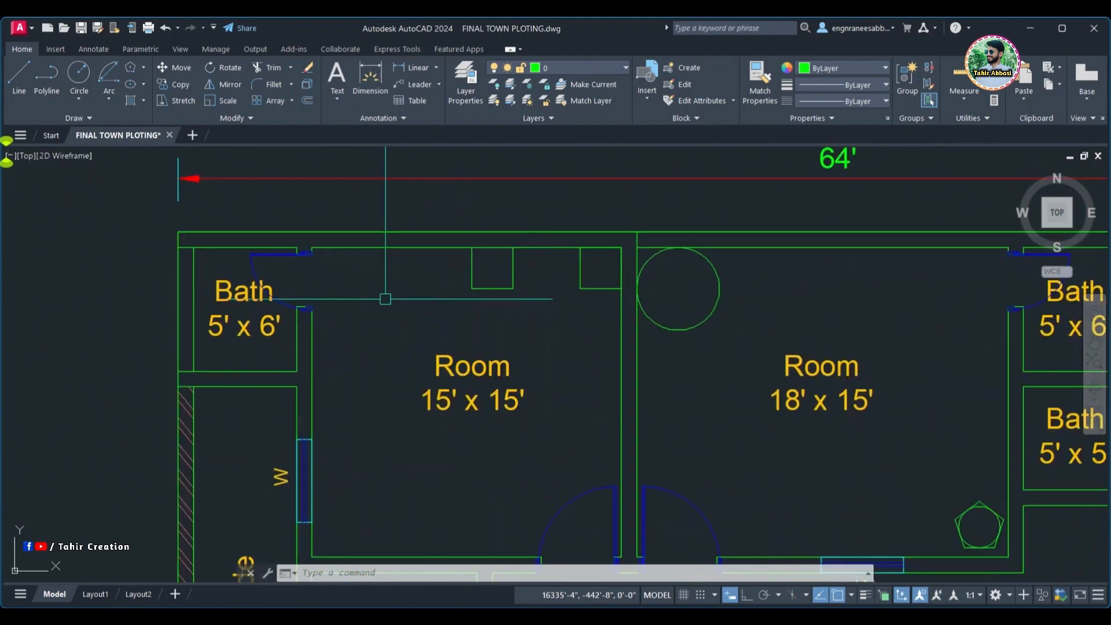
scroll(621, 303, "down", 3)
scroll(527, 355, "up", 4)
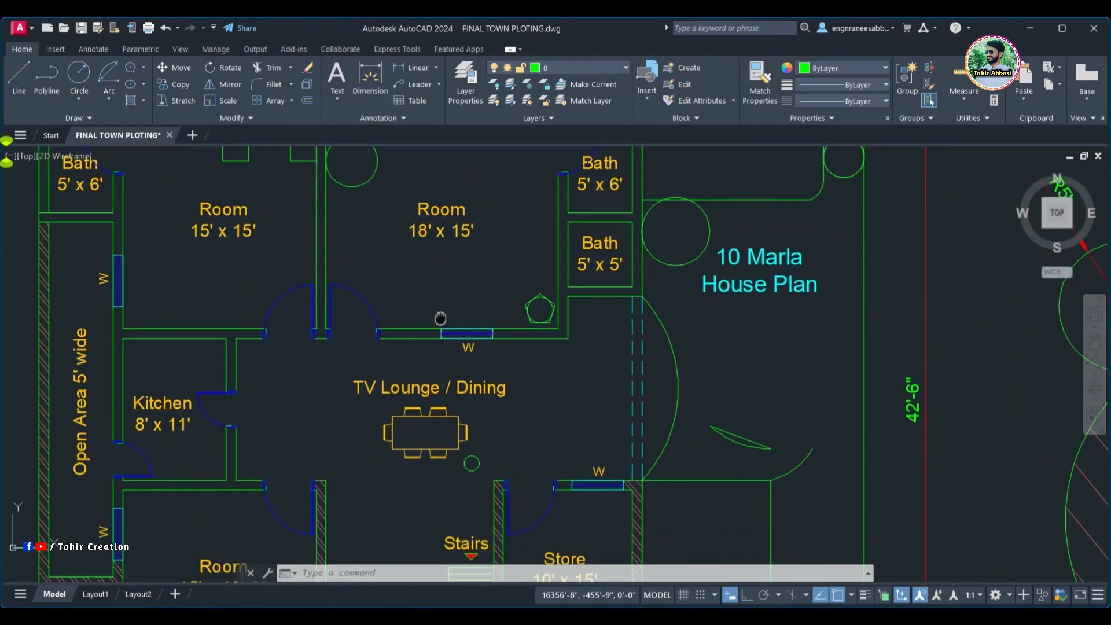
scroll(527, 355, "down", 3)
scroll(498, 162, "up", 4)
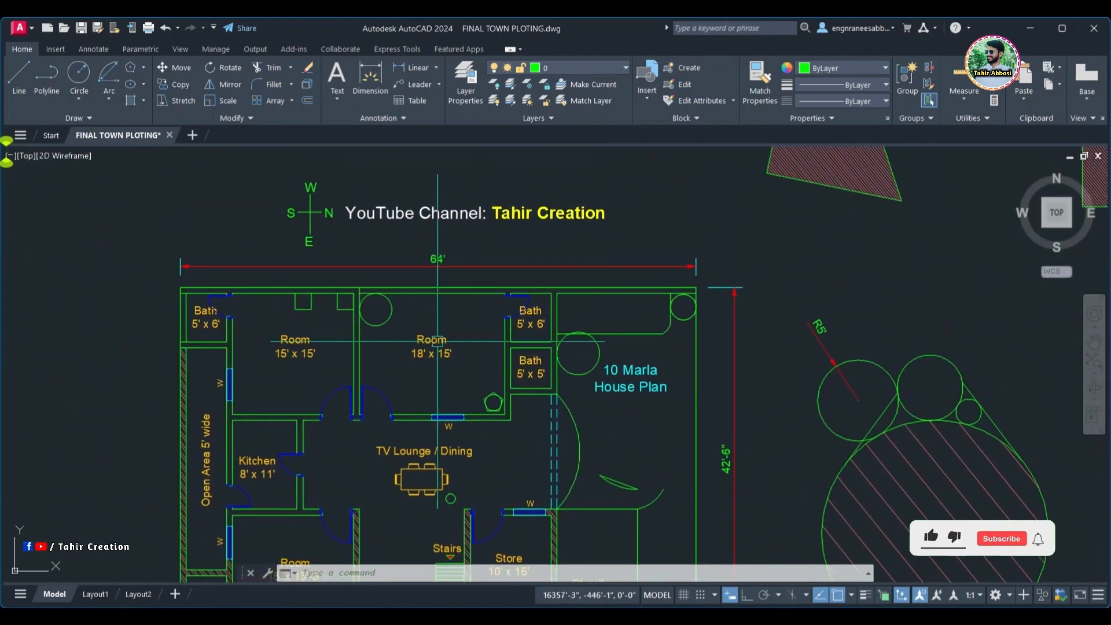
- Fill the circle in the corner of the 18' x 15' room with a blue-to-yellow GR_LINEAR gradient
left_click(142, 101)
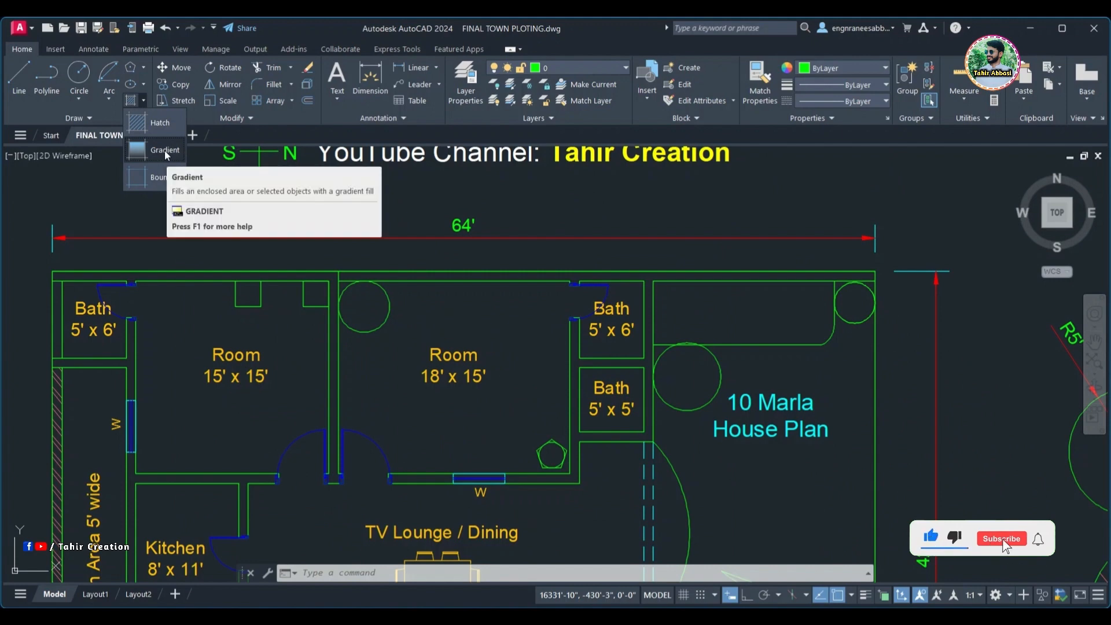
left_click(165, 154)
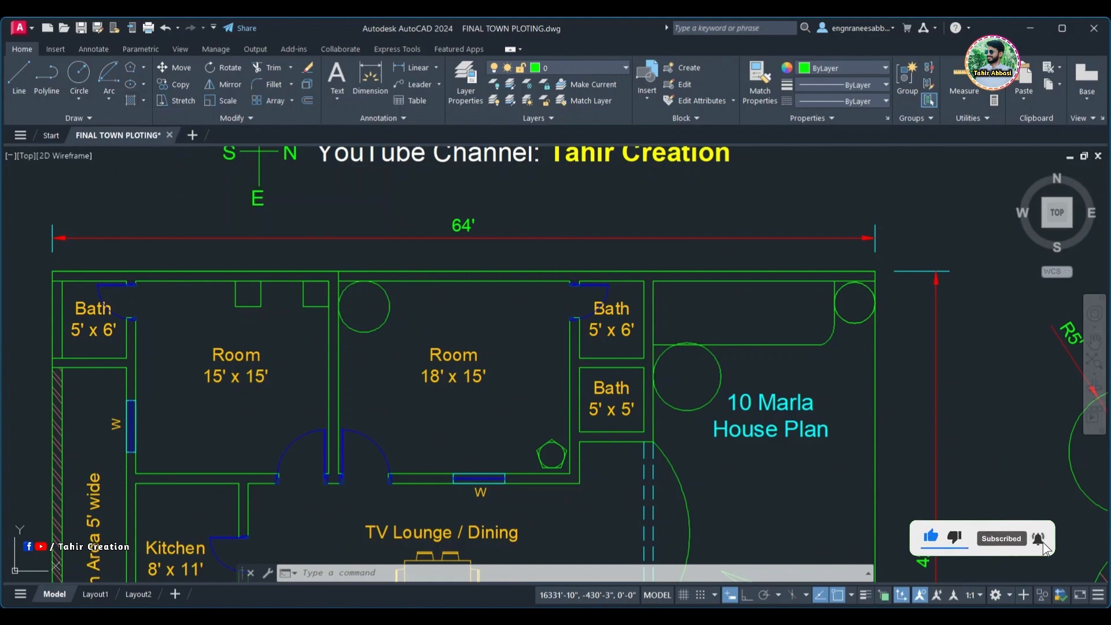
middle_click_drag(355, 425, 444, 337)
scroll(446, 352, "down", 3)
mouse_move(429, 286)
middle_mouse_down()
mouse_move(416, 321)
mouse_move(434, 280)
mouse_move(430, 311)
mouse_move(425, 278)
mouse_move(453, 315)
mouse_move(422, 310)
mouse_move(434, 386)
middle_mouse_up()
scroll(416, 284, "up", 4)
middle_click_drag(456, 336, 426, 365)
scroll(396, 350, "up", 2)
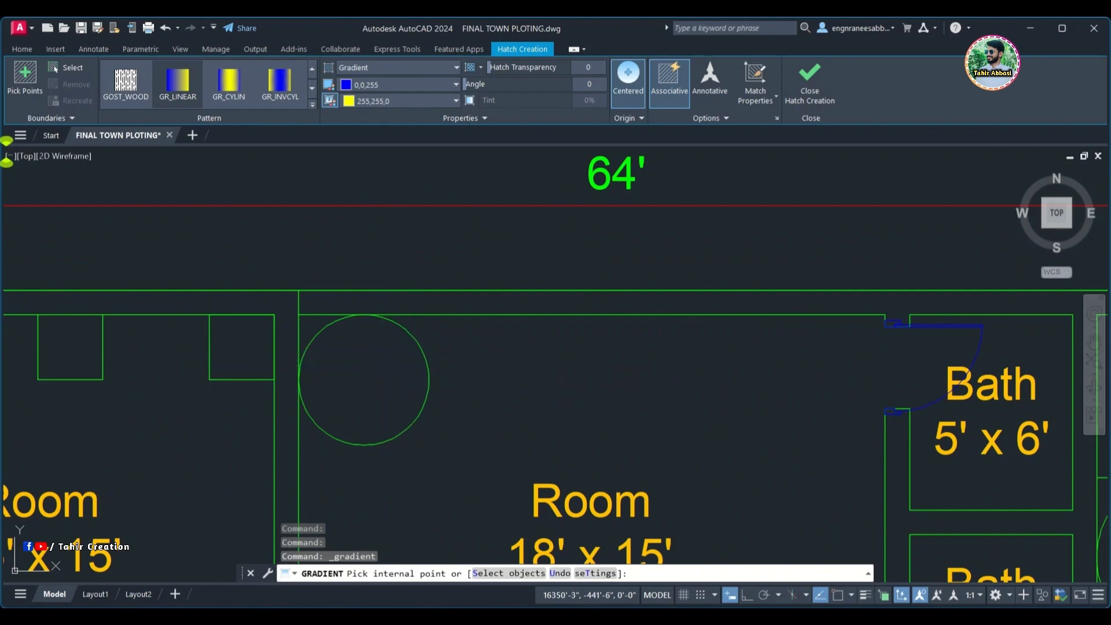
left_click(386, 361)
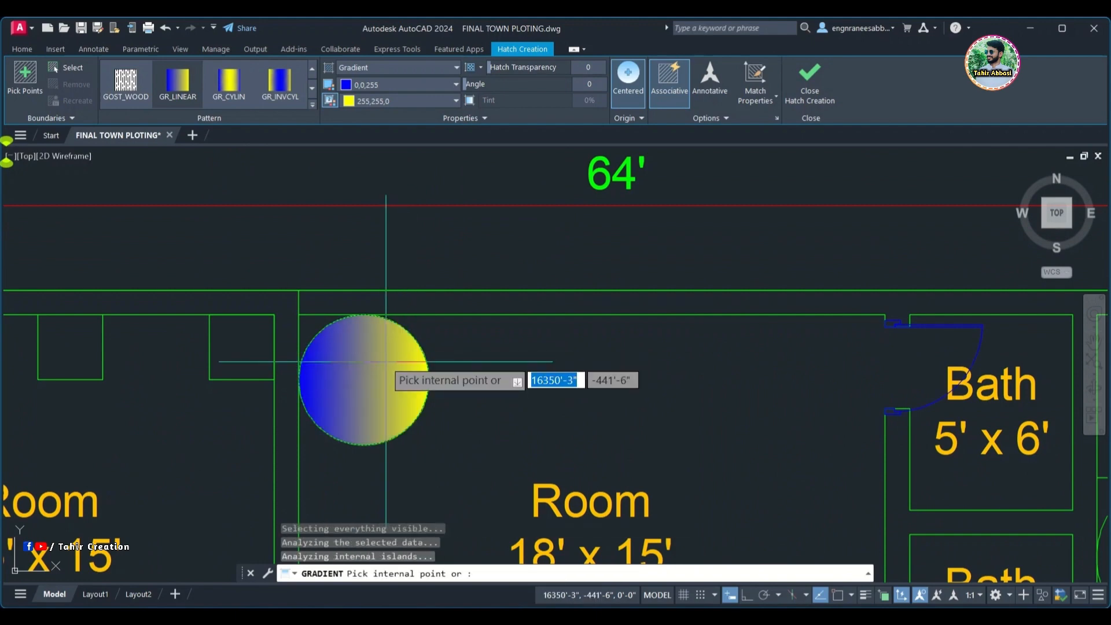
- Change the circle's gradient pattern to GR_SPHER and set its first colour to 221,179,212
mouse_move(386, 362)
middle_mouse_down()
mouse_move(621, 357)
mouse_move(629, 383)
middle_mouse_up()
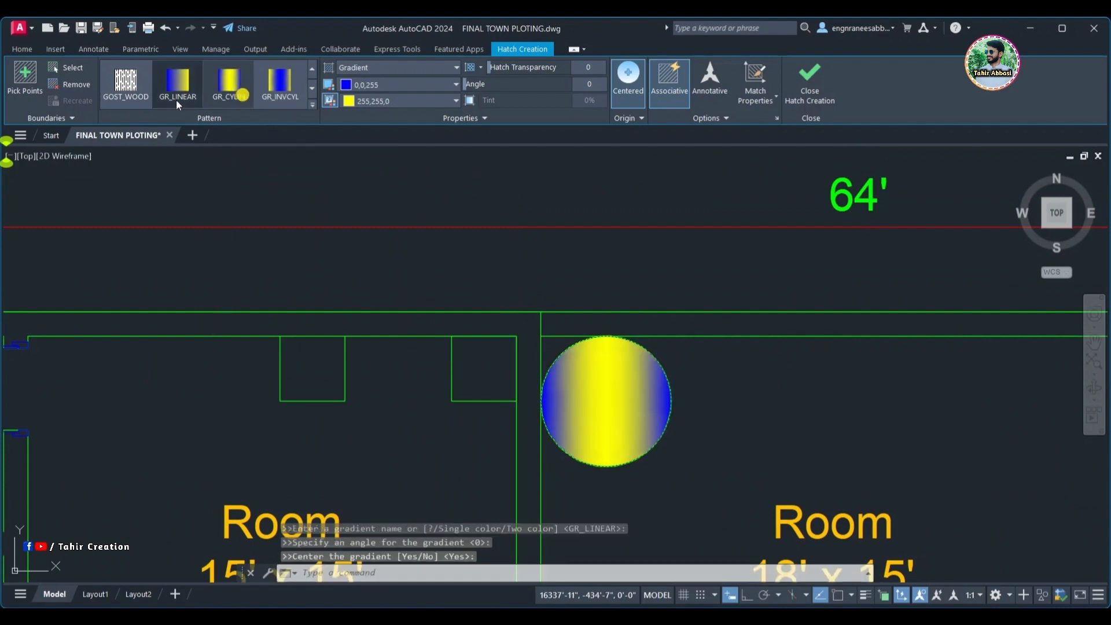
left_click(276, 84)
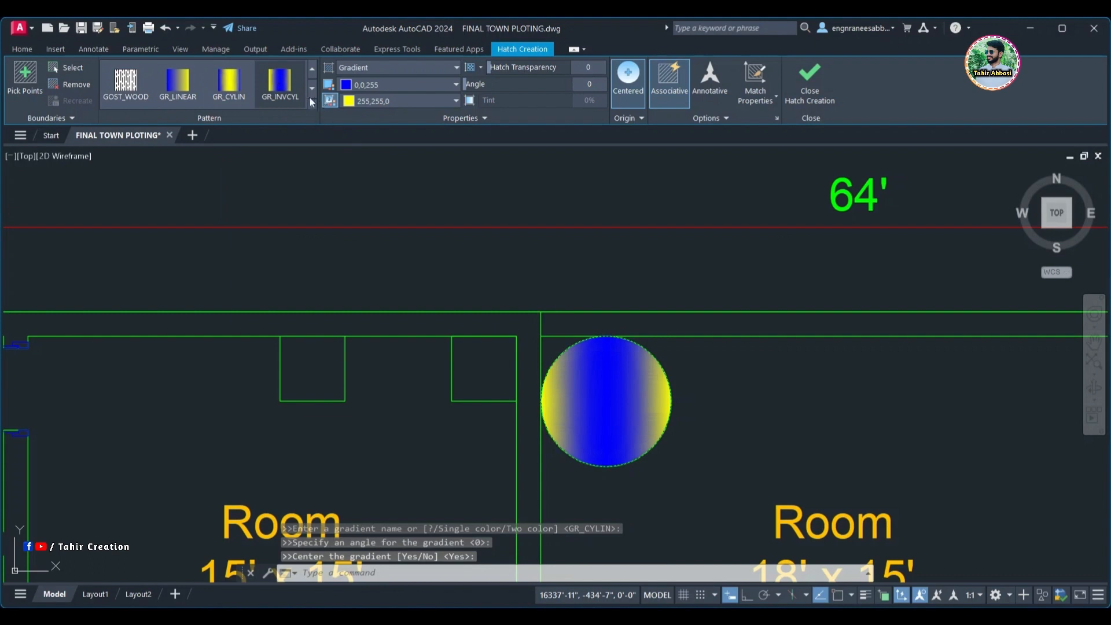
left_click(312, 104)
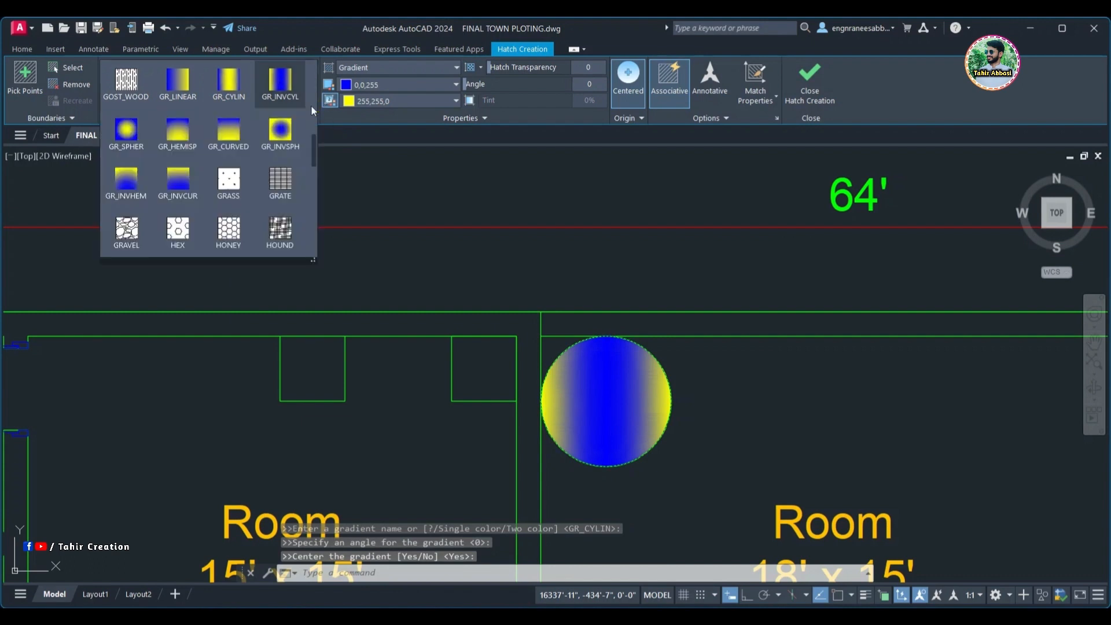
left_click(136, 137)
left_click(391, 84)
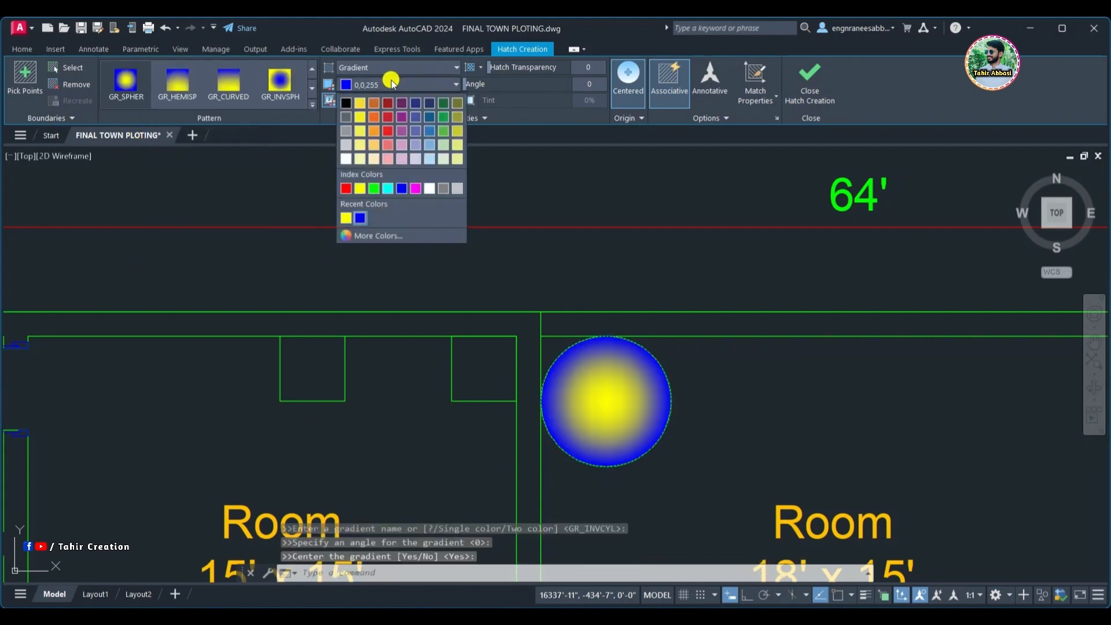
left_click(402, 159)
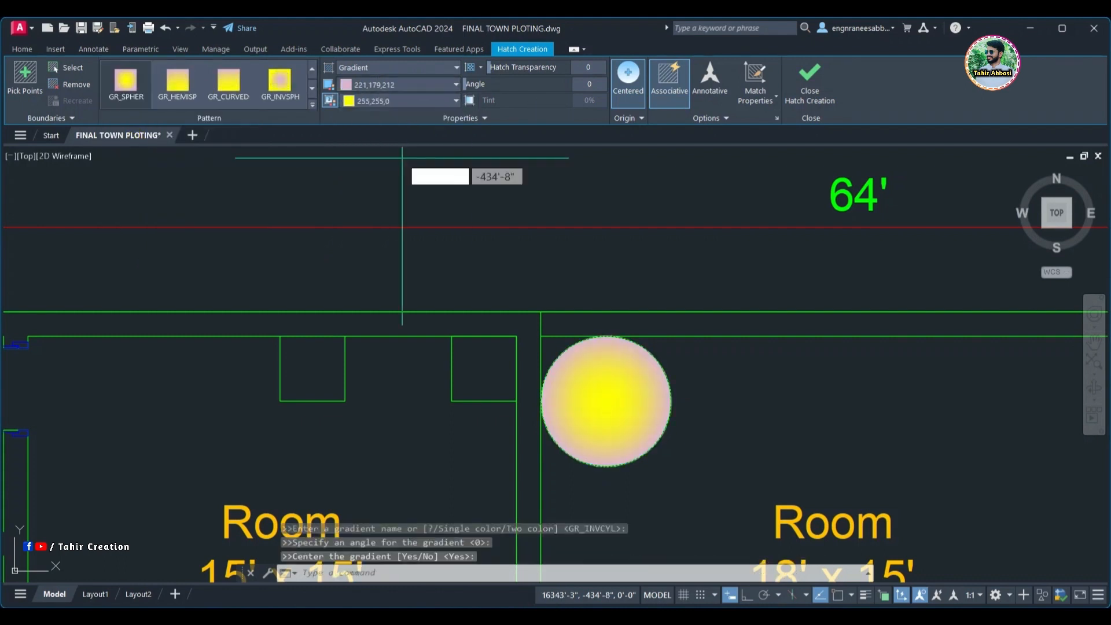
- Try blue as the second colour of the circle's gradient with a hatch transparency of 64, and return the transparency to 0
left_click(390, 102)
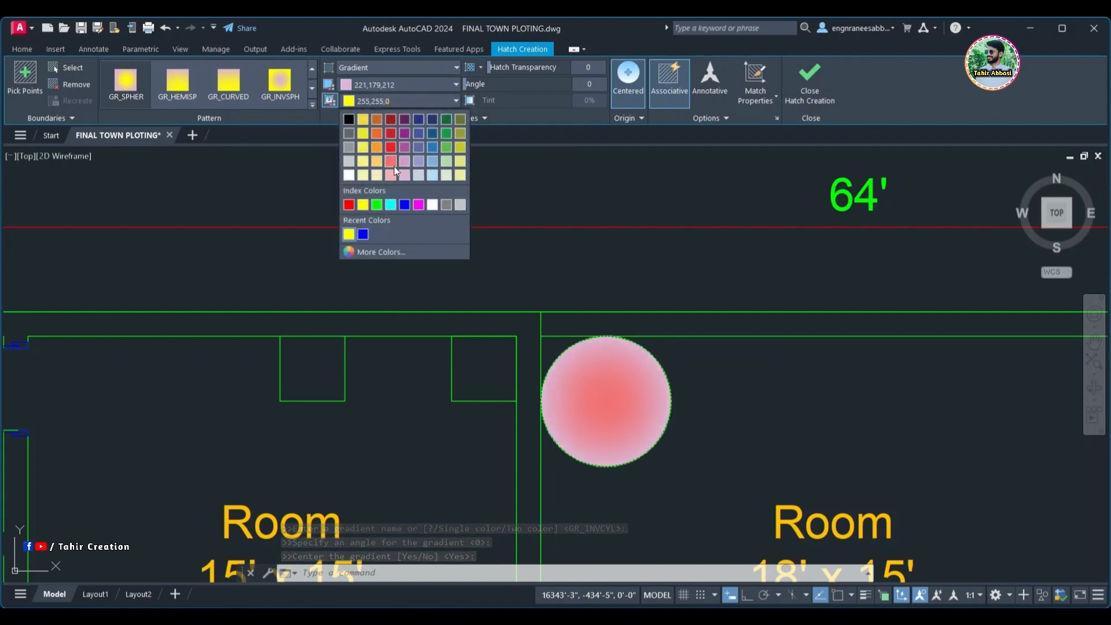
left_click(404, 205)
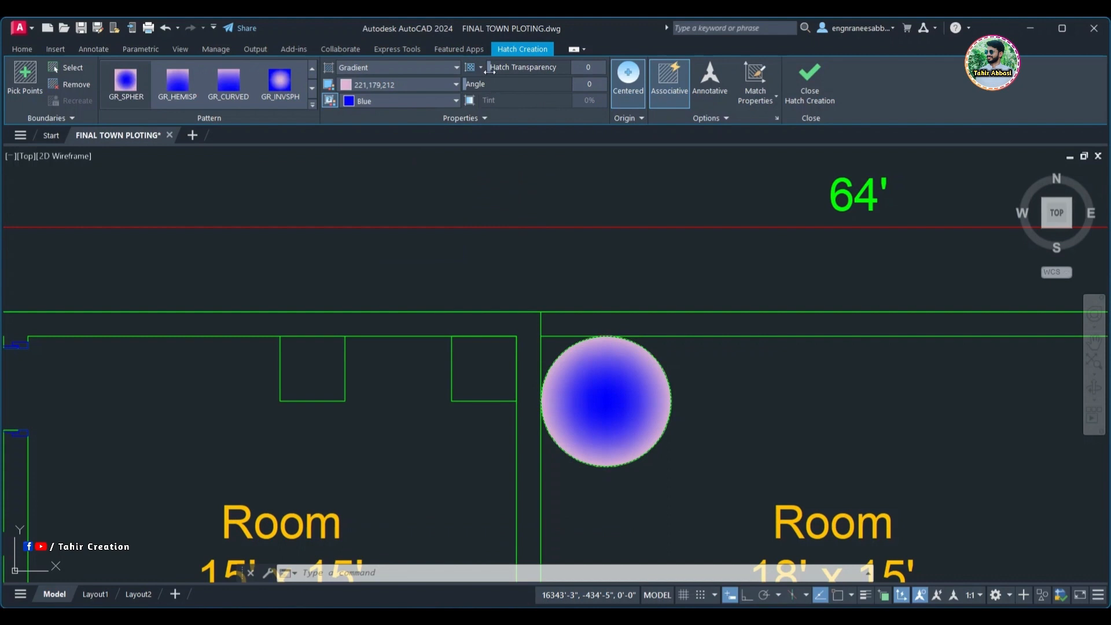
left_click_drag(519, 77, 580, 76)
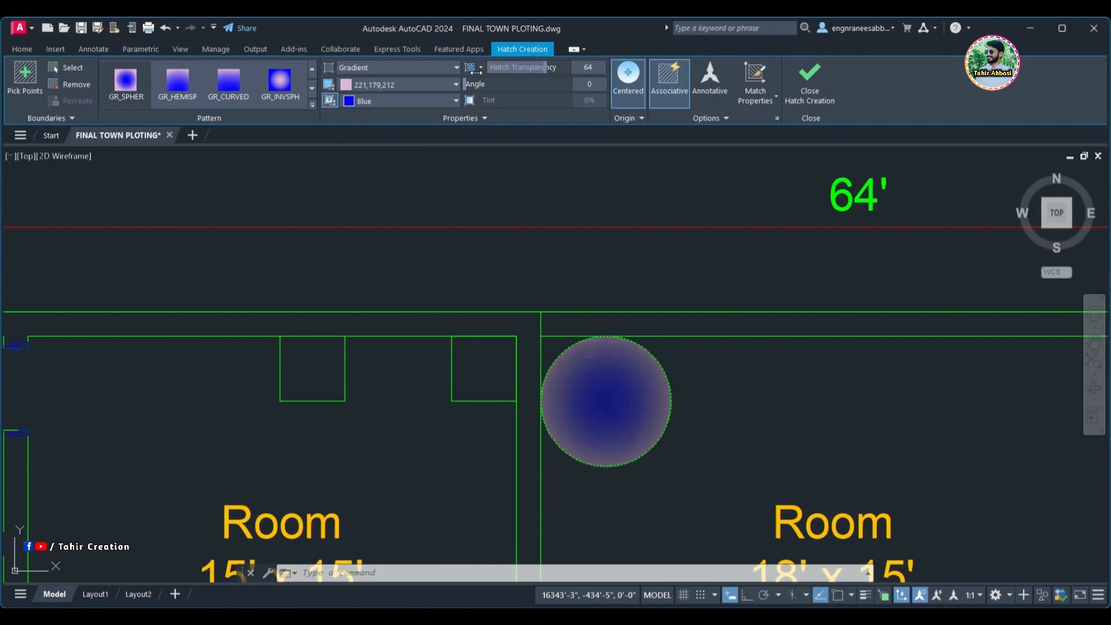
mouse_move(475, 72)
left_mouse_down()
mouse_move(568, 68)
mouse_move(477, 72)
mouse_move(491, 87)
mouse_move(553, 90)
mouse_move(466, 85)
left_mouse_up()
- Set the circle's gradient colours to red for the first and light orange for the second, and finish the fill
left_click(385, 85)
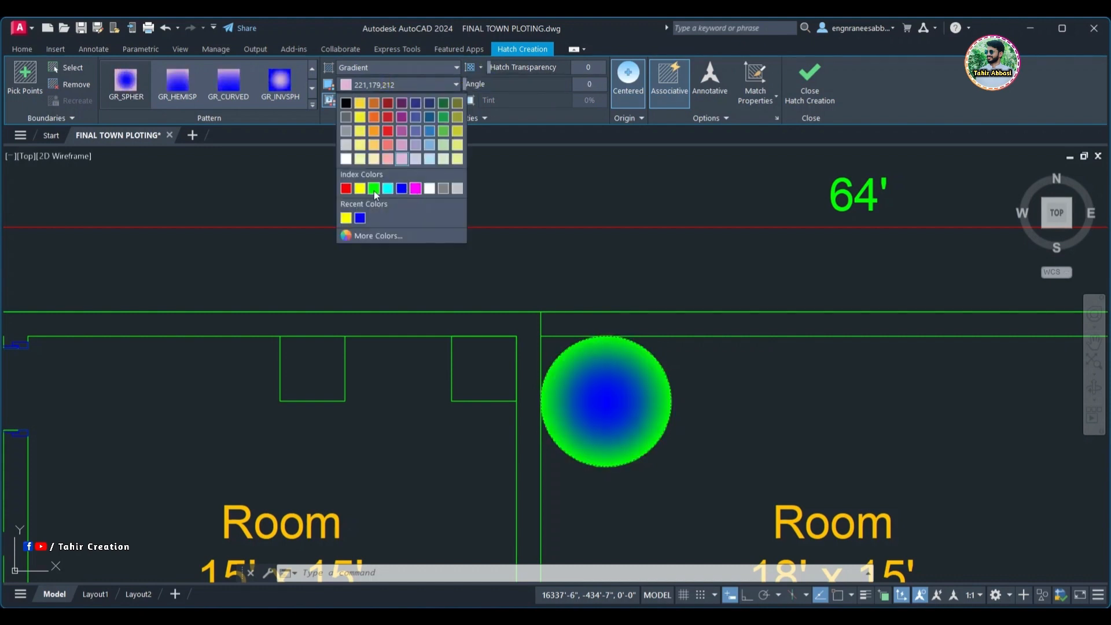
left_click(343, 189)
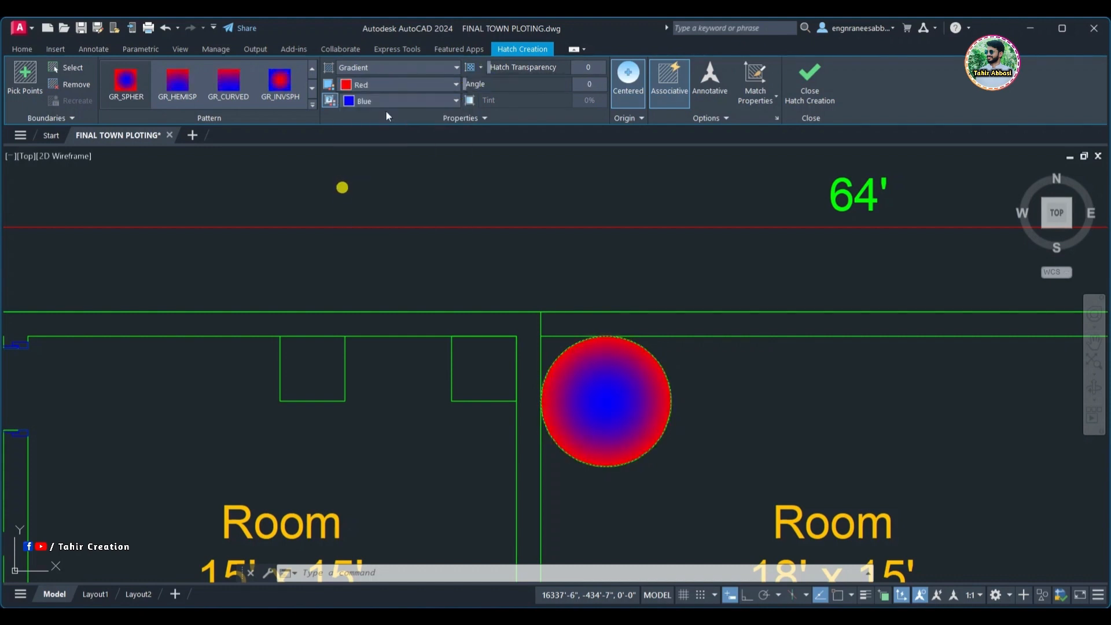
left_click(386, 98)
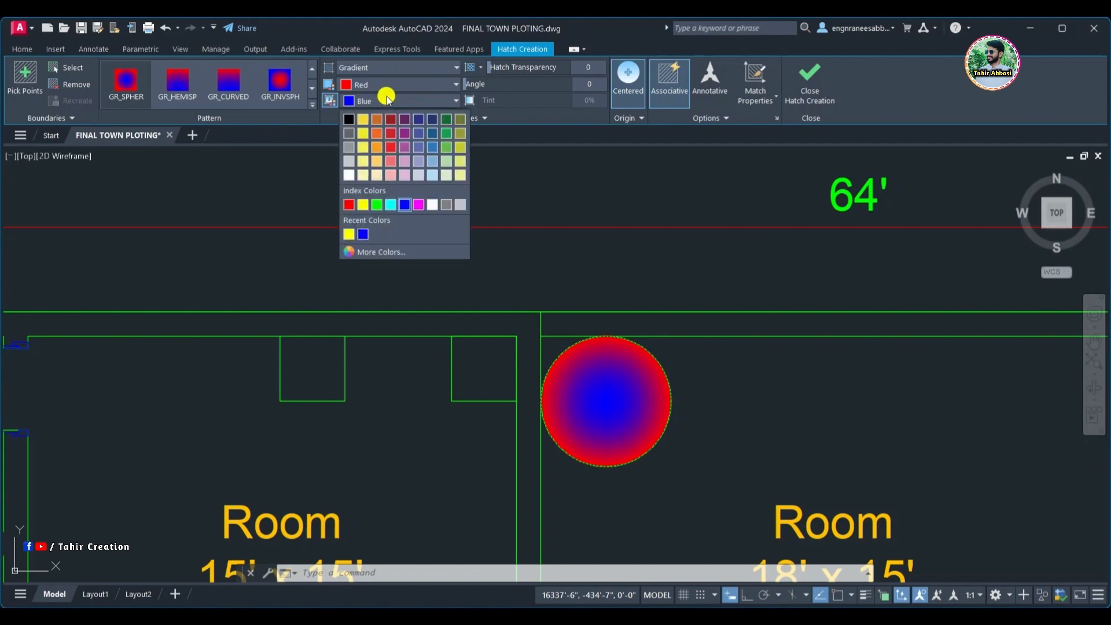
left_click(380, 160)
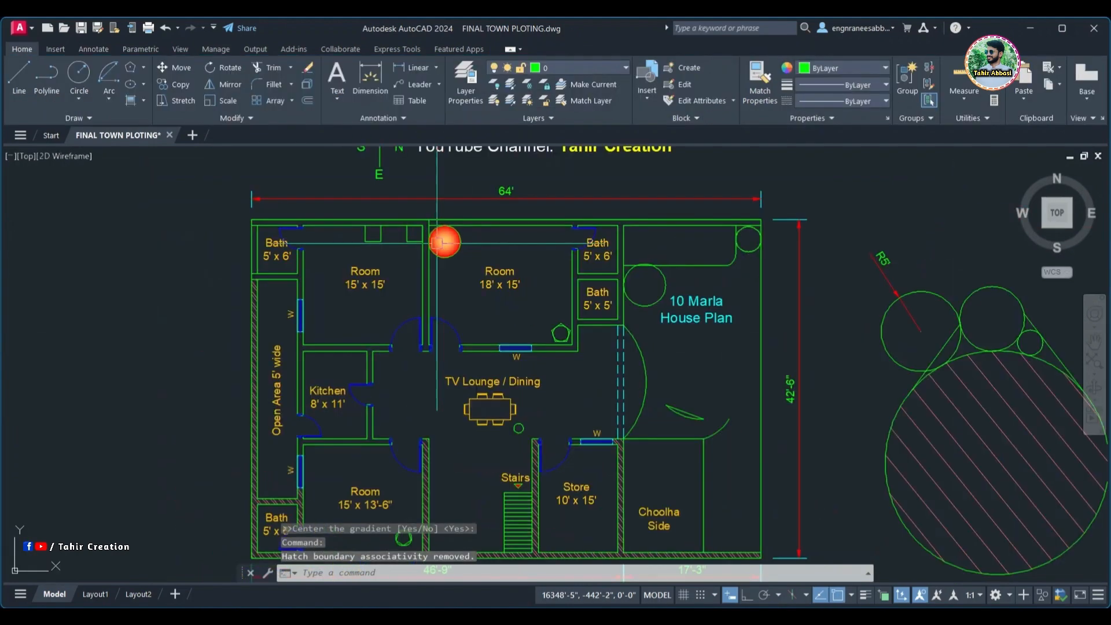
mouse_move(437, 243)
middle_mouse_down()
mouse_move(360, 203)
mouse_move(367, 181)
mouse_move(401, 196)
middle_mouse_up()
middle_click_drag(483, 249, 408, 263)
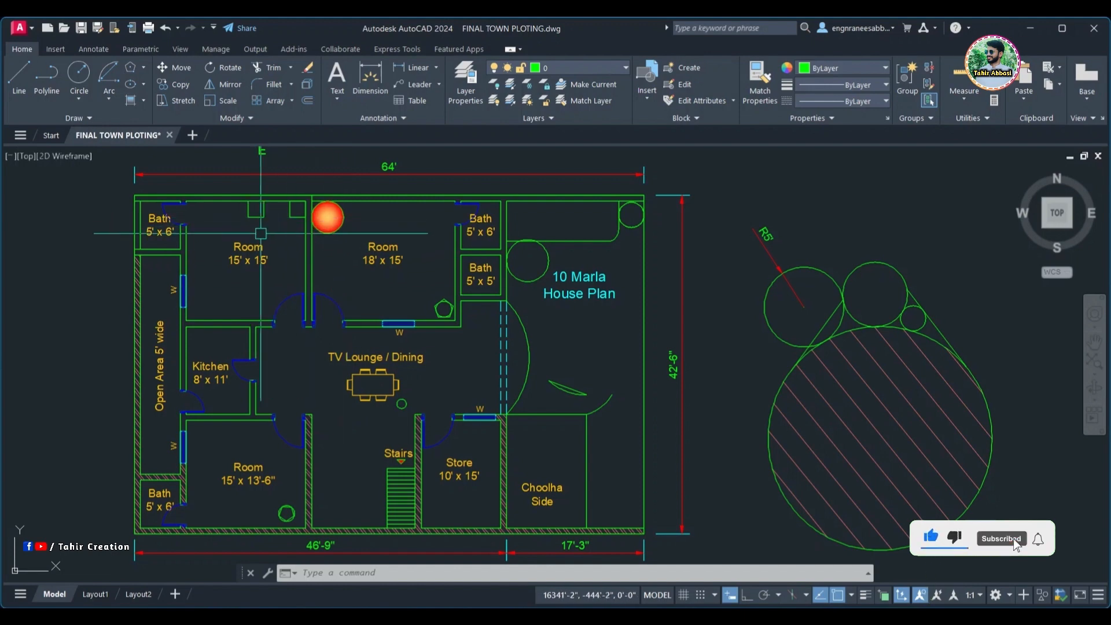
mouse_move(261, 234)
middle_mouse_down()
mouse_move(308, 232)
mouse_move(300, 260)
middle_mouse_up()
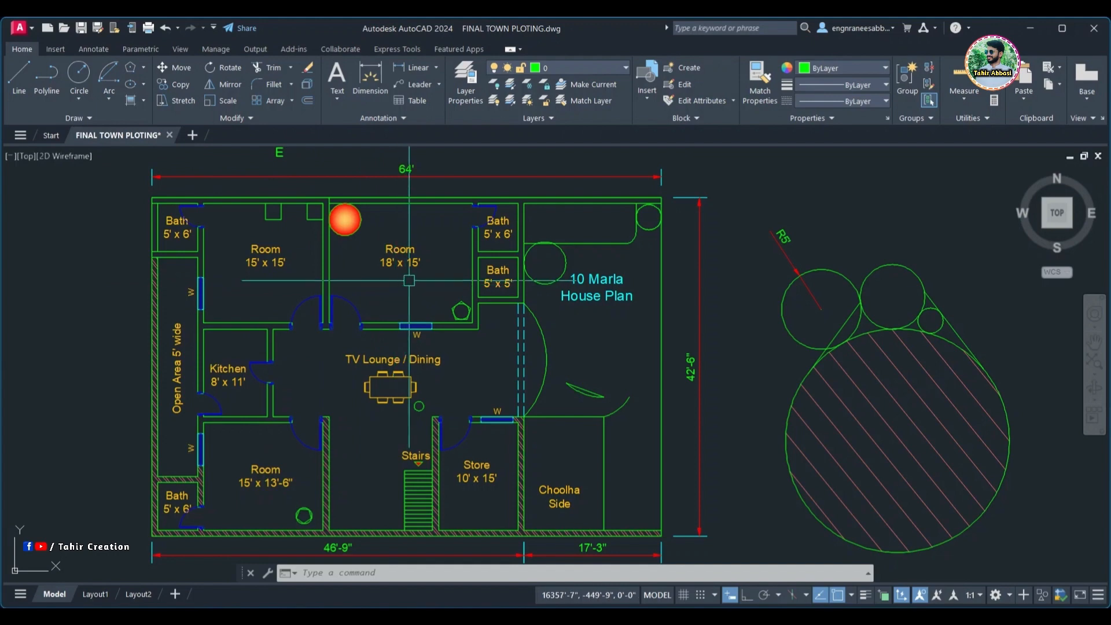
mouse_move(430, 289)
middle_mouse_down()
mouse_move(394, 277)
mouse_move(403, 276)
middle_mouse_up()
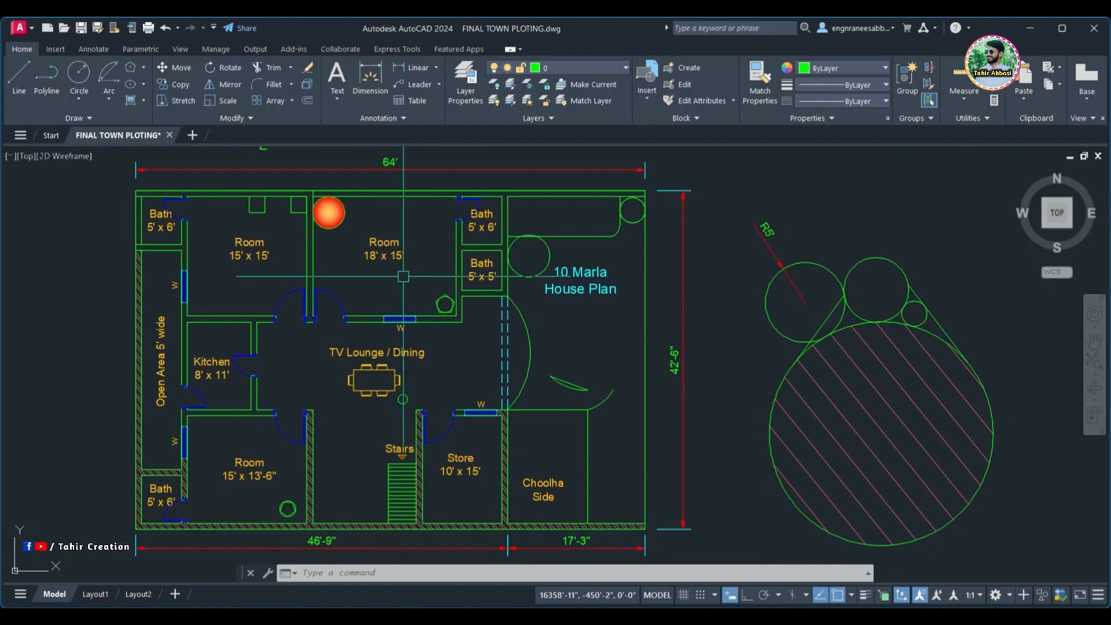
middle_click_drag(385, 277, 400, 276)
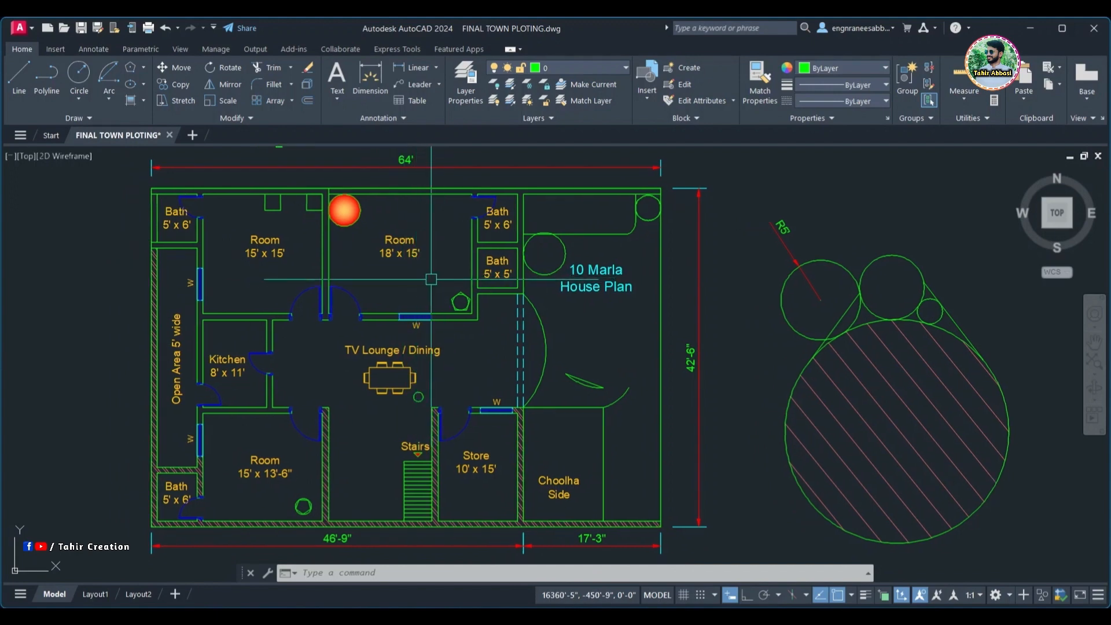
middle_click_drag(429, 280, 419, 283)
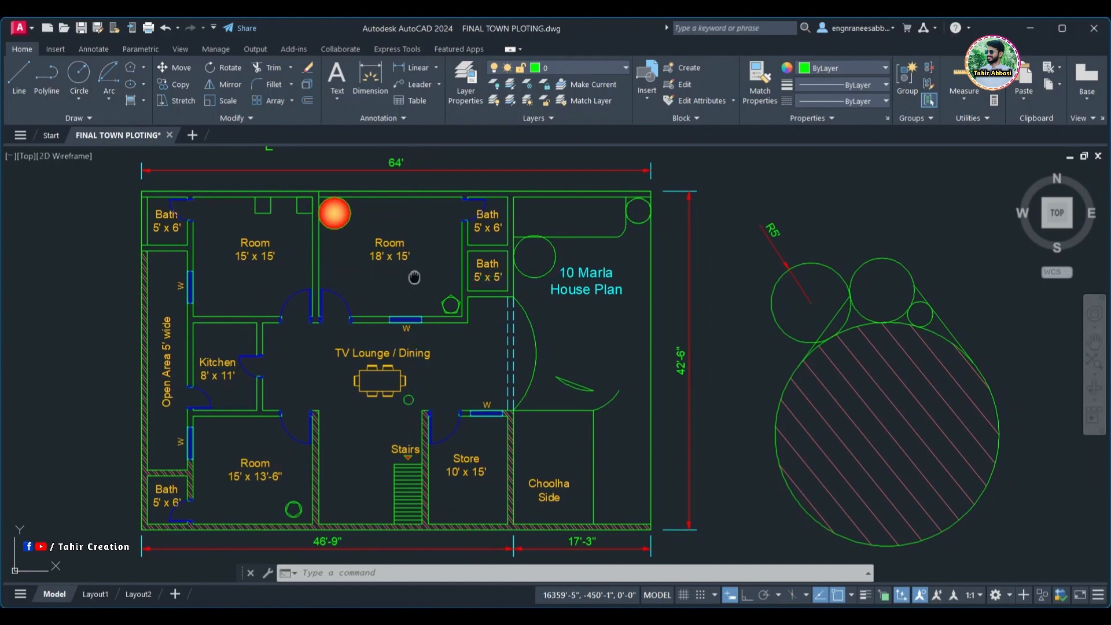
middle_click_drag(414, 278, 437, 279)
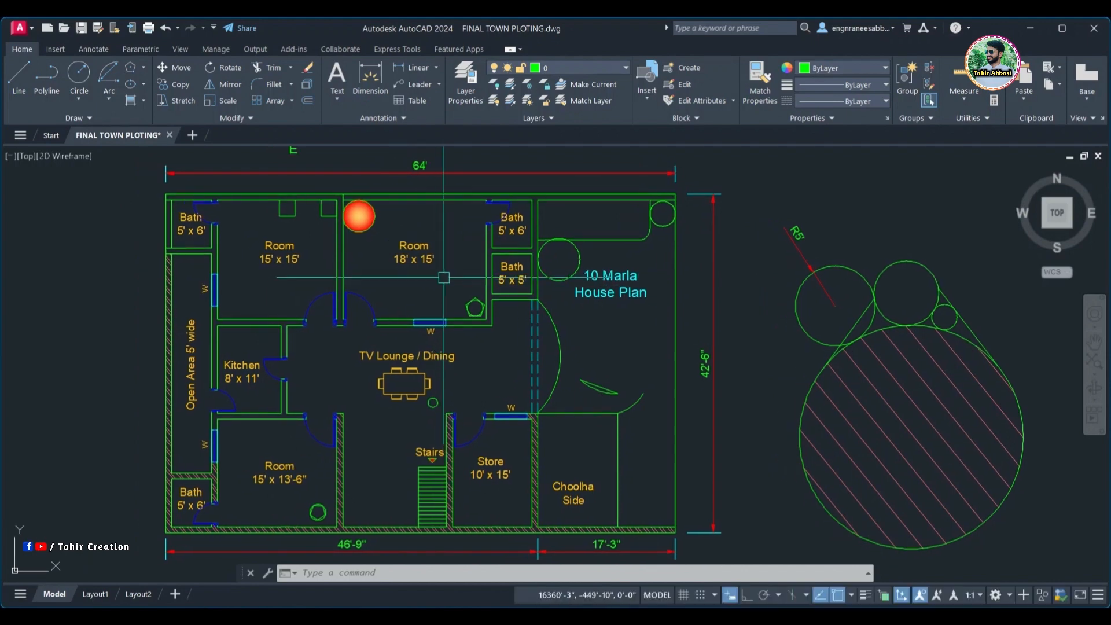